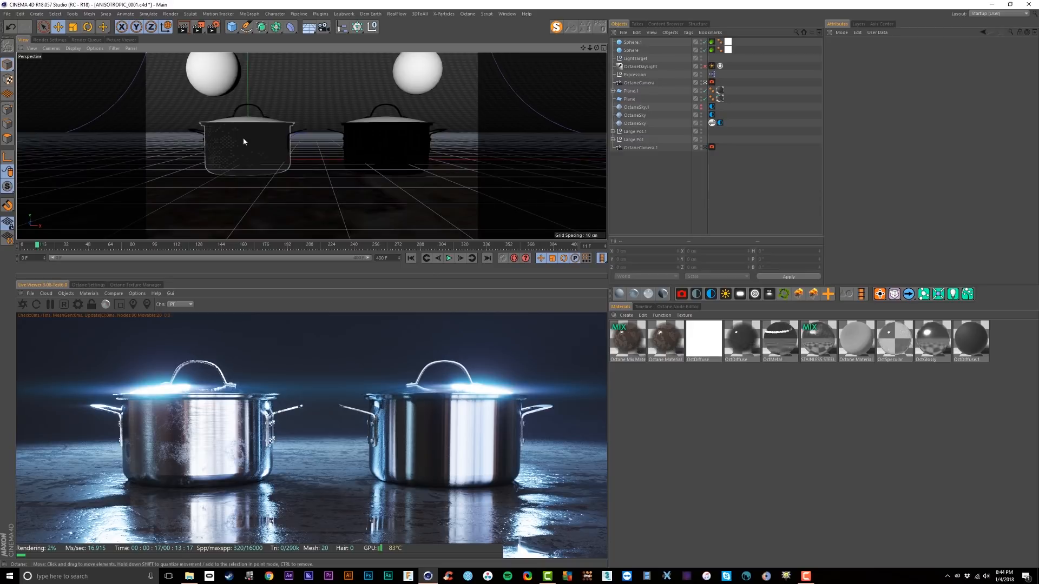
Examine the metal surfaces of the two finished pots at close range.
{"action": "right_click_drag", "start_coordinate": [243, 138], "coordinate": [310, 129], "text": "alt"}
{"action": "middle_click_drag", "start_coordinate": [310, 138], "coordinate": [315, 133], "text": "alt"}
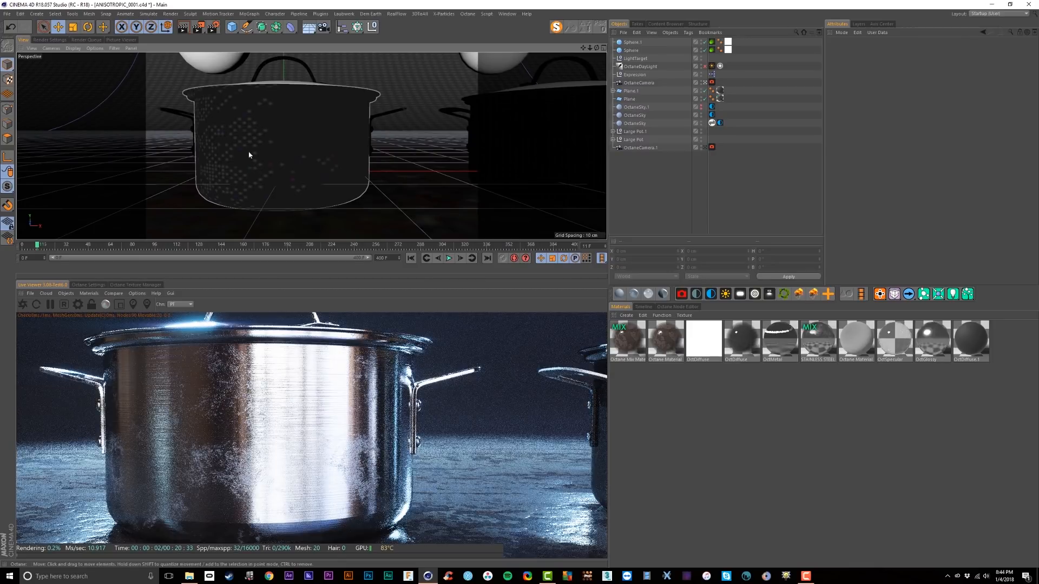
{"action": "left_click_drag", "start_coordinate": [357, 163], "coordinate": [283, 191], "text": "alt"}
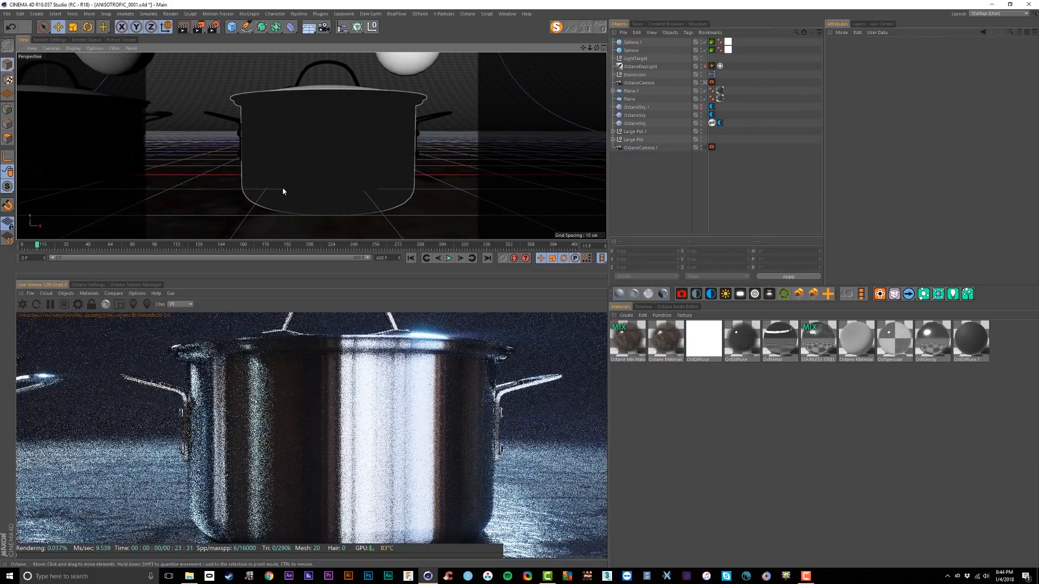
{"action": "scroll", "coordinate": [297, 179], "scroll_direction": "down", "scroll_amount": 2}
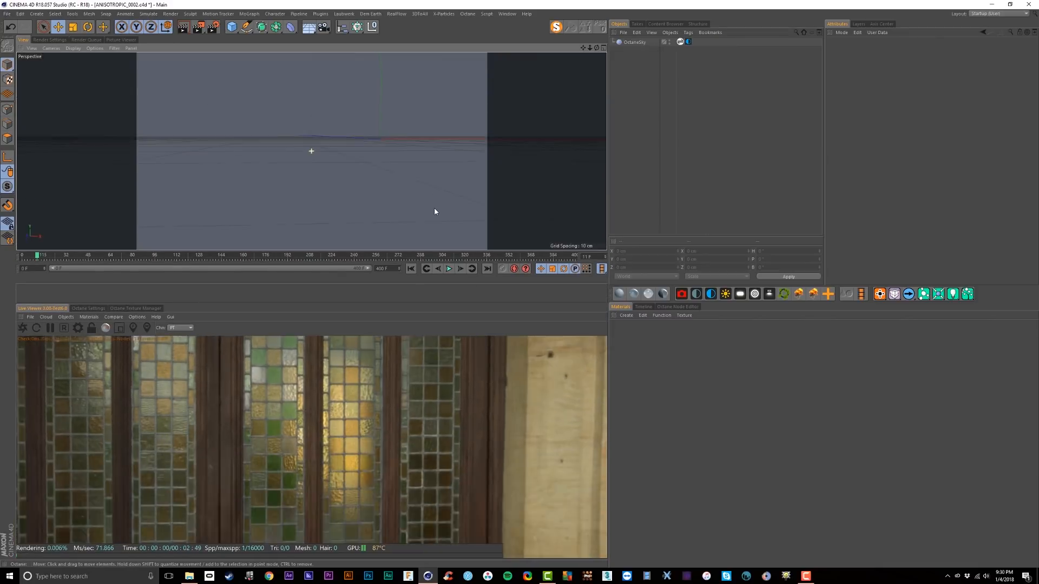
Open the Content Browser in the scene containing only the Octane sky and search the presets for "pot".
{"action": "left_click_drag", "start_coordinate": [434, 211], "coordinate": [435, 85], "text": "alt"}
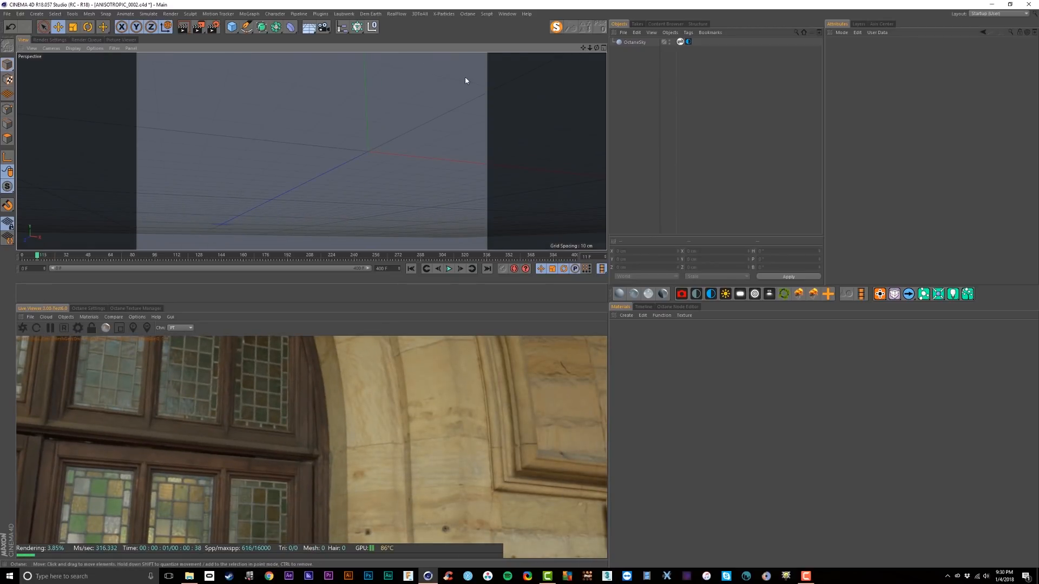
{"action": "left_click", "coordinate": [505, 14]}
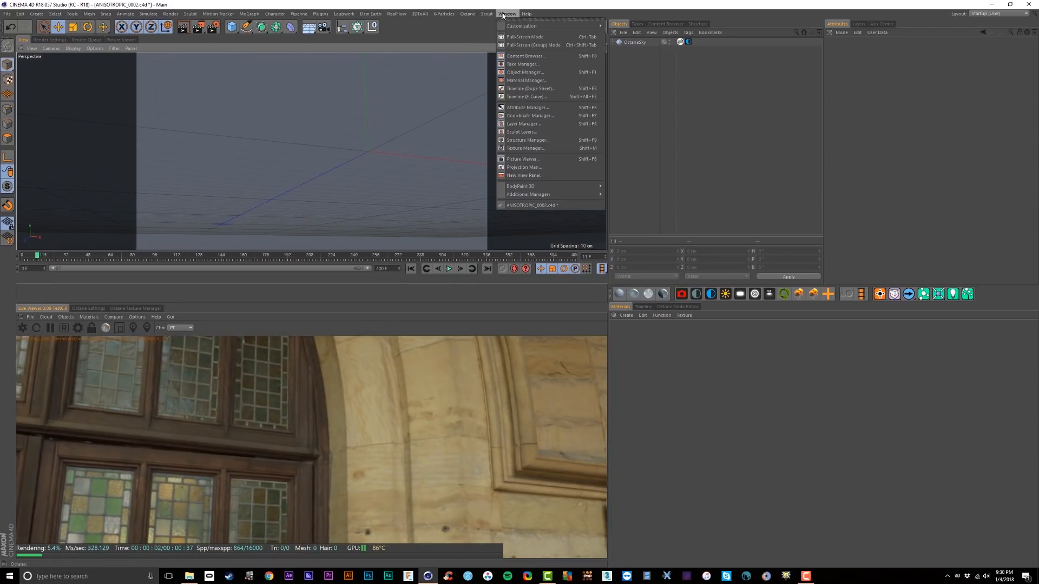
{"action": "left_click", "coordinate": [525, 56]}
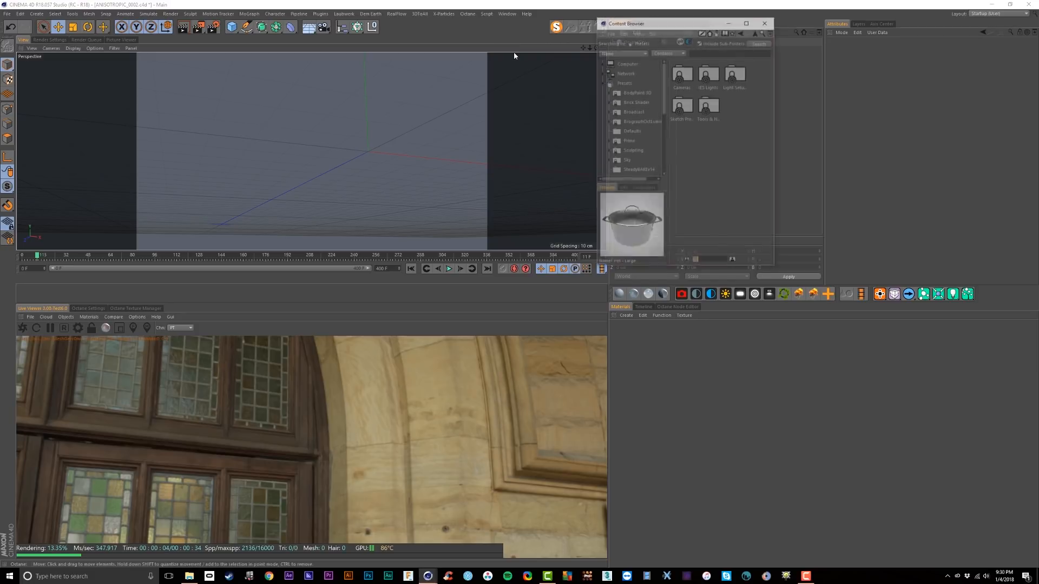
{"action": "left_click", "coordinate": [698, 52]}
{"action": "type", "text": "pot"}
{"action": "key", "text": "Return"}
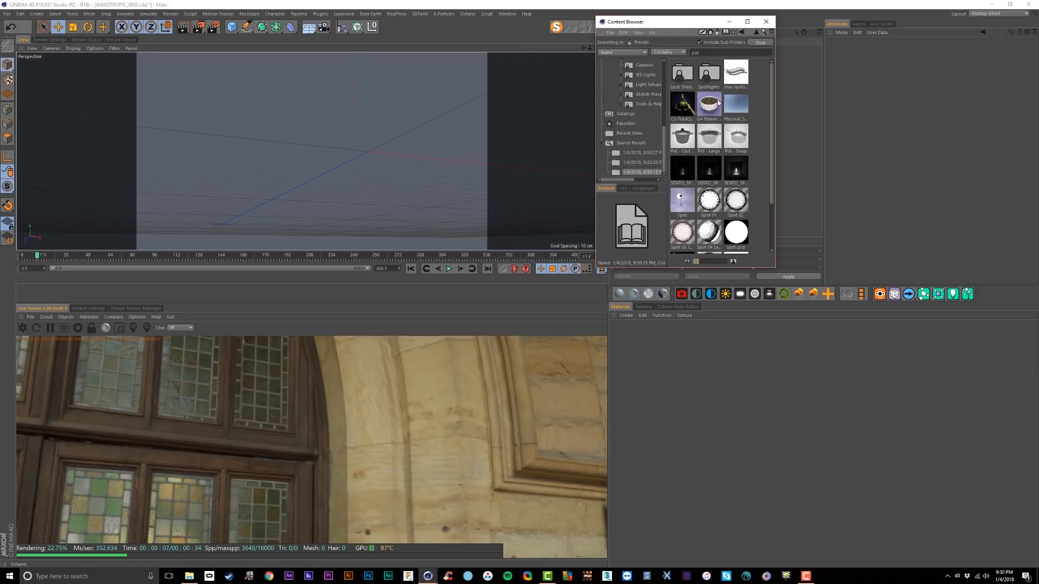
Add the Pot - Large preset to the scene and close the Content Browser.
{"action": "left_click", "coordinate": [686, 139]}
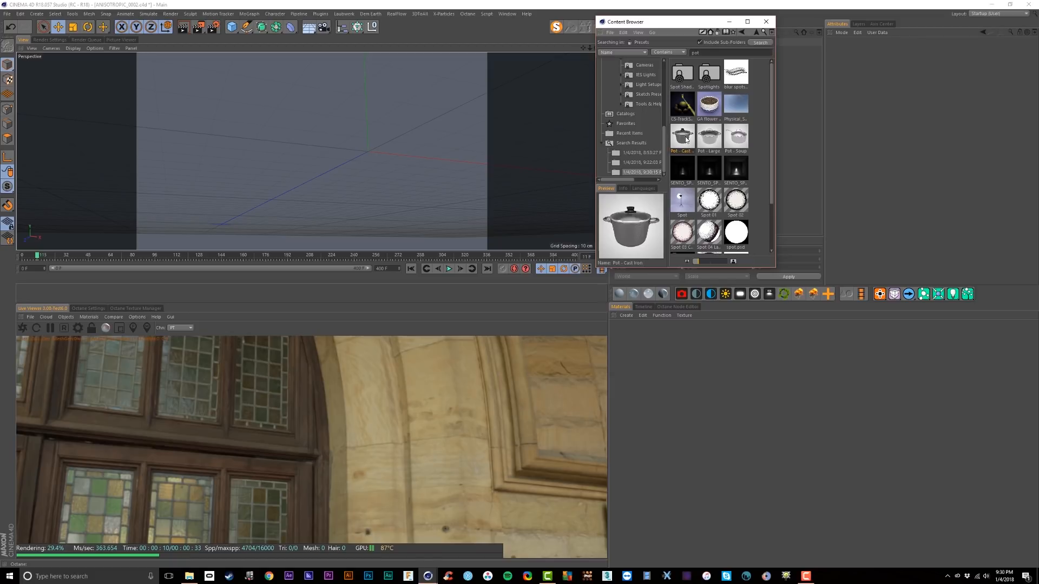
{"action": "double_click", "coordinate": [709, 137]}
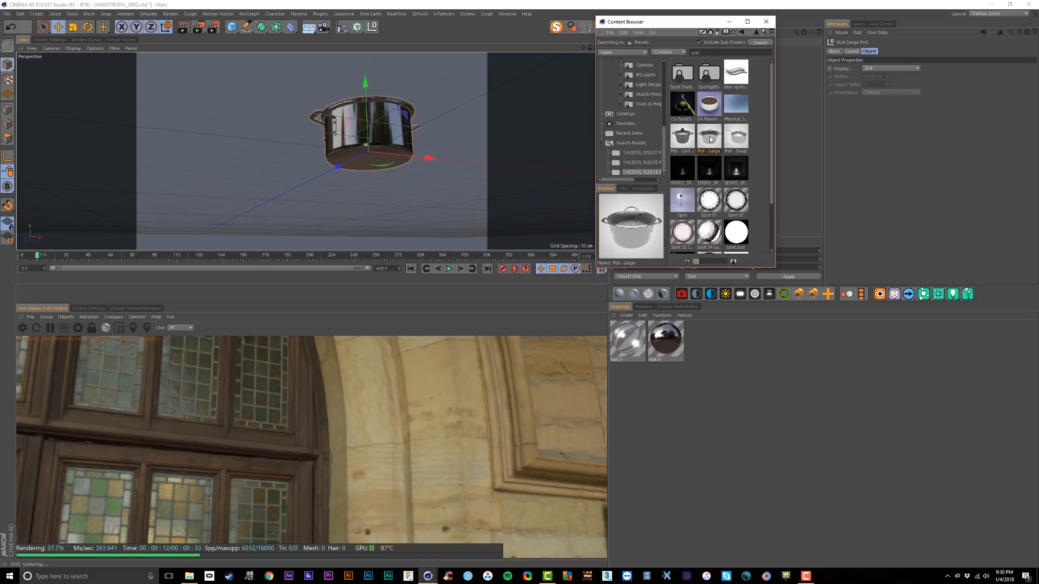
{"action": "left_click", "coordinate": [765, 22]}
{"action": "left_click_drag", "start_coordinate": [420, 79], "coordinate": [378, 158], "text": "alt"}
{"action": "middle_click_drag", "start_coordinate": [313, 151], "coordinate": [298, 179], "text": "alt"}
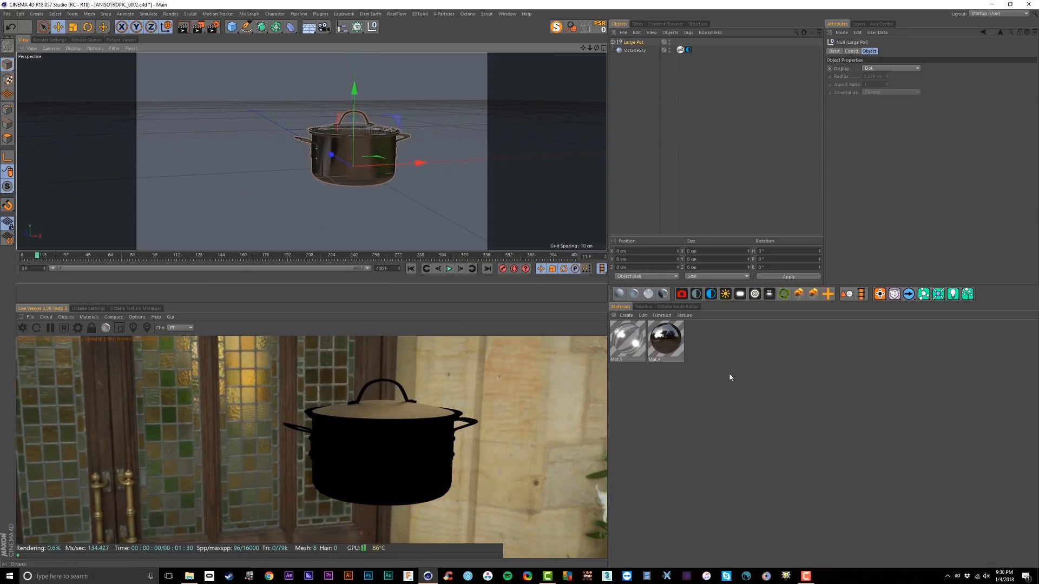
Convert both imported pot materials to Octane materials and remove the unused originals.
{"action": "left_click_drag", "start_coordinate": [685, 420], "coordinate": [627, 334]}
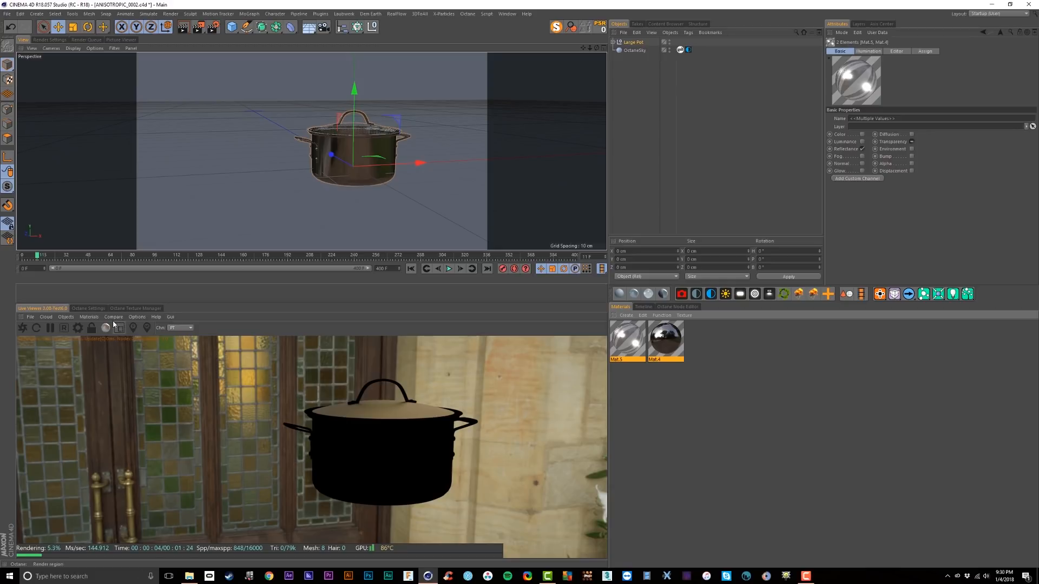
{"action": "left_click", "coordinate": [112, 317]}
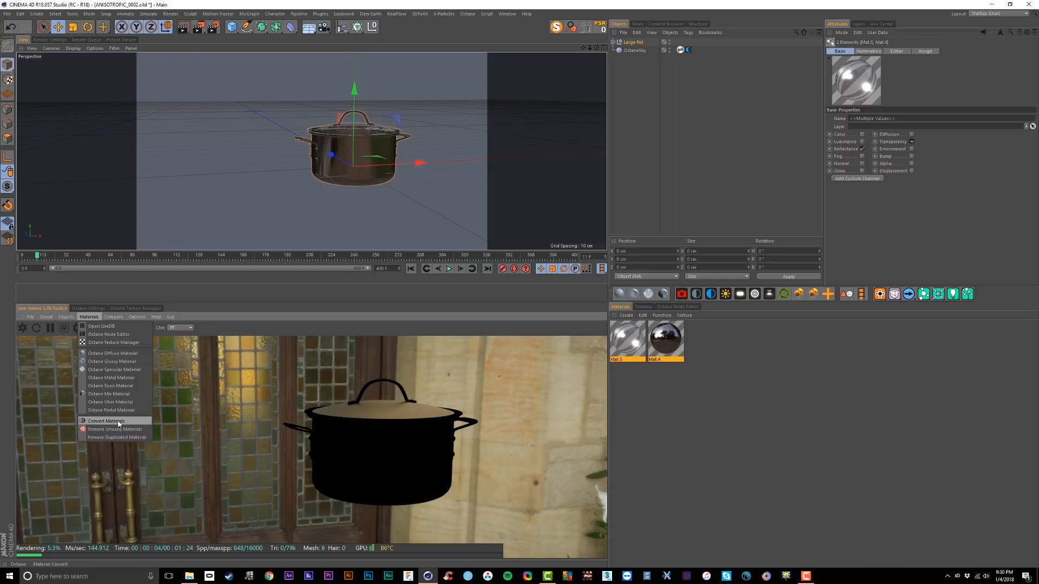
{"action": "left_click", "coordinate": [119, 416]}
{"action": "left_click", "coordinate": [89, 317]}
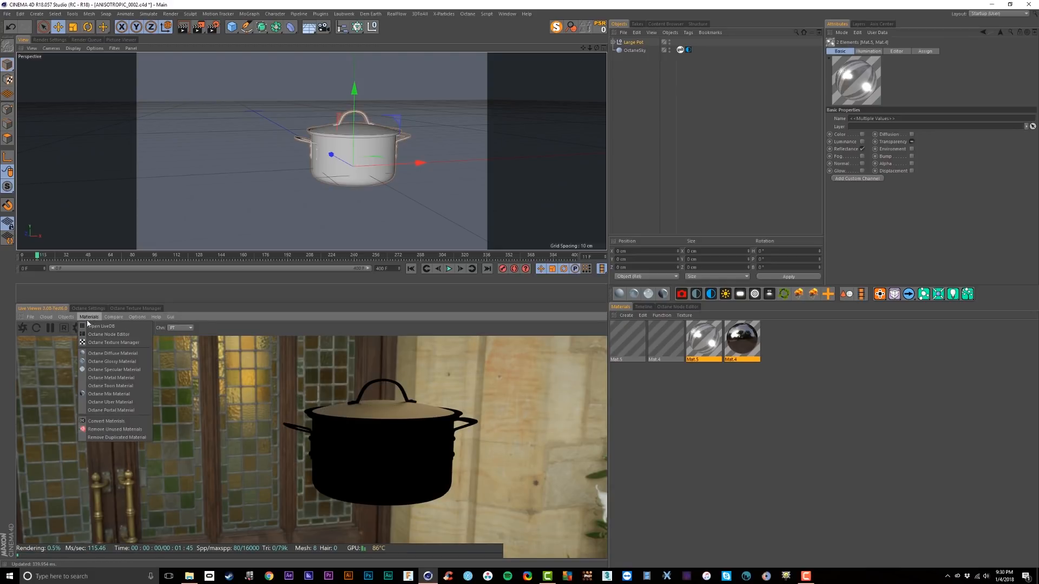
{"action": "left_click", "coordinate": [123, 430]}
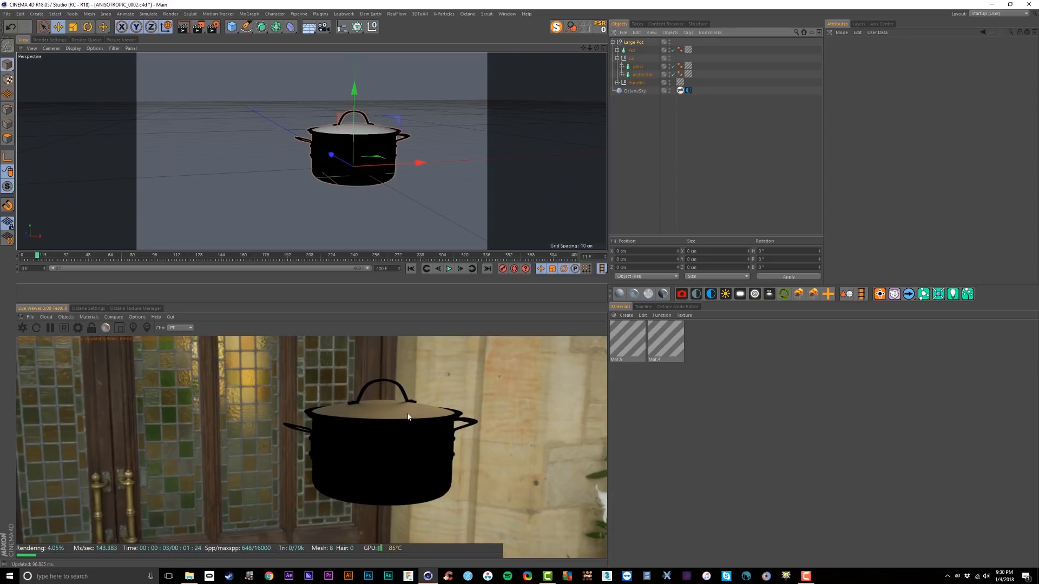
Hide the pot's lid group in both the viewport and the render.
{"action": "left_click", "coordinate": [669, 58]}
{"action": "left_click", "coordinate": [670, 59]}
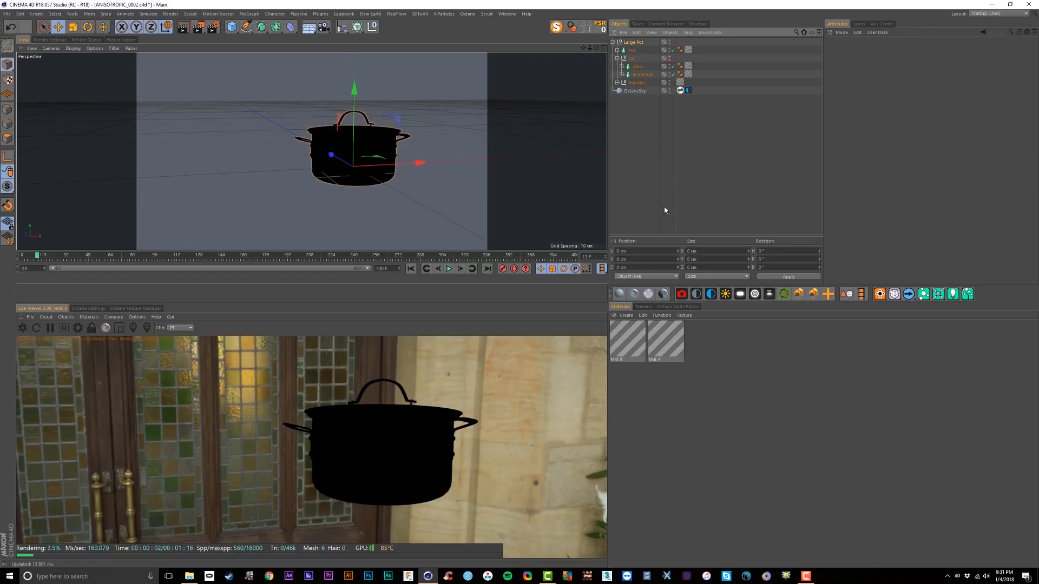
Adjust the Index of the pot's Mat.4 material and raise its Specular float to 1.
{"action": "left_click", "coordinate": [631, 356]}
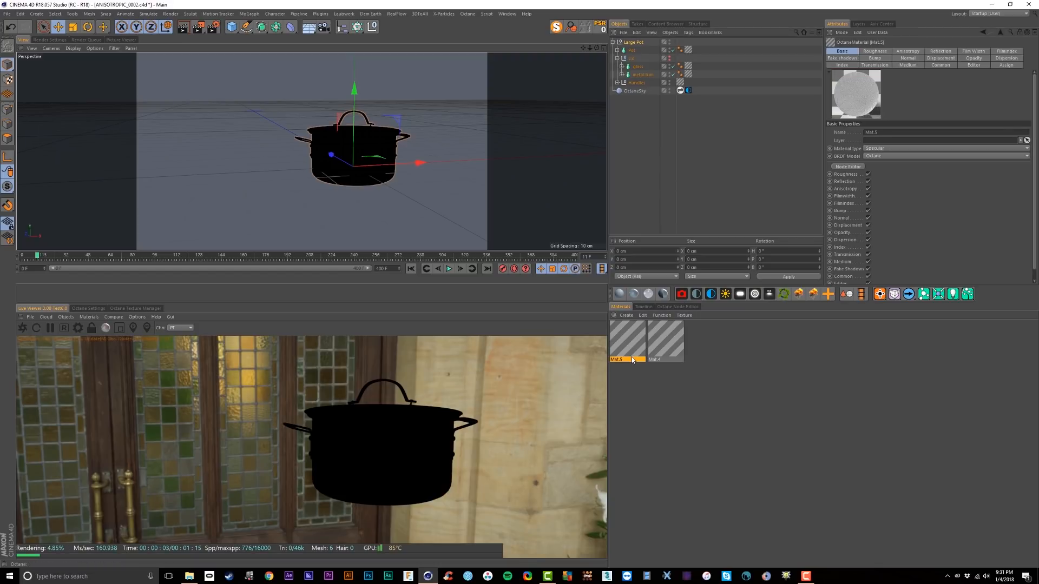
{"action": "left_click", "coordinate": [660, 351]}
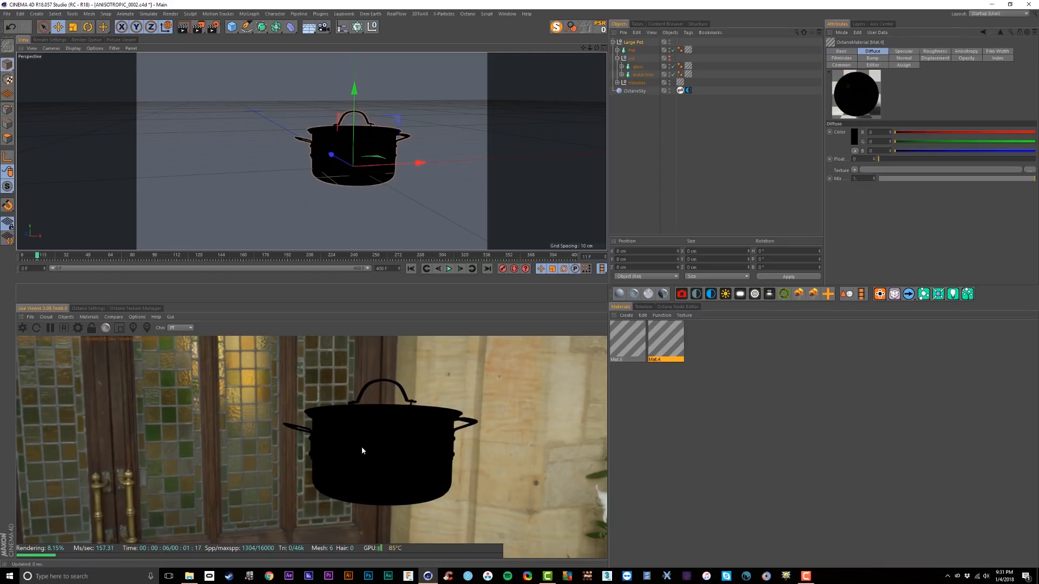
{"action": "left_click", "coordinate": [854, 142]}
{"action": "left_click", "coordinate": [838, 168]}
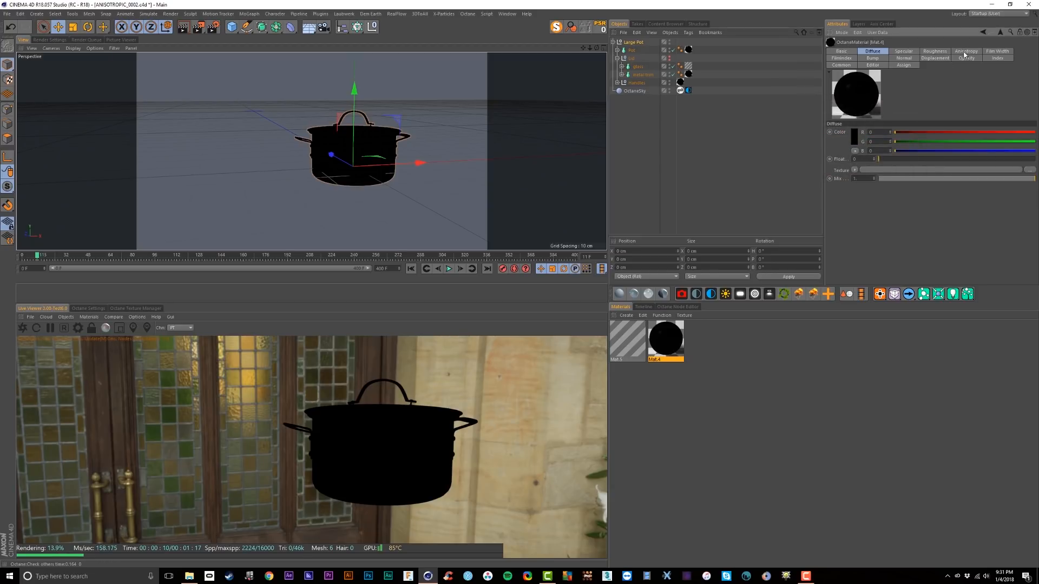
{"action": "left_click", "coordinate": [996, 58]}
{"action": "left_click_drag", "start_coordinate": [888, 132], "coordinate": [994, 132]}
{"action": "left_click", "coordinate": [911, 51]}
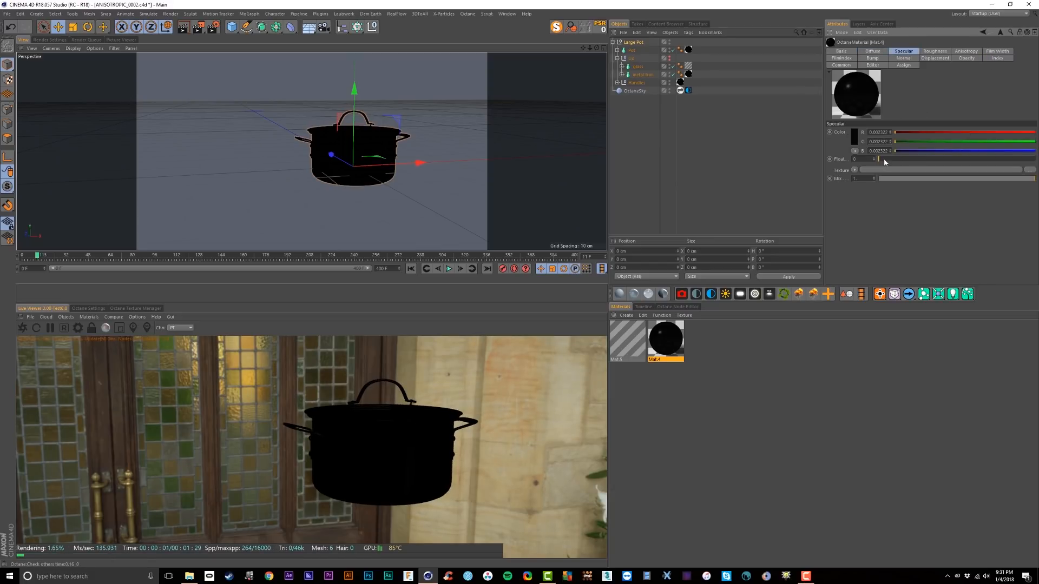
{"action": "left_click_drag", "start_coordinate": [884, 158], "coordinate": [1031, 158]}
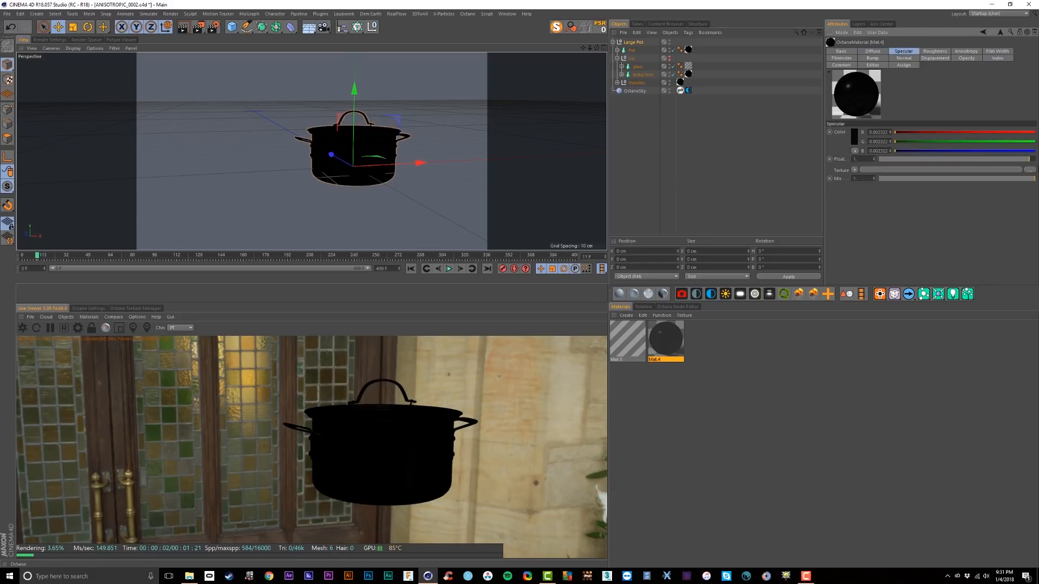
Try a Roughness float of 0.05 on Mat.4, and set it back to 0 for a mirror-like finish.
{"action": "left_click", "coordinate": [855, 141]}
{"action": "left_click_drag", "start_coordinate": [873, 153], "coordinate": [919, 153]}
{"action": "left_click", "coordinate": [836, 167]}
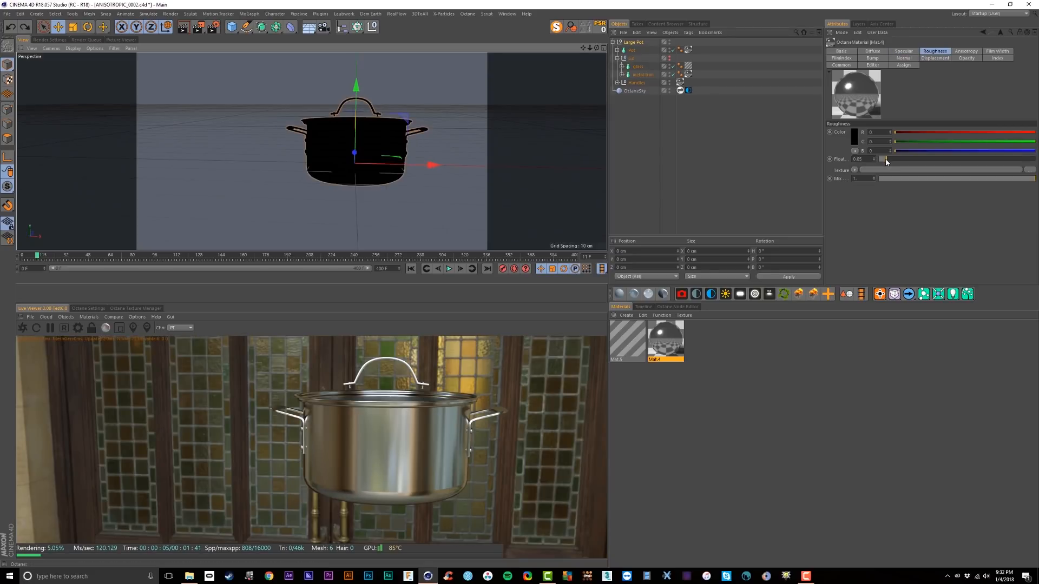
{"action": "right_click_drag", "start_coordinate": [373, 165], "coordinate": [393, 159], "text": "alt"}
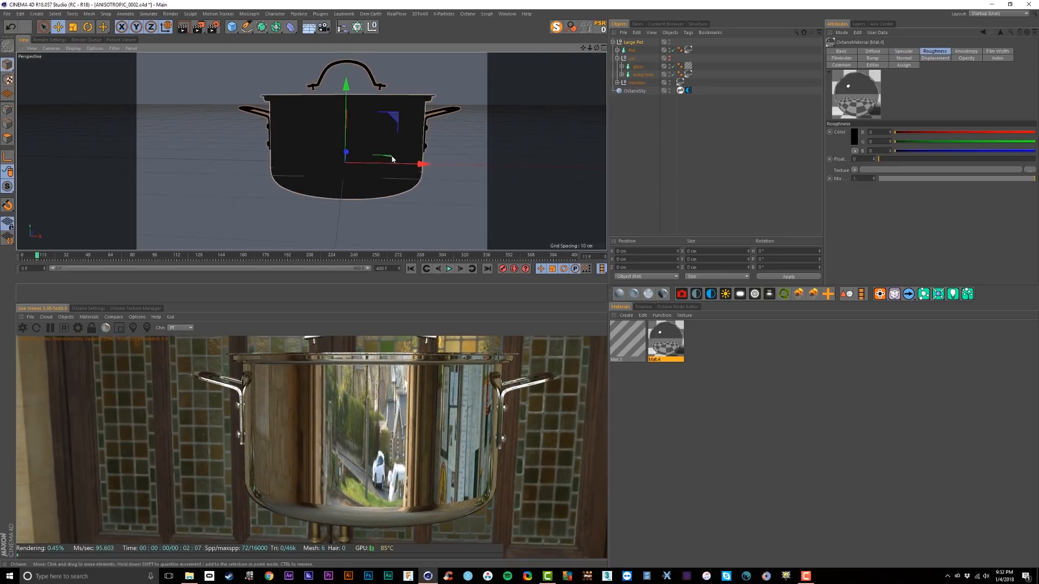
{"action": "scroll", "coordinate": [387, 151], "scroll_direction": "down", "scroll_amount": 2}
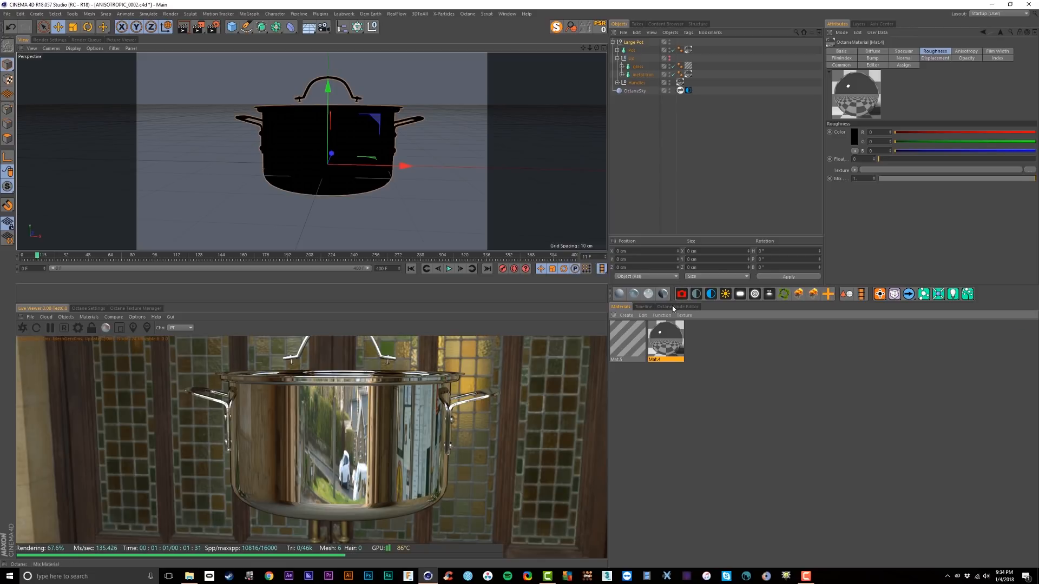
Open Mat.4 in the Octane Node Editor and connect a Noise texture to its Bump channel.
{"action": "left_click", "coordinate": [675, 307]}
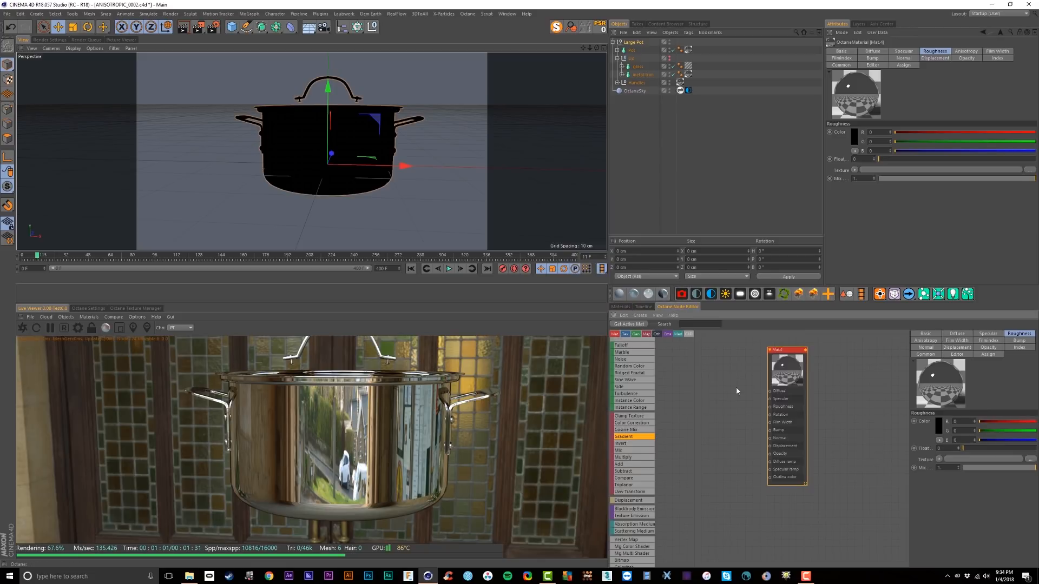
{"action": "left_click_drag", "start_coordinate": [632, 359], "coordinate": [769, 430]}
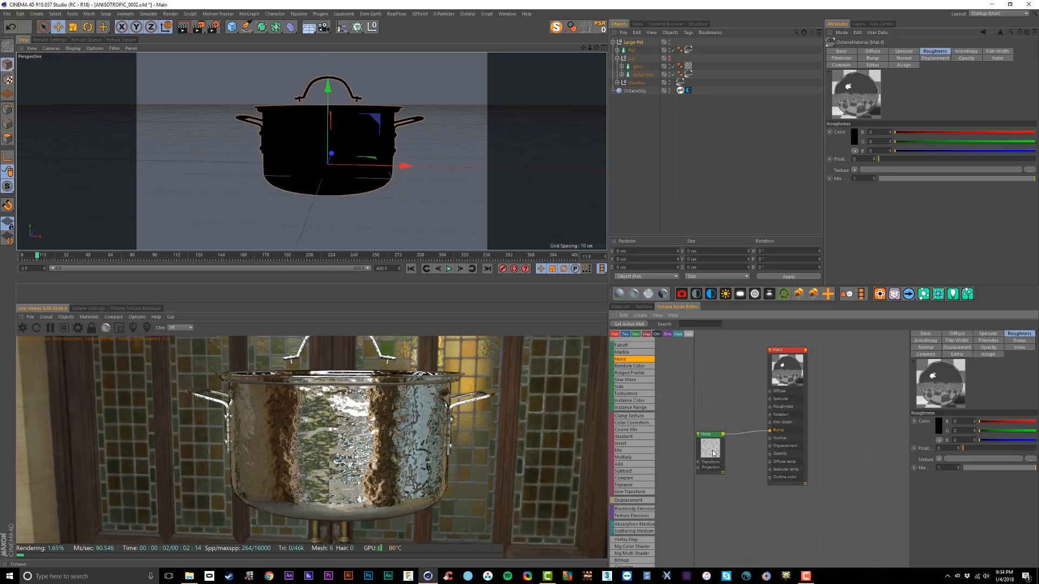
Add a UVW Transform to the Noise node and reduce its S.X scale to about 0.02 to stretch the noise.
{"action": "left_click", "coordinate": [713, 453]}
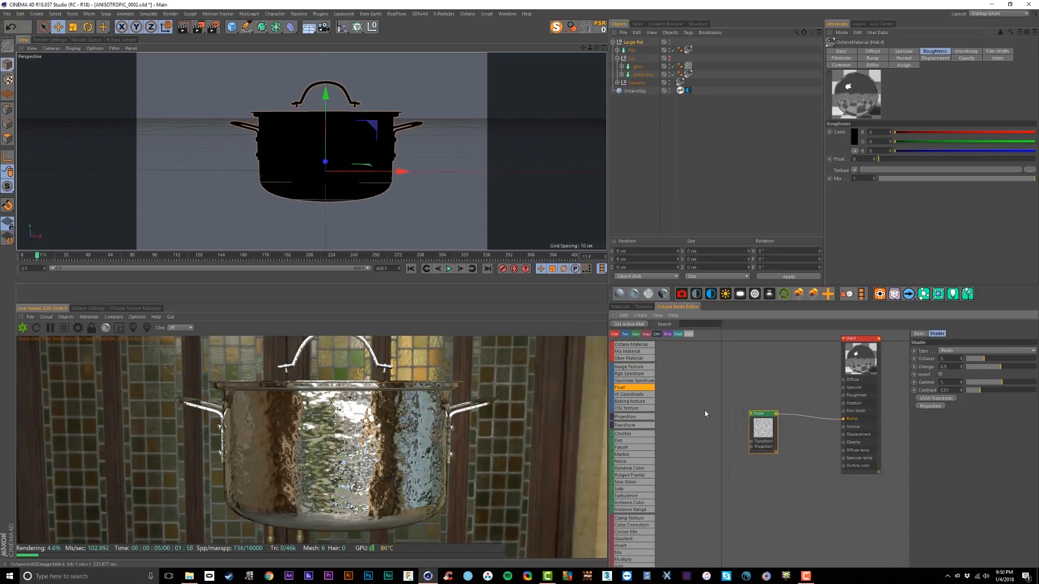
{"action": "left_click", "coordinate": [934, 400]}
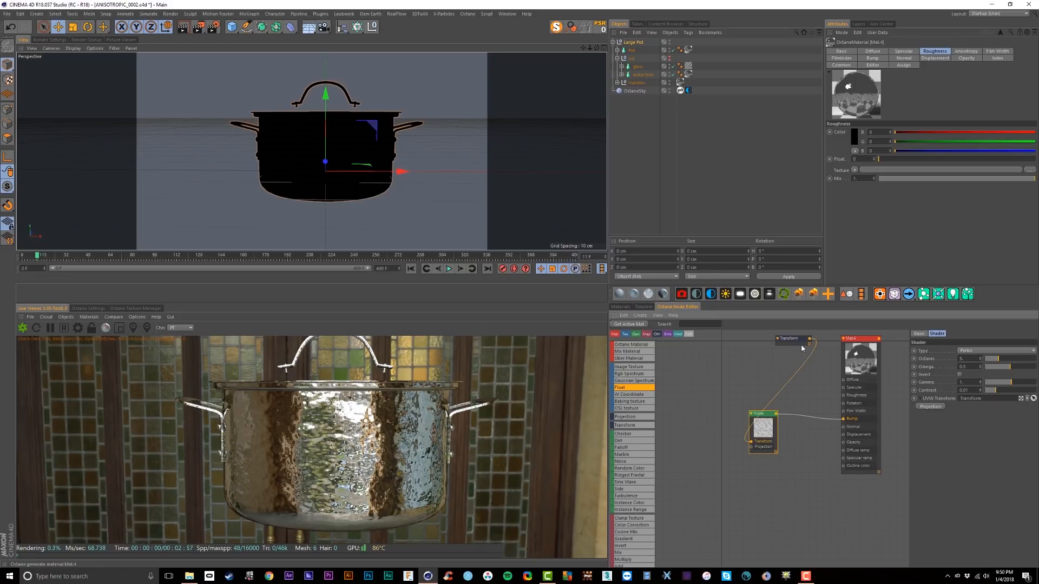
{"action": "left_click_drag", "start_coordinate": [758, 351], "coordinate": [699, 435]}
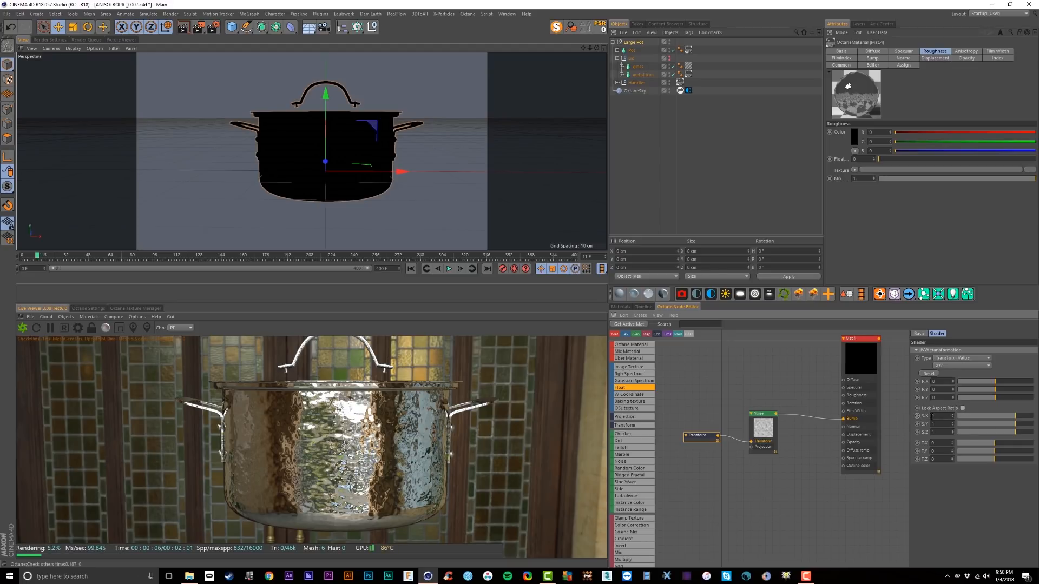
{"action": "left_click_drag", "start_coordinate": [1015, 420], "coordinate": [982, 418]}
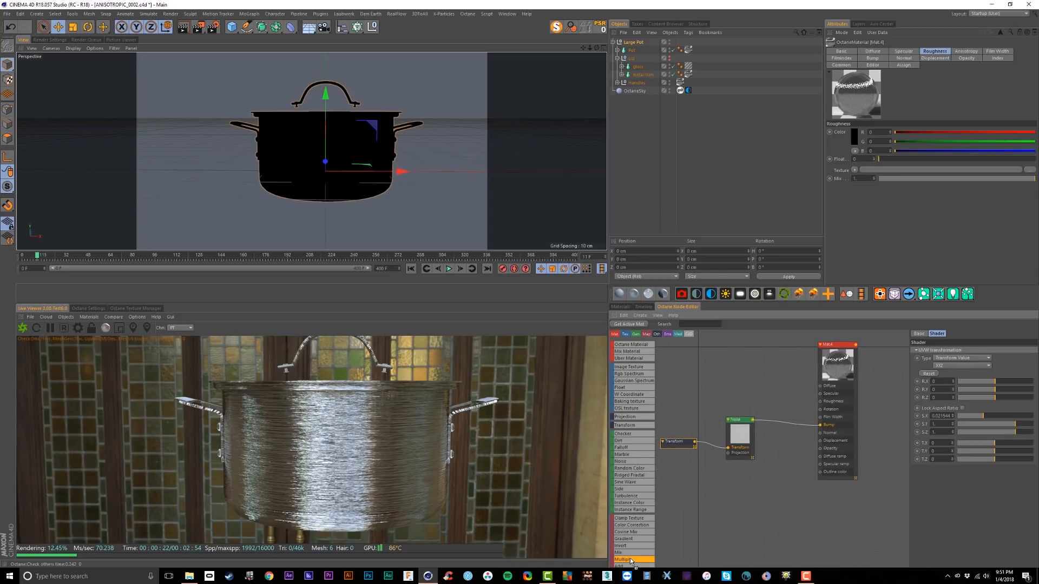
Insert a Multiply node between the Noise texture and the Bump channel of Mat.4.
{"action": "left_click_drag", "start_coordinate": [700, 506], "coordinate": [789, 428]}
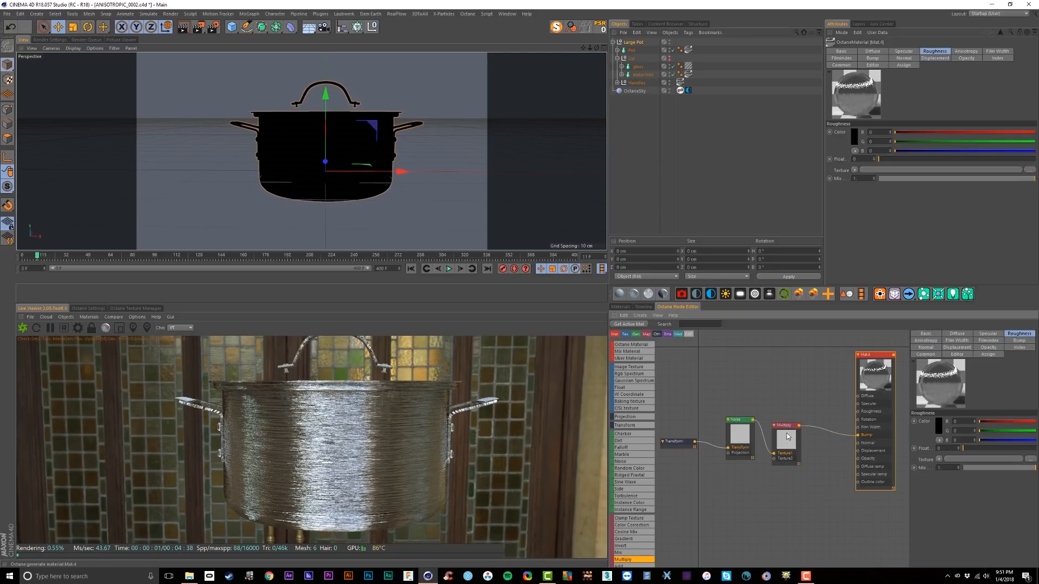
{"action": "left_click", "coordinate": [786, 437]}
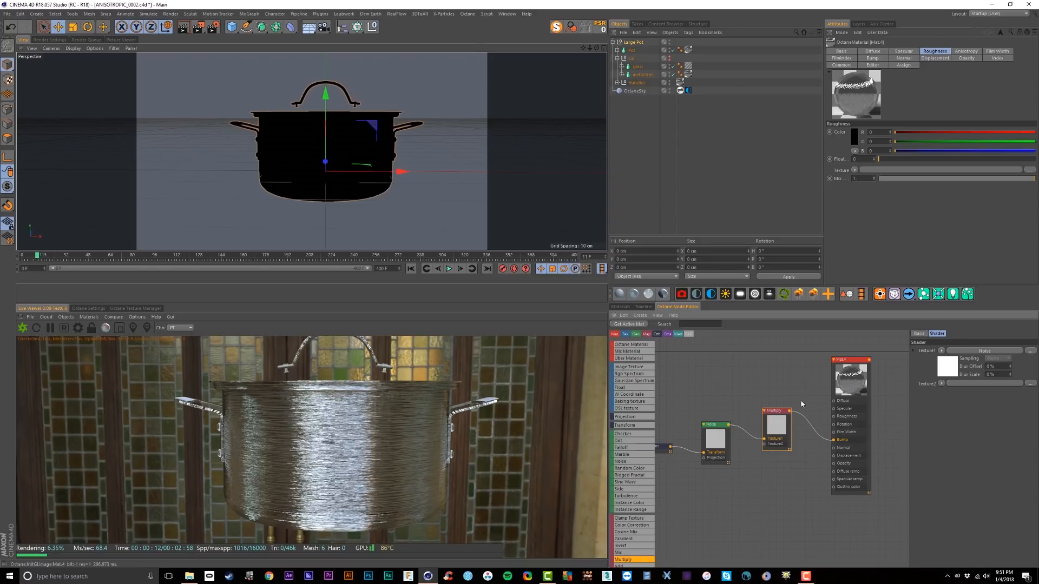
{"action": "left_click_drag", "start_coordinate": [777, 424], "coordinate": [779, 432]}
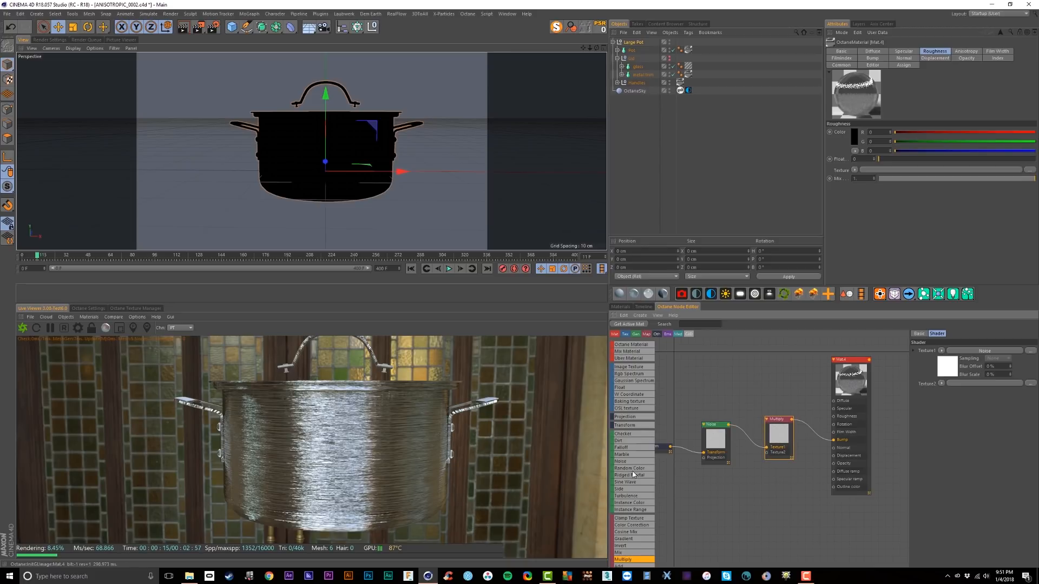
Connect a Float texture to the Multiply node's Texture2 input and lower its value to below 0.1.
{"action": "left_click_drag", "start_coordinate": [634, 388], "coordinate": [766, 453]}
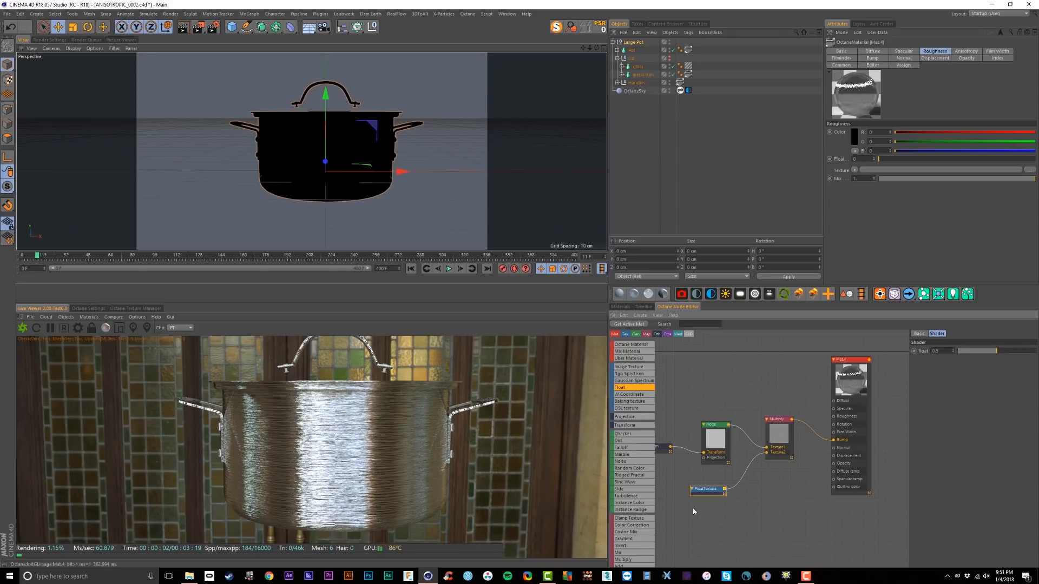
{"action": "left_click_drag", "start_coordinate": [998, 352], "coordinate": [977, 353]}
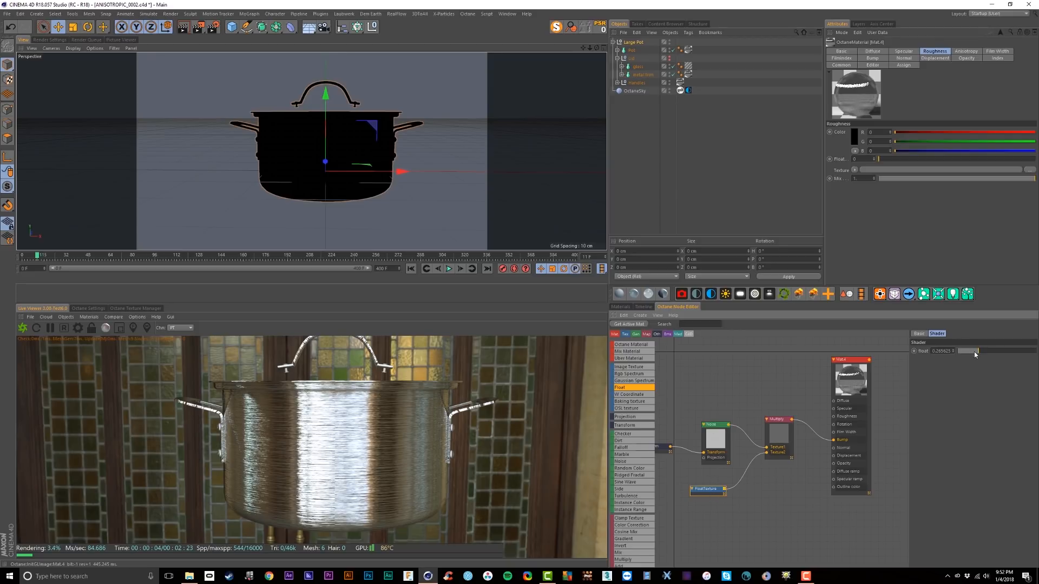
{"action": "left_click_drag", "start_coordinate": [972, 350], "coordinate": [961, 352]}
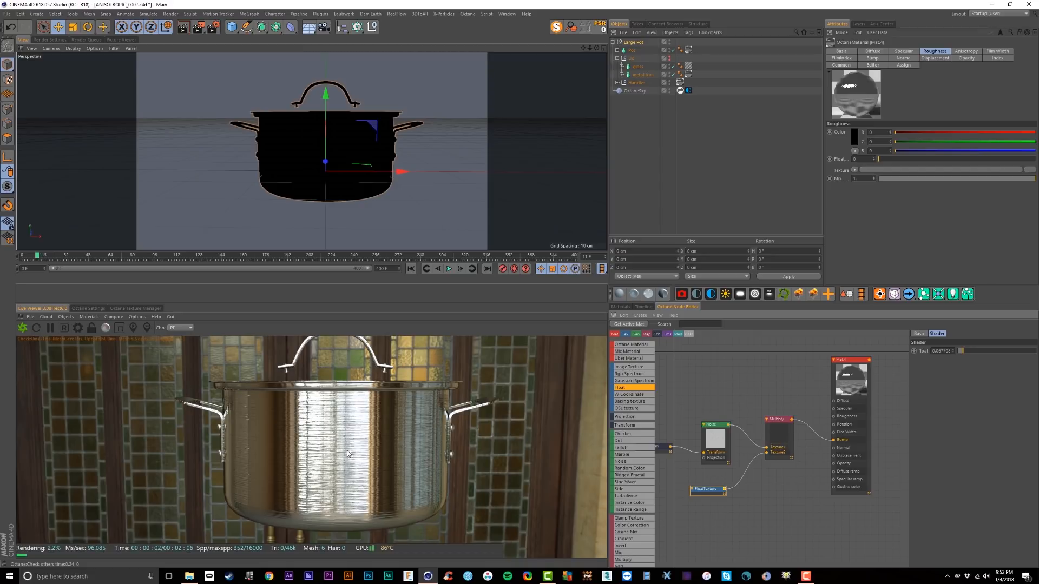
Reduce the UVW Transform's S.X scale to about 0.007 to stretch the noise further.
{"action": "middle_click_drag", "start_coordinate": [701, 433], "coordinate": [746, 424]}
{"action": "left_click", "coordinate": [696, 437]}
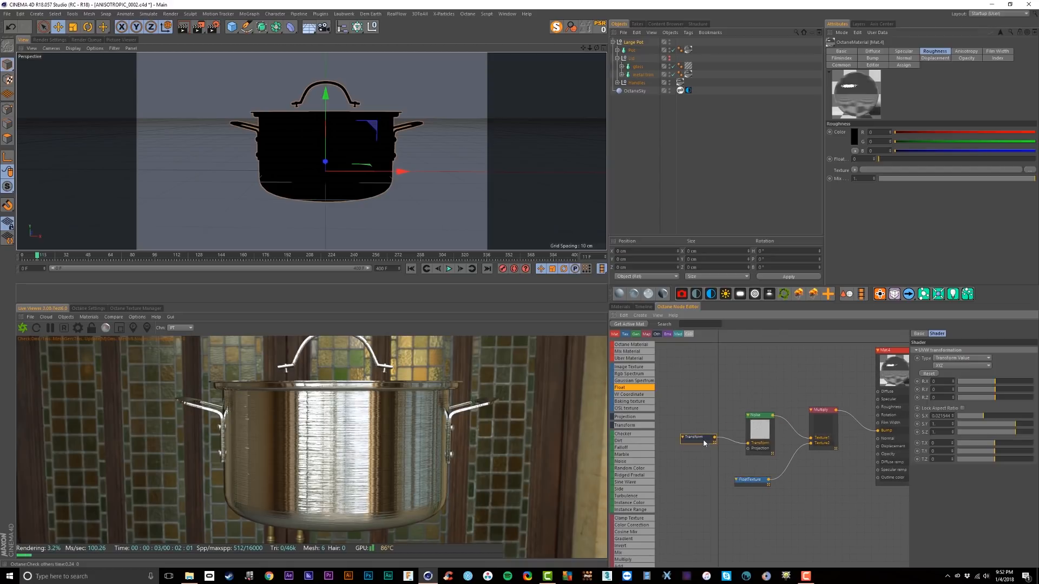
{"action": "left_click_drag", "start_coordinate": [985, 417], "coordinate": [976, 415]}
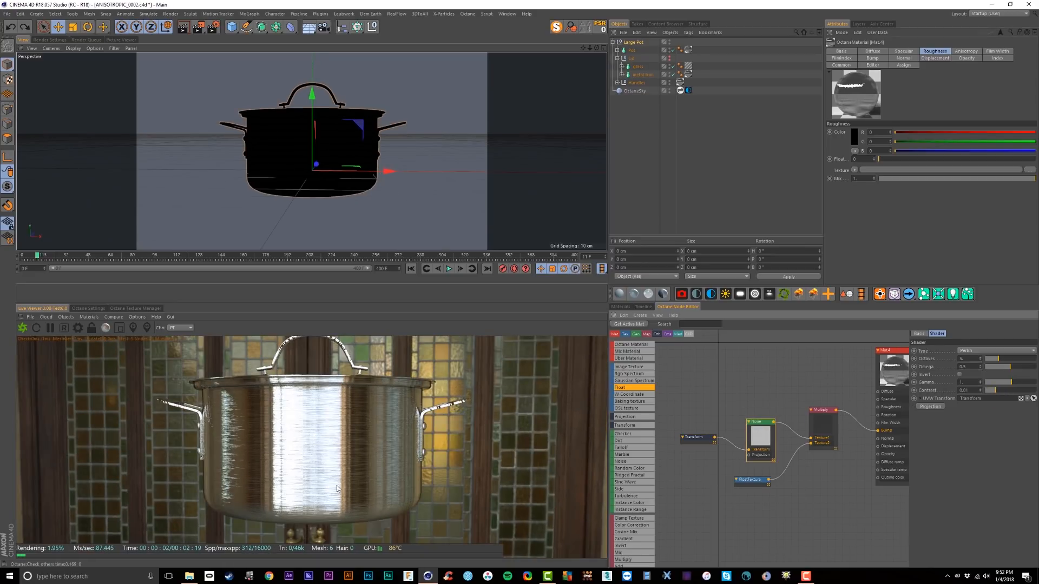
Raise the Noise texture's Omega and use the A/B comparison to judge the render against the earlier setting.
{"action": "left_click_drag", "start_coordinate": [1012, 368], "coordinate": [1034, 368]}
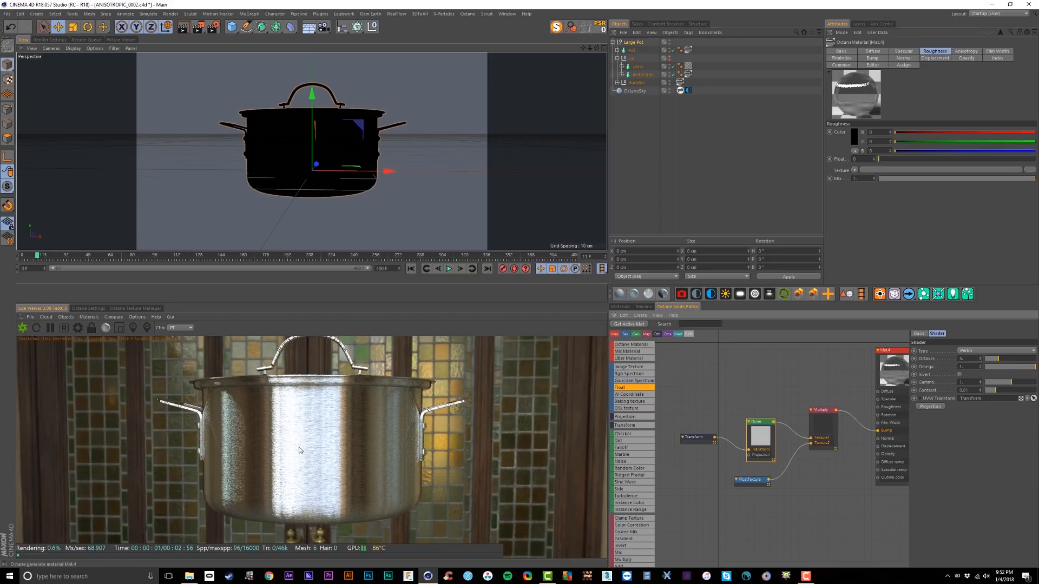
{"action": "key", "text": "ctrl+z"}
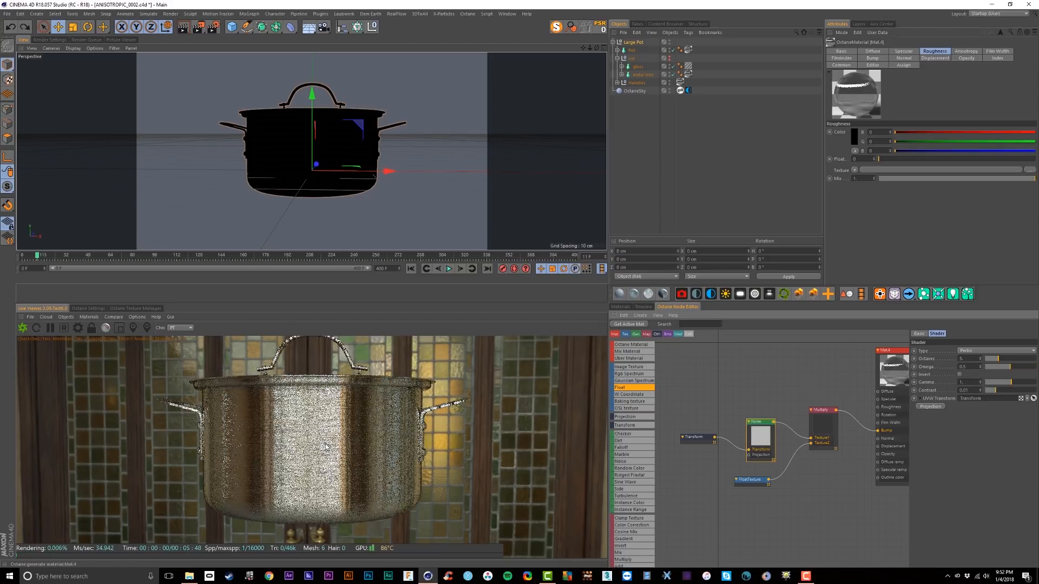
{"action": "left_click", "coordinate": [119, 328]}
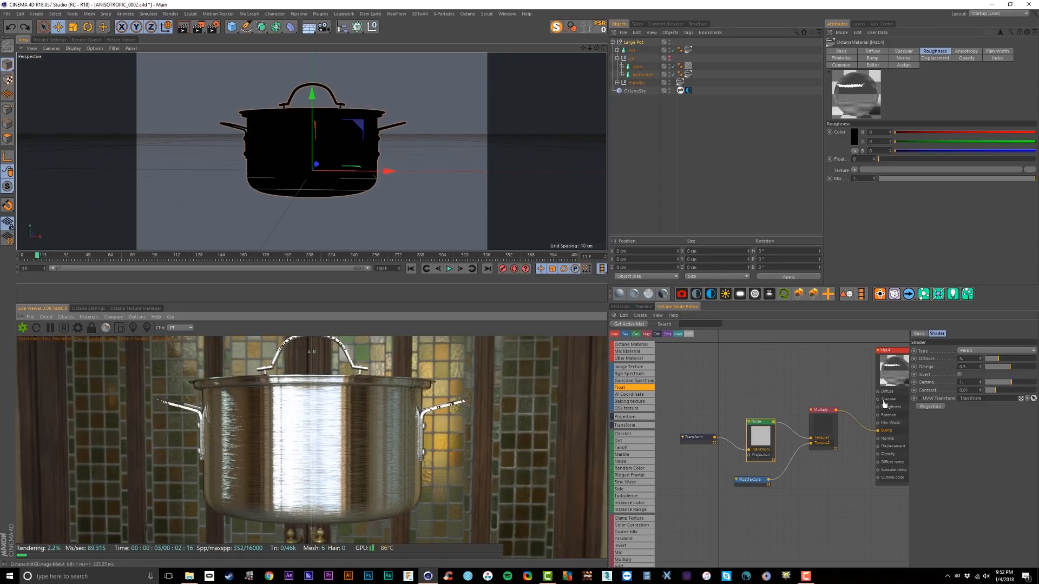
{"action": "left_click_drag", "start_coordinate": [1008, 368], "coordinate": [1030, 368]}
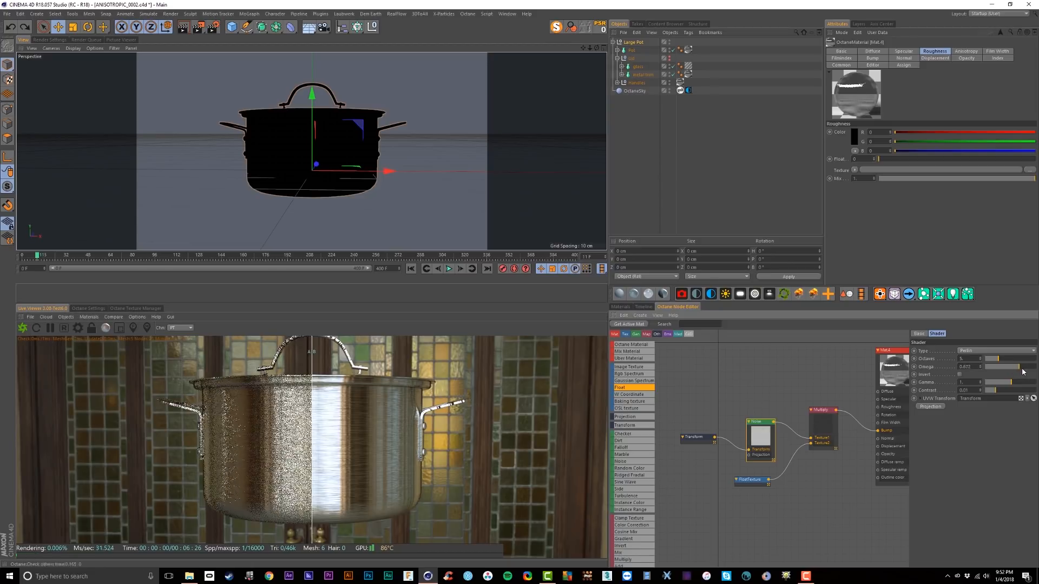
{"action": "left_click_drag", "start_coordinate": [311, 454], "coordinate": [515, 443]}
Lower the UVW Transform's S.X scale almost to zero, about 0.00001, for very long, fine brushed streaks.
{"action": "left_click", "coordinate": [696, 438]}
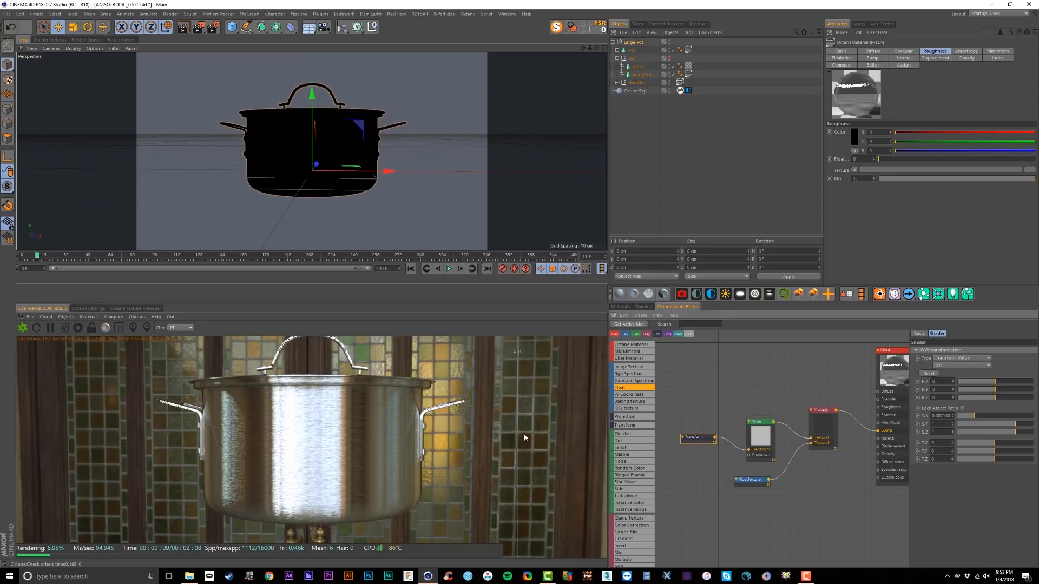
{"action": "left_click_drag", "start_coordinate": [971, 417], "coordinate": [959, 422]}
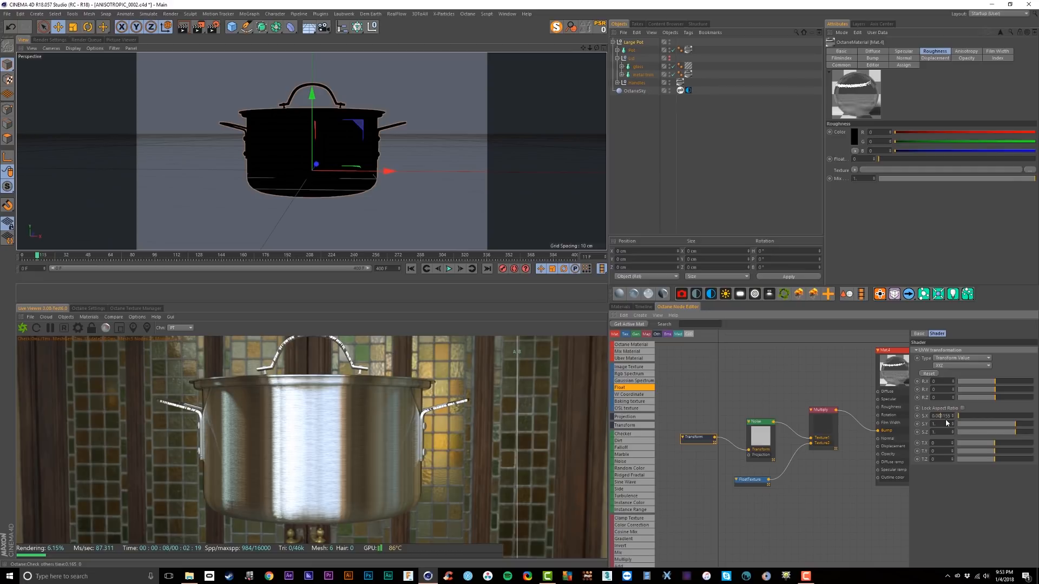
{"action": "key", "text": "Return"}
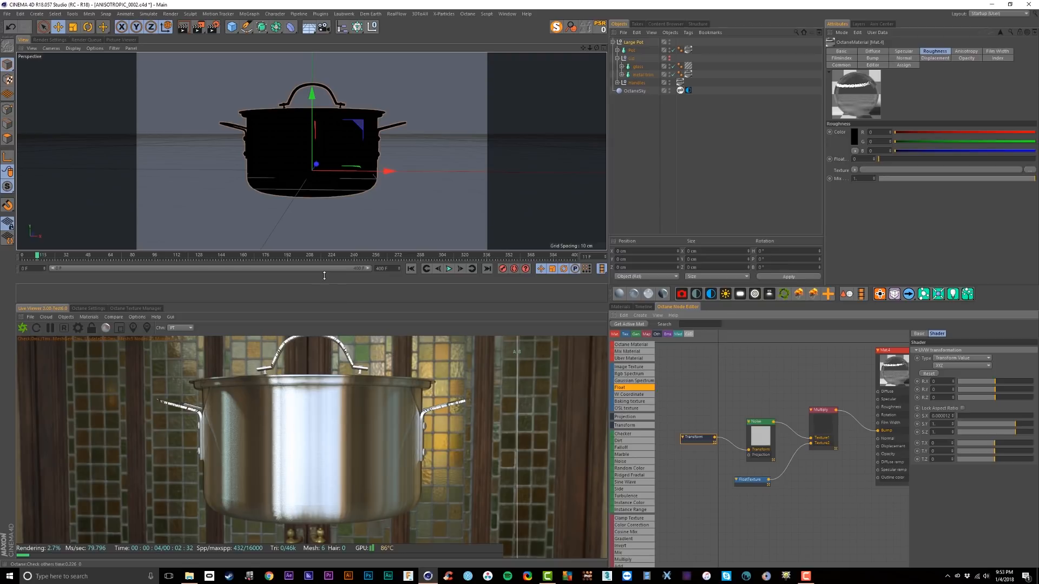
Lower the Float texture feeding the Multiply node to 0 to remove the bump effect.
{"action": "mouse_move", "coordinate": [318, 156]}
{"action": "left_mouse_down", "text": "alt"}
{"action": "mouse_move", "coordinate": [327, 183]}
{"action": "mouse_move", "coordinate": [324, 155]}
{"action": "left_mouse_up", "text": "alt"}
{"action": "left_click", "coordinate": [749, 480]}
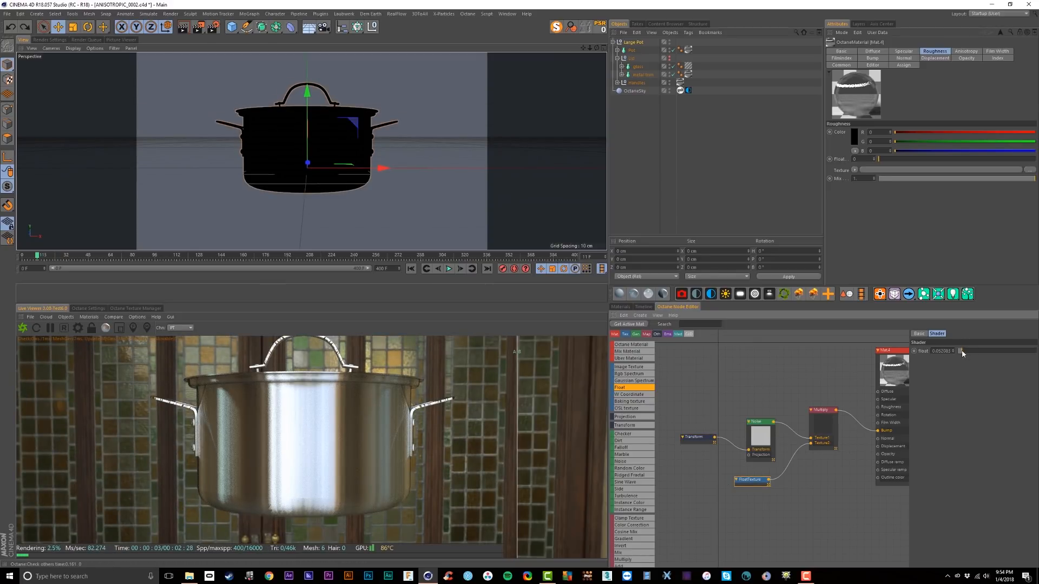
{"action": "left_click_drag", "start_coordinate": [962, 350], "coordinate": [955, 351]}
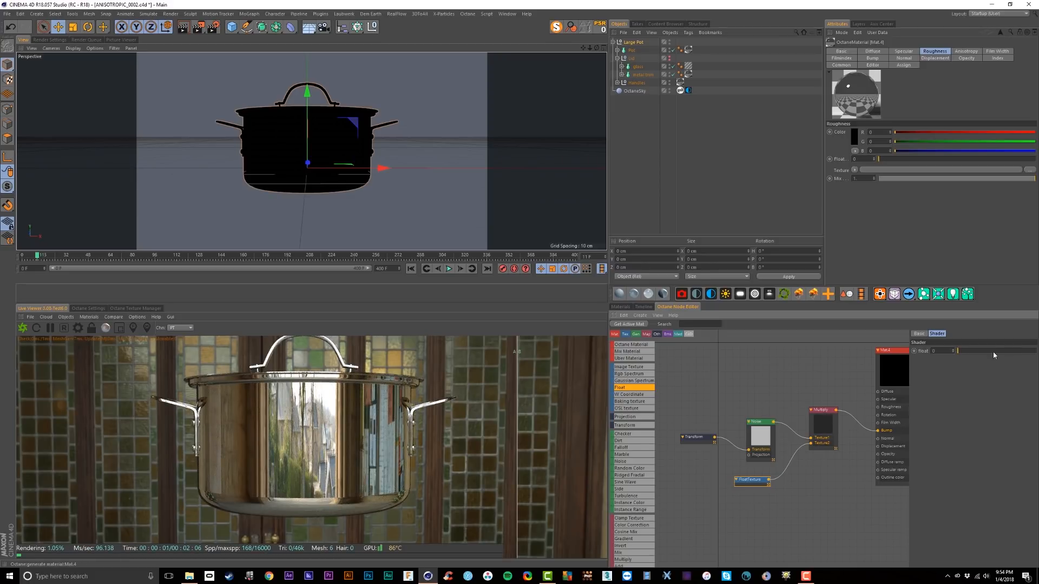
{"action": "left_click_drag", "start_coordinate": [955, 352], "coordinate": [953, 337]}
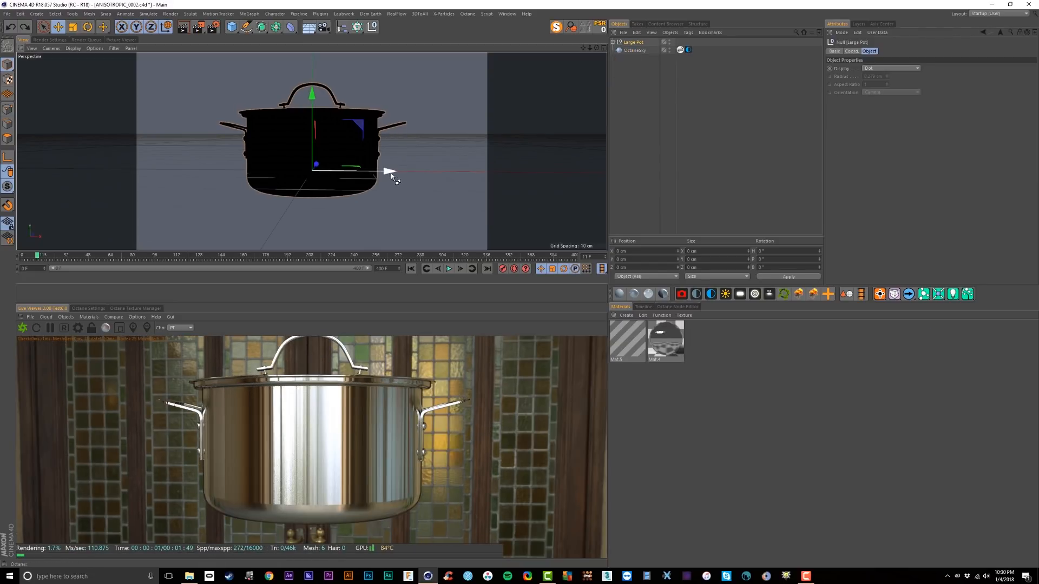
Duplicate the Large Pot along the X axis so the copy stands beside the original, with both pots framed.
{"action": "left_click_drag", "start_coordinate": [391, 173], "coordinate": [575, 182], "text": "ctrl"}
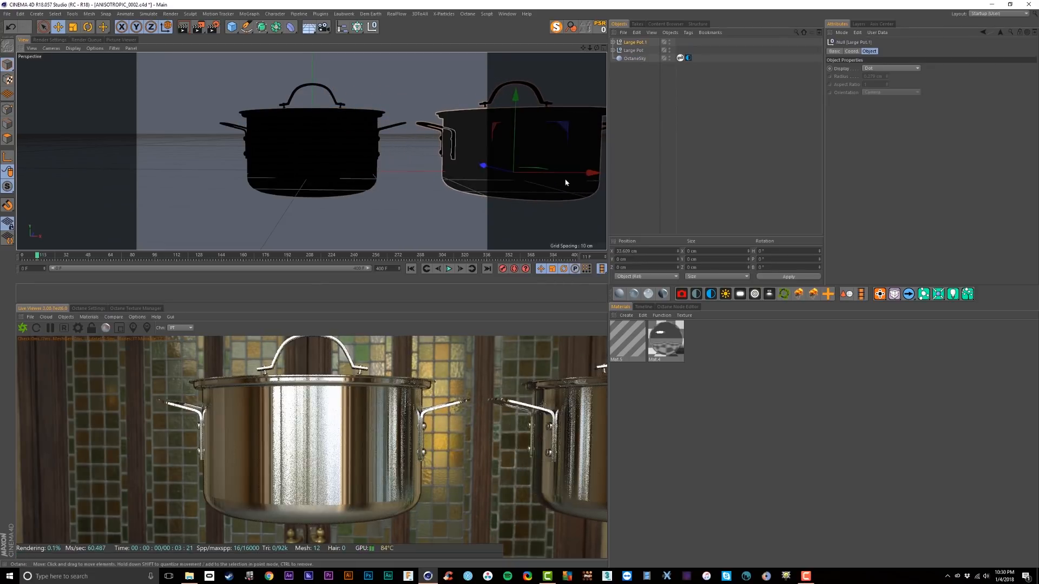
{"action": "scroll", "coordinate": [405, 188], "scroll_direction": "down", "scroll_amount": 3}
{"action": "right_click_drag", "start_coordinate": [369, 189], "coordinate": [378, 184], "text": "alt"}
{"action": "middle_click_drag", "start_coordinate": [378, 184], "coordinate": [370, 186], "text": "alt"}
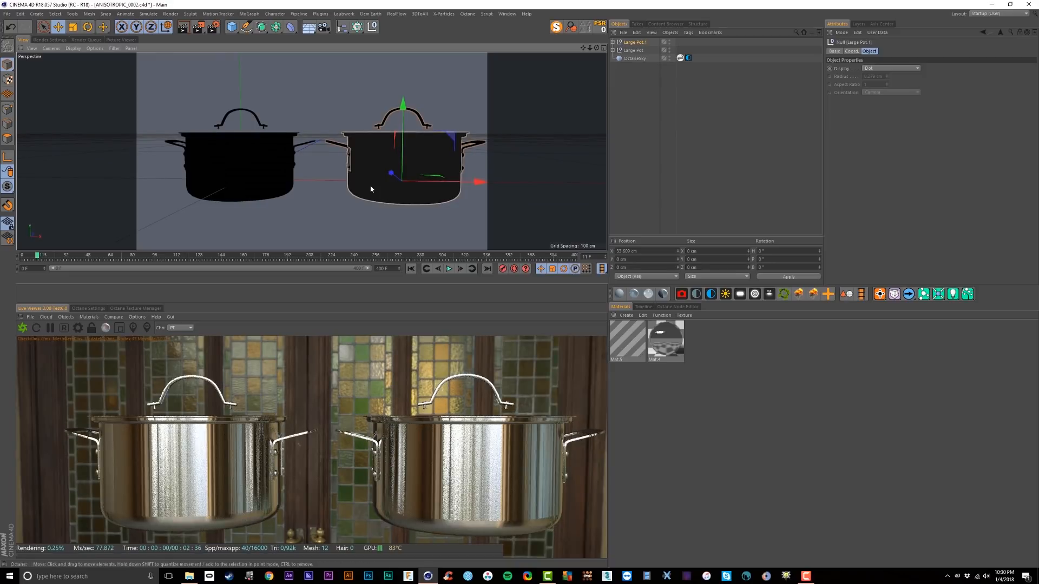
Create an Octane Metal material, apply it to the copied pot, and lower the material's index n.
{"action": "left_click", "coordinate": [742, 407]}
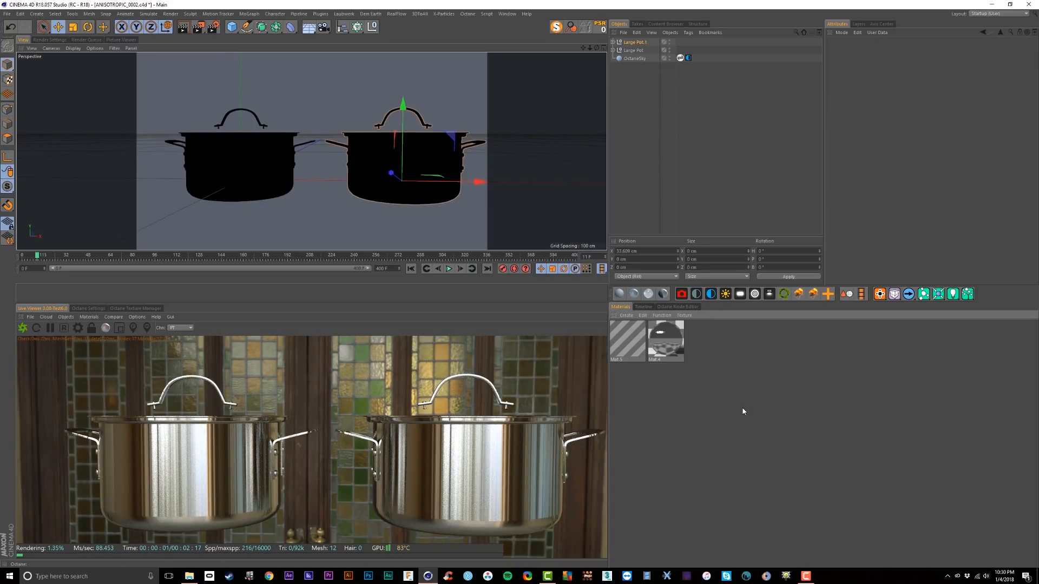
{"action": "left_click", "coordinate": [89, 318]}
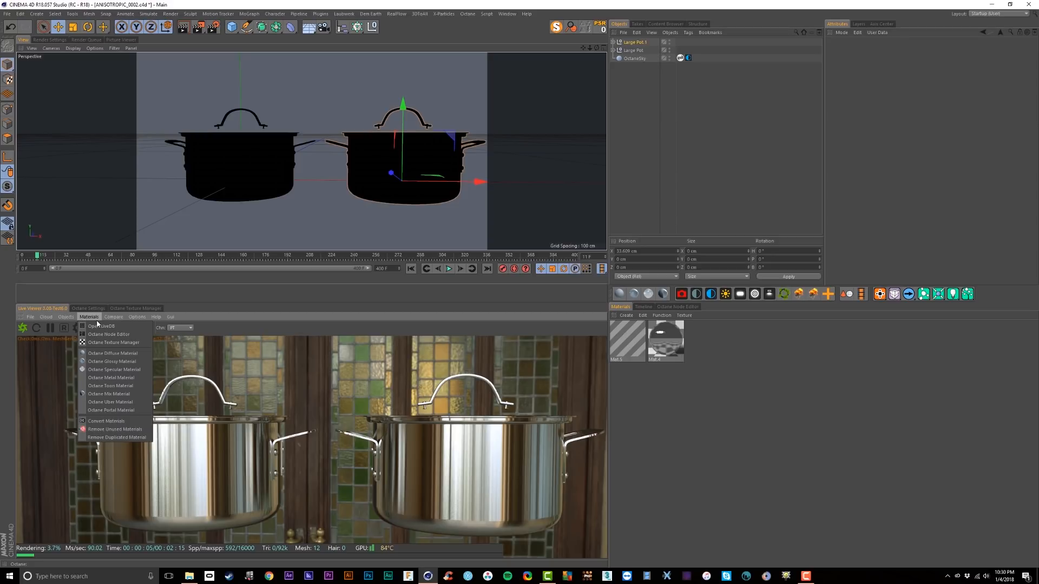
{"action": "left_click", "coordinate": [122, 379]}
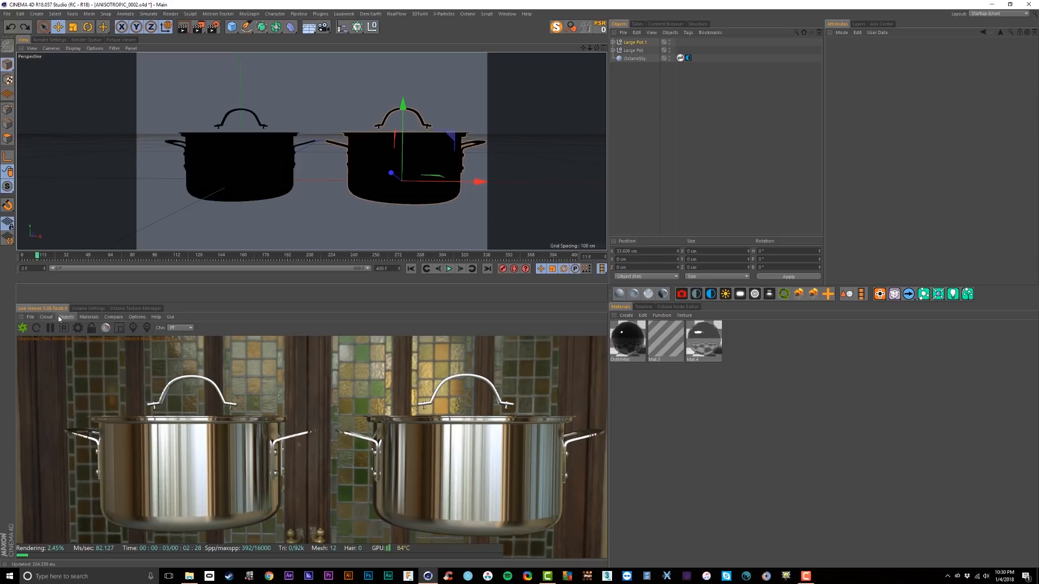
{"action": "left_click", "coordinate": [613, 42]}
{"action": "left_click_drag", "start_coordinate": [631, 340], "coordinate": [689, 74]}
{"action": "left_click", "coordinate": [633, 341]}
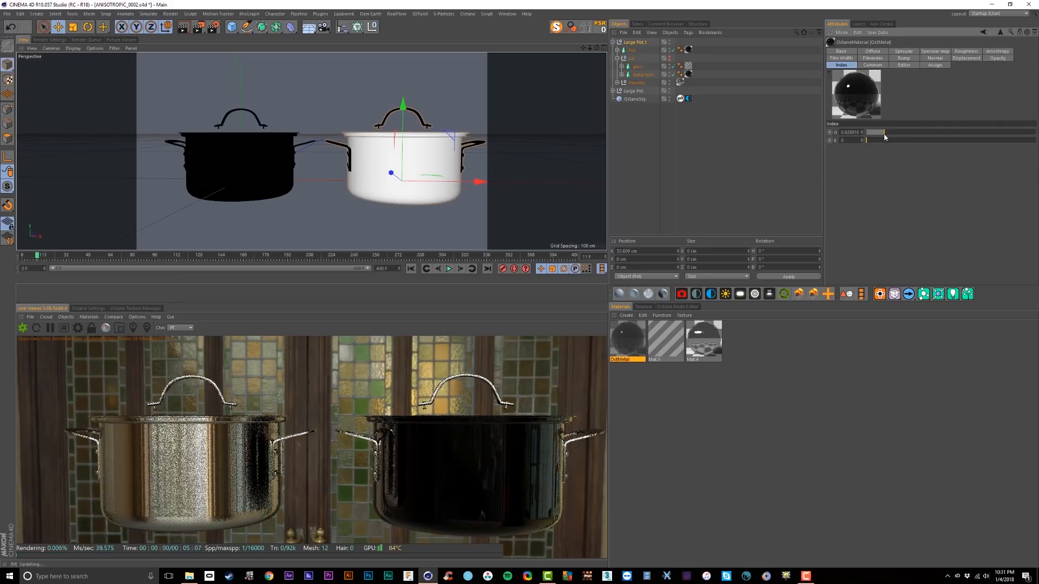
{"action": "left_click_drag", "start_coordinate": [893, 136], "coordinate": [866, 141]}
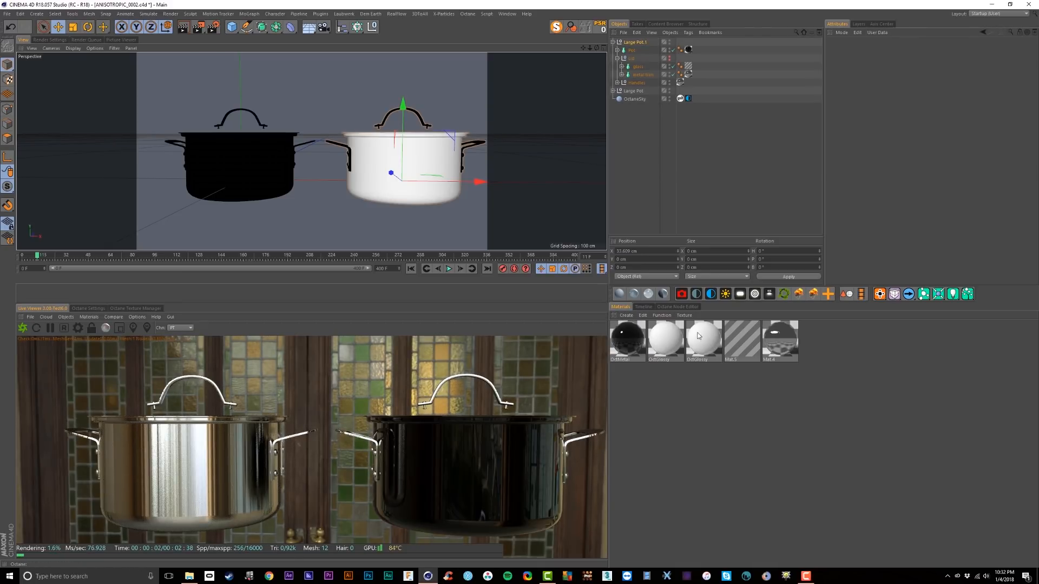
Apply a new Octane Glossy material to the copied pot and reduce its Diffuse to black with a float of 0.
{"action": "left_click", "coordinate": [634, 297]}
{"action": "left_click_drag", "start_coordinate": [631, 91], "coordinate": [632, 50]}
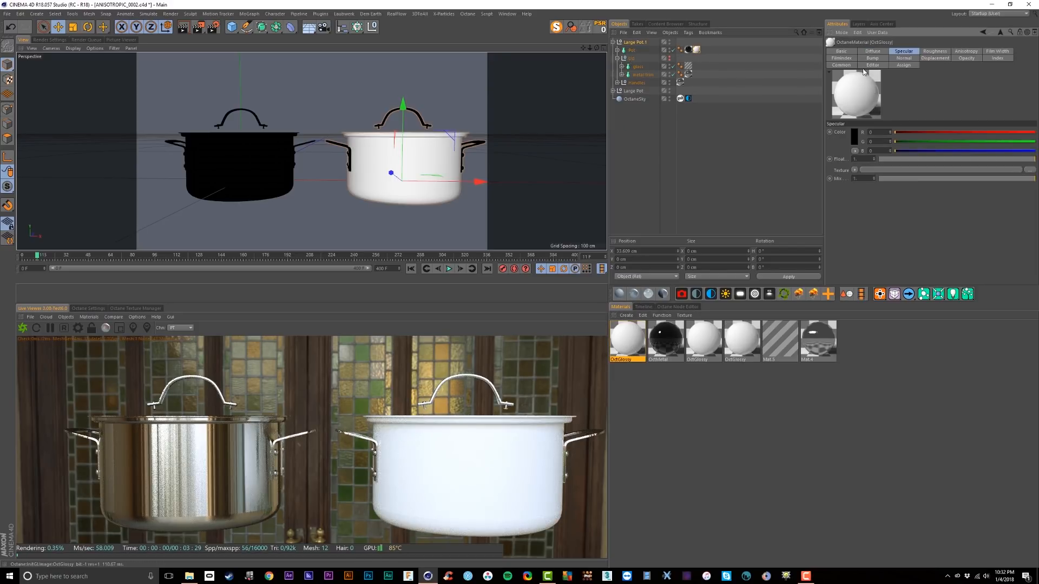
{"action": "left_click", "coordinate": [872, 51]}
{"action": "left_click", "coordinate": [855, 137]}
{"action": "left_click_drag", "start_coordinate": [867, 158], "coordinate": [823, 160]}
{"action": "left_click", "coordinate": [842, 170]}
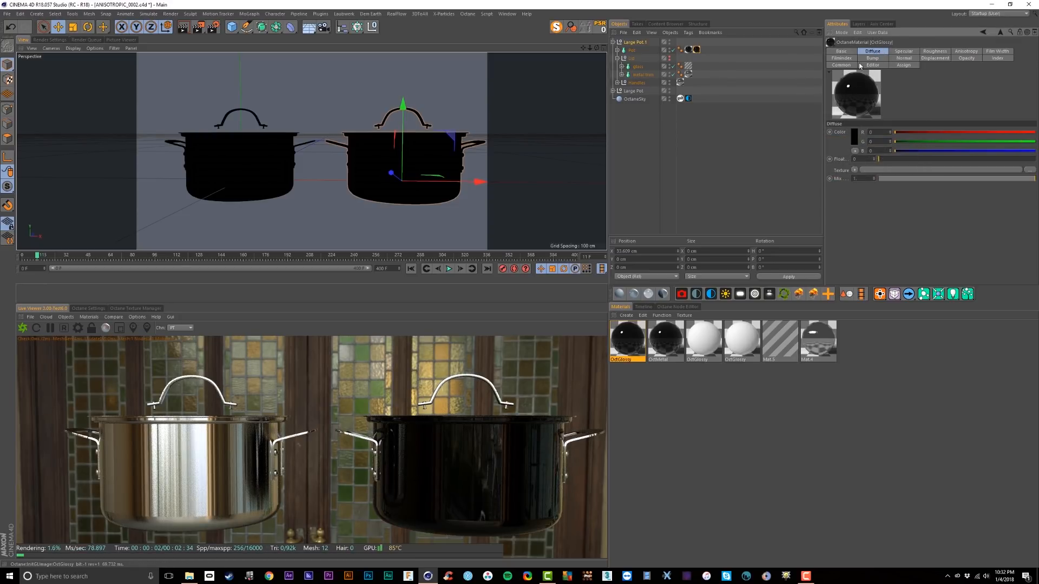
Set the Octane Glossy material's Index to 1 for a fully mirror-like reflection.
{"action": "left_click", "coordinate": [996, 58]}
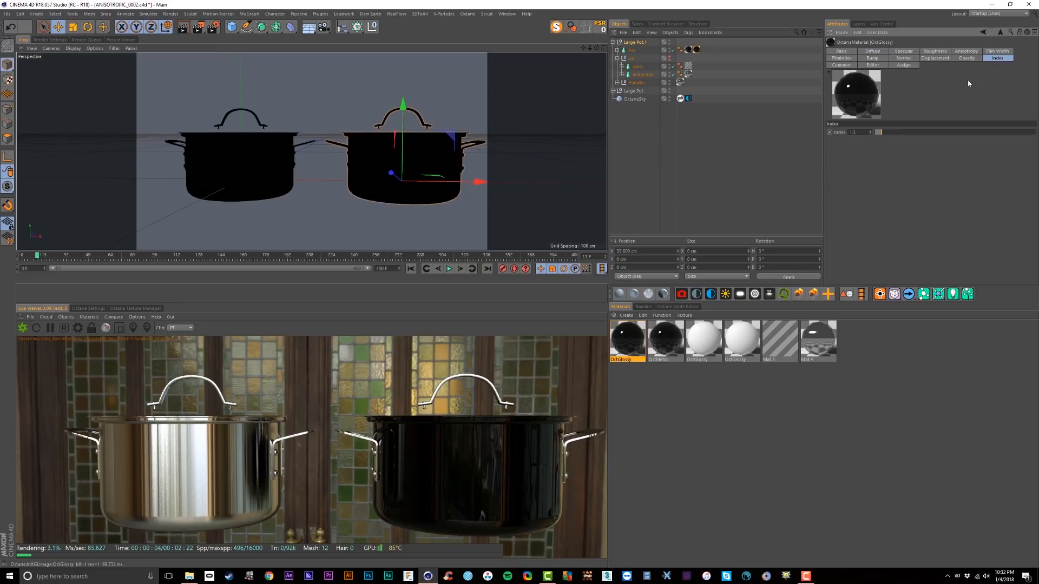
{"action": "left_click", "coordinate": [878, 133]}
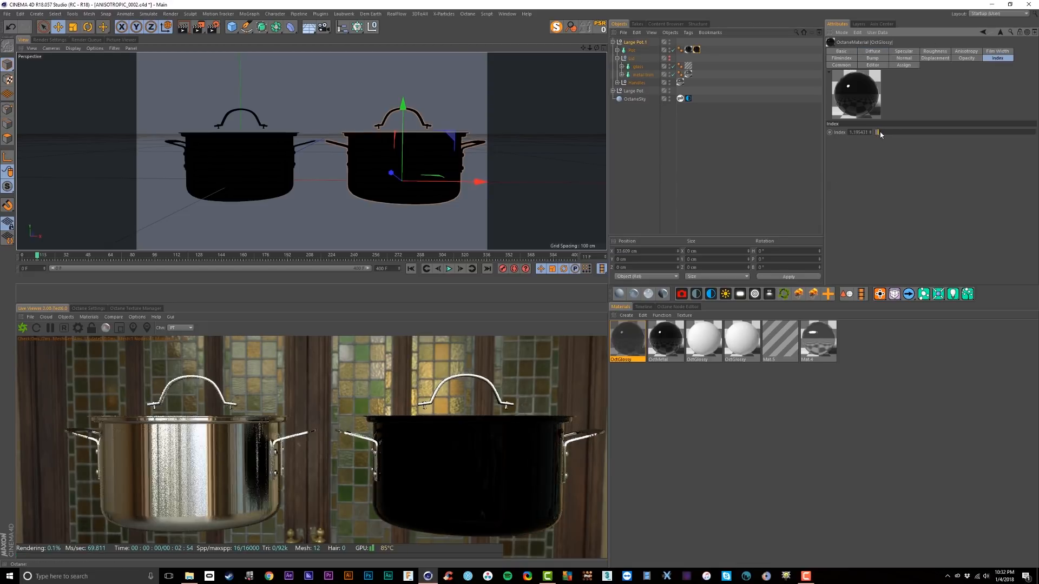
{"action": "left_click_drag", "start_coordinate": [879, 135], "coordinate": [874, 134]}
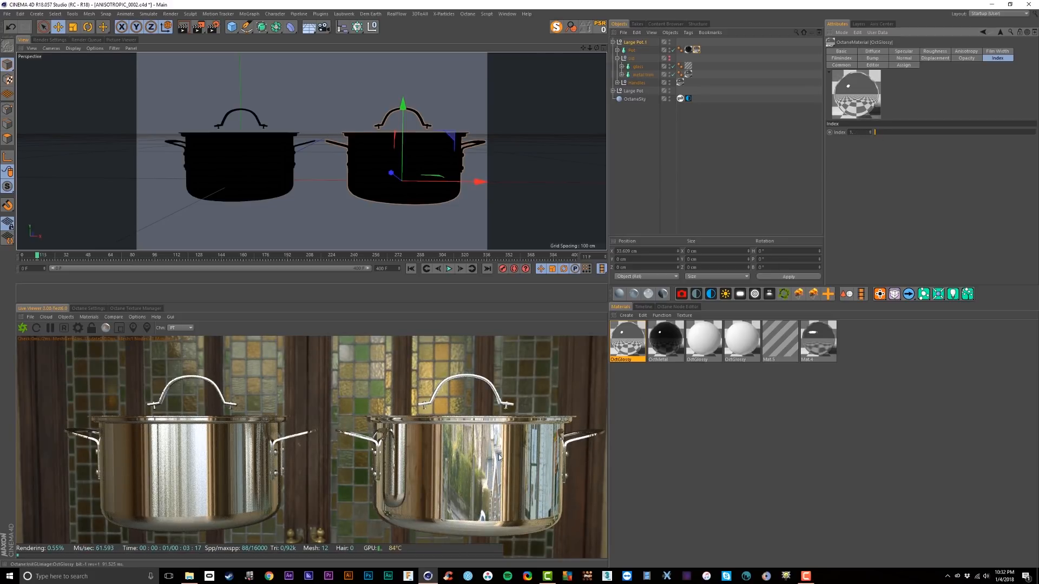
Store the render buffer, compare the glossy pot against the maximum Index value, and return the Index to 1.
{"action": "left_click", "coordinate": [114, 319]}
{"action": "left_click", "coordinate": [116, 326]}
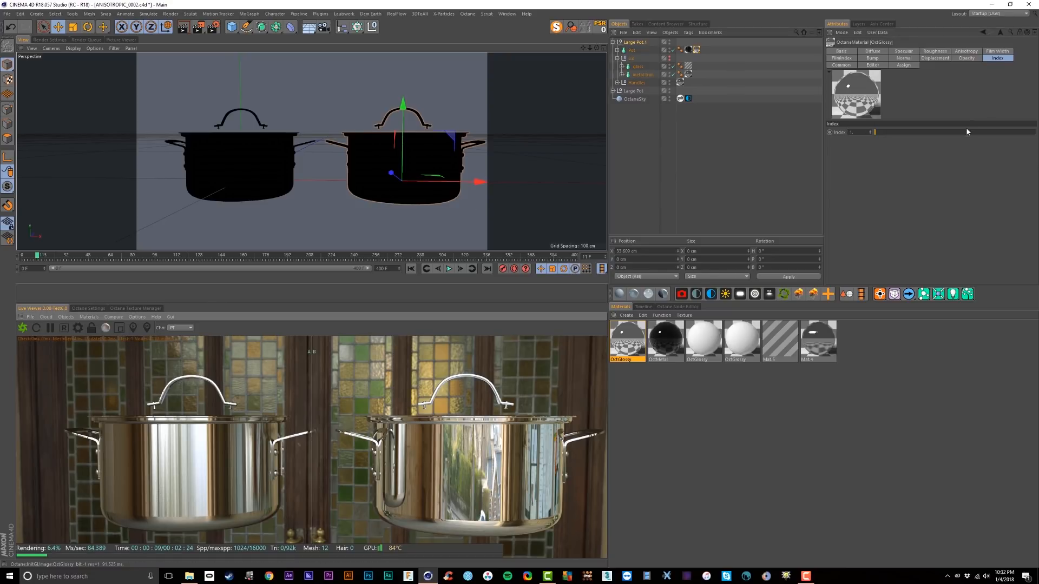
{"action": "left_click_drag", "start_coordinate": [968, 132], "coordinate": [1034, 132]}
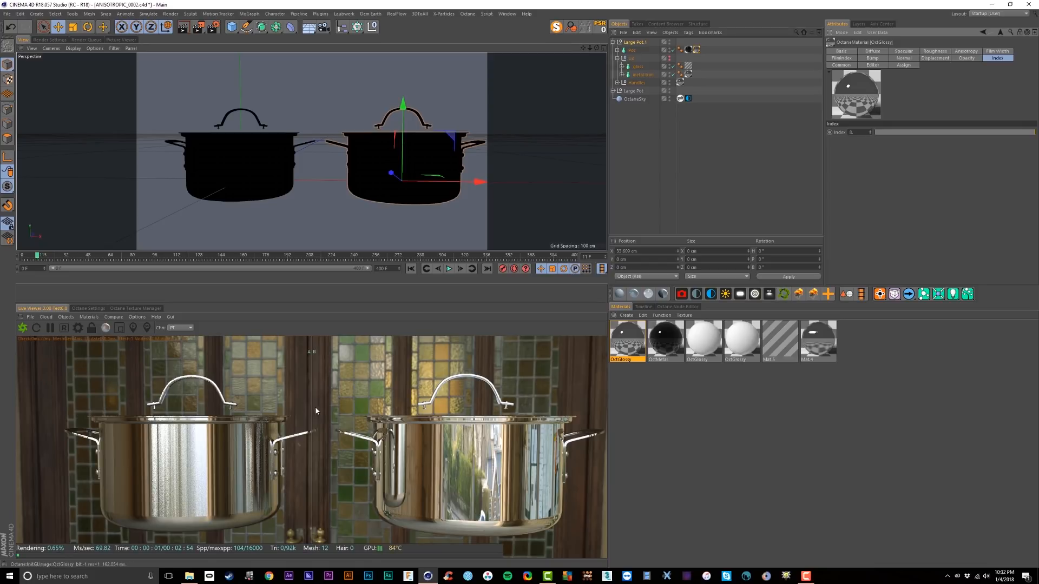
{"action": "left_click_drag", "start_coordinate": [312, 412], "coordinate": [308, 355]}
{"action": "left_click_drag", "start_coordinate": [879, 133], "coordinate": [853, 131]}
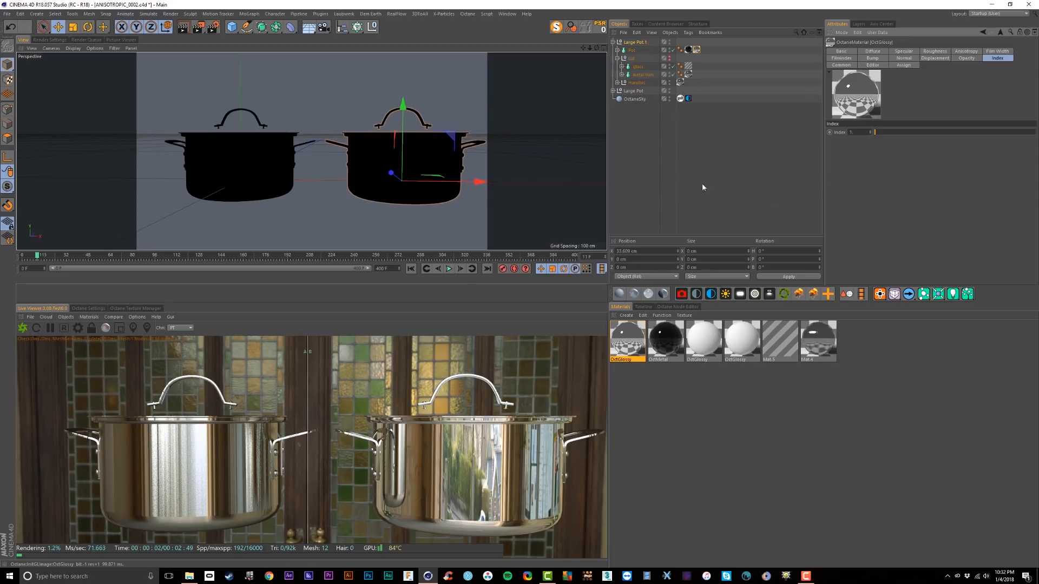
Delete the glossy material's texture tag from the copied pot and turn off the A/B comparison.
{"action": "left_click", "coordinate": [697, 51]}
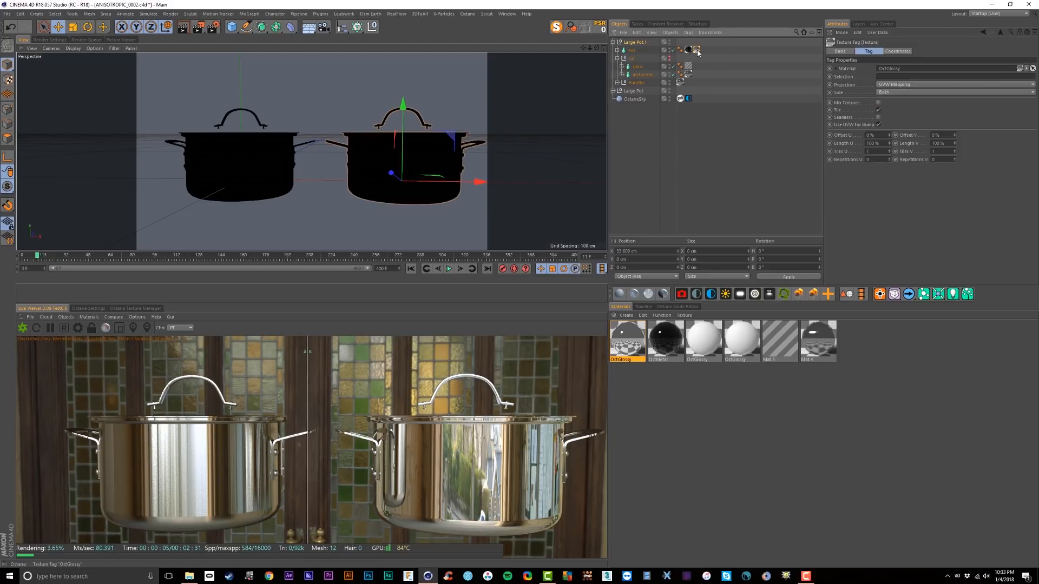
{"action": "key", "text": "Delete"}
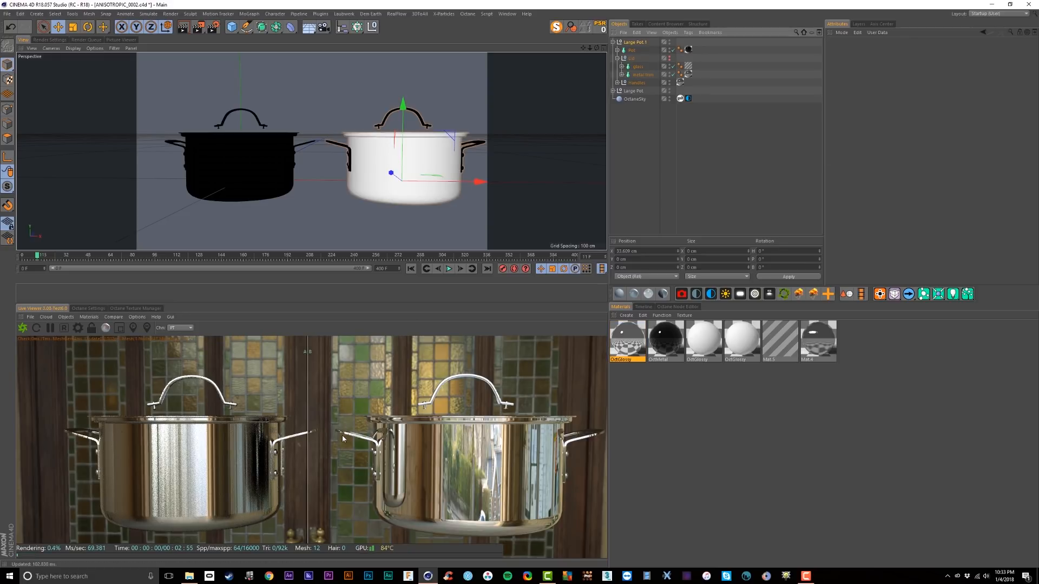
{"action": "left_click", "coordinate": [110, 318]}
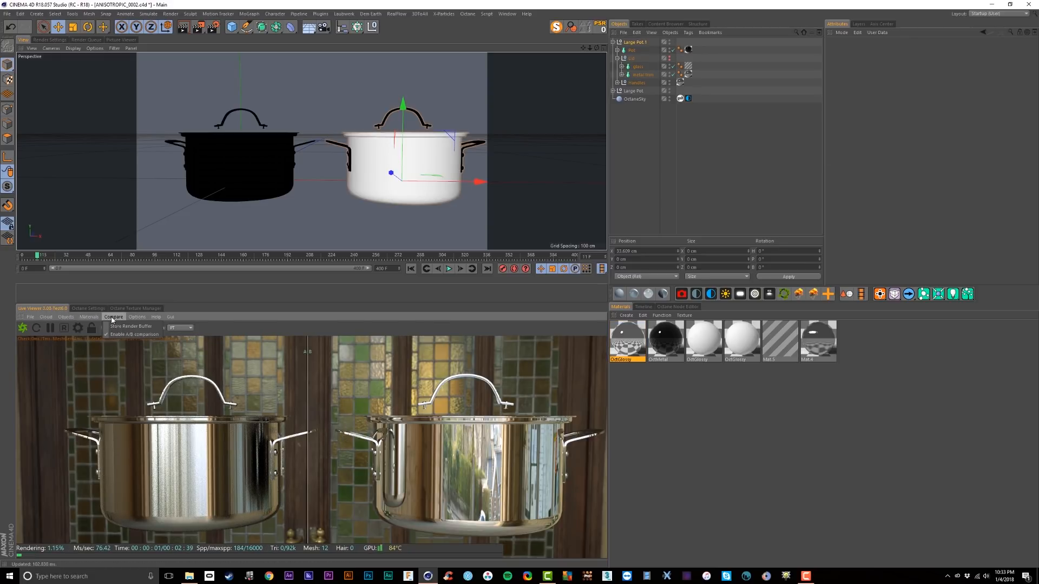
{"action": "left_click", "coordinate": [116, 334]}
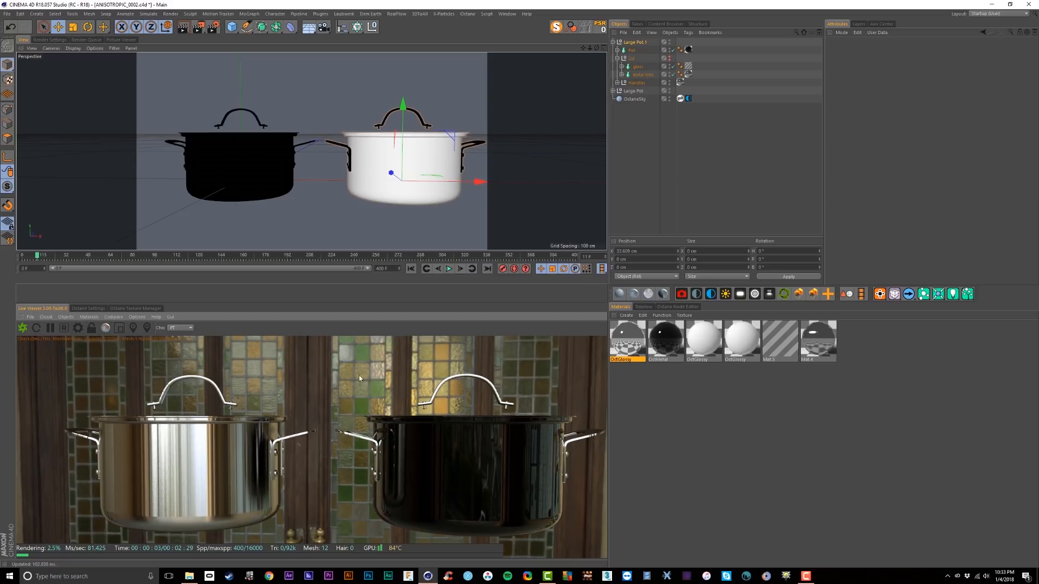
Try the OctMetal material's index n at 0, and set n to about 2.87 and k to about 5.5.
{"action": "left_click", "coordinate": [664, 340]}
{"action": "left_click_drag", "start_coordinate": [893, 134], "coordinate": [857, 151]}
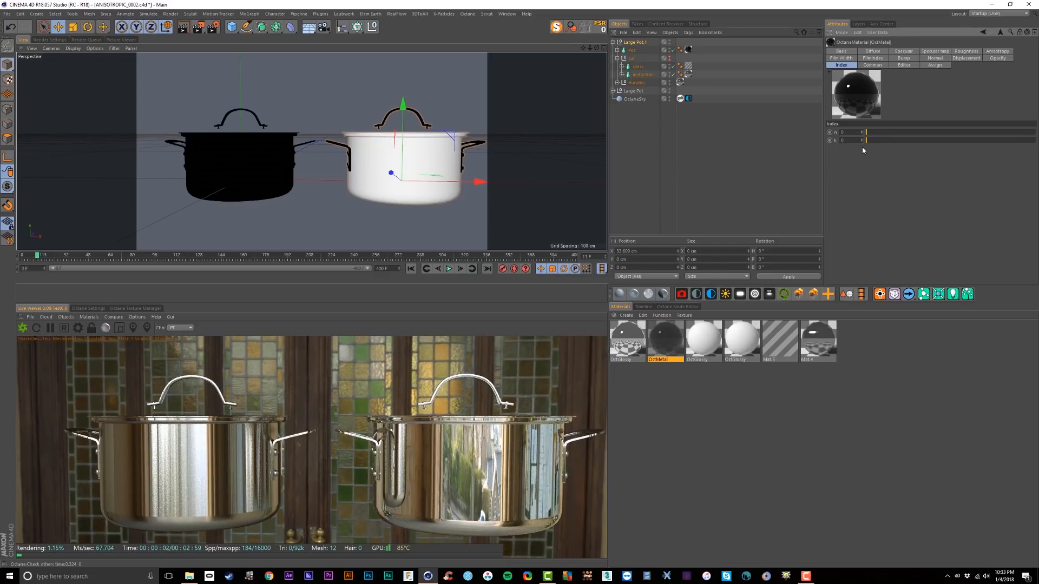
{"action": "left_click_drag", "start_coordinate": [866, 147], "coordinate": [888, 145]}
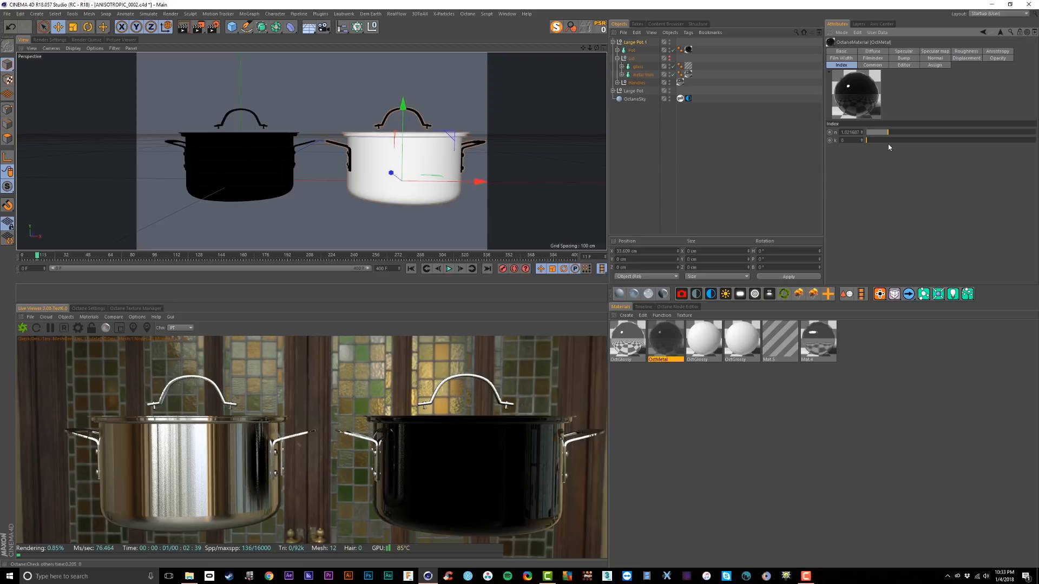
{"action": "left_click_drag", "start_coordinate": [888, 143], "coordinate": [921, 129]}
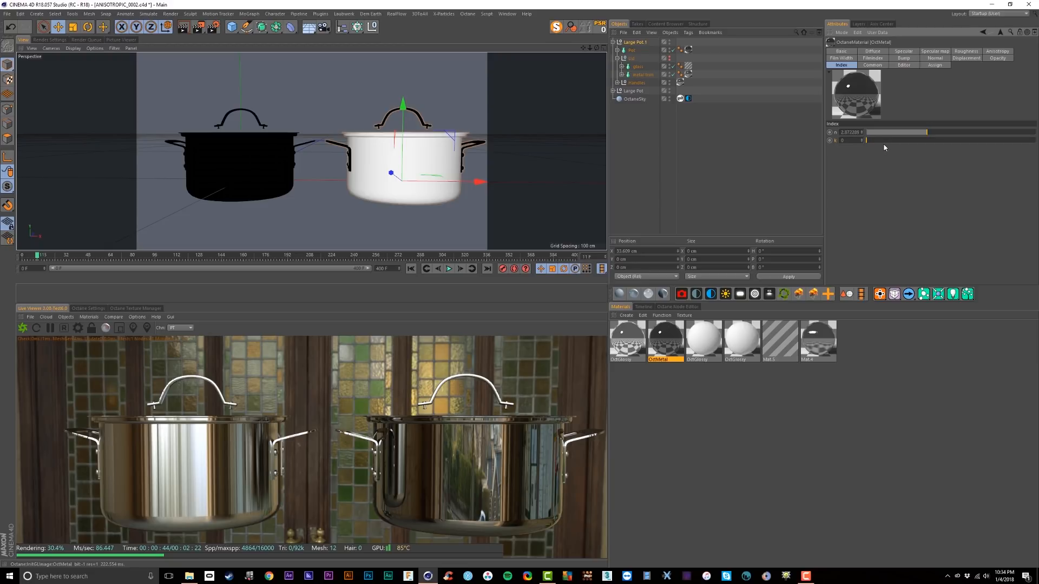
{"action": "left_click_drag", "start_coordinate": [867, 141], "coordinate": [998, 141]}
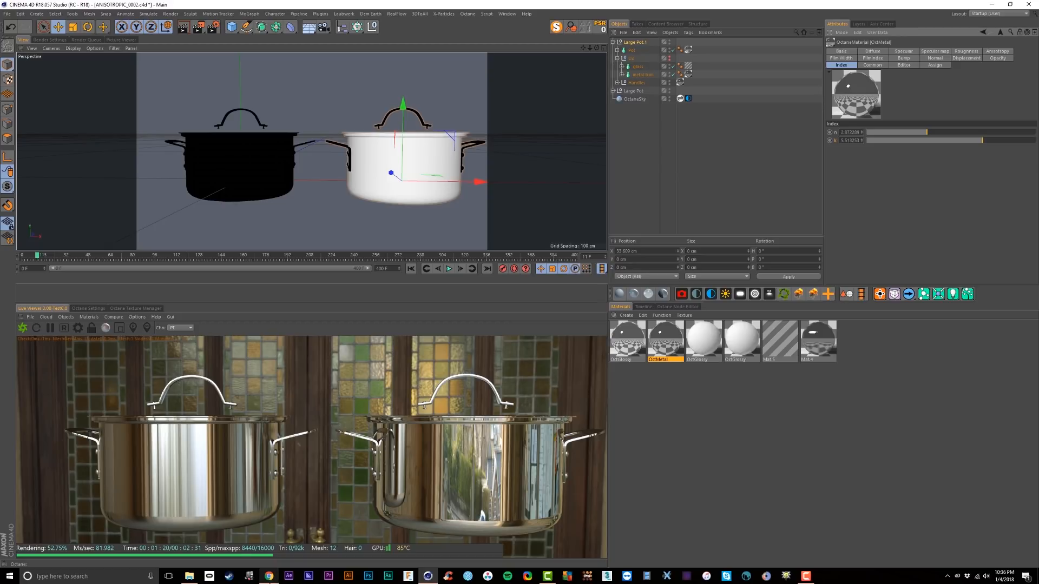
Switch to the web browser to view silver's n and k optical constants on RefractiveIndex.INFO, and return to Cinema 4D.
{"action": "left_click", "coordinate": [269, 581]}
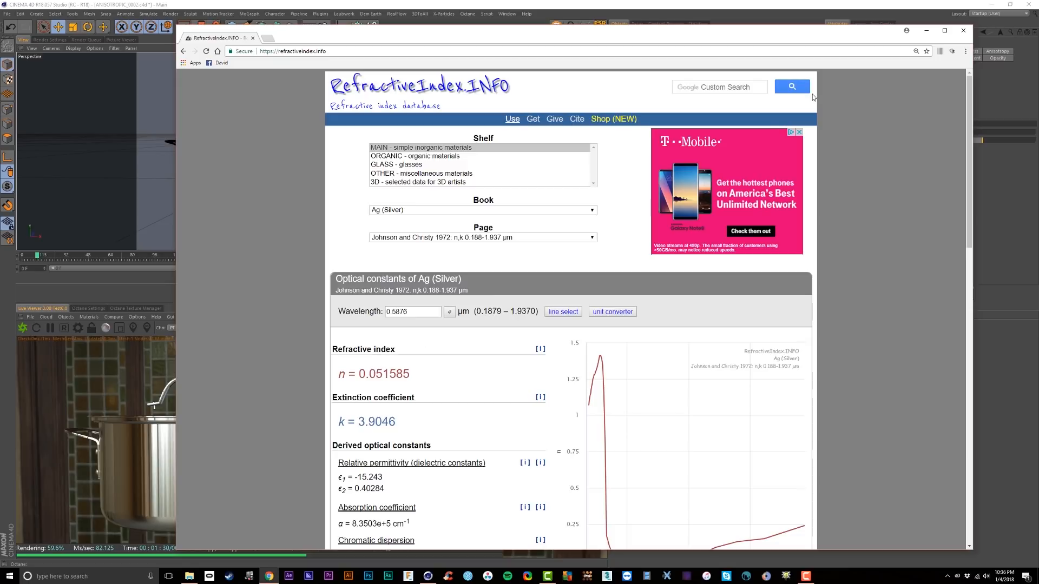
{"action": "left_click", "coordinate": [929, 34]}
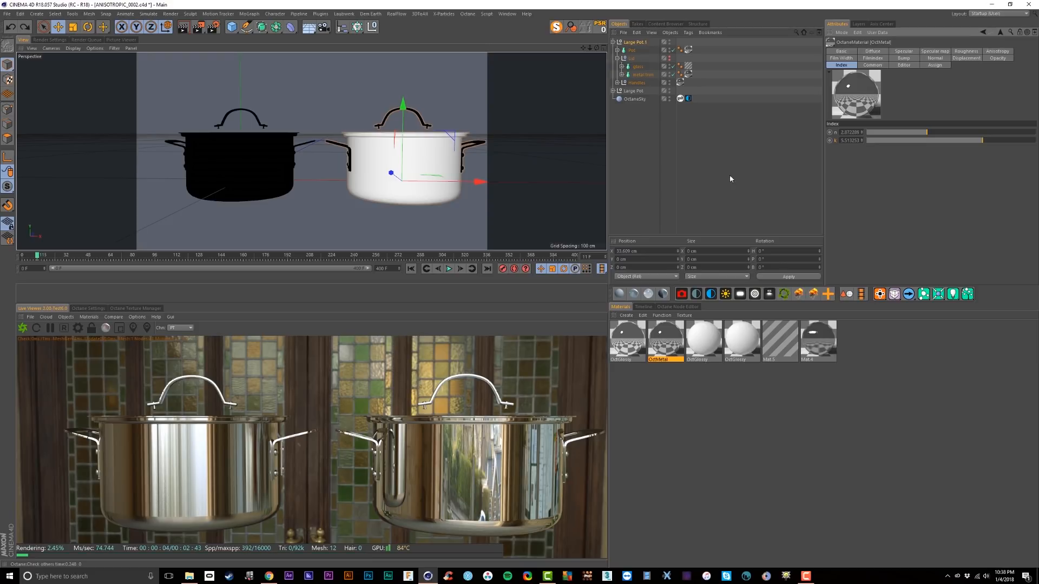
Try the OctMetal material's anisotropy at about 0.74, check its BRDF model, and test its roughness, returning the roughness to 0.
{"action": "left_click", "coordinate": [998, 53]}
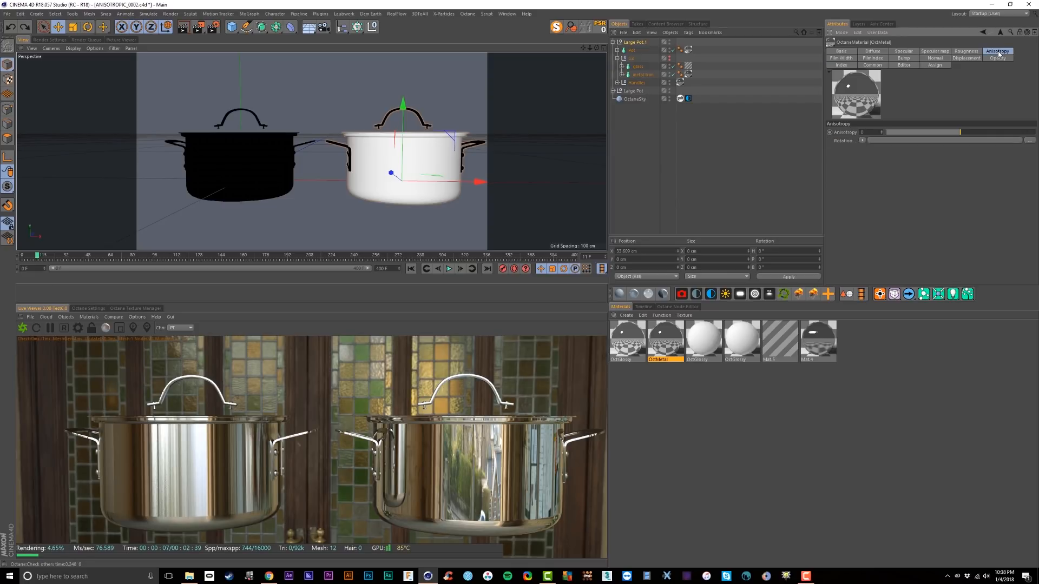
{"action": "left_click_drag", "start_coordinate": [962, 133], "coordinate": [1003, 134]}
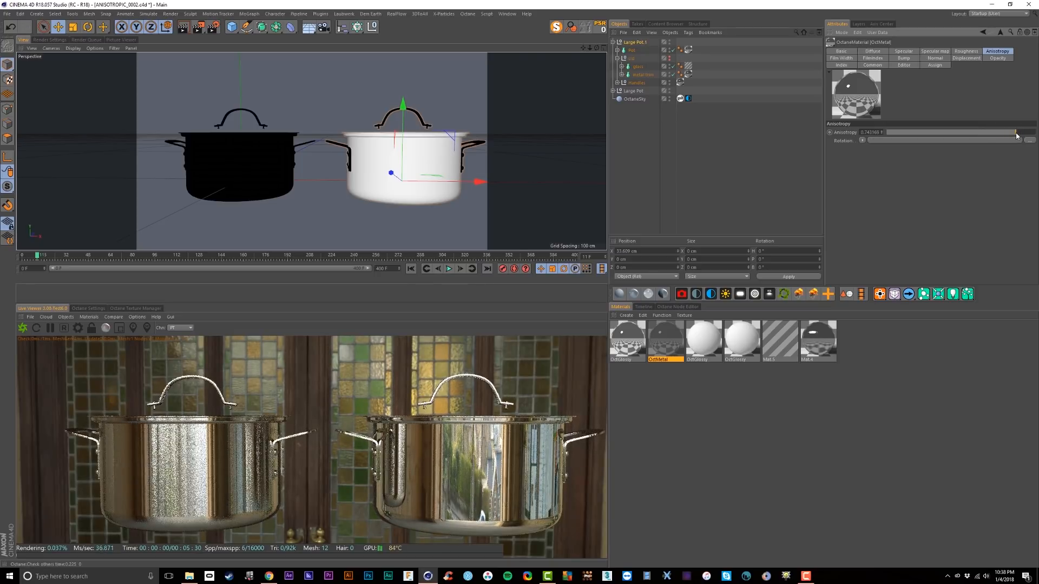
{"action": "left_click", "coordinate": [841, 53]}
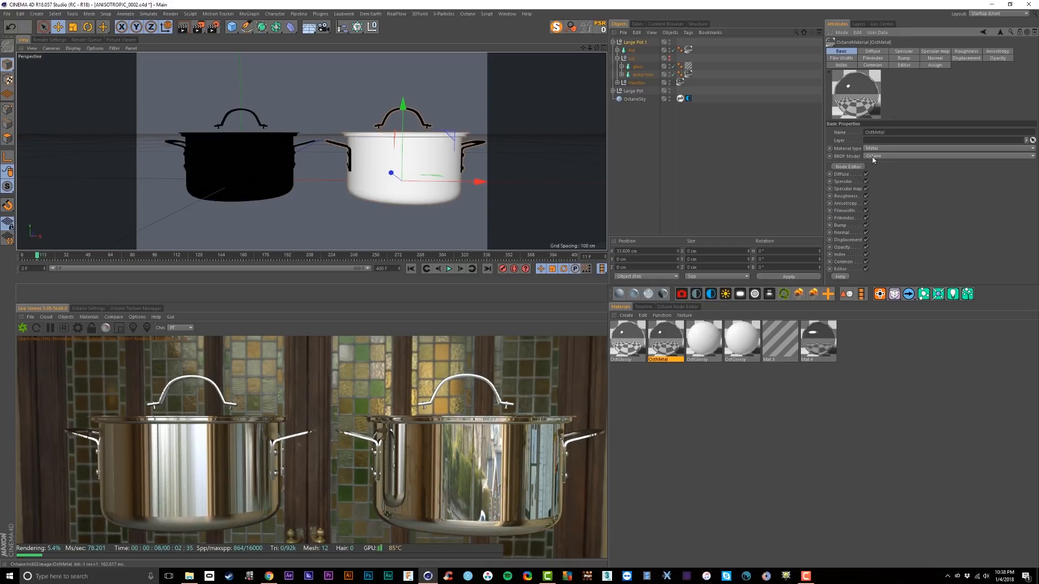
{"action": "left_click", "coordinate": [963, 52]}
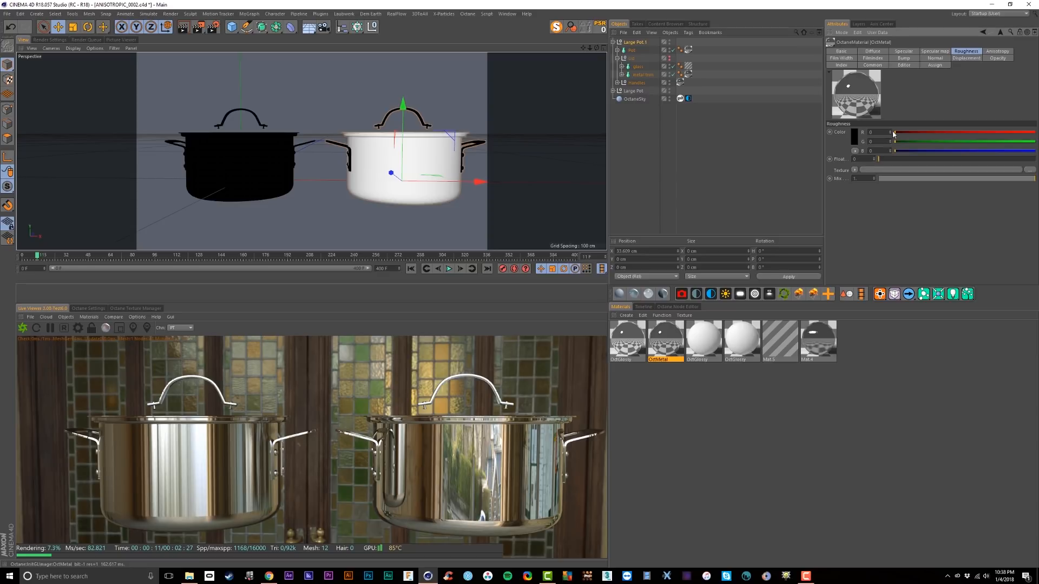
{"action": "mouse_move", "coordinate": [884, 160]}
{"action": "left_mouse_down"}
{"action": "mouse_move", "coordinate": [901, 160]}
{"action": "mouse_move", "coordinate": [878, 160]}
{"action": "left_mouse_up"}
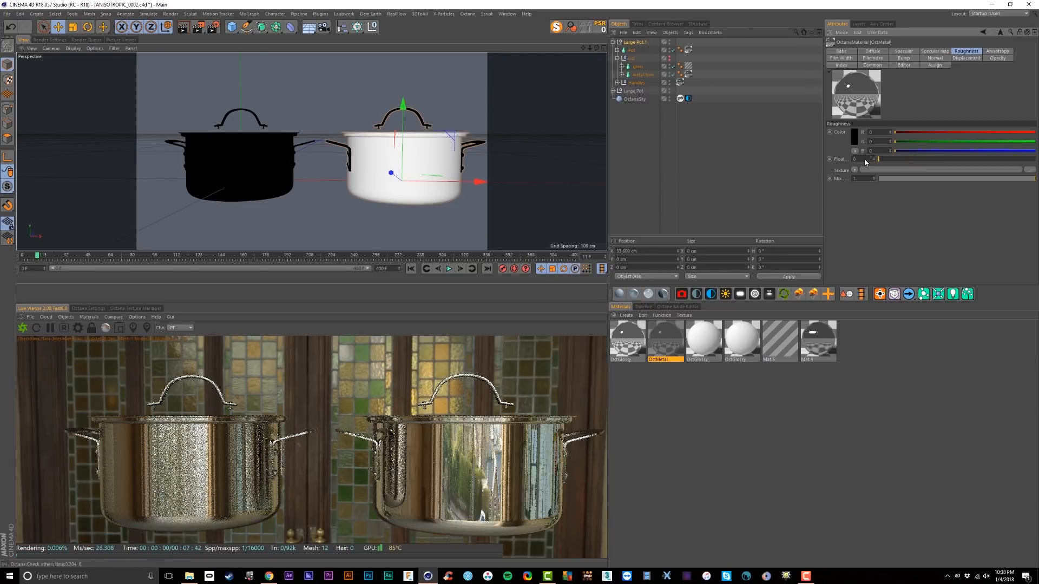
Change the OctMetal material's BRDF model and raise its roughness float to about 0.63.
{"action": "left_click", "coordinate": [849, 53]}
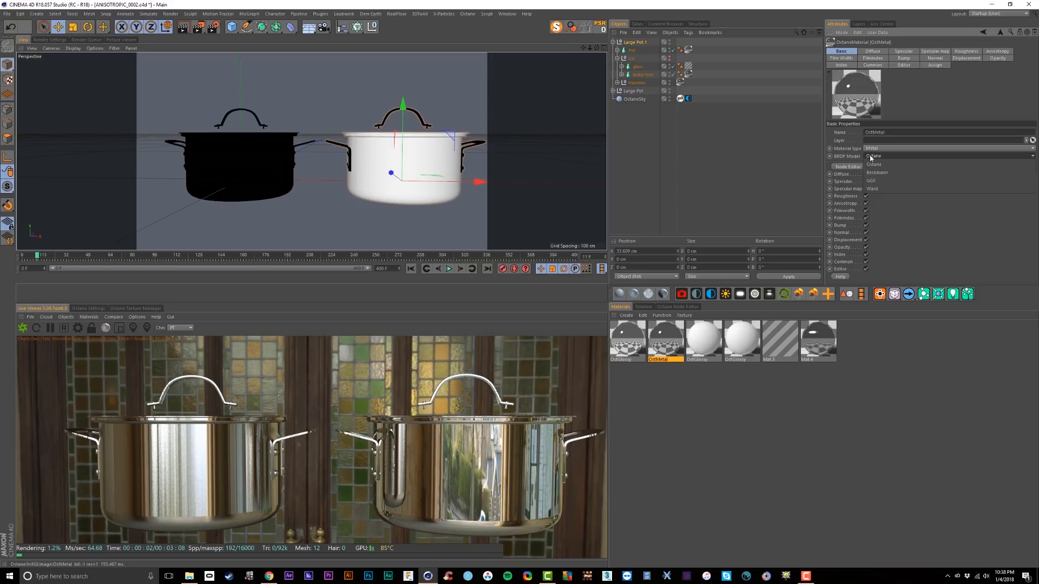
{"action": "left_click", "coordinate": [966, 51]}
{"action": "left_click_drag", "start_coordinate": [885, 160], "coordinate": [980, 172]}
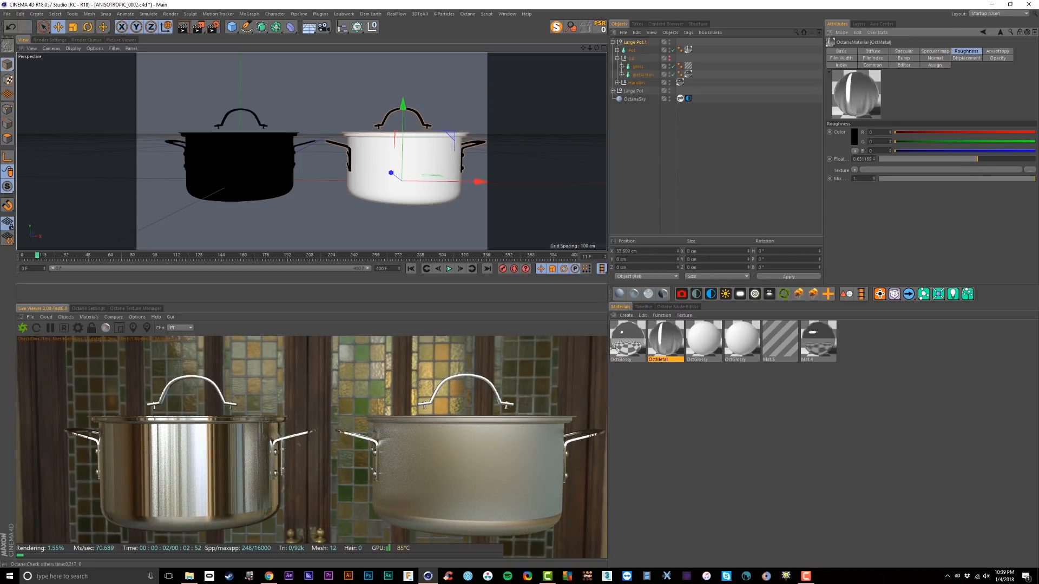
Set the OctMetal material's anisotropy to 1 and load an Octane FloatTexture into its rotation.
{"action": "left_click", "coordinate": [998, 51]}
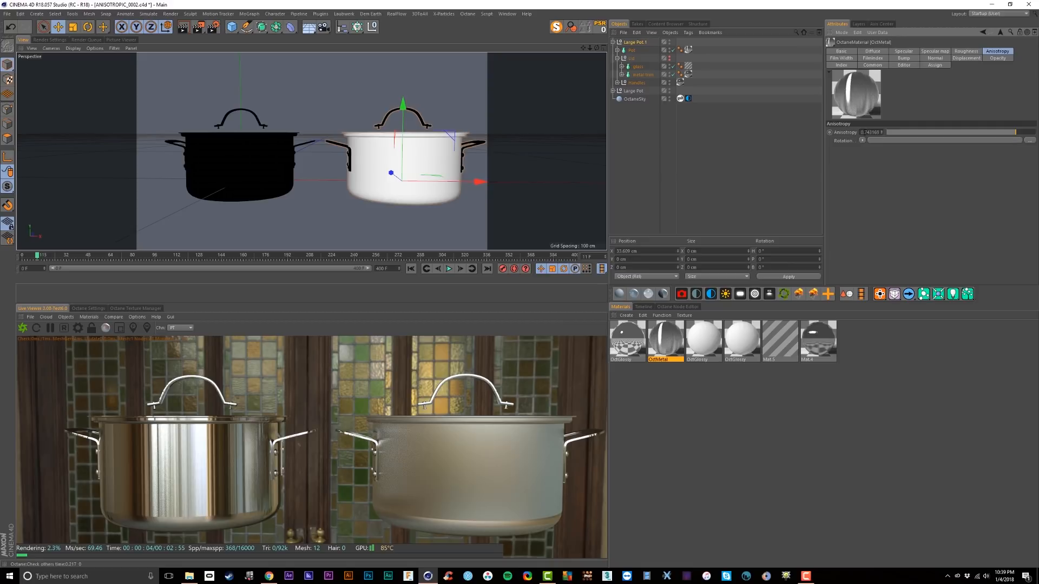
{"action": "left_click_drag", "start_coordinate": [1016, 134], "coordinate": [1034, 133]}
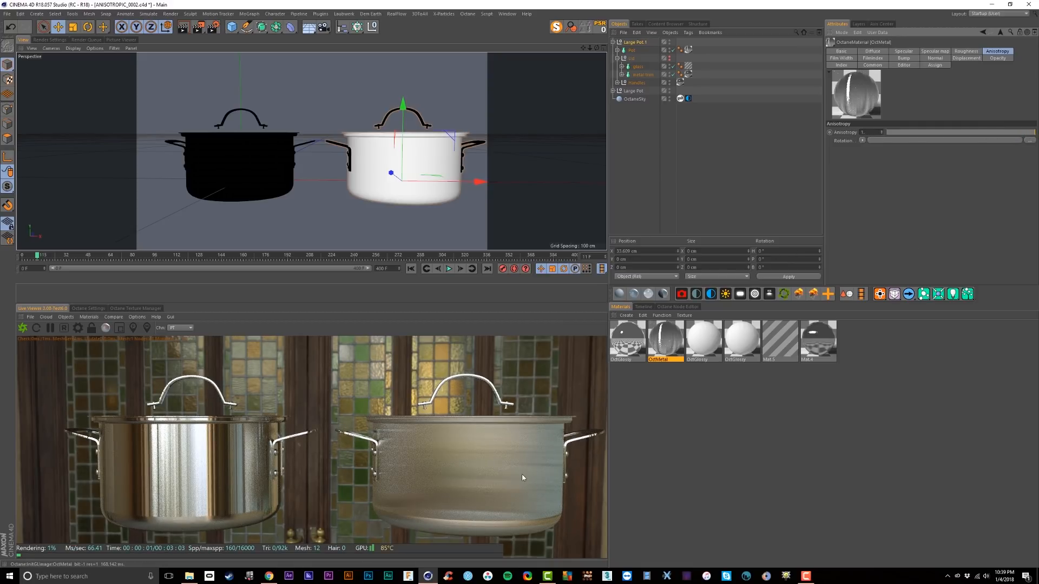
{"action": "left_click", "coordinate": [863, 141]}
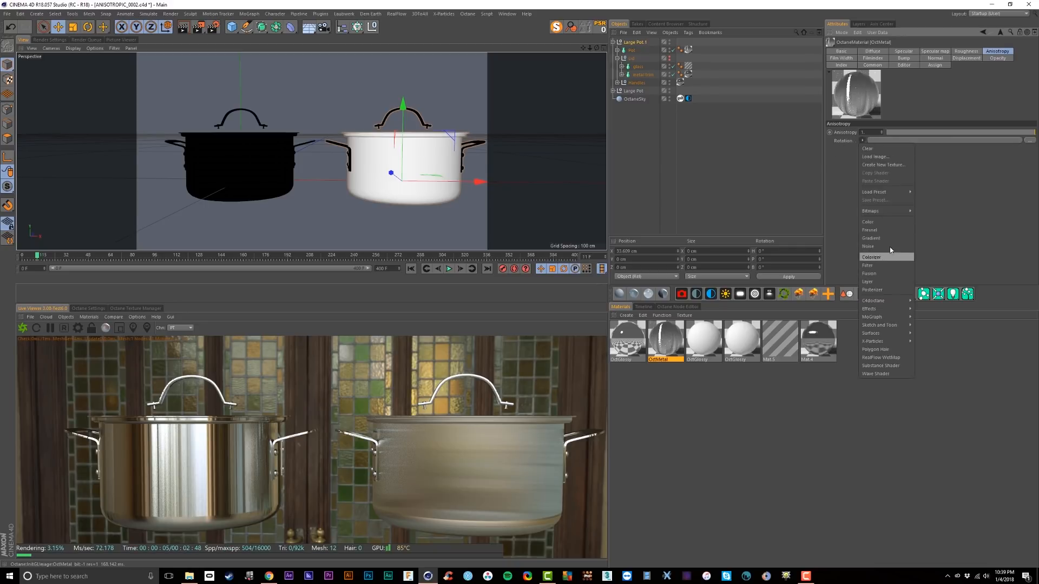
{"action": "mouse_move", "coordinate": [886, 302]}
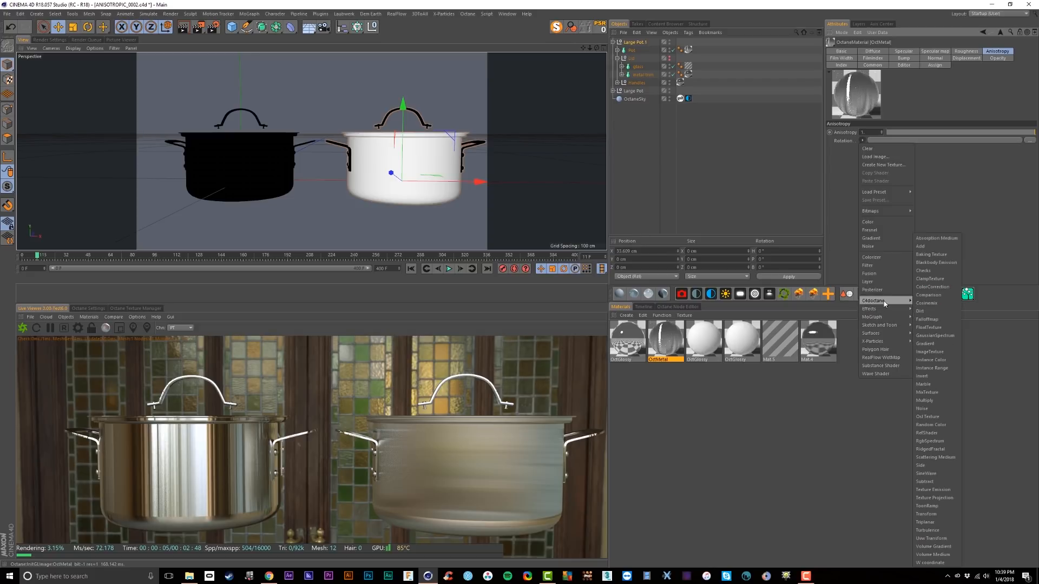
{"action": "left_click", "coordinate": [937, 328]}
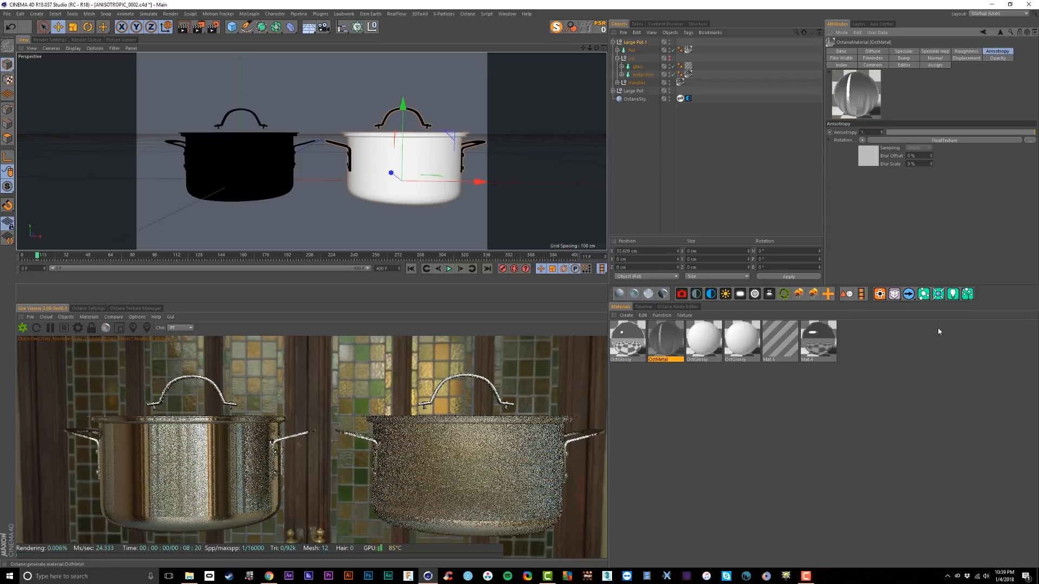
Set the anisotropy rotation's FloatTexture value to 0.25 and return to the OctMetal material's anisotropy settings.
{"action": "left_click", "coordinate": [868, 156]}
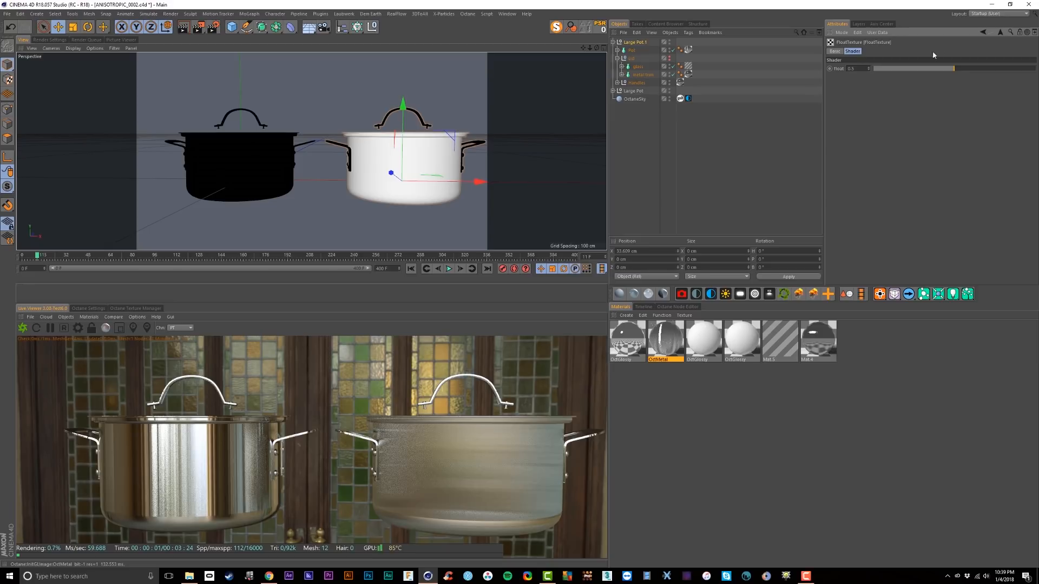
{"action": "left_click_drag", "start_coordinate": [955, 71], "coordinate": [910, 87]}
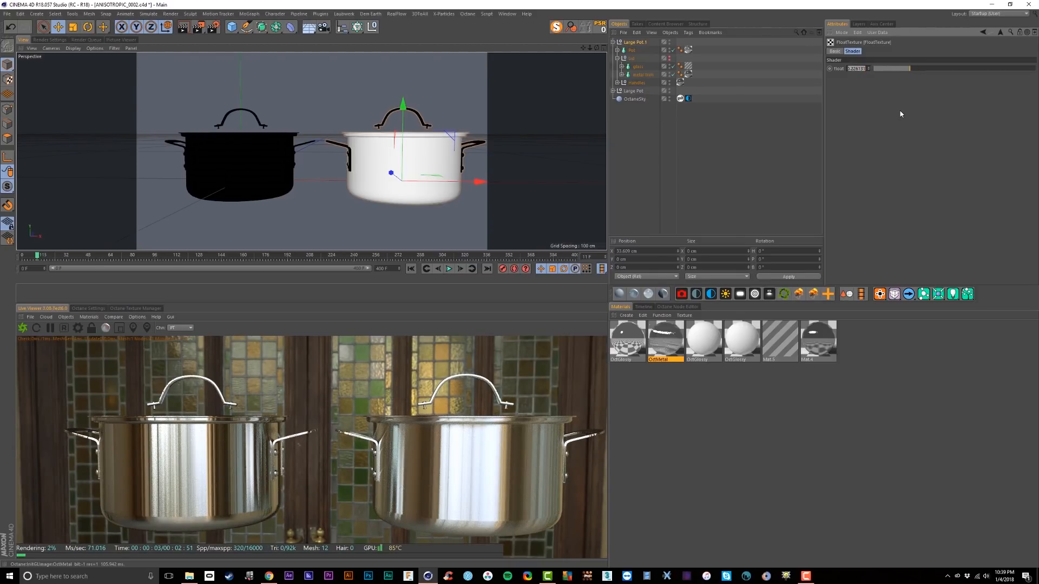
{"action": "type", "text": "0.25"}
{"action": "key", "text": "Return"}
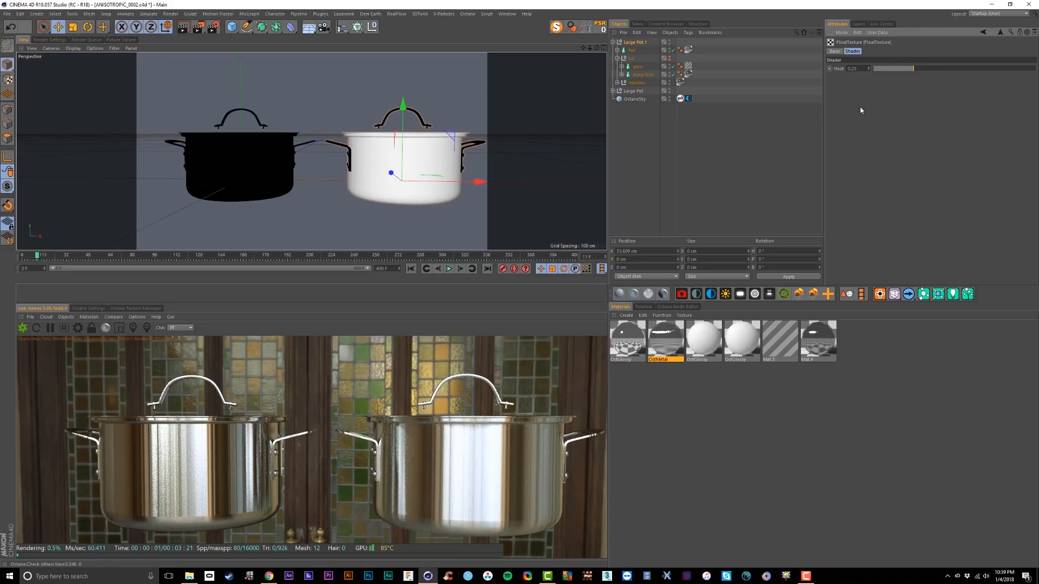
{"action": "left_click", "coordinate": [1001, 31]}
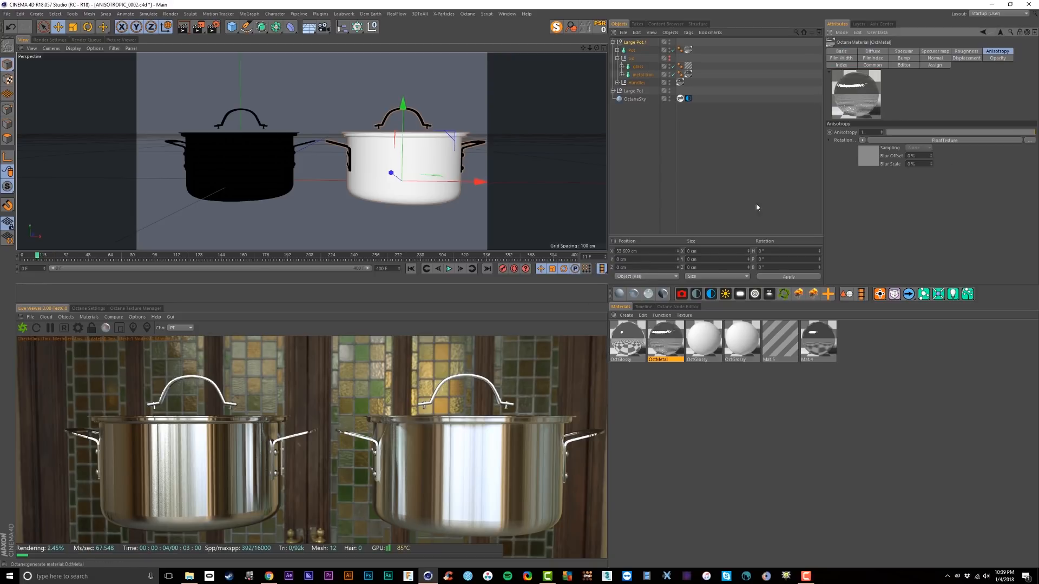
Examine close-up renders of the anisotropic metal pot and the noise-bumped pot, comparing their surface detail.
{"action": "scroll", "coordinate": [440, 180], "scroll_direction": "up", "scroll_amount": 10}
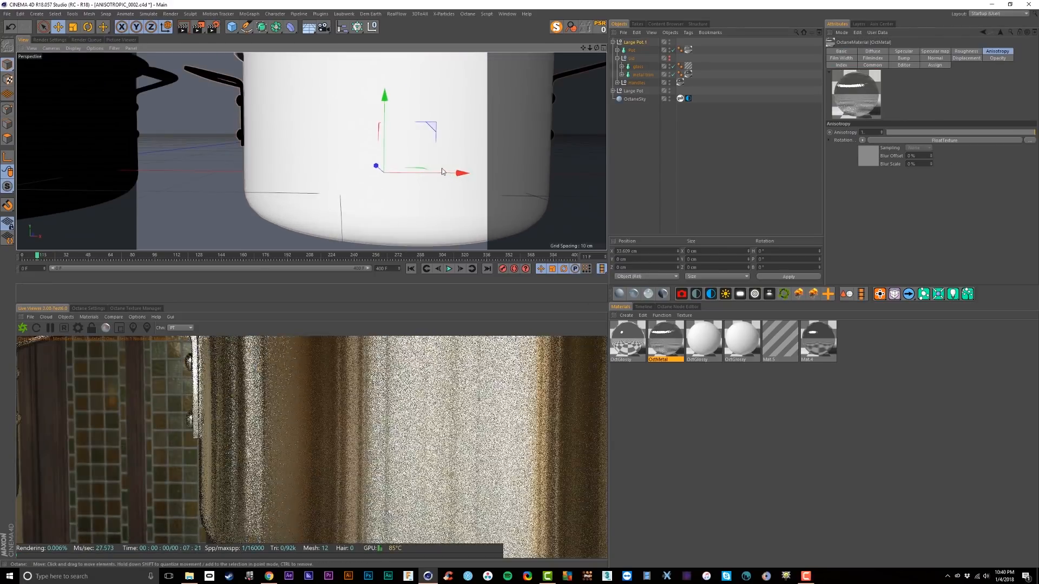
{"action": "right_click_drag", "start_coordinate": [417, 132], "coordinate": [485, 102], "text": "alt"}
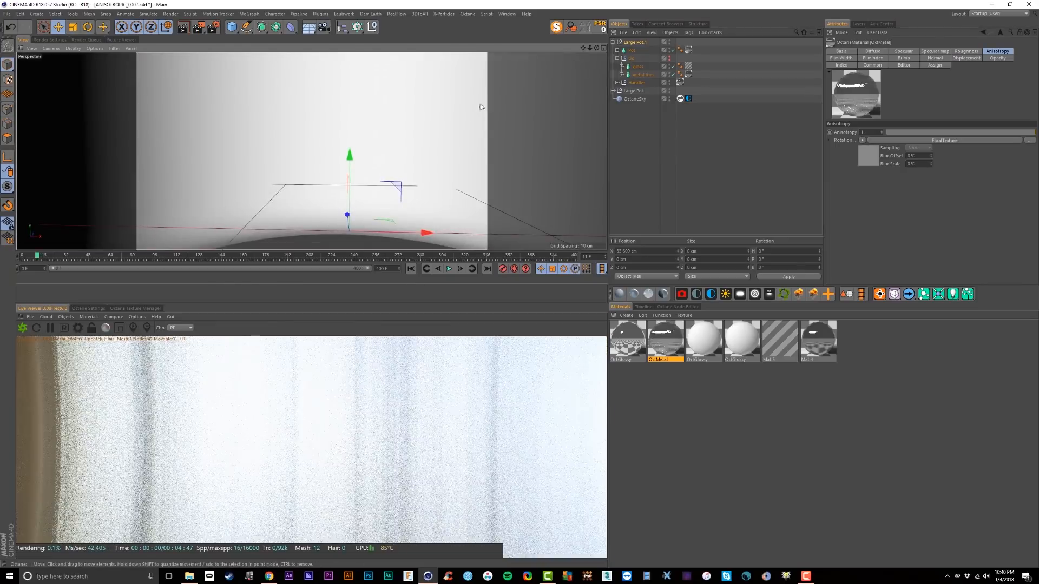
{"action": "right_click_drag", "start_coordinate": [356, 138], "coordinate": [372, 134], "text": "alt"}
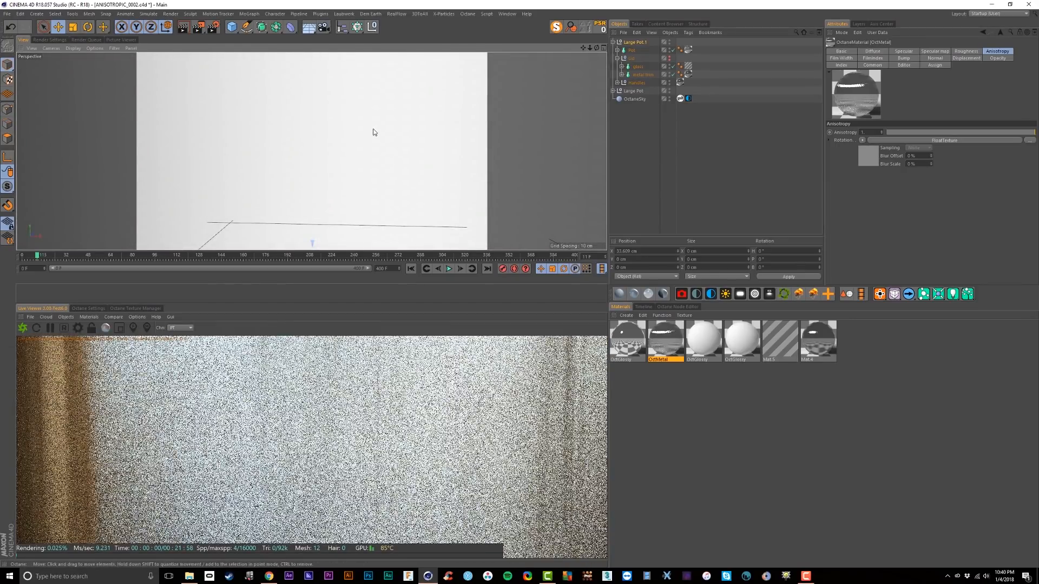
{"action": "scroll", "coordinate": [374, 132], "scroll_direction": "down", "scroll_amount": 5}
{"action": "scroll", "coordinate": [374, 132], "scroll_direction": "down", "scroll_amount": 8}
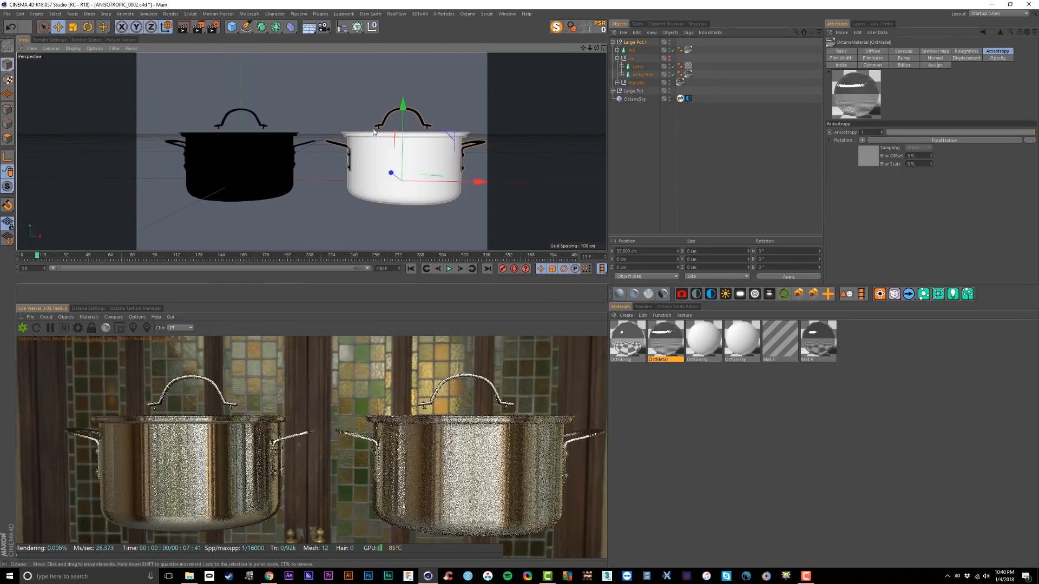
{"action": "right_click_drag", "start_coordinate": [232, 153], "coordinate": [413, 116], "text": "alt"}
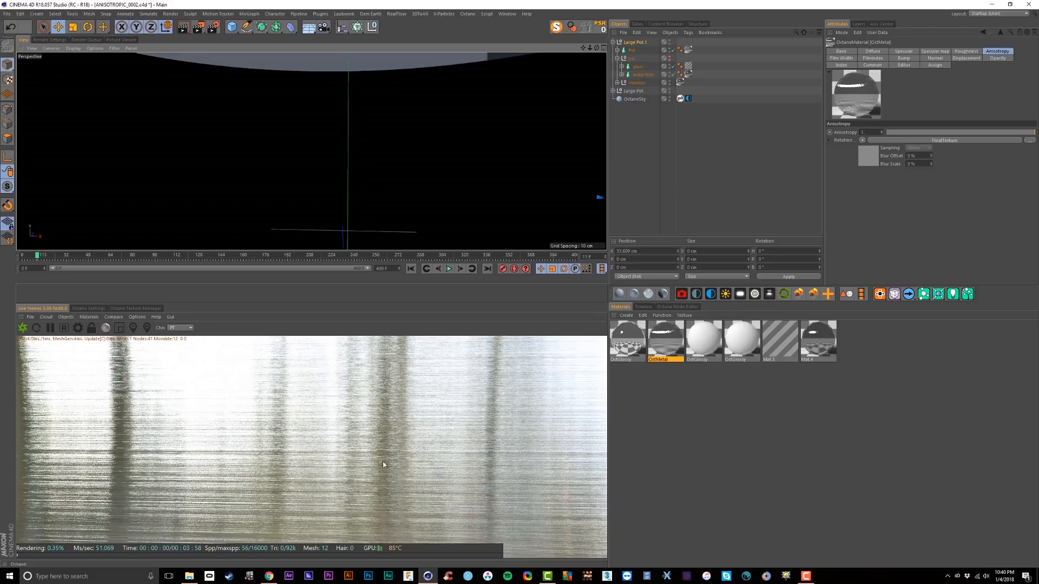
{"action": "key", "text": "ctrl+shift+z"}
{"action": "key", "text": "ctrl+shift+z"}
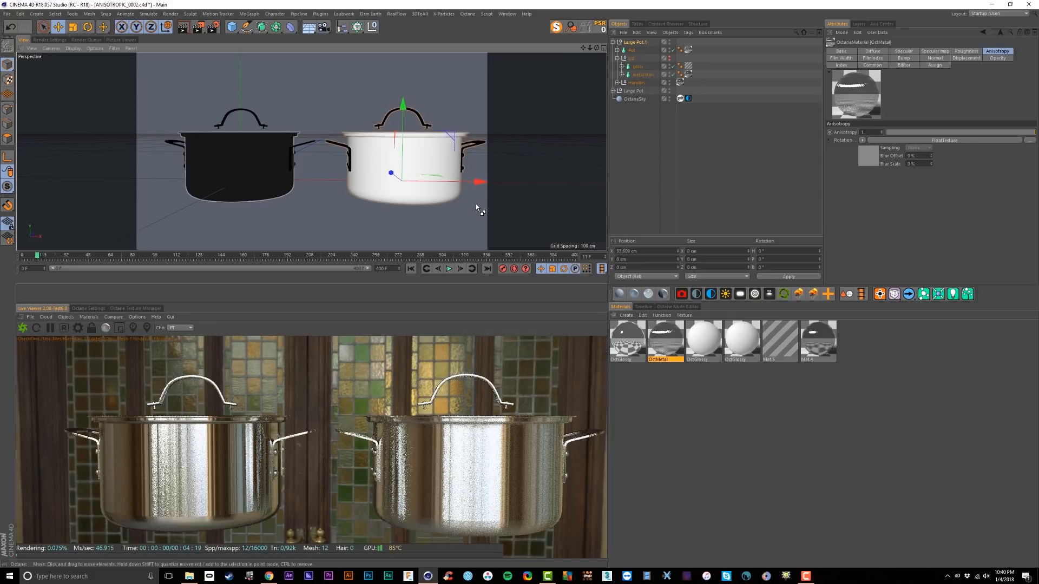
{"action": "mouse_move", "coordinate": [226, 168]}
{"action": "right_mouse_down", "text": "alt"}
{"action": "mouse_move", "coordinate": [292, 147]}
{"action": "mouse_move", "coordinate": [277, 158]}
{"action": "right_mouse_up", "text": "alt"}
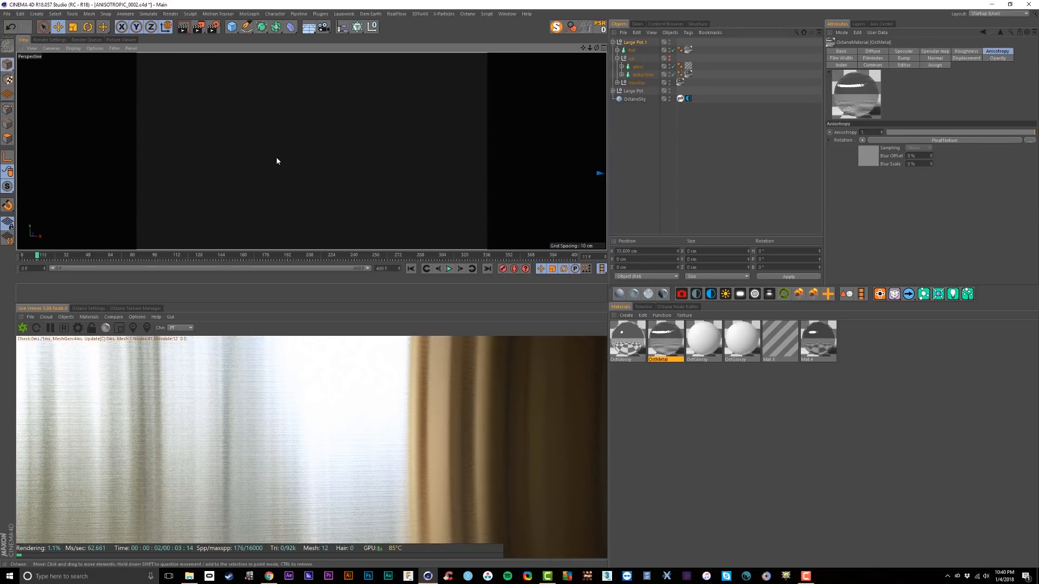
{"action": "key", "text": "h"}
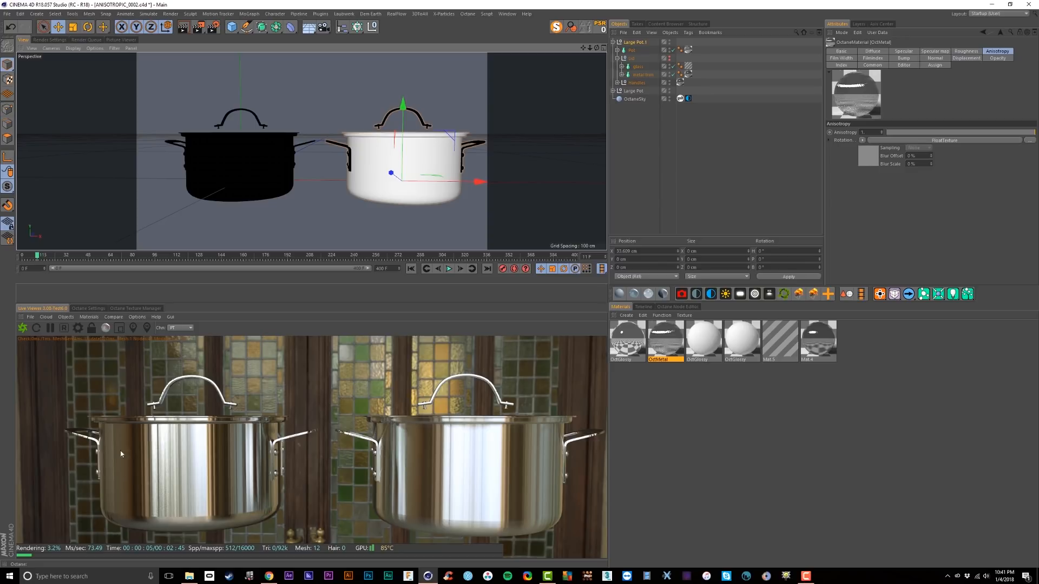
Set the X scale of the noise's Transform node in the Mat.4 bump setup to 0.0012.
{"action": "scroll", "coordinate": [241, 149], "scroll_direction": "up", "scroll_amount": 5}
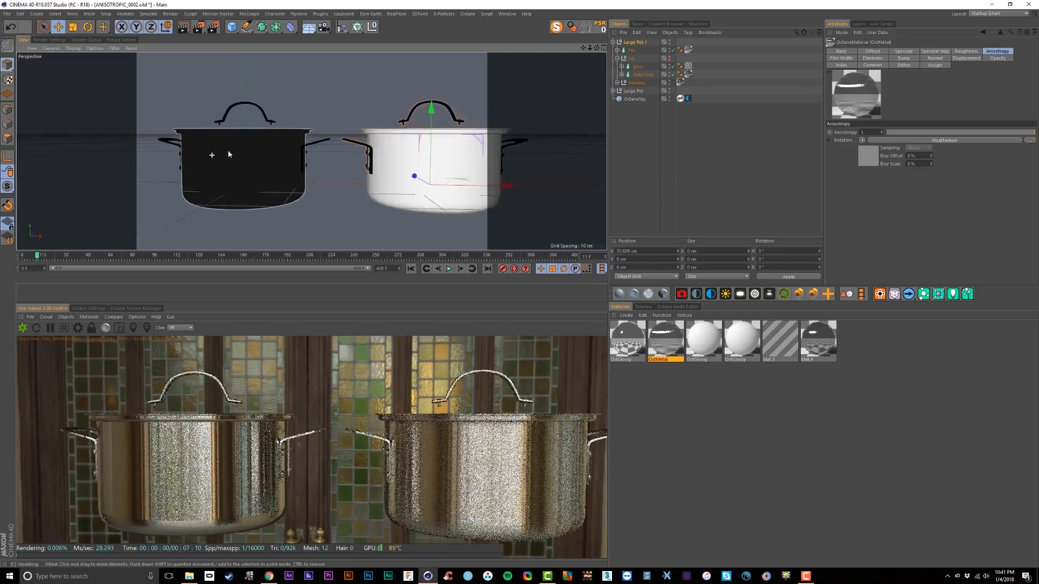
{"action": "scroll", "coordinate": [258, 161], "scroll_direction": "up", "scroll_amount": 3}
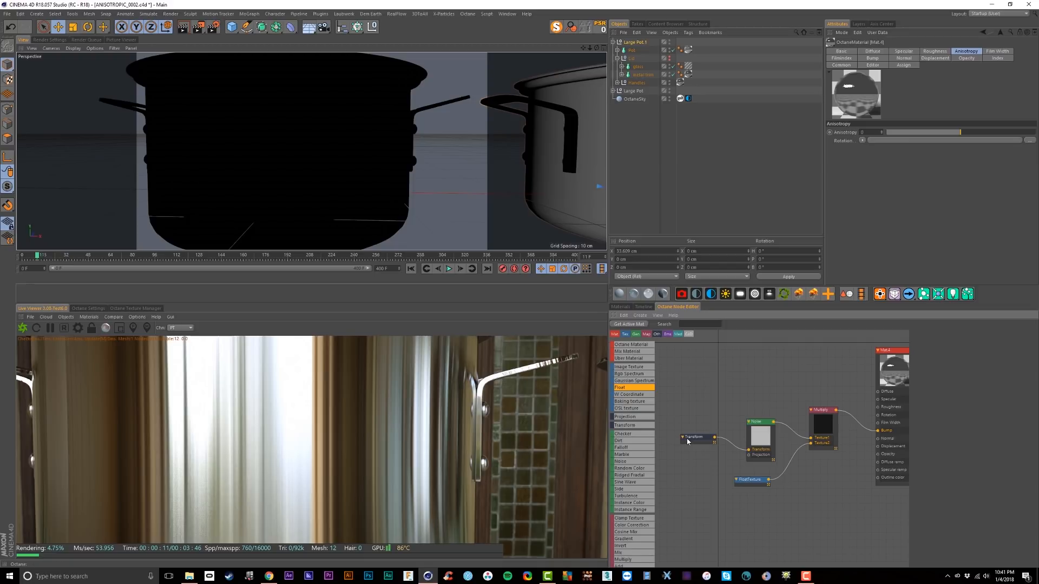
{"action": "left_click", "coordinate": [681, 439]}
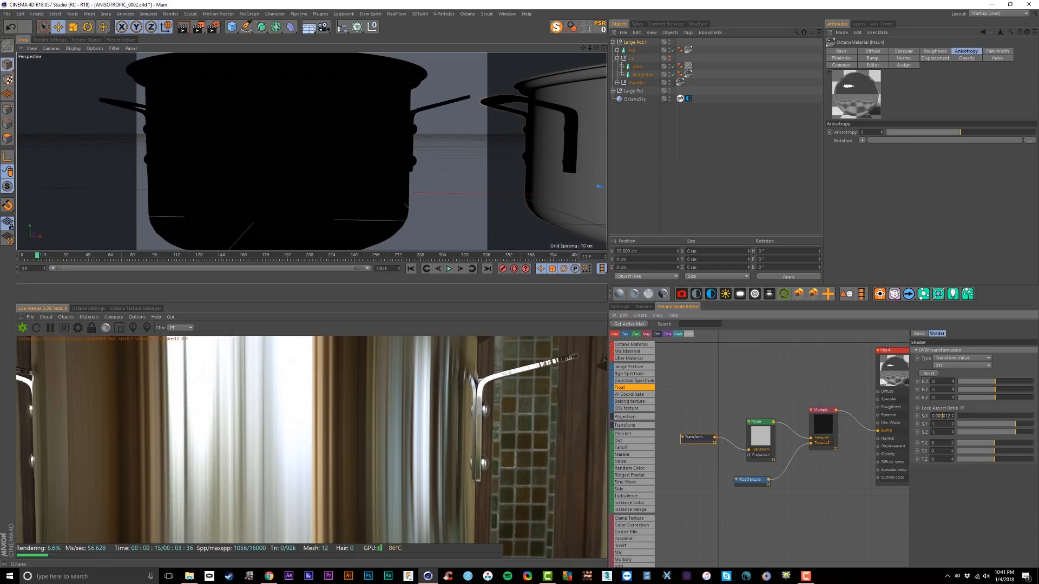
{"action": "key", "text": "Return"}
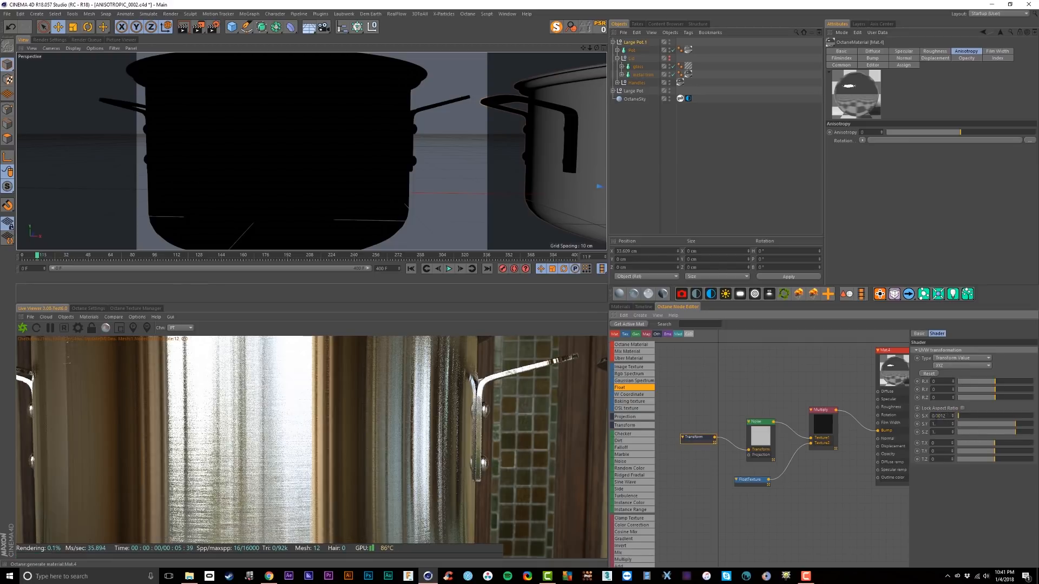
Set the FloatTexture feeding Mat.4's Multiply node to 0.0625 and check the stronger bump in the render.
{"action": "scroll", "coordinate": [253, 157], "scroll_direction": "down", "scroll_amount": 10}
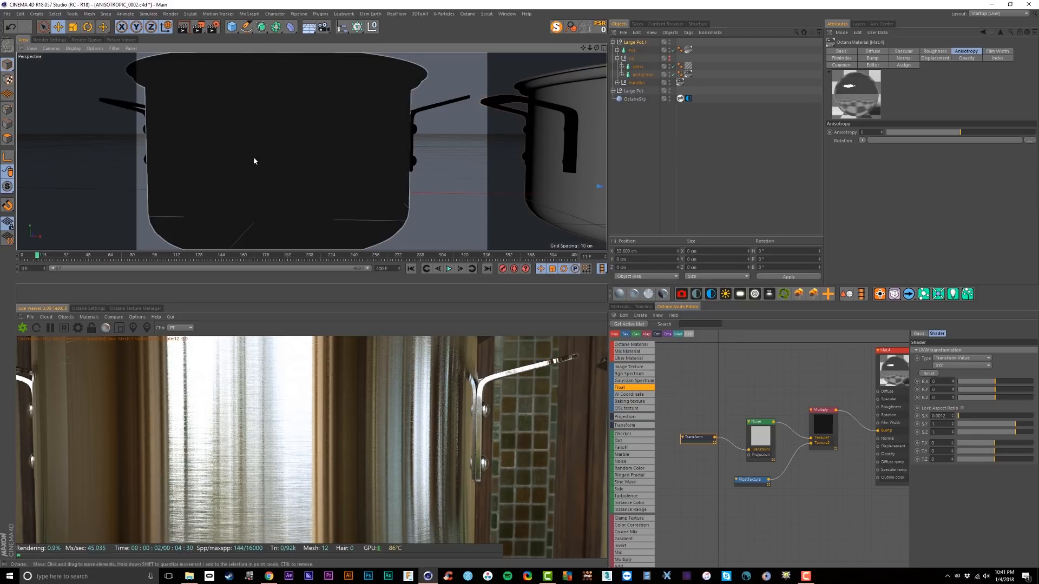
{"action": "scroll", "coordinate": [303, 208], "scroll_direction": "up", "scroll_amount": 4}
{"action": "left_click", "coordinate": [751, 480]}
{"action": "left_click", "coordinate": [962, 351]}
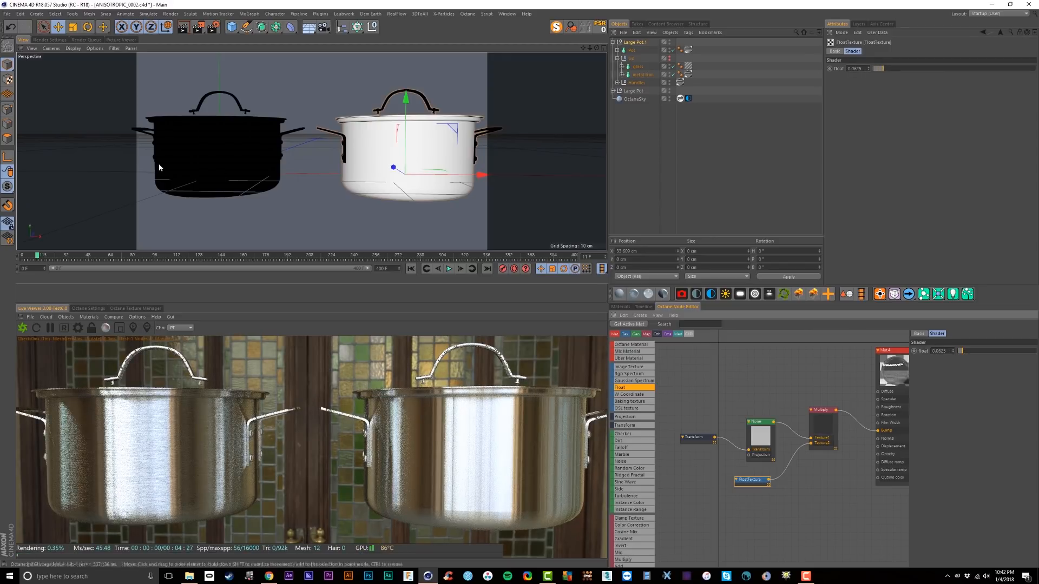
{"action": "scroll", "coordinate": [162, 165], "scroll_direction": "up", "scroll_amount": 2}
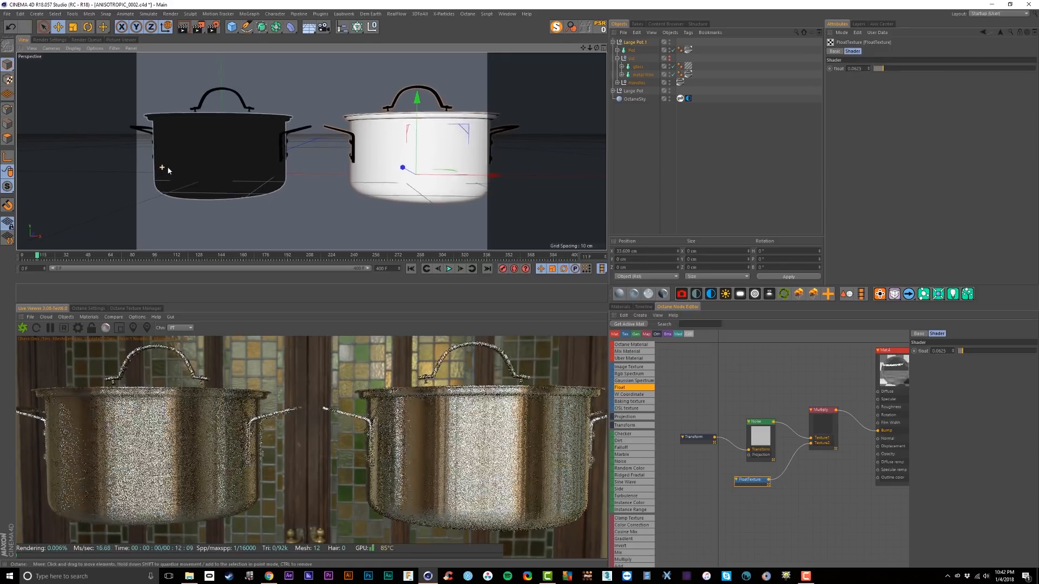
{"action": "scroll", "coordinate": [173, 177], "scroll_direction": "down", "scroll_amount": 2}
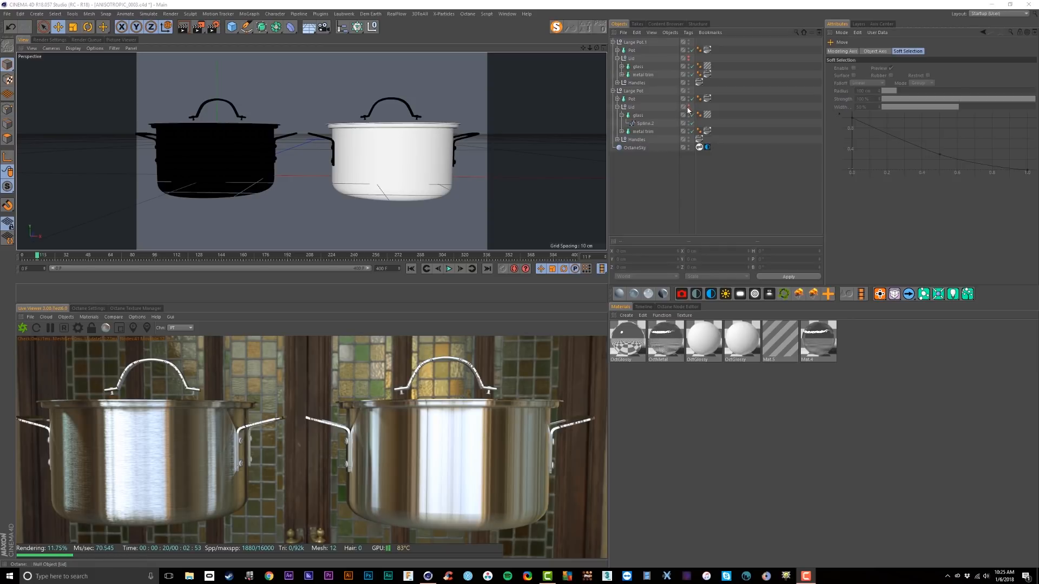
Turn on the visibility of the Lid groups in both Large Pot and Large Pot.1.
{"action": "left_click", "coordinate": [688, 109]}
{"action": "left_click", "coordinate": [688, 59]}
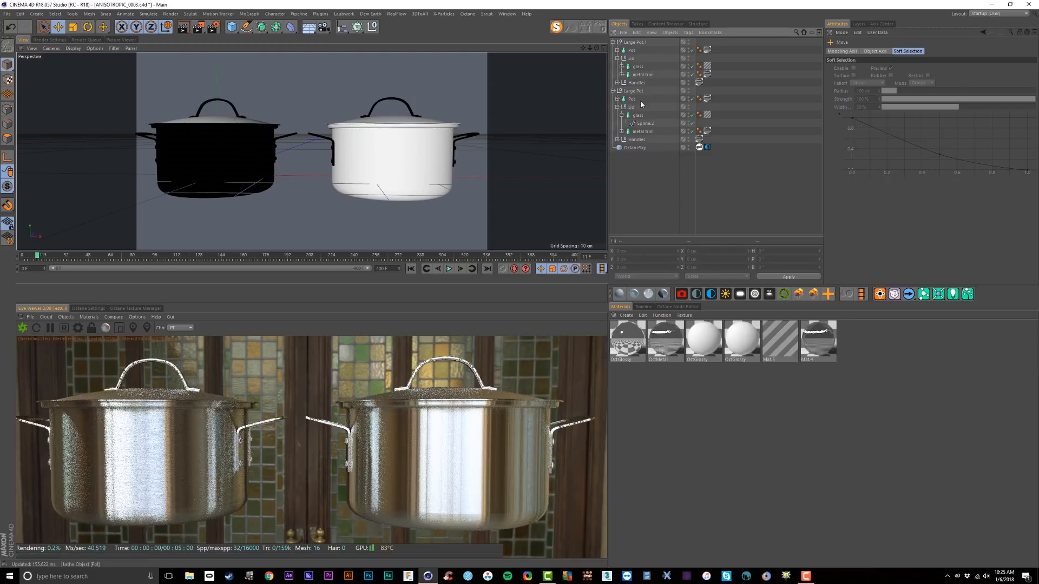
Lower the glass lid material's roughness float to about 0.02 and set its index to about 1.497.
{"action": "left_click", "coordinate": [774, 336]}
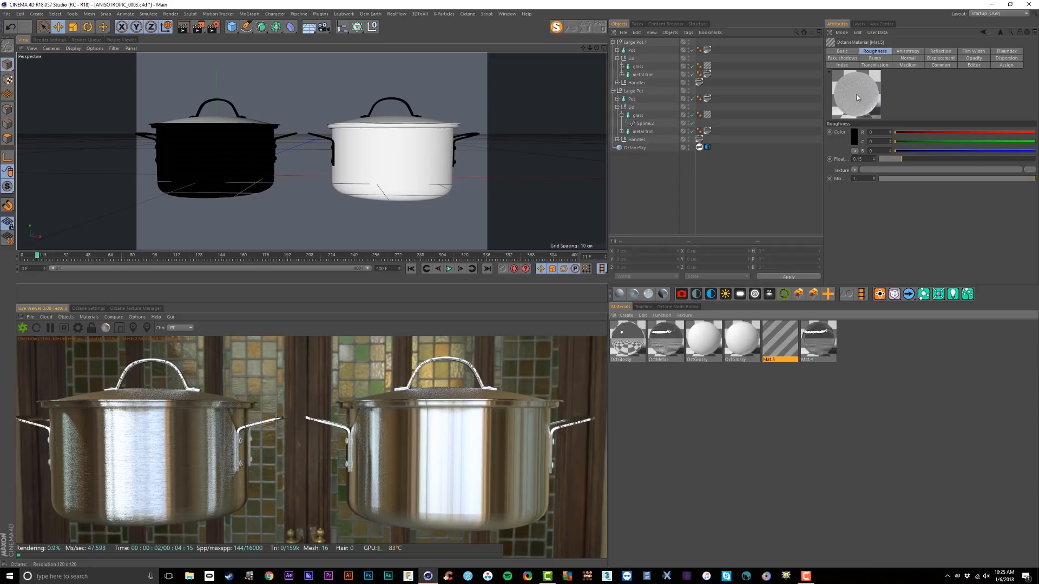
{"action": "left_click_drag", "start_coordinate": [899, 159], "coordinate": [883, 161]}
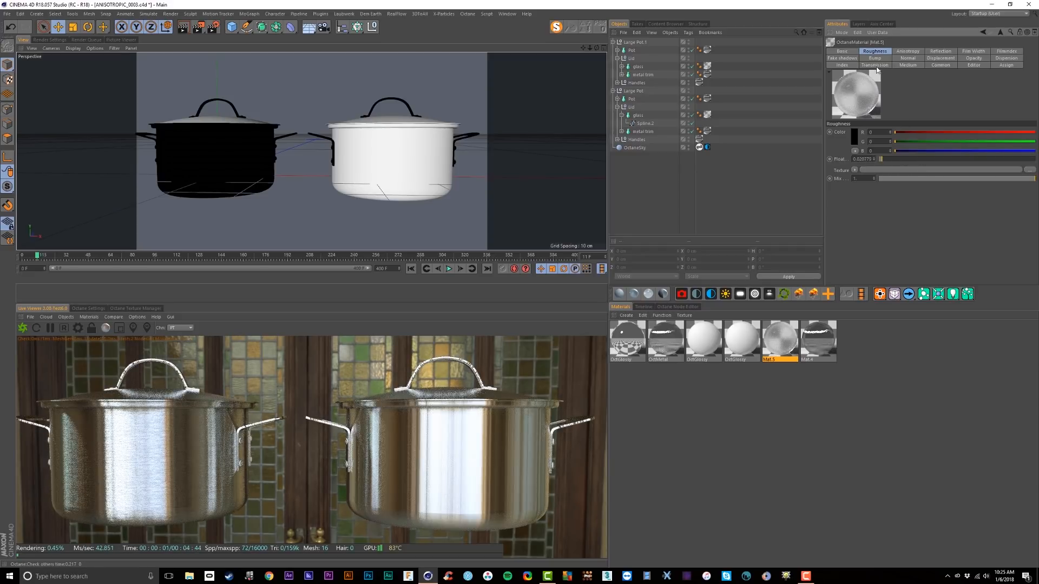
{"action": "left_click", "coordinate": [841, 65]}
{"action": "left_click", "coordinate": [888, 133]}
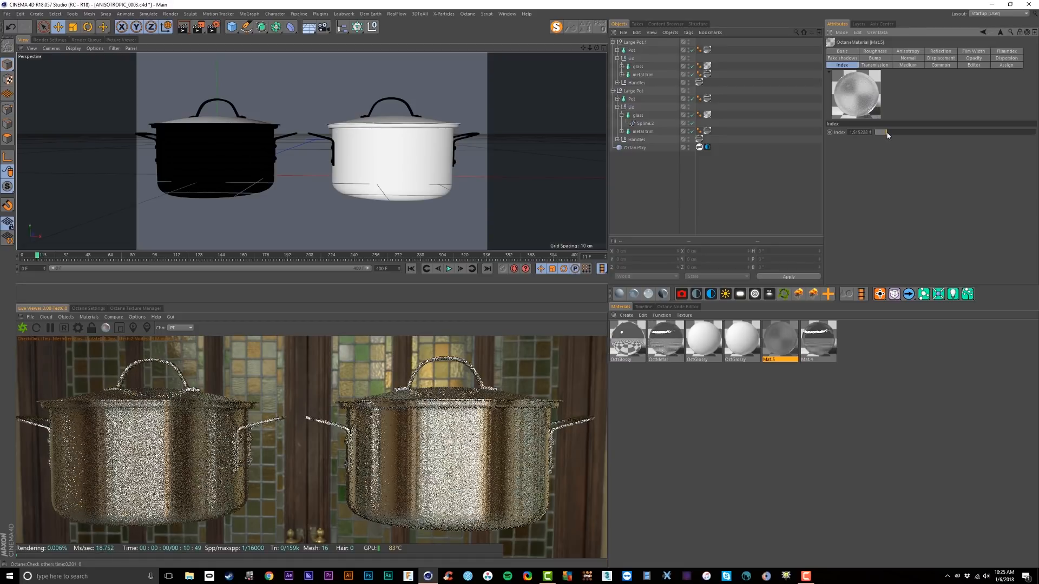
{"action": "left_click_drag", "start_coordinate": [887, 134], "coordinate": [886, 133]}
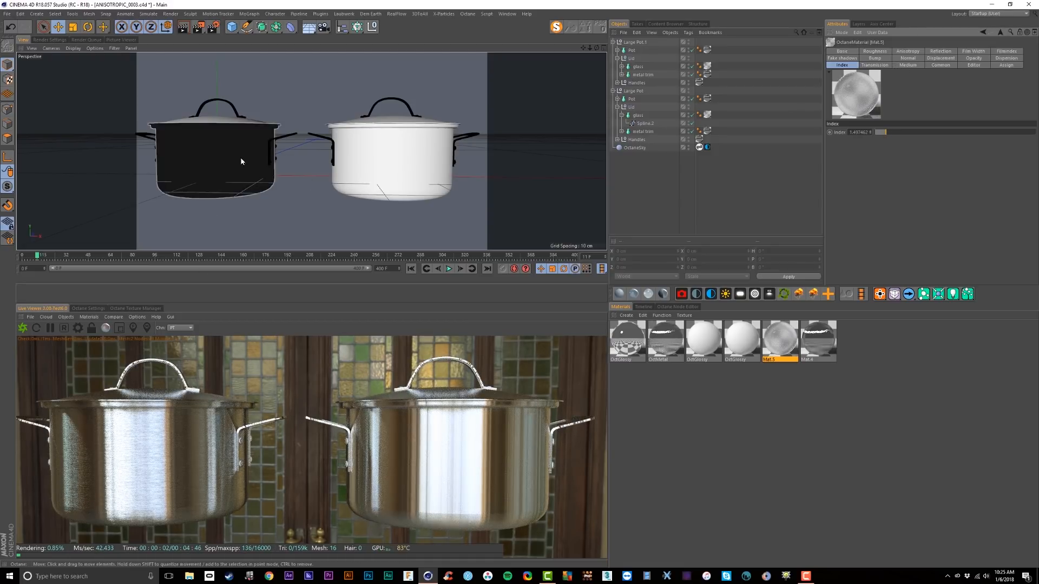
Raise Large Pot's Lid group above the pot so the glass can be viewed from above.
{"action": "left_click", "coordinate": [631, 58]}
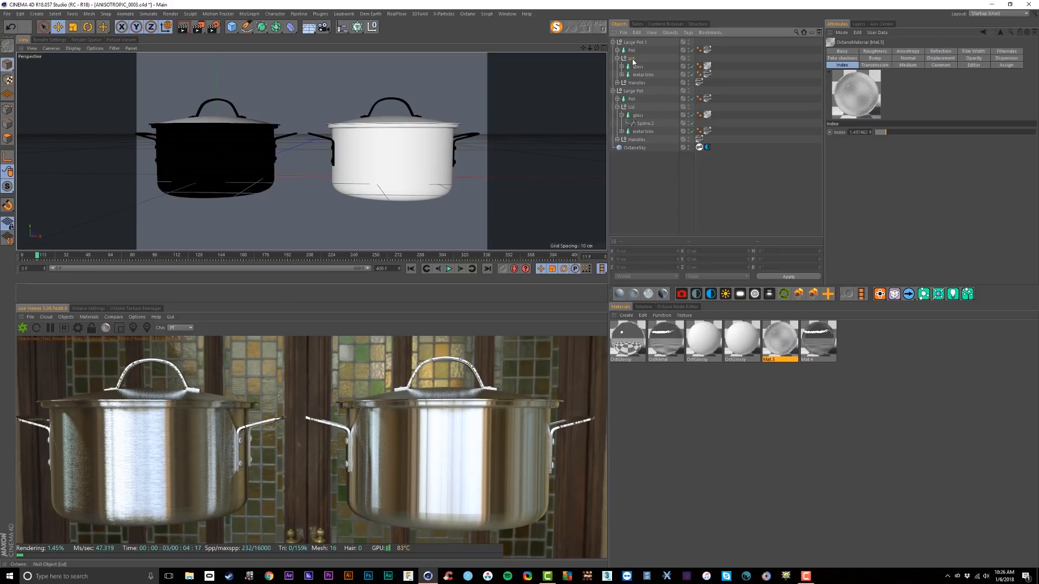
{"action": "left_click", "coordinate": [631, 106]}
{"action": "left_click_drag", "start_coordinate": [216, 140], "coordinate": [218, 103]}
{"action": "middle_click_drag", "start_coordinate": [230, 124], "coordinate": [260, 162], "text": "alt"}
{"action": "left_click_drag", "start_coordinate": [264, 139], "coordinate": [293, 178], "text": "alt"}
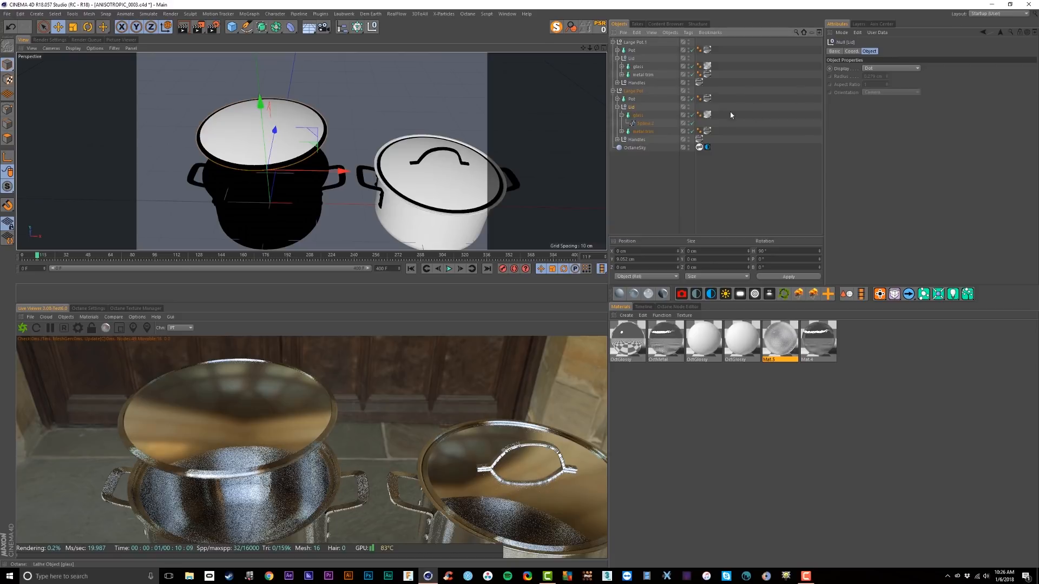
Set the glass lid material's roughness float to 0 and try a different index value.
{"action": "left_click", "coordinate": [707, 114]}
{"action": "left_click", "coordinate": [951, 52]}
{"action": "left_click", "coordinate": [875, 51]}
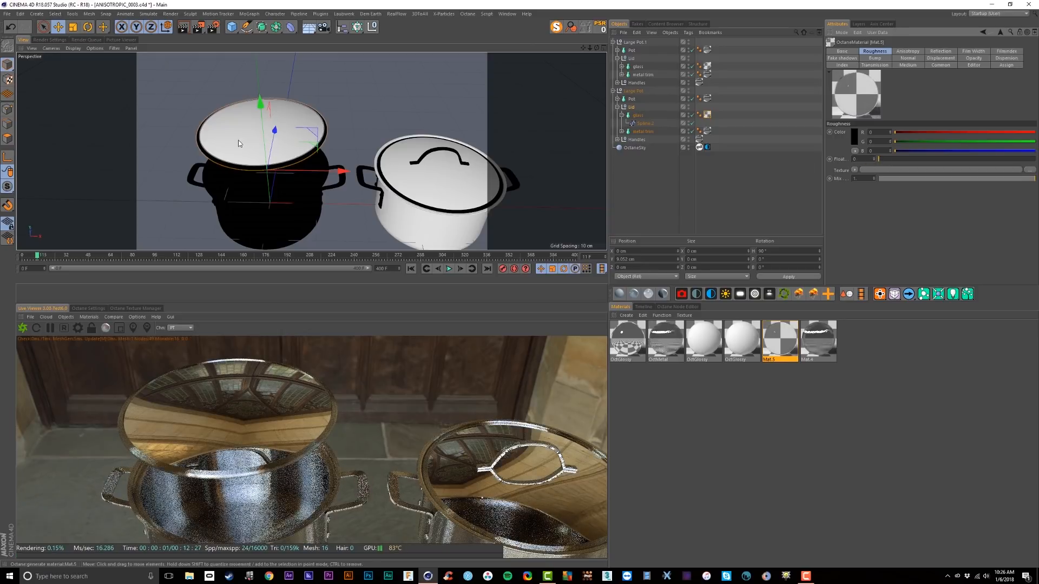
{"action": "left_click_drag", "start_coordinate": [240, 145], "coordinate": [251, 116], "text": "alt"}
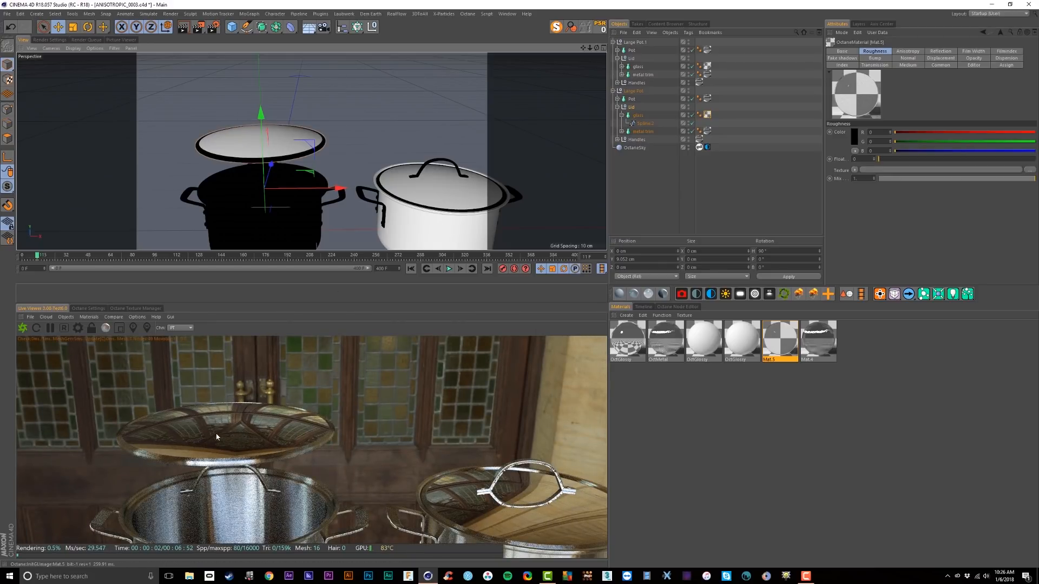
{"action": "left_click", "coordinate": [853, 65]}
{"action": "mouse_move", "coordinate": [886, 133]}
{"action": "left_mouse_down"}
{"action": "mouse_move", "coordinate": [959, 135]}
{"action": "mouse_move", "coordinate": [872, 143]}
{"action": "mouse_move", "coordinate": [921, 143]}
{"action": "mouse_move", "coordinate": [886, 144]}
{"action": "left_mouse_up"}
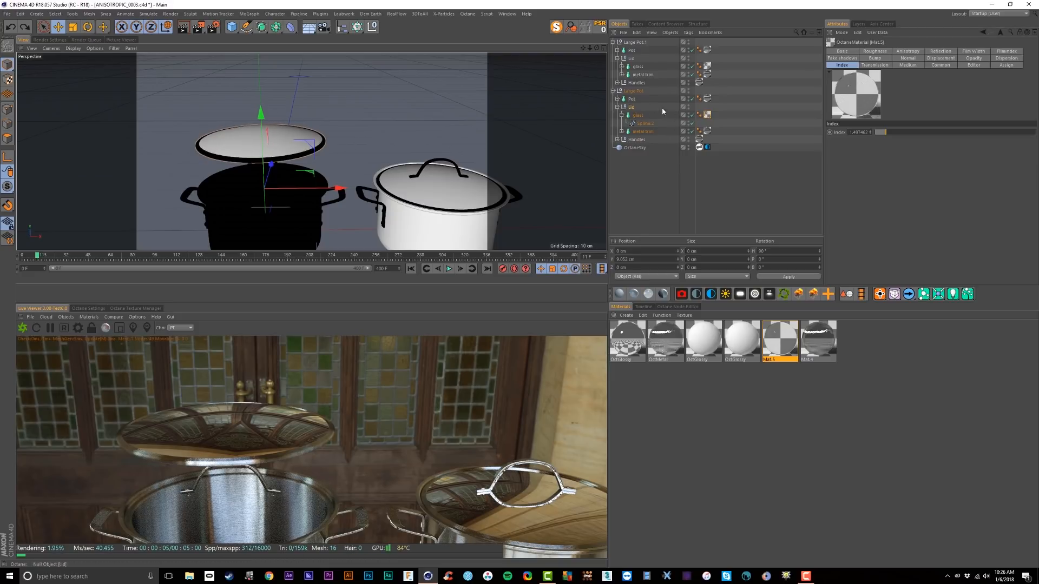
Turn on Flip Normals for the glass lathe object in Large Pot's Lid group.
{"action": "left_click", "coordinate": [641, 116]}
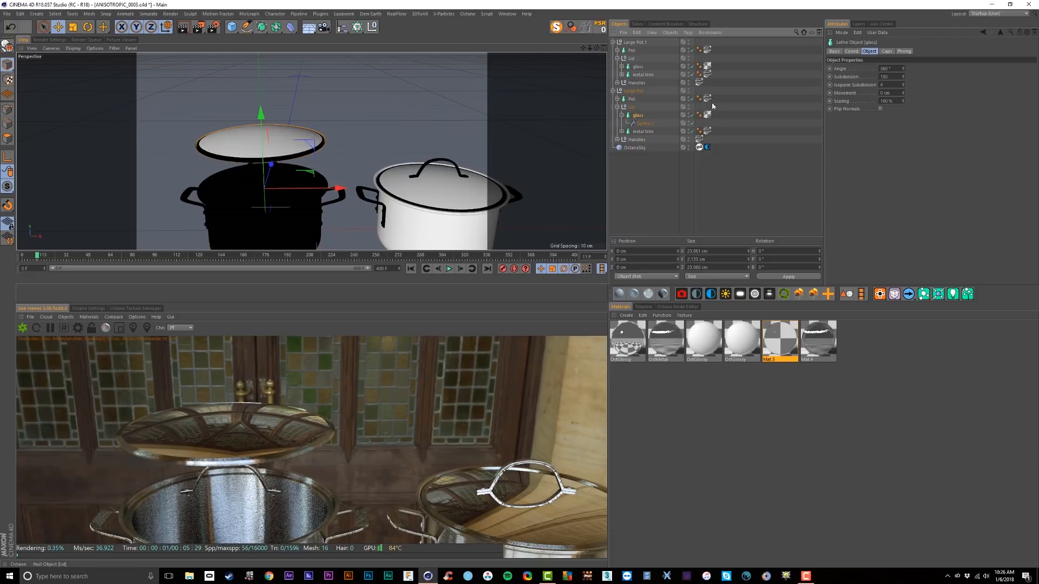
{"action": "left_click", "coordinate": [881, 109]}
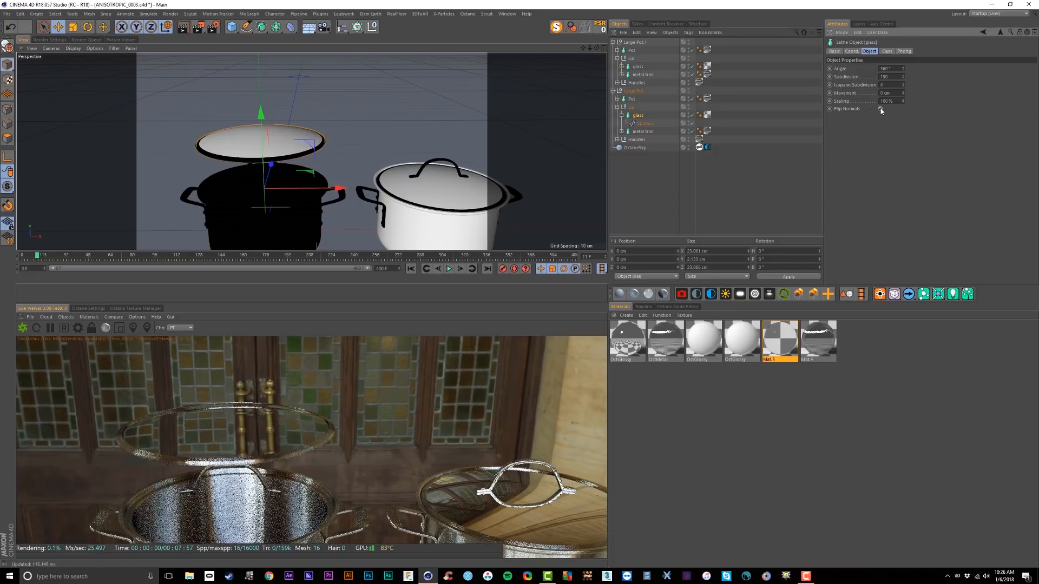
{"action": "left_click_drag", "start_coordinate": [261, 159], "coordinate": [259, 175], "text": "alt"}
{"action": "left_click_drag", "start_coordinate": [266, 199], "coordinate": [265, 144], "text": "alt"}
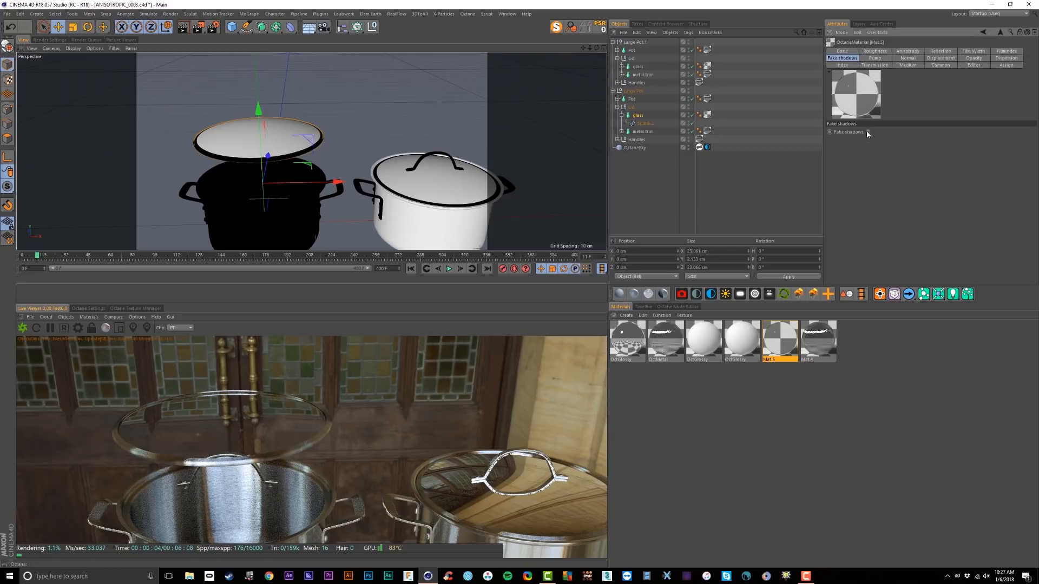
Enable fake shadows on the glass lid material and adjust its index to about 1.54.
{"action": "left_click", "coordinate": [868, 132]}
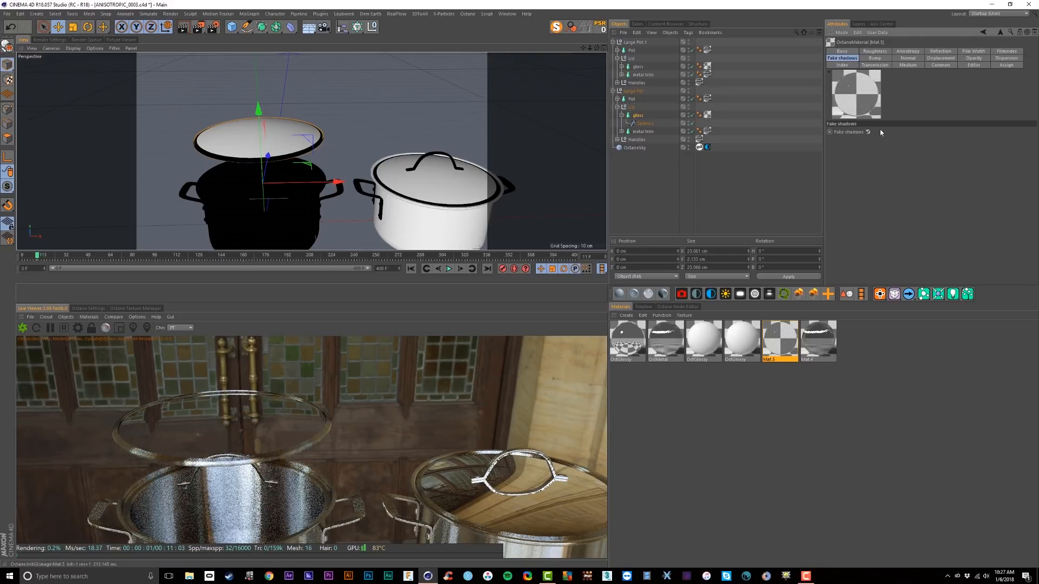
{"action": "left_click", "coordinate": [841, 65]}
{"action": "left_click_drag", "start_coordinate": [907, 137], "coordinate": [883, 145]}
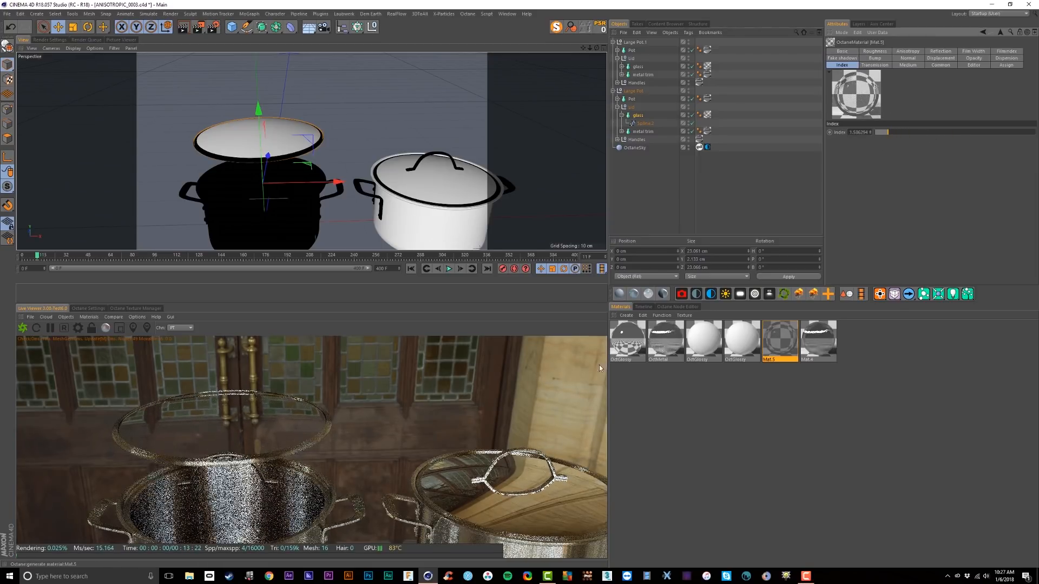
Set the glass lid material's reflection color to white with a value of 100% and check the raised lid's reflections.
{"action": "left_click", "coordinate": [941, 54]}
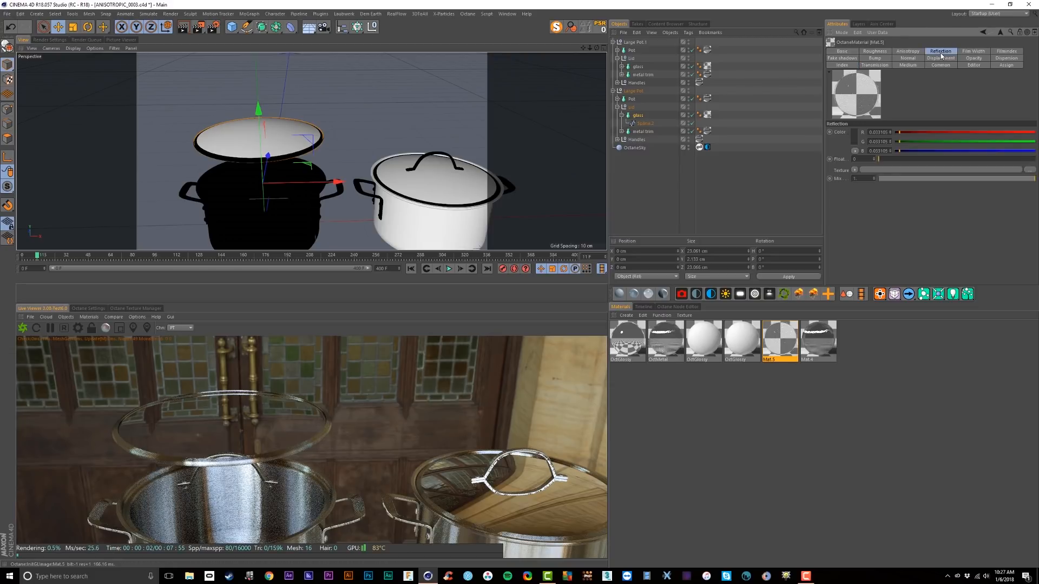
{"action": "left_click", "coordinate": [855, 138]}
{"action": "left_click_drag", "start_coordinate": [902, 151], "coordinate": [921, 146]}
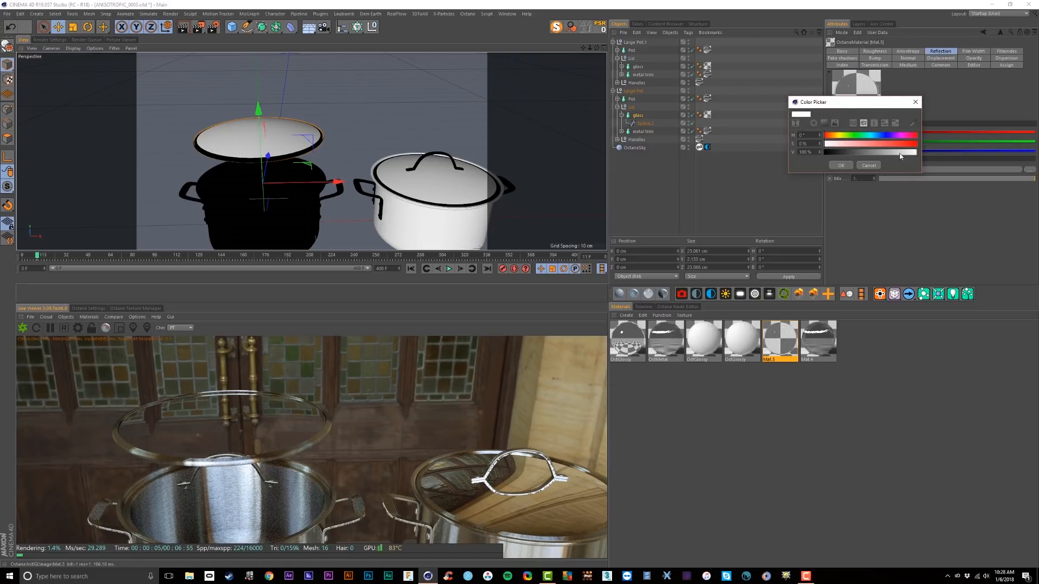
{"action": "left_click", "coordinate": [842, 166]}
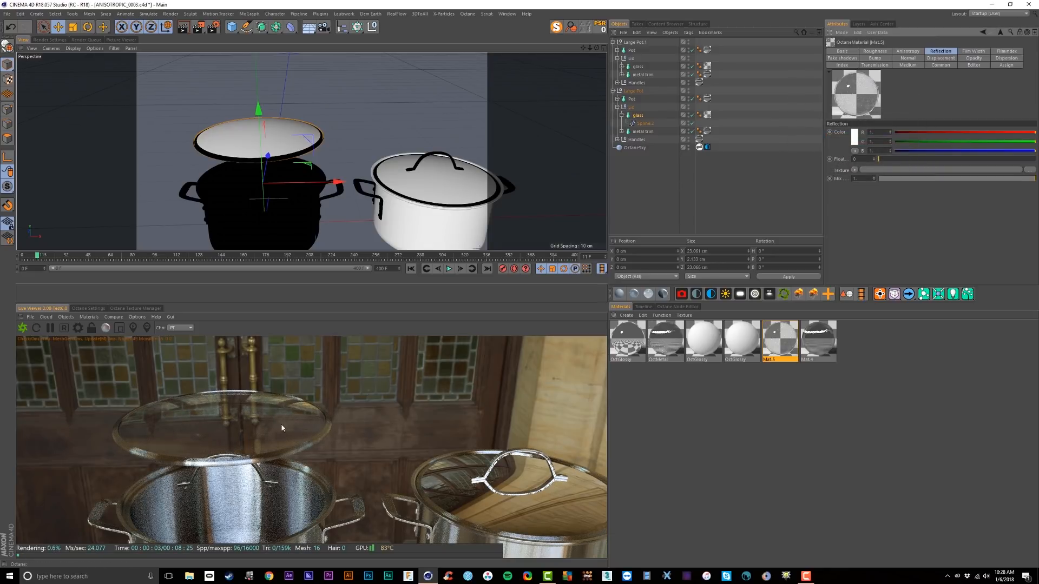
{"action": "mouse_move", "coordinate": [271, 134]}
{"action": "left_mouse_down", "text": "alt"}
{"action": "mouse_move", "coordinate": [298, 69]}
{"action": "mouse_move", "coordinate": [276, 98]}
{"action": "mouse_move", "coordinate": [278, 123]}
{"action": "left_mouse_up", "text": "alt"}
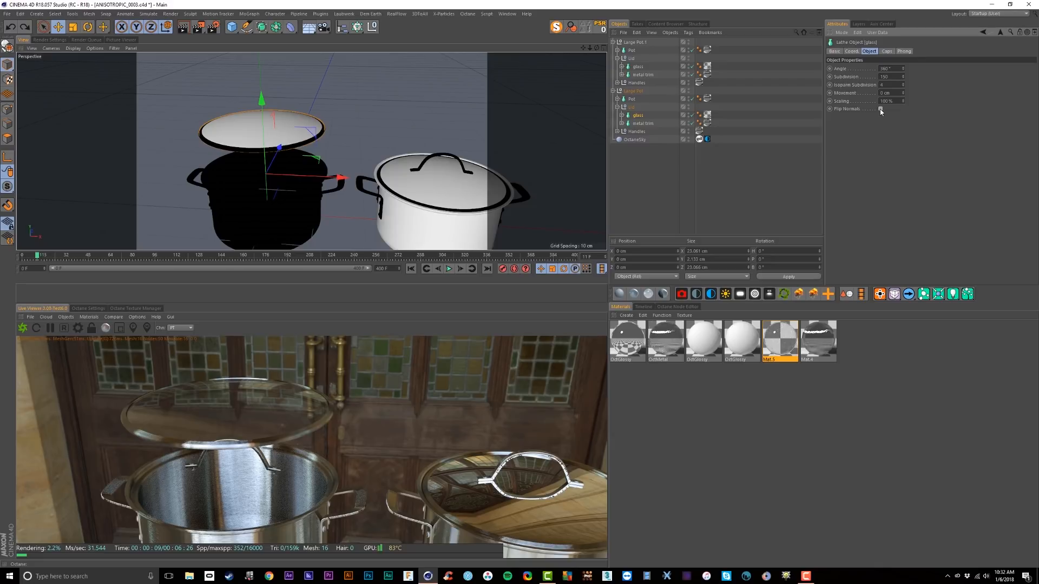
Turn off Flip Normals on Large Pot's glass lathe and make it an editable polygon object.
{"action": "left_click", "coordinate": [879, 109]}
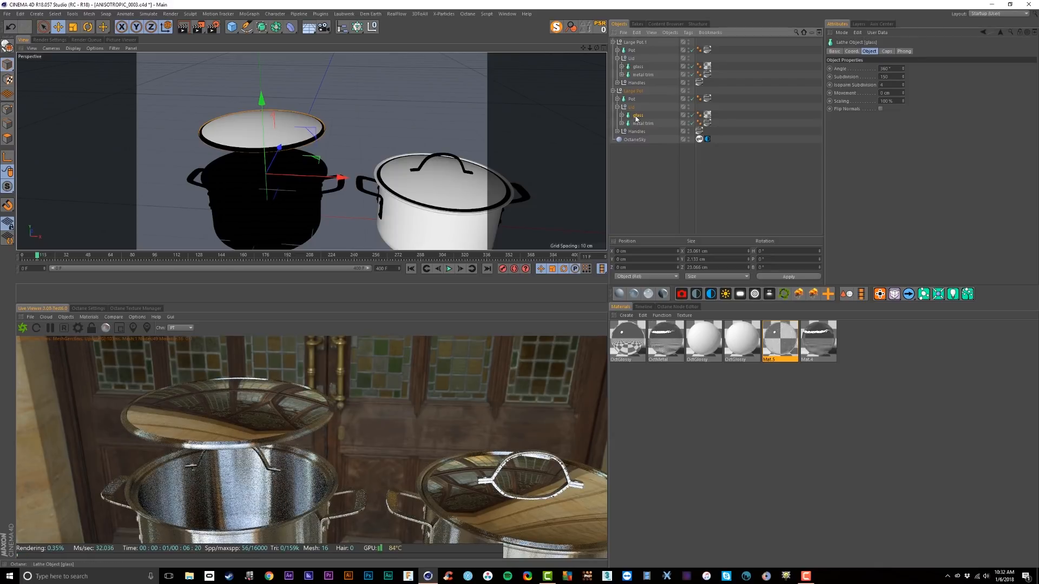
{"action": "key", "text": "c"}
{"action": "key", "text": "Return"}
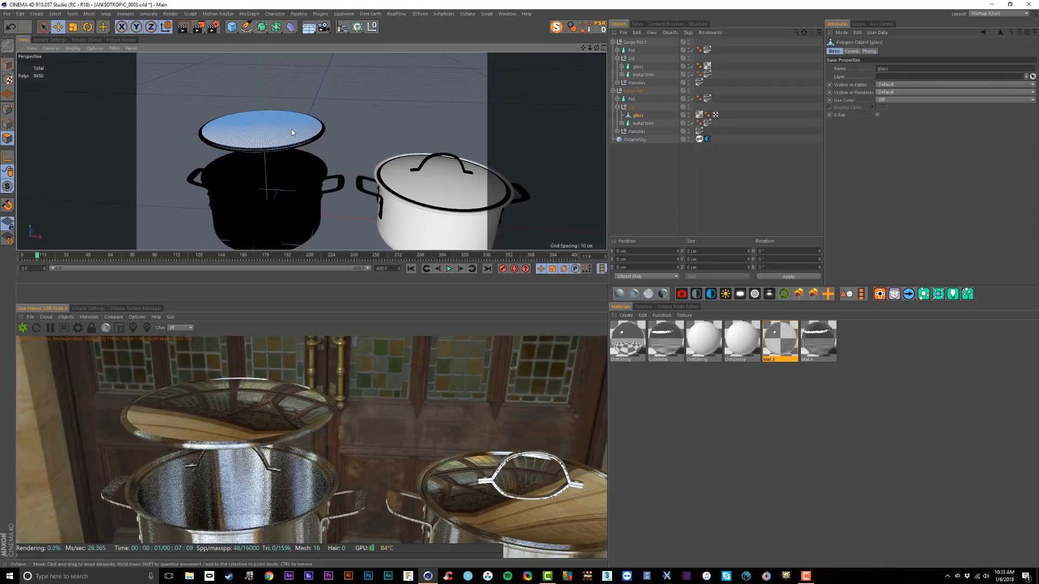
Select all polygons of the editable glass lid and reverse their normals.
{"action": "key", "text": "space"}
{"action": "key", "text": "ctrl+a"}
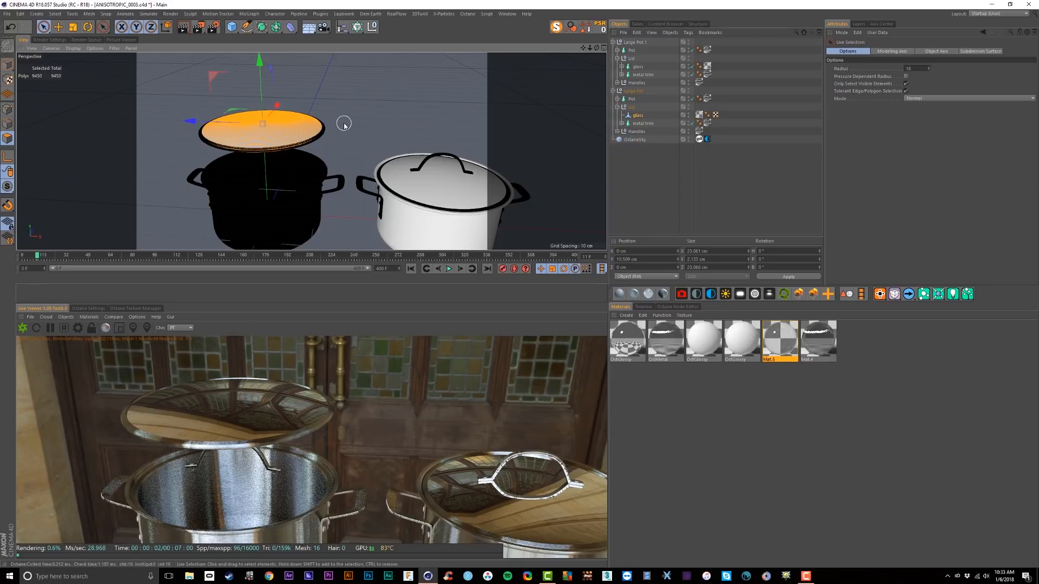
{"action": "key", "text": "u"}
{"action": "key", "text": "r"}
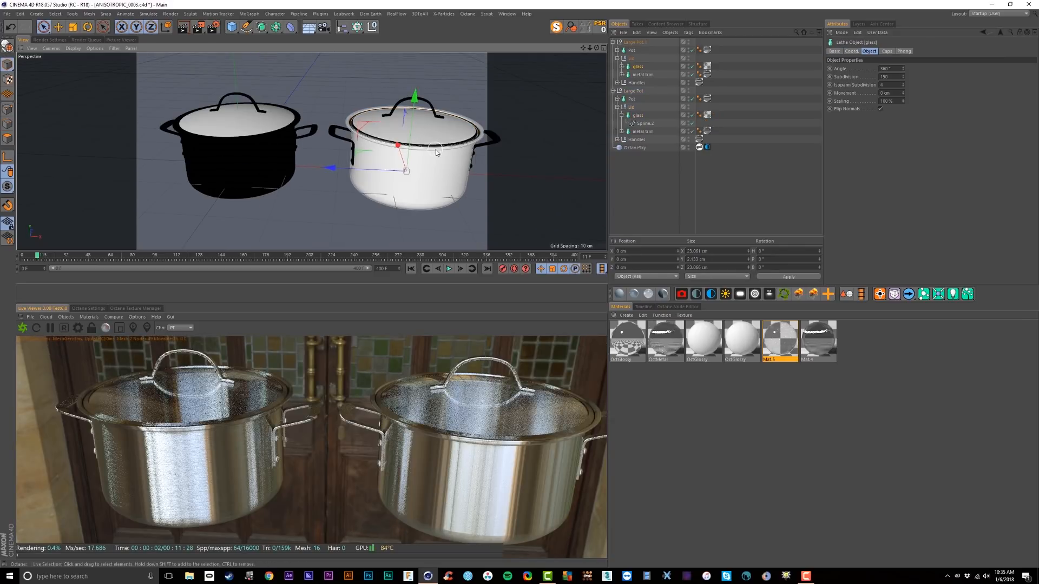
{"action": "left_click_drag", "start_coordinate": [438, 155], "coordinate": [437, 124], "text": "alt"}
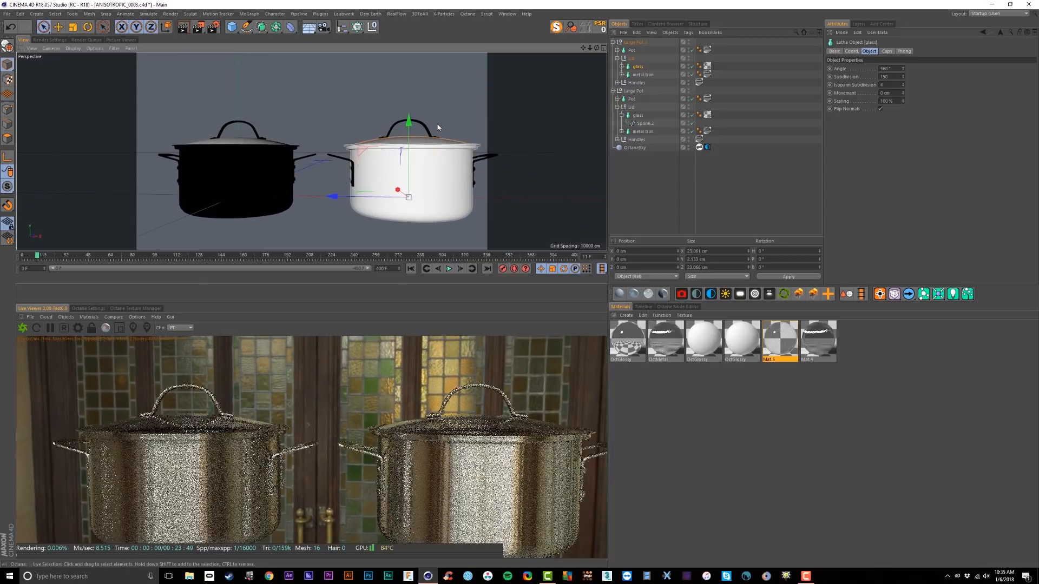
{"action": "middle_click_drag", "start_coordinate": [436, 136], "coordinate": [434, 117], "text": "alt"}
{"action": "right_click_drag", "start_coordinate": [433, 111], "coordinate": [430, 133], "text": "alt"}
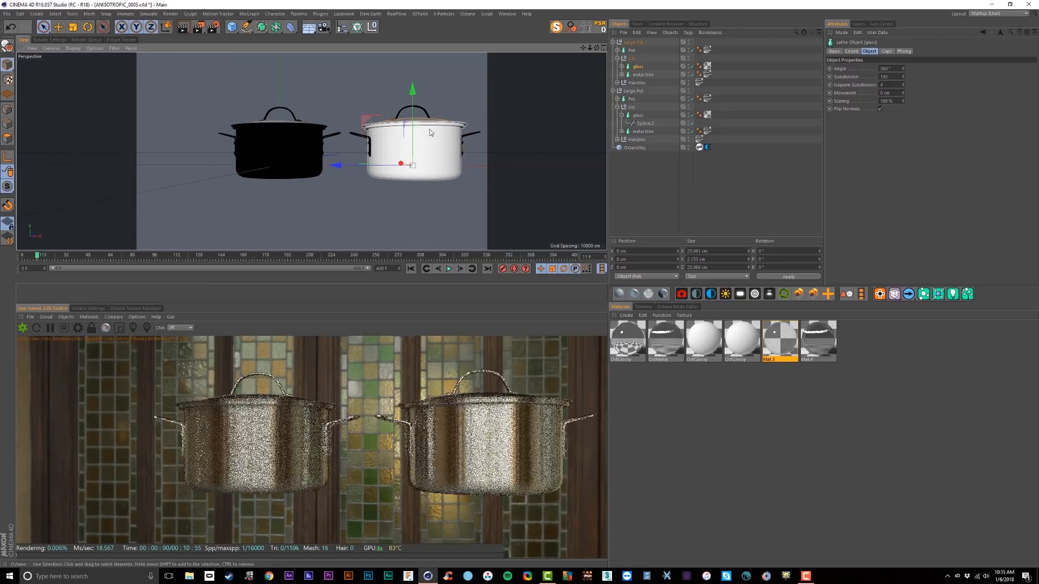
{"action": "middle_click_drag", "start_coordinate": [429, 136], "coordinate": [421, 138], "text": "alt"}
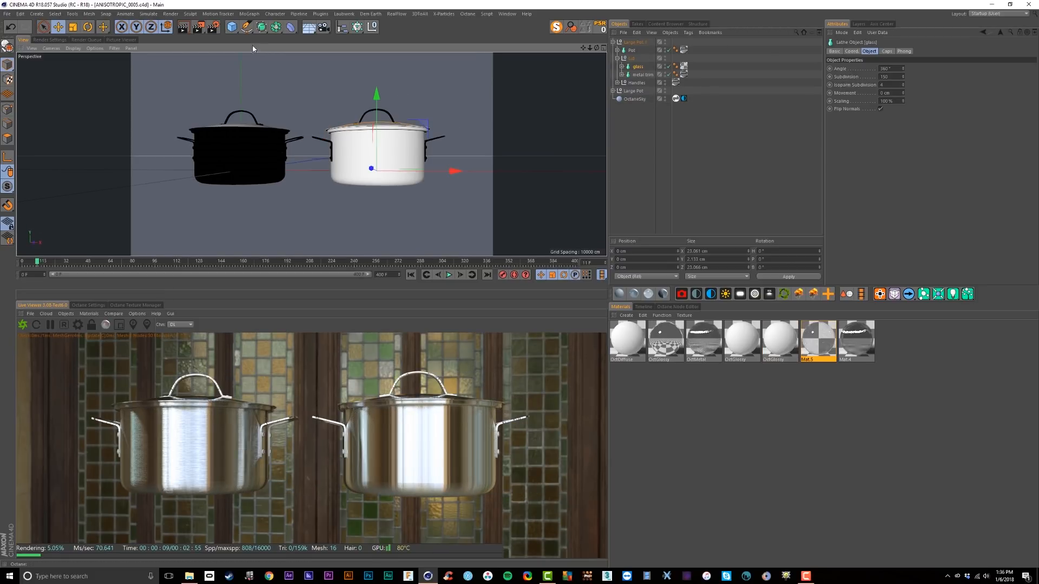
Add a plane as the ground and lower it to about -2.76 cm in Y beneath the pots.
{"action": "left_click", "coordinate": [231, 28]}
{"action": "left_click", "coordinate": [310, 54]}
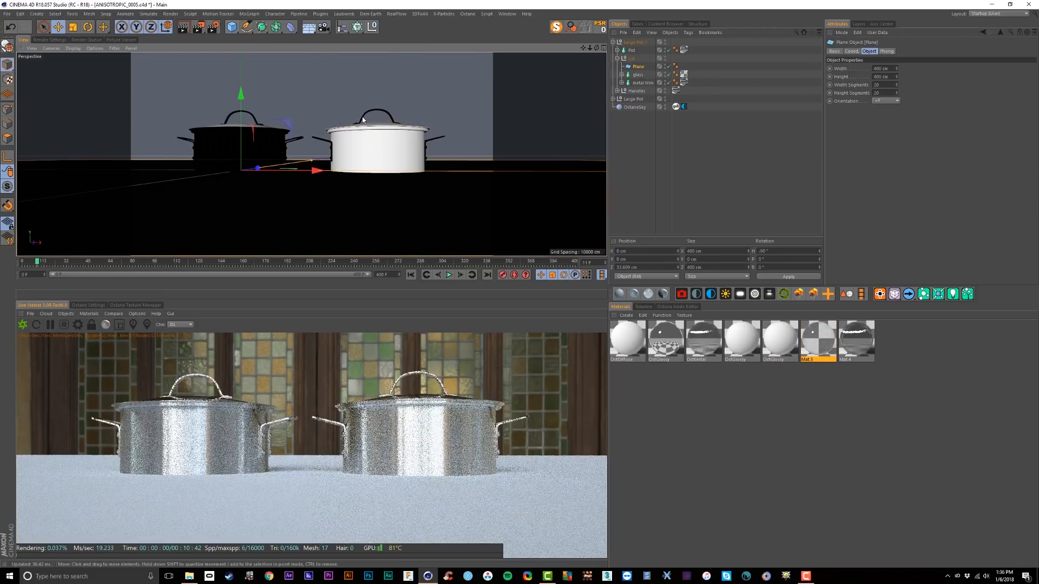
{"action": "left_click_drag", "start_coordinate": [242, 96], "coordinate": [241, 111]}
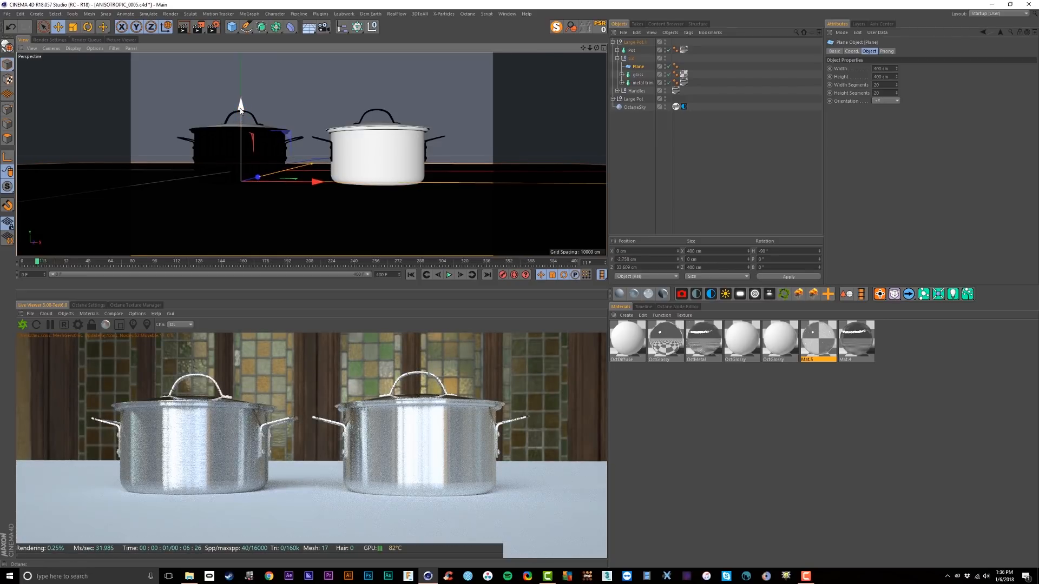
Move the Plane out of Large Pot.1's Lid group to the top level of the hierarchy, below OctaneSky.
{"action": "scroll", "coordinate": [364, 153], "scroll_direction": "down", "scroll_amount": 6}
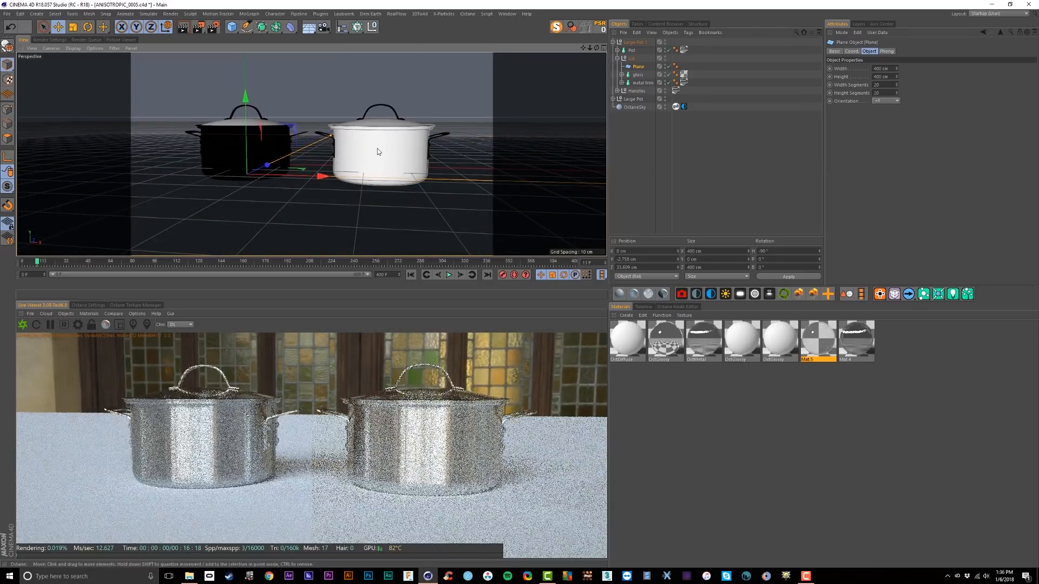
{"action": "scroll", "coordinate": [343, 164], "scroll_direction": "up", "scroll_amount": 4}
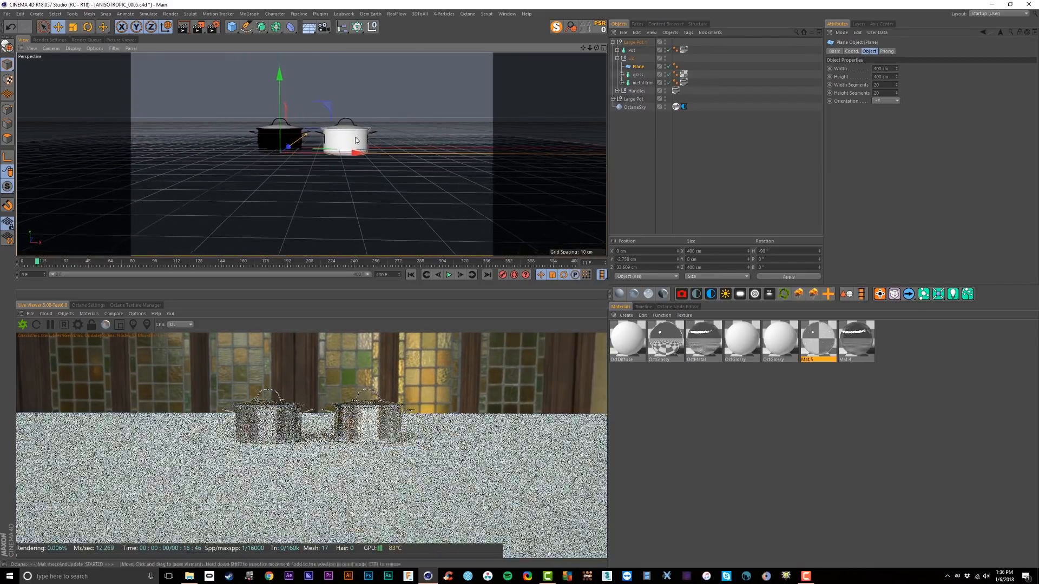
{"action": "left_click_drag", "start_coordinate": [639, 67], "coordinate": [641, 133]}
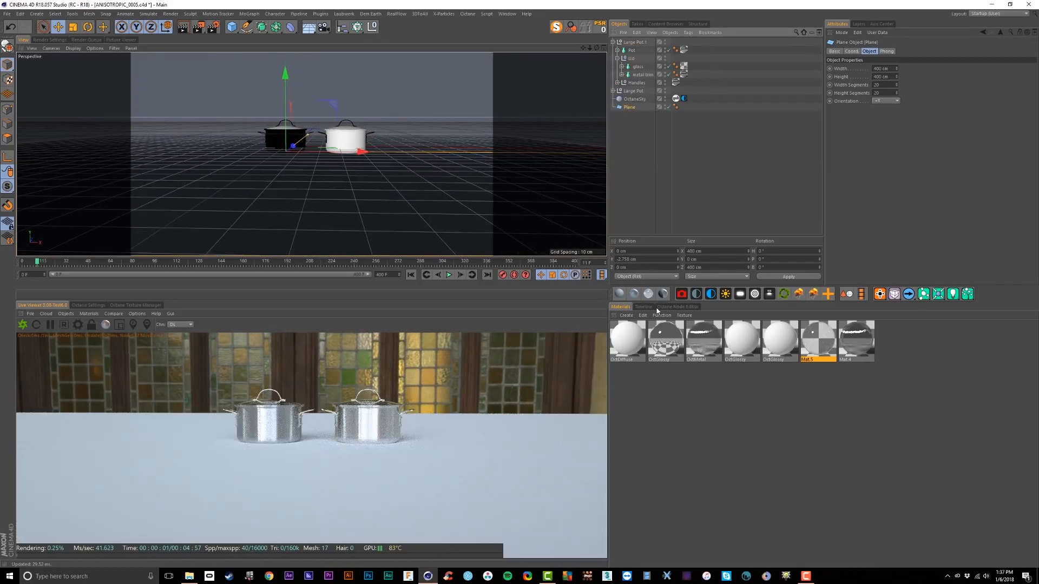
Create a new Octane diffuse material and apply it to the ground Plane.
{"action": "left_click", "coordinate": [619, 293]}
{"action": "left_click_drag", "start_coordinate": [628, 339], "coordinate": [629, 108]}
{"action": "scroll", "coordinate": [408, 167], "scroll_direction": "up", "scroll_amount": 3}
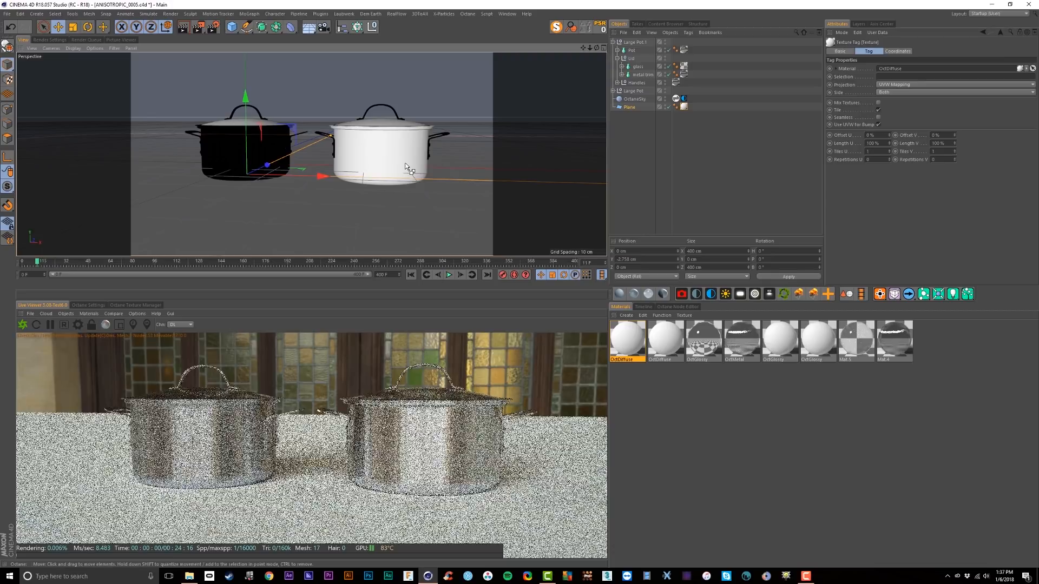
Open the Plane's OctDiffuse material in the Octane Node Editor and place a Cinema 4D Gradient node beside it.
{"action": "left_click", "coordinate": [675, 309]}
{"action": "left_click_drag", "start_coordinate": [801, 399], "coordinate": [781, 371]}
{"action": "scroll", "coordinate": [624, 466], "scroll_direction": "down", "scroll_amount": 1}
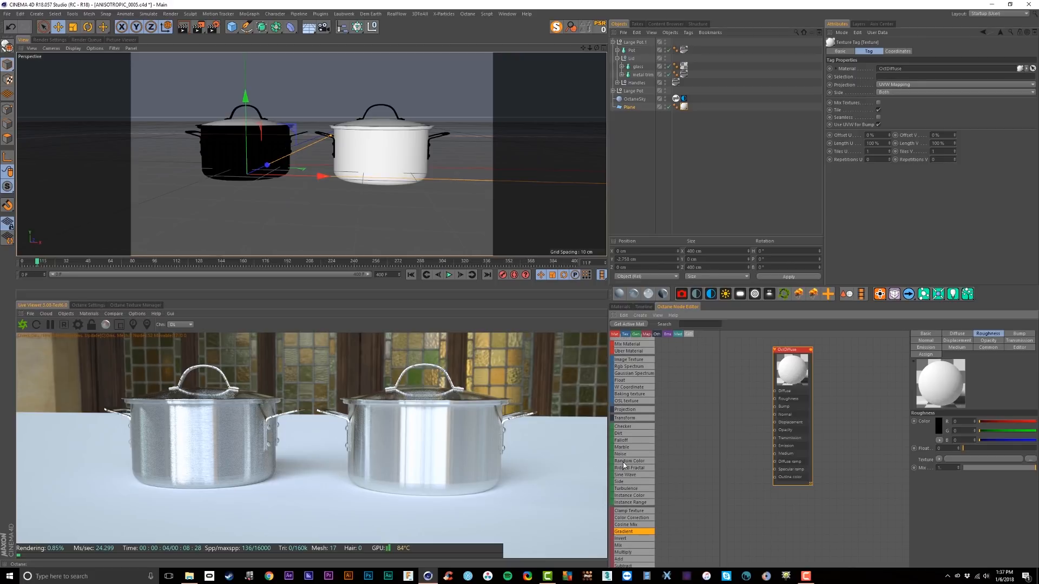
{"action": "scroll", "coordinate": [639, 536], "scroll_direction": "down", "scroll_amount": 3}
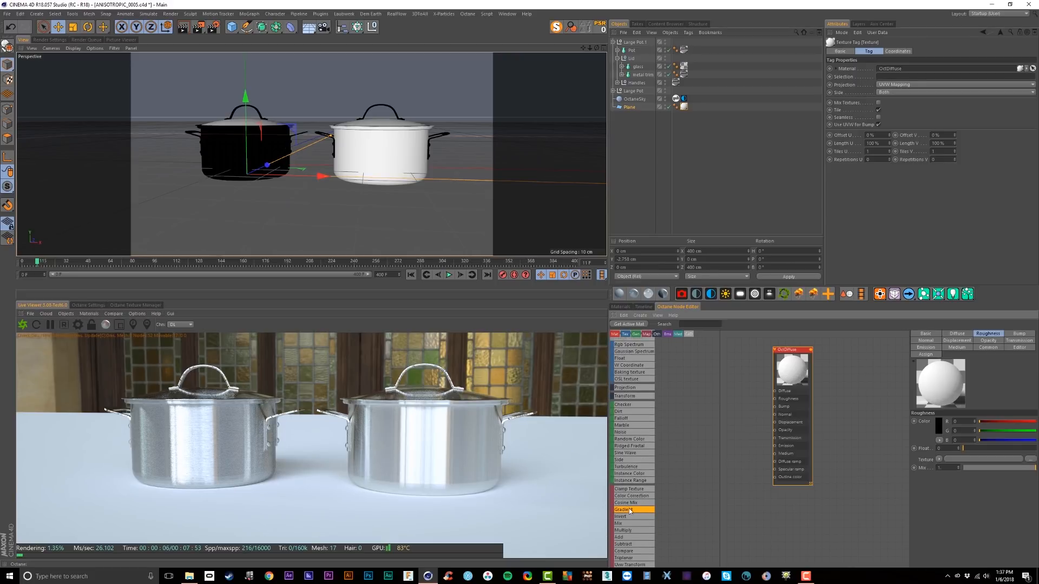
{"action": "scroll", "coordinate": [631, 509], "scroll_direction": "down", "scroll_amount": 5}
{"action": "left_click_drag", "start_coordinate": [625, 546], "coordinate": [706, 400]}
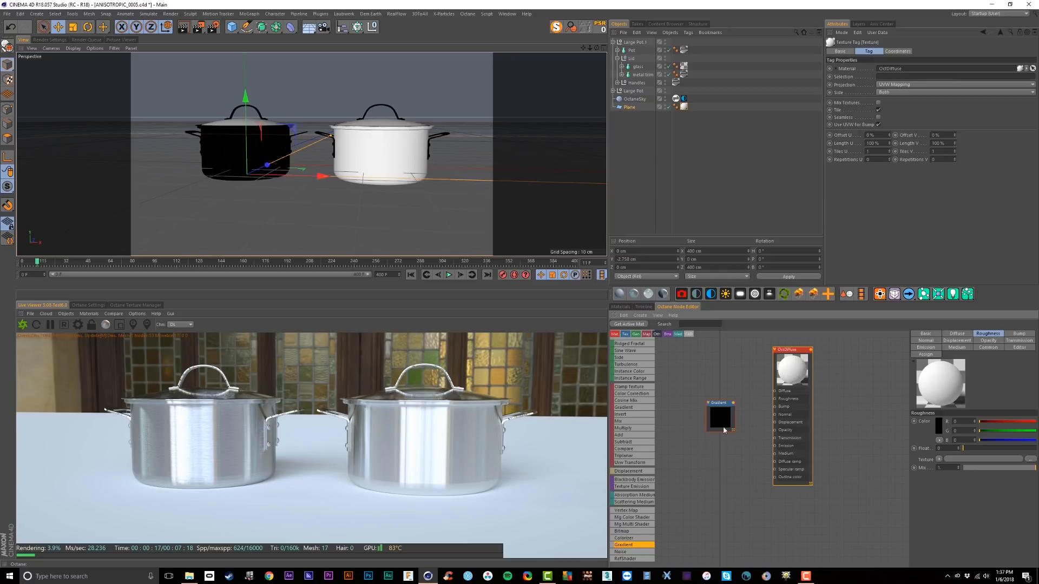
{"action": "left_click_drag", "start_coordinate": [709, 414], "coordinate": [715, 410]}
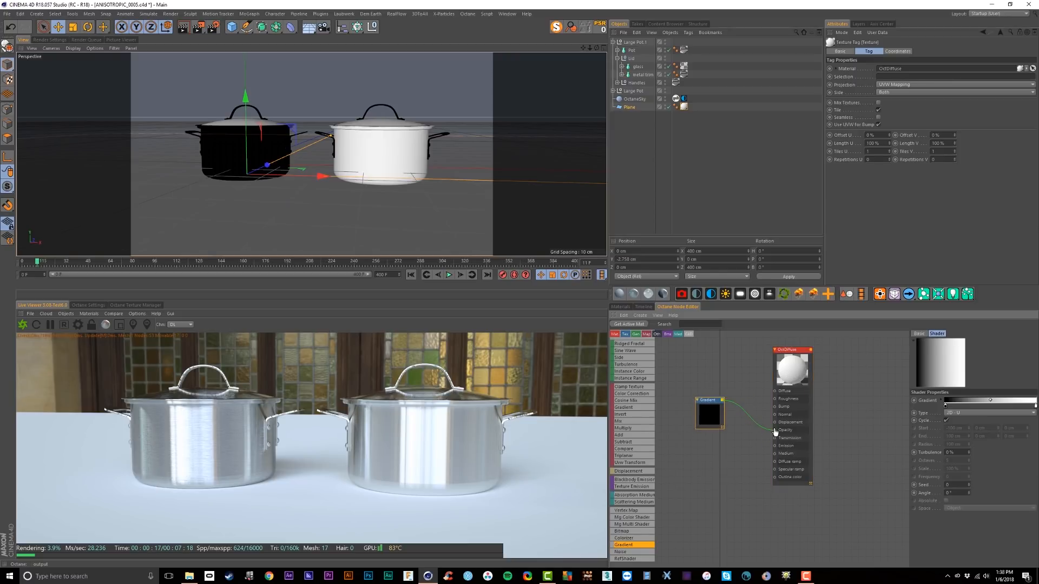
Drive the ground material's opacity with the Gradient node, set its type to 2D - Circular, and invert its knots.
{"action": "left_click_drag", "start_coordinate": [709, 415], "coordinate": [710, 440]}
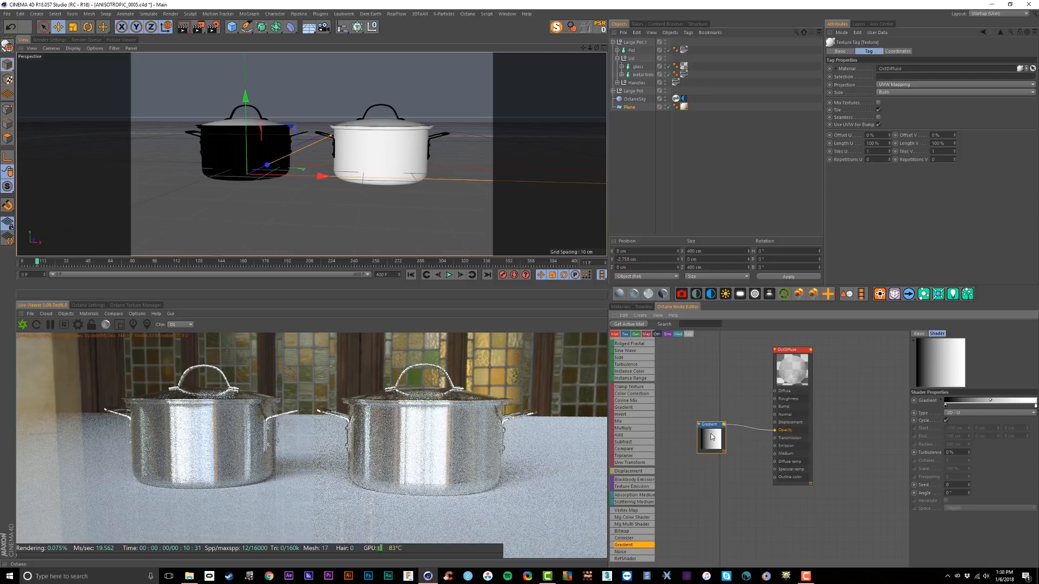
{"action": "left_click", "coordinate": [962, 414]}
{"action": "left_click", "coordinate": [965, 453]}
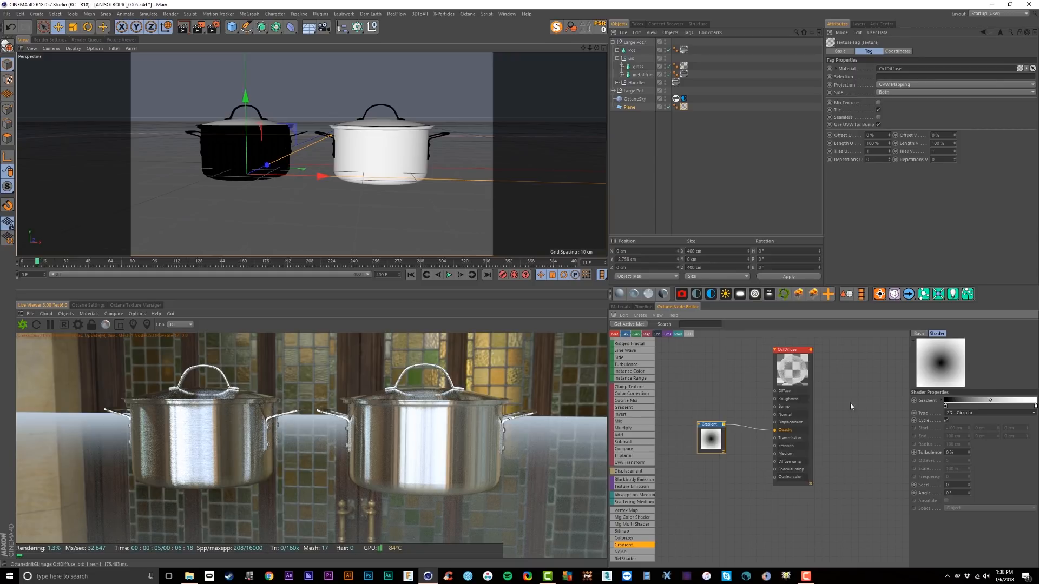
{"action": "right_click", "coordinate": [950, 407]}
{"action": "left_click", "coordinate": [961, 414]}
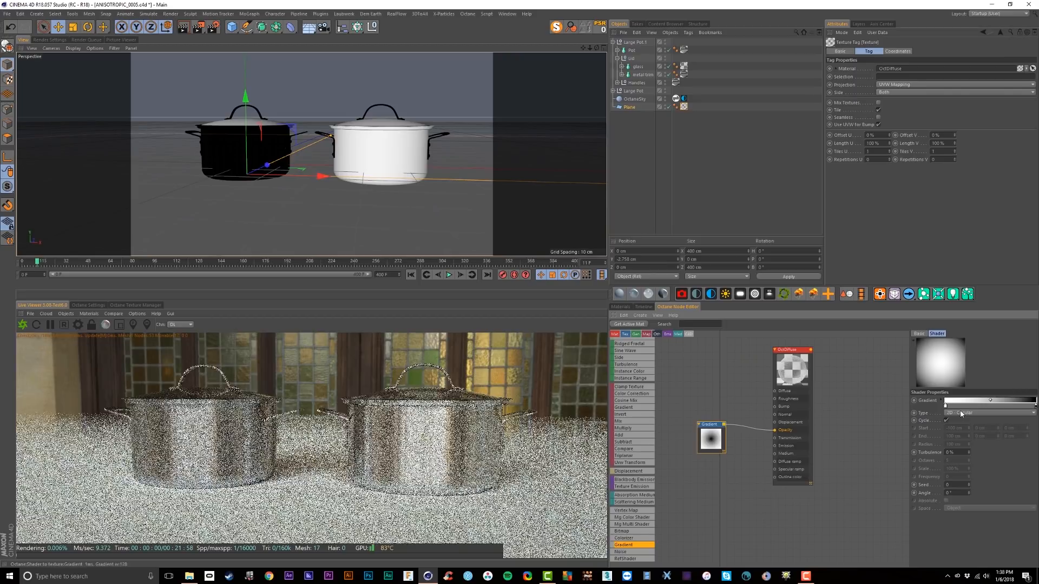
Tighten the opacity gradient by moving its black and white knots inward so the ground plane fades out before its edges.
{"action": "scroll", "coordinate": [408, 144], "scroll_direction": "down", "scroll_amount": 3}
{"action": "scroll", "coordinate": [401, 165], "scroll_direction": "down", "scroll_amount": 5}
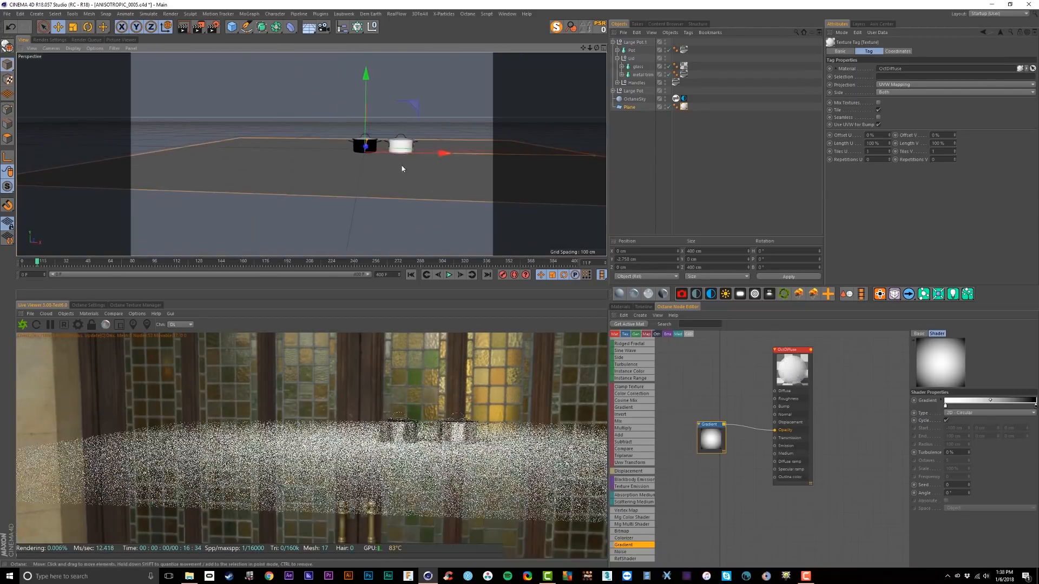
{"action": "left_click_drag", "start_coordinate": [403, 164], "coordinate": [394, 182], "text": "alt"}
{"action": "scroll", "coordinate": [394, 180], "scroll_direction": "down", "scroll_amount": 5}
{"action": "middle_click_drag", "start_coordinate": [378, 193], "coordinate": [352, 193], "text": "alt"}
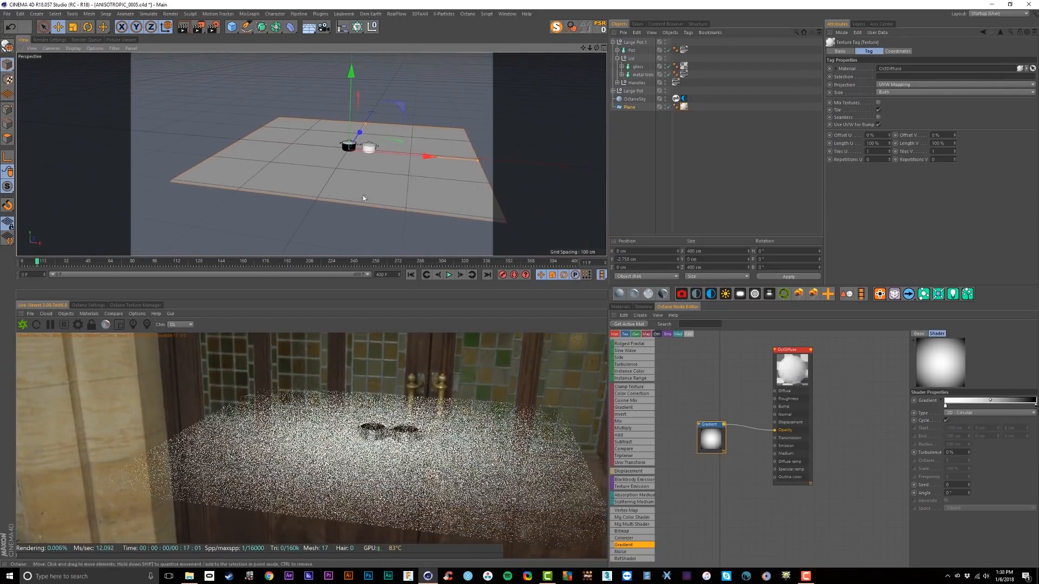
{"action": "left_click_drag", "start_coordinate": [1035, 406], "coordinate": [1011, 410]}
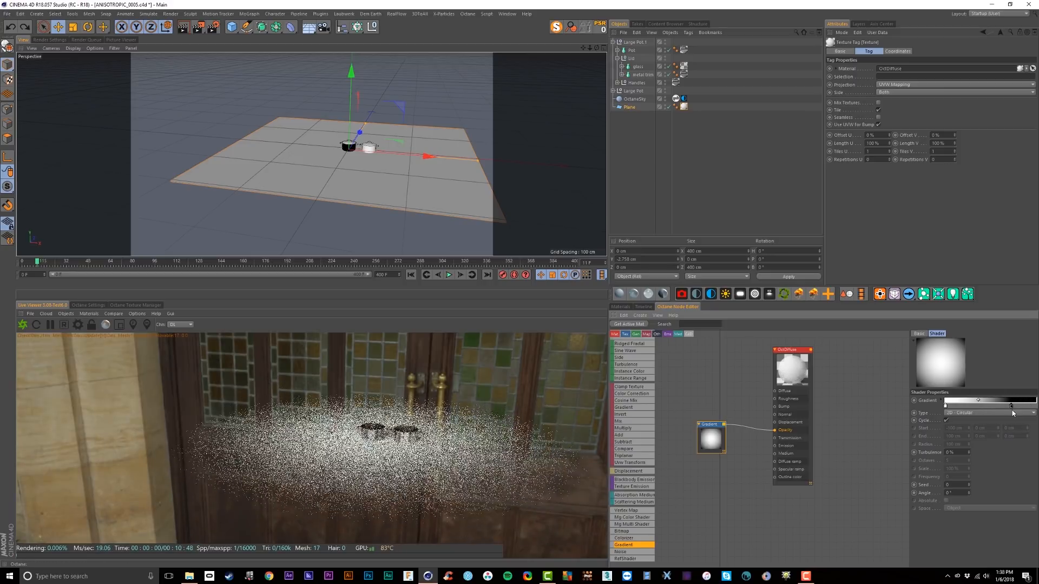
{"action": "left_click_drag", "start_coordinate": [946, 406], "coordinate": [967, 407]}
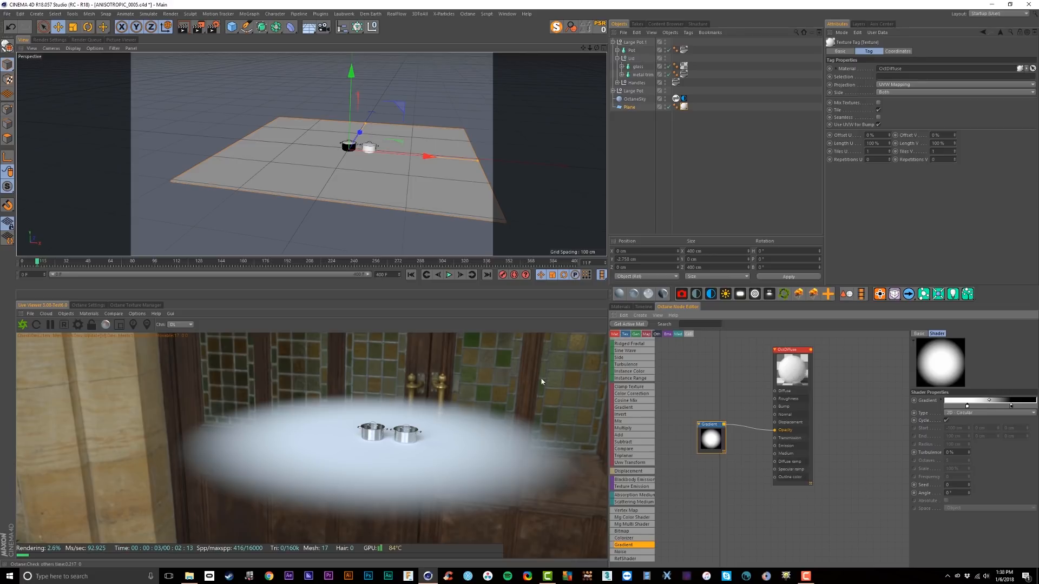
Change the opacity gradient type to 3D - Linear and rotate the ground Plane to a 90° heading.
{"action": "left_click", "coordinate": [952, 413]}
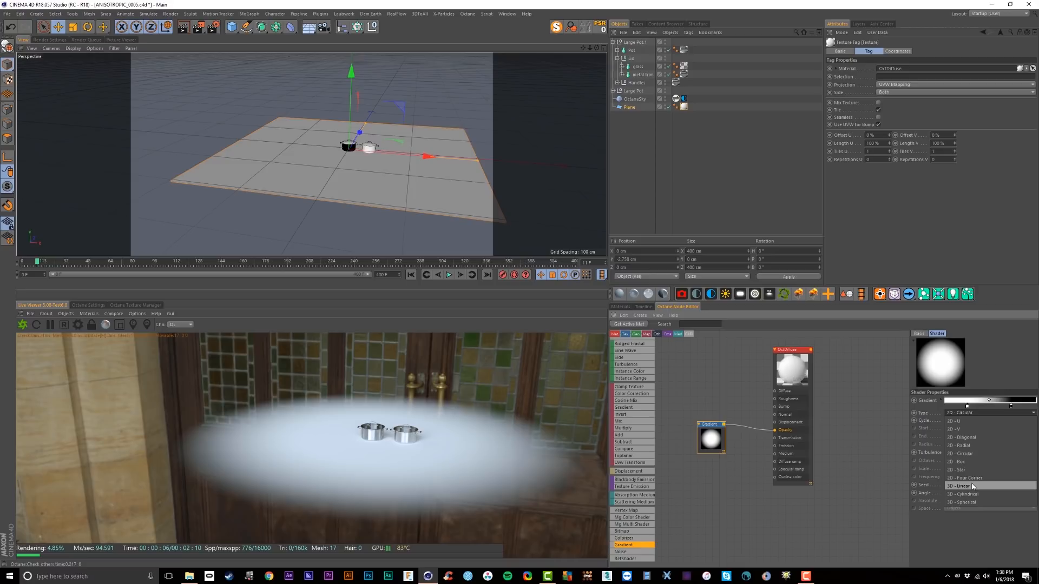
{"action": "left_click", "coordinate": [972, 486]}
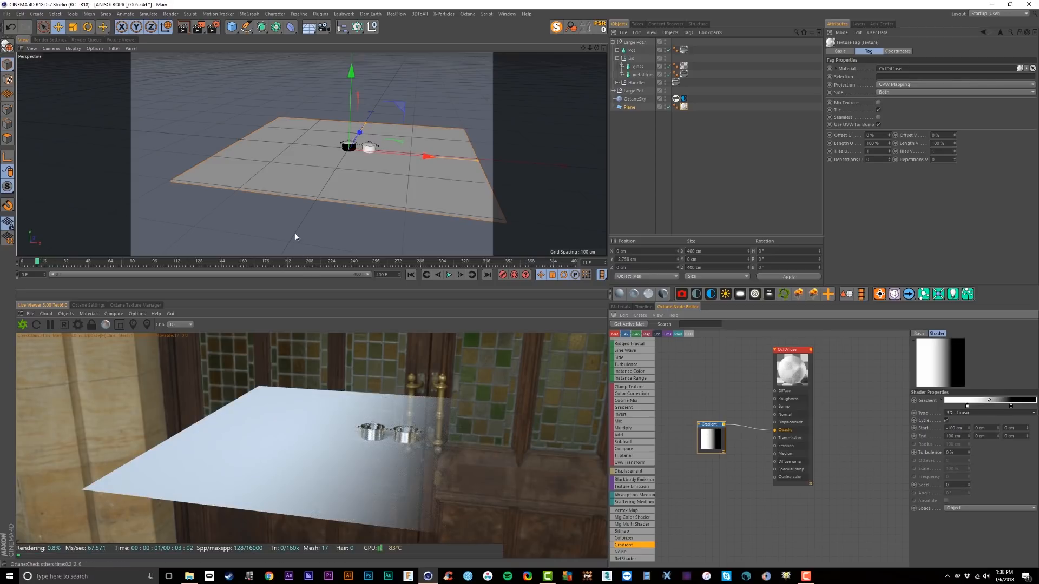
{"action": "key", "text": "r"}
{"action": "left_click_drag", "start_coordinate": [330, 161], "coordinate": [417, 161]}
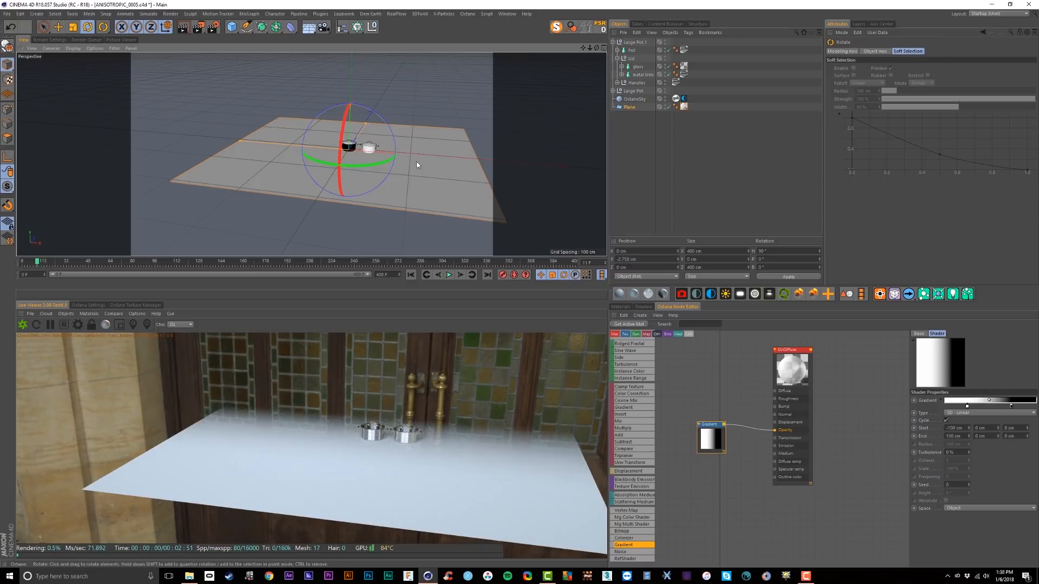
{"action": "key", "text": "e"}
{"action": "left_click_drag", "start_coordinate": [363, 139], "coordinate": [372, 125]}
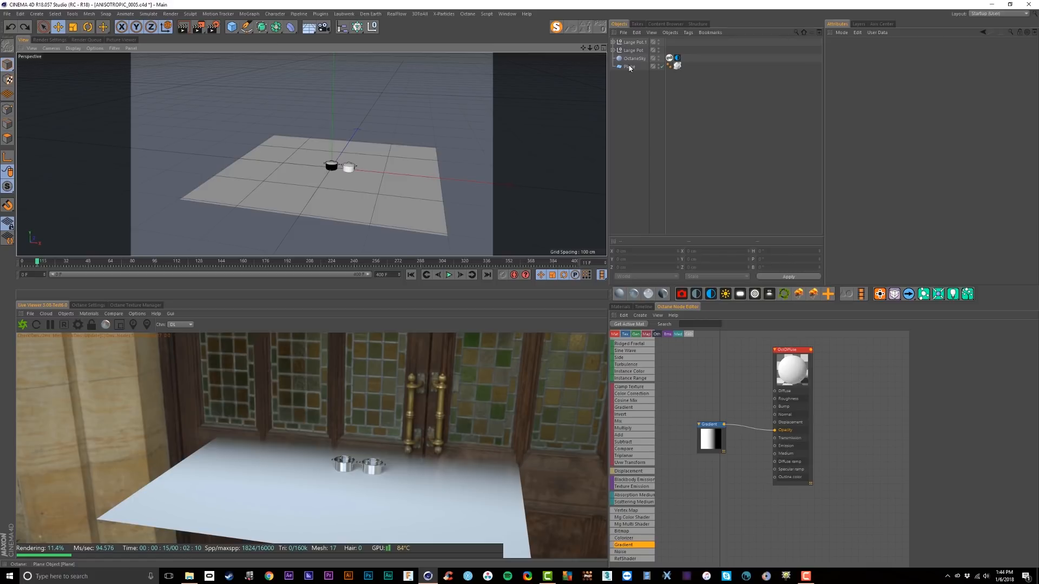
Duplicate the ground Plane and move the copy back to about 477 cm in Z.
{"action": "left_click_drag", "start_coordinate": [631, 69], "coordinate": [631, 72], "text": "ctrl"}
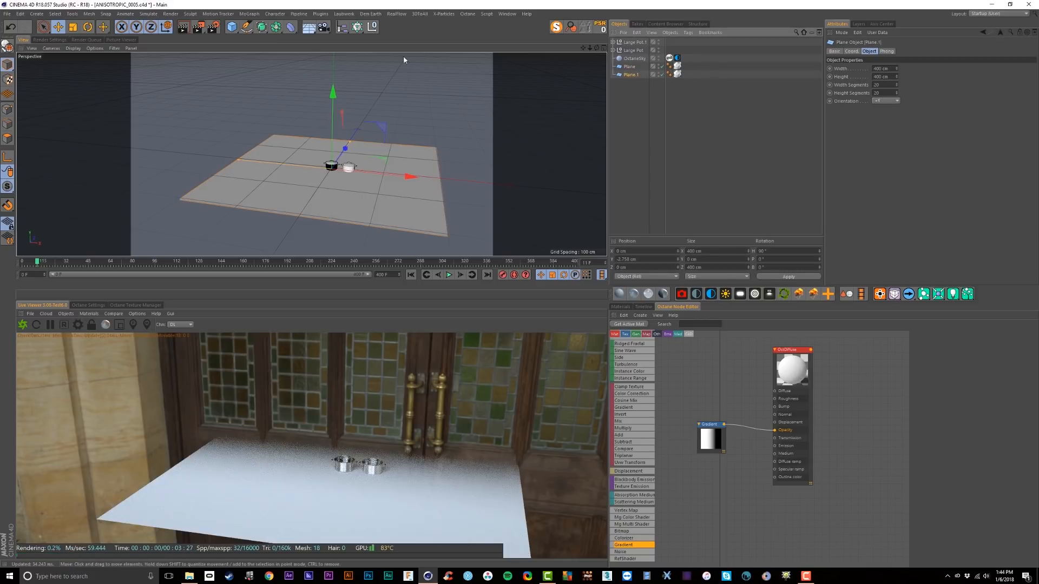
{"action": "left_click_drag", "start_coordinate": [382, 128], "coordinate": [381, 112]}
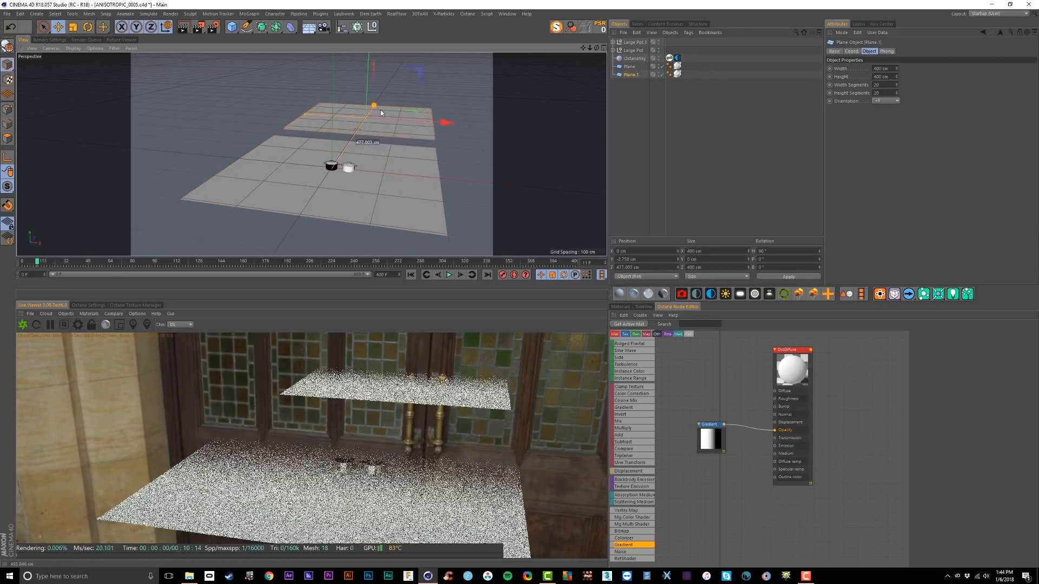
Create a new Octane diffuse material and apply it to Plane.1 in place of the gradient material.
{"action": "left_click", "coordinate": [620, 307]}
{"action": "left_click", "coordinate": [620, 295]}
{"action": "left_click_drag", "start_coordinate": [681, 74], "coordinate": [679, 75]}
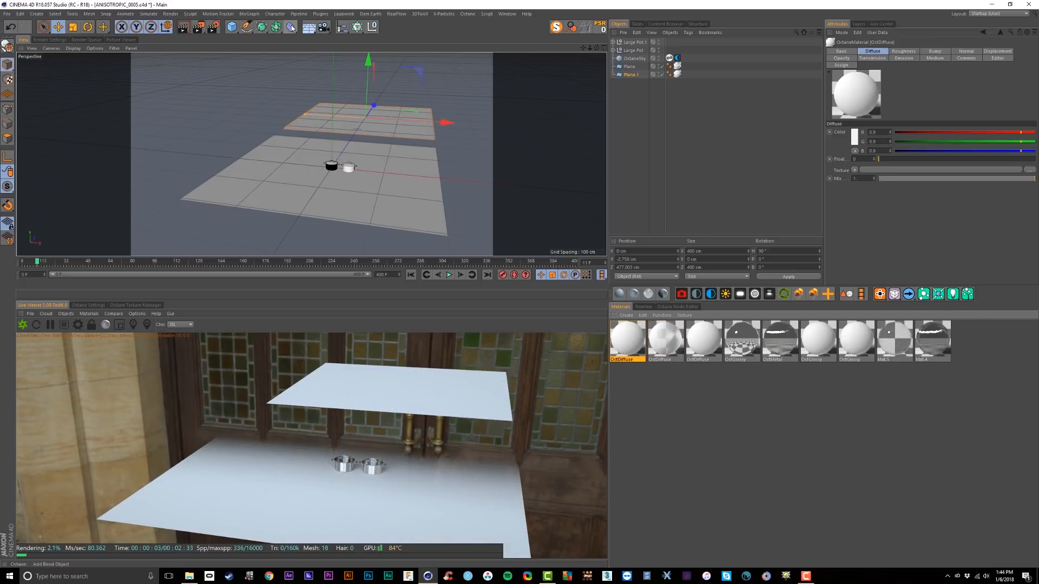
Add a Bend deformer as a child of Plane.1 with a strength of about 15°.
{"action": "left_click", "coordinate": [291, 27], "text": "shift"}
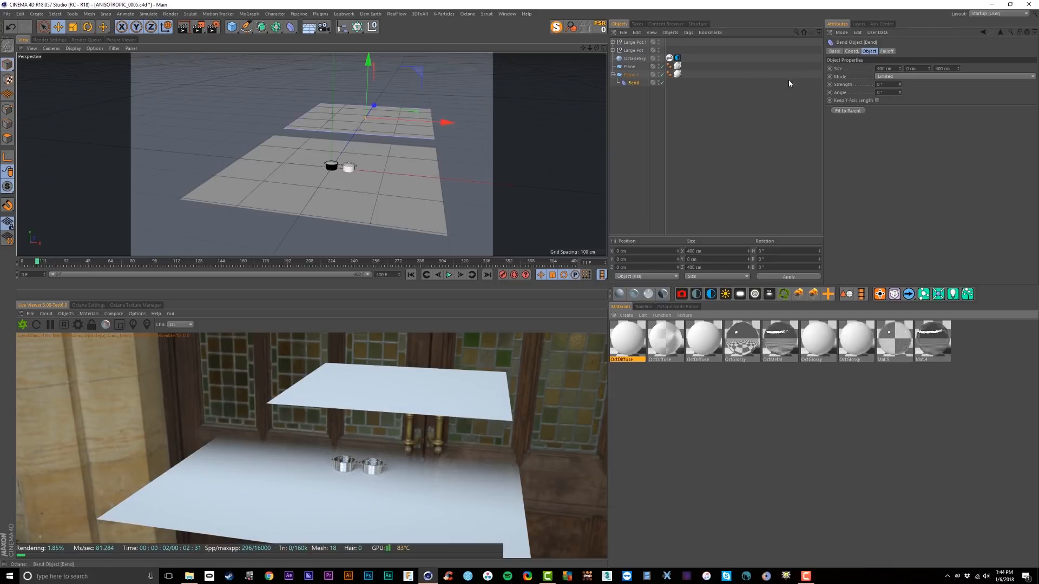
{"action": "left_click_drag", "start_coordinate": [899, 85], "coordinate": [899, 62]}
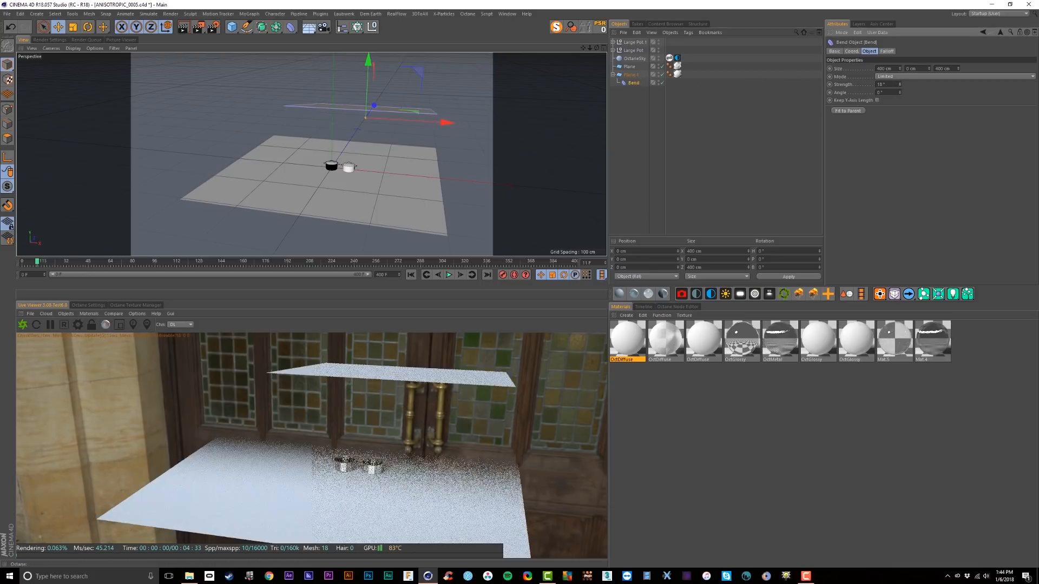
Rotate the Bend deformer to H 180° and B -90°, and fit it to its parent plane.
{"action": "key", "text": "r"}
{"action": "left_click_drag", "start_coordinate": [408, 91], "coordinate": [391, 151]}
{"action": "left_click_drag", "start_coordinate": [431, 115], "coordinate": [370, 128], "text": "alt"}
{"action": "left_click_drag", "start_coordinate": [351, 80], "coordinate": [341, 150]}
{"action": "left_click_drag", "start_coordinate": [390, 118], "coordinate": [428, 113], "text": "alt"}
{"action": "mouse_move", "coordinate": [359, 134]}
{"action": "left_mouse_down"}
{"action": "mouse_move", "coordinate": [417, 109]}
{"action": "mouse_move", "coordinate": [365, 118]}
{"action": "mouse_move", "coordinate": [338, 106]}
{"action": "mouse_move", "coordinate": [348, 136]}
{"action": "left_mouse_up"}
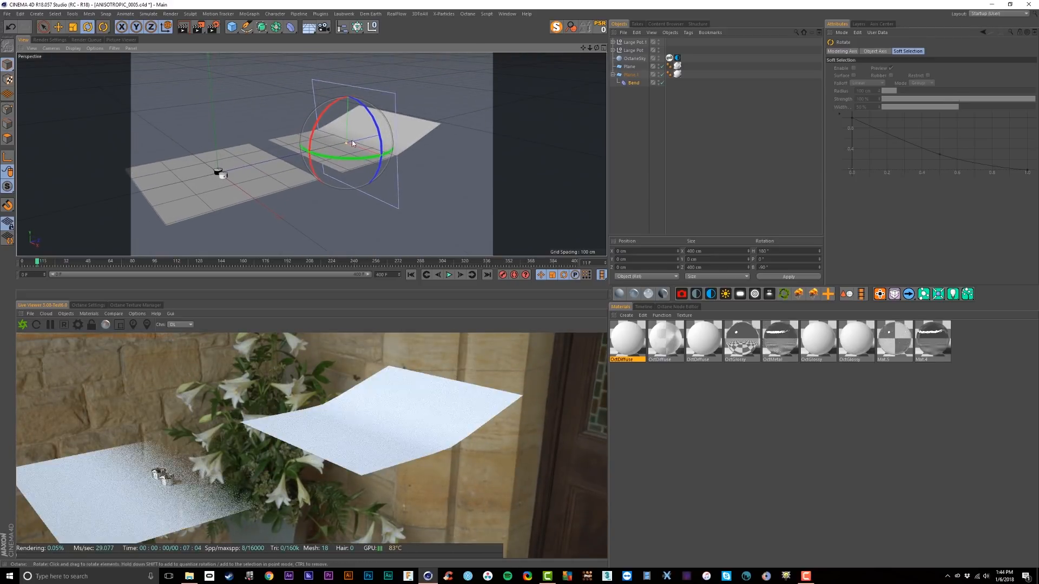
{"action": "left_click", "coordinate": [632, 83]}
{"action": "left_click", "coordinate": [848, 111]}
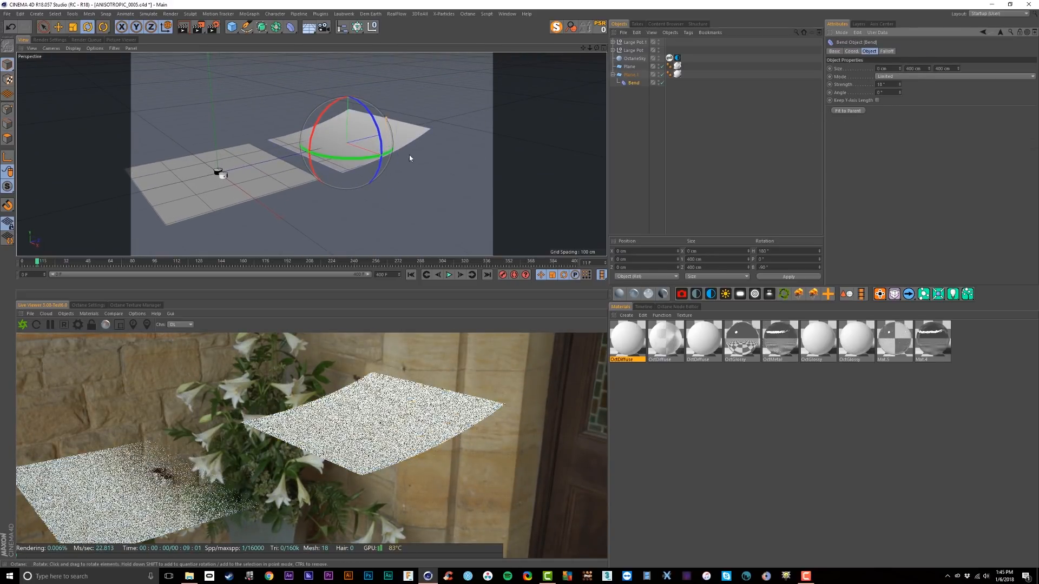
Enlarge Plane.1 to 674 cm square and offset its Bend deformer to about 106 cm in X.
{"action": "left_click_drag", "start_coordinate": [424, 156], "coordinate": [365, 139], "text": "alt"}
{"action": "middle_click_drag", "start_coordinate": [365, 140], "coordinate": [372, 163], "text": "alt"}
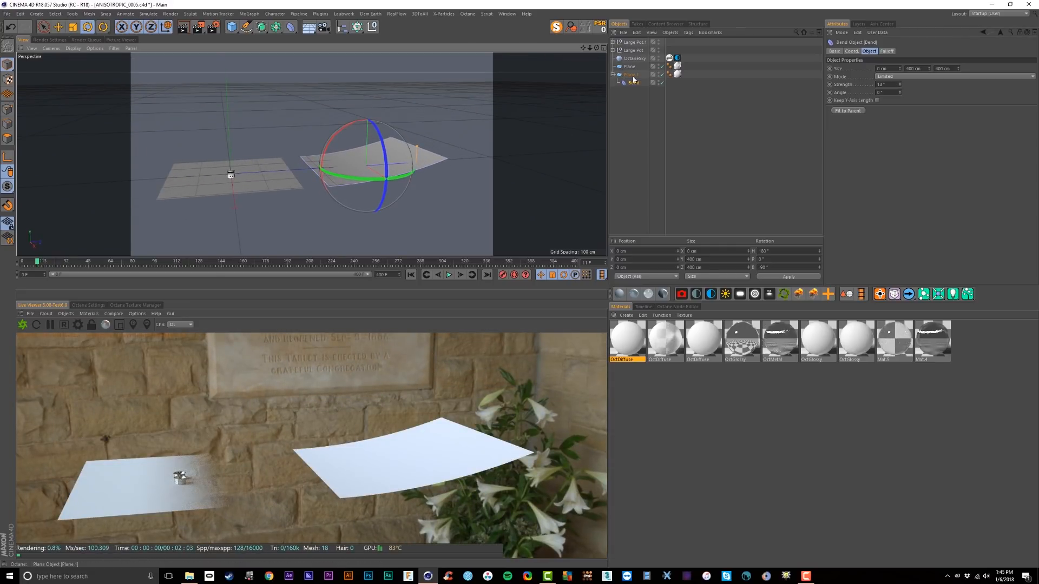
{"action": "left_click", "coordinate": [633, 76]}
{"action": "key", "text": "t"}
{"action": "mouse_move", "coordinate": [441, 148]}
{"action": "left_mouse_down"}
{"action": "mouse_move", "coordinate": [492, 145]}
{"action": "mouse_move", "coordinate": [453, 156]}
{"action": "left_mouse_up"}
{"action": "key", "text": "e"}
{"action": "left_click", "coordinate": [633, 83]}
{"action": "left_click_drag", "start_coordinate": [390, 164], "coordinate": [425, 162]}
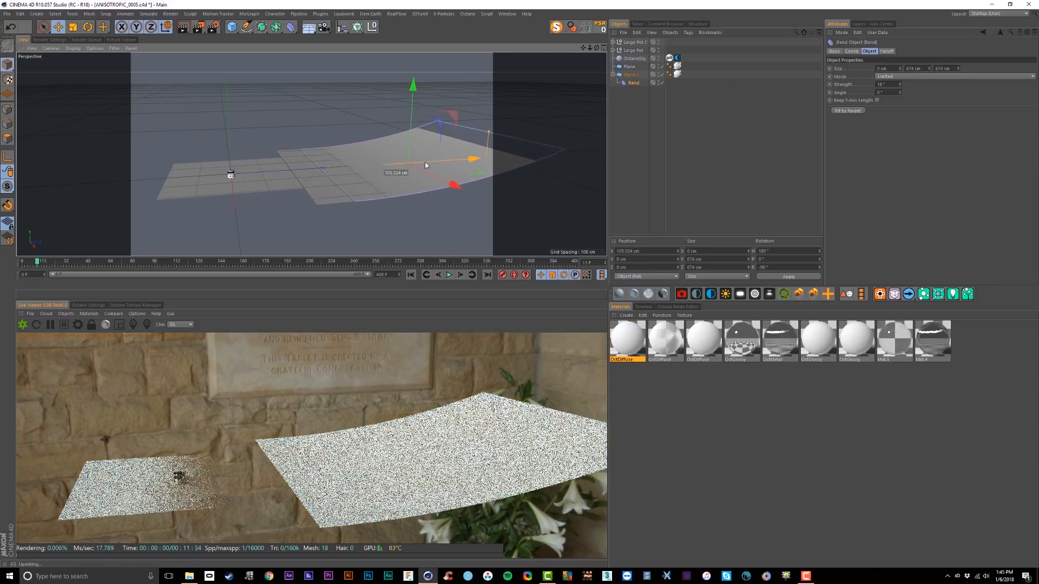
Increase Plane.1's height segments, then raise the Bend strength to about 94° with the deformer placed at about 81 cm in X.
{"action": "left_click", "coordinate": [631, 74]}
{"action": "left_click_drag", "start_coordinate": [896, 94], "coordinate": [895, 82]}
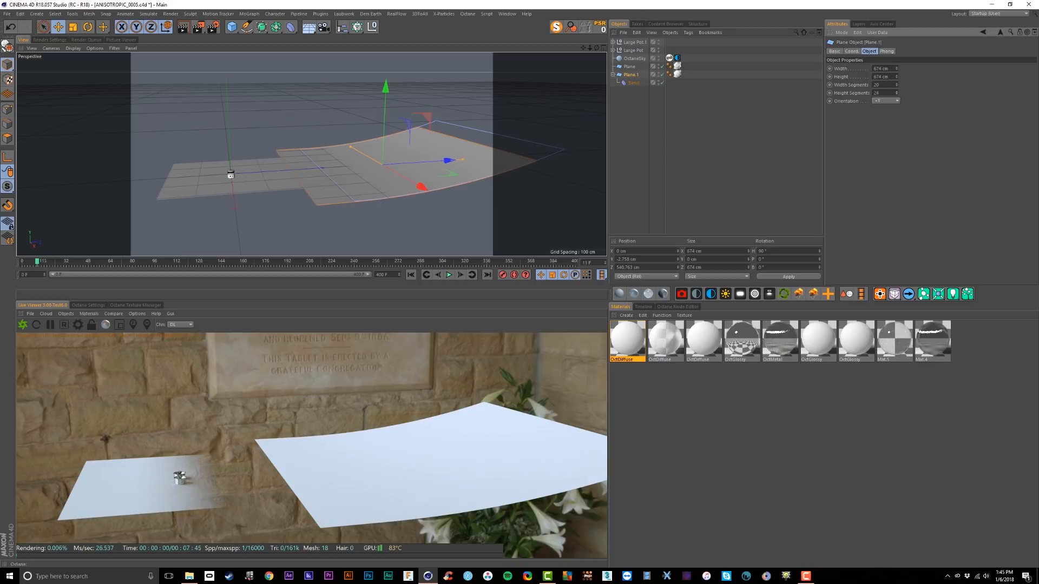
{"action": "left_click", "coordinate": [634, 83]}
{"action": "left_click_drag", "start_coordinate": [899, 86], "coordinate": [900, 62]}
{"action": "left_click_drag", "start_coordinate": [473, 159], "coordinate": [448, 161]}
{"action": "left_click", "coordinate": [418, 163]}
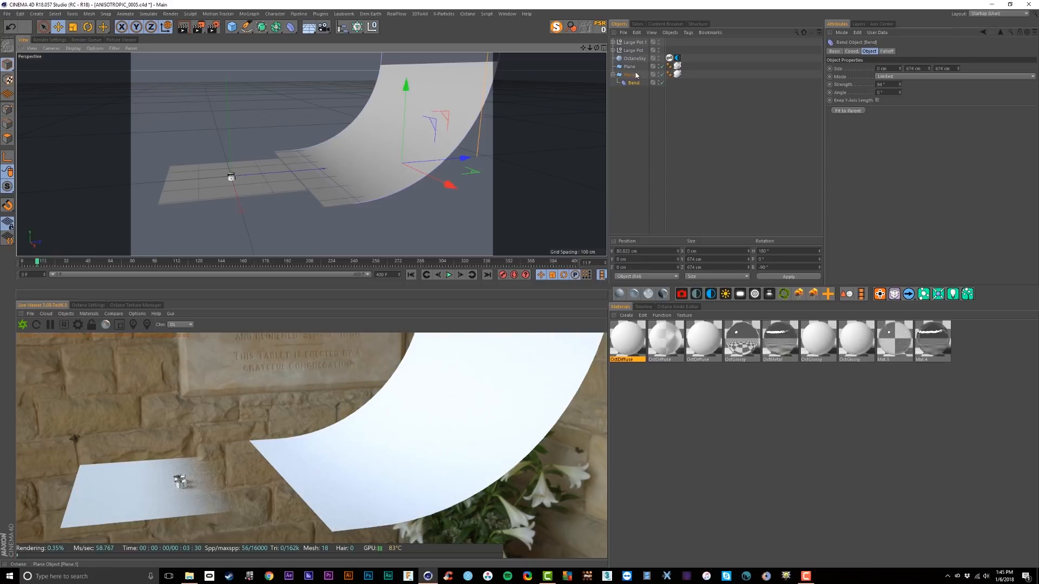
Slide the curved Plane.1 toward the pots to about 311 cm in Z and lower it to about -7.17 cm in Y.
{"action": "left_click_drag", "start_coordinate": [406, 166], "coordinate": [361, 168]}
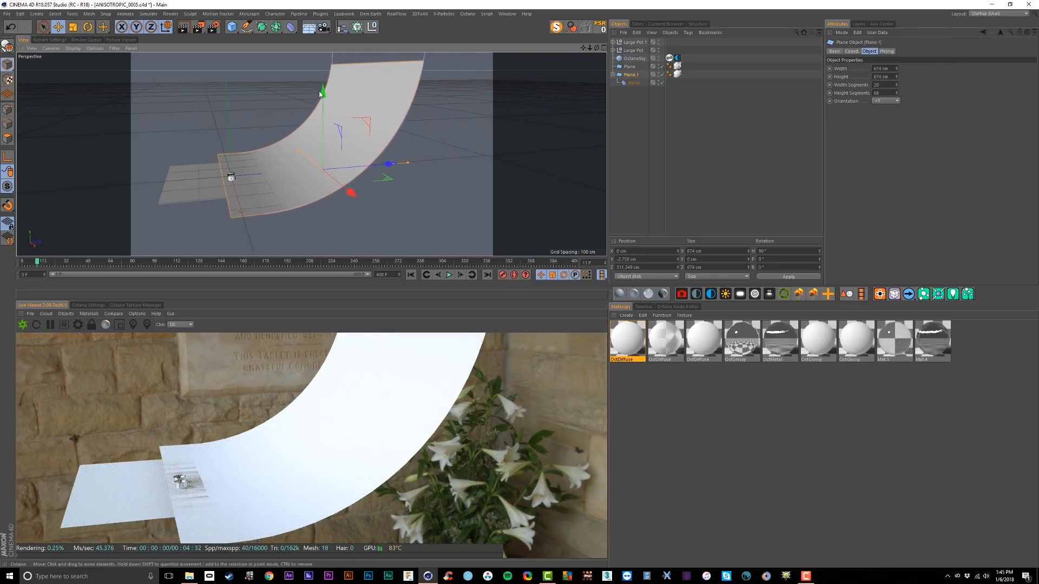
{"action": "left_click_drag", "start_coordinate": [323, 95], "coordinate": [323, 96]}
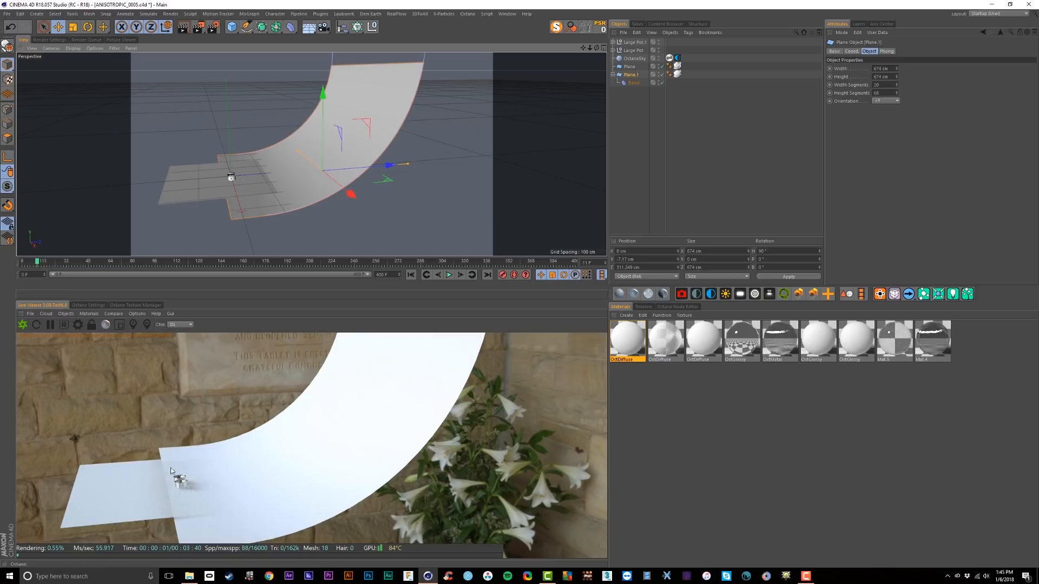
{"action": "left_click_drag", "start_coordinate": [276, 231], "coordinate": [236, 177], "text": "alt"}
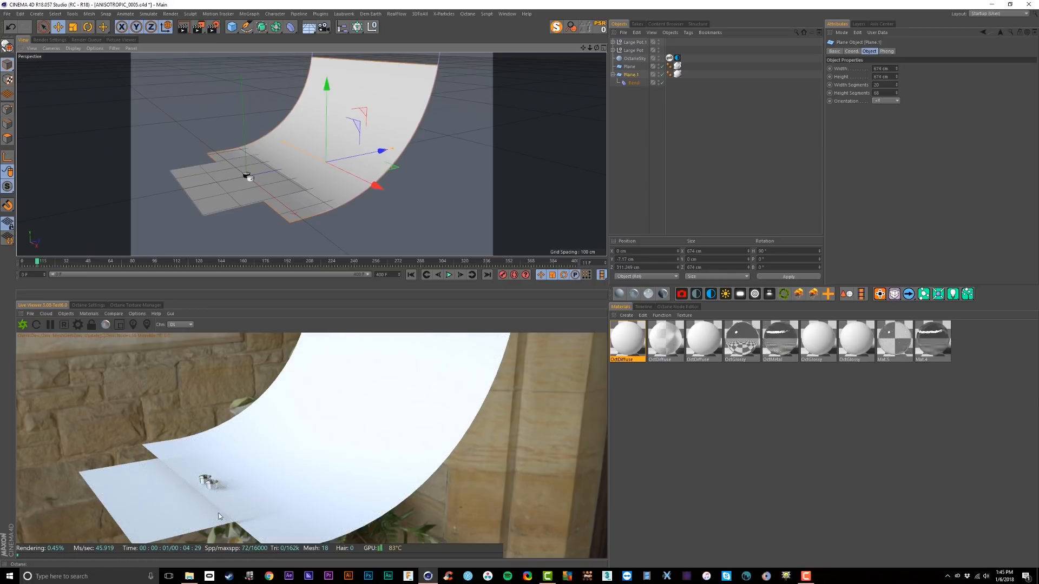
Shift the ground Plane toward the curved backdrop, and move Plane.1 back to about 350 cm in Z.
{"action": "left_click", "coordinate": [634, 68]}
{"action": "left_click_drag", "start_coordinate": [278, 170], "coordinate": [306, 165]}
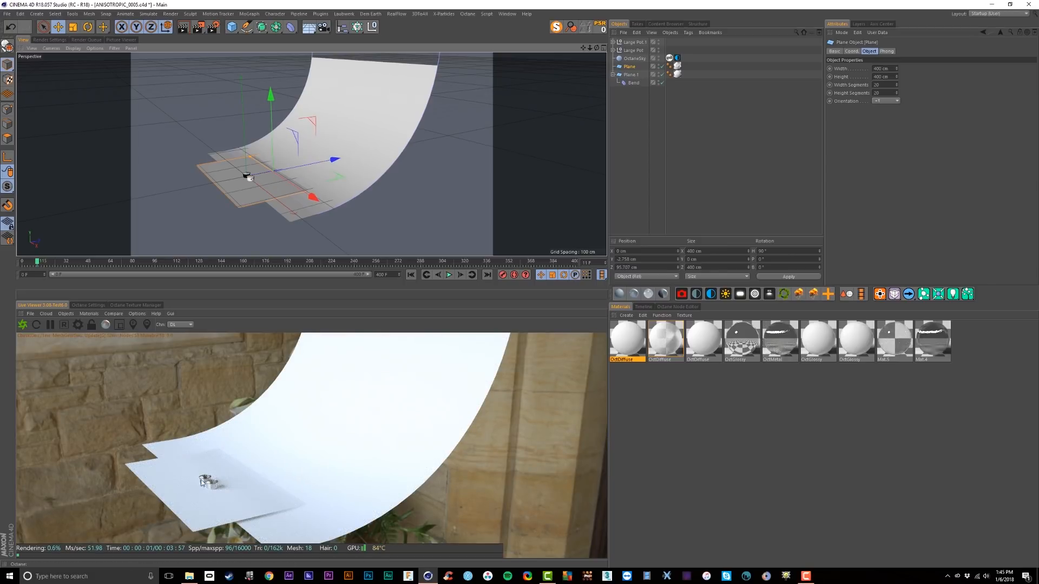
{"action": "left_click", "coordinate": [631, 74]}
{"action": "left_click_drag", "start_coordinate": [323, 161], "coordinate": [356, 156]}
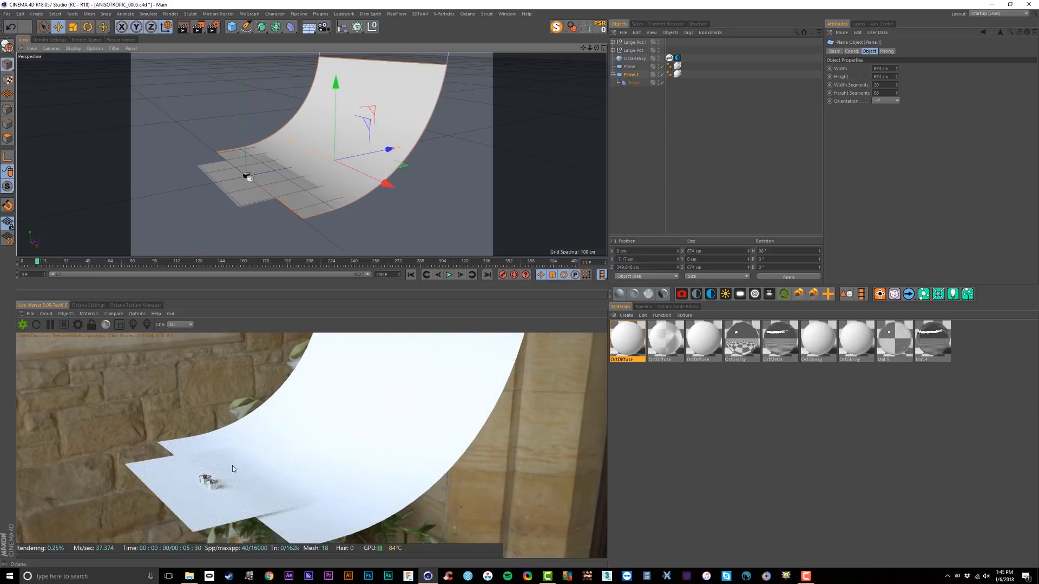
Undo the view changes to return to the close front view of both pots, and save the scene.
{"action": "scroll", "coordinate": [365, 158], "scroll_direction": "up", "scroll_amount": 3}
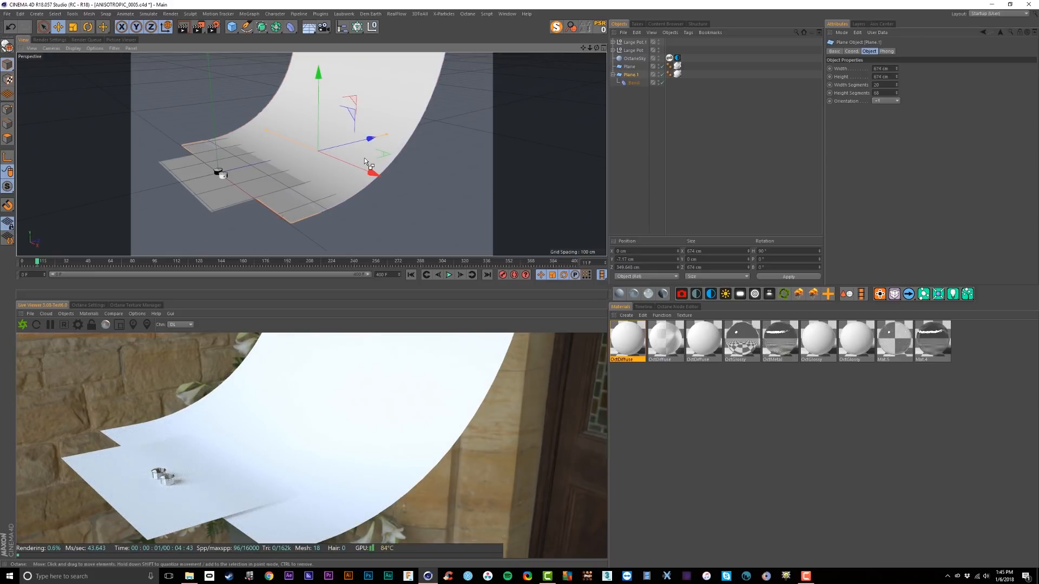
{"action": "key", "text": "ctrl+shift+z"}
{"action": "key", "text": "ctrl+shift+z"}
{"action": "key", "text": "ctrl+shift+z"}
{"action": "key", "text": "ctrl+shift+z"}
{"action": "key", "text": "ctrl+shift+z"}
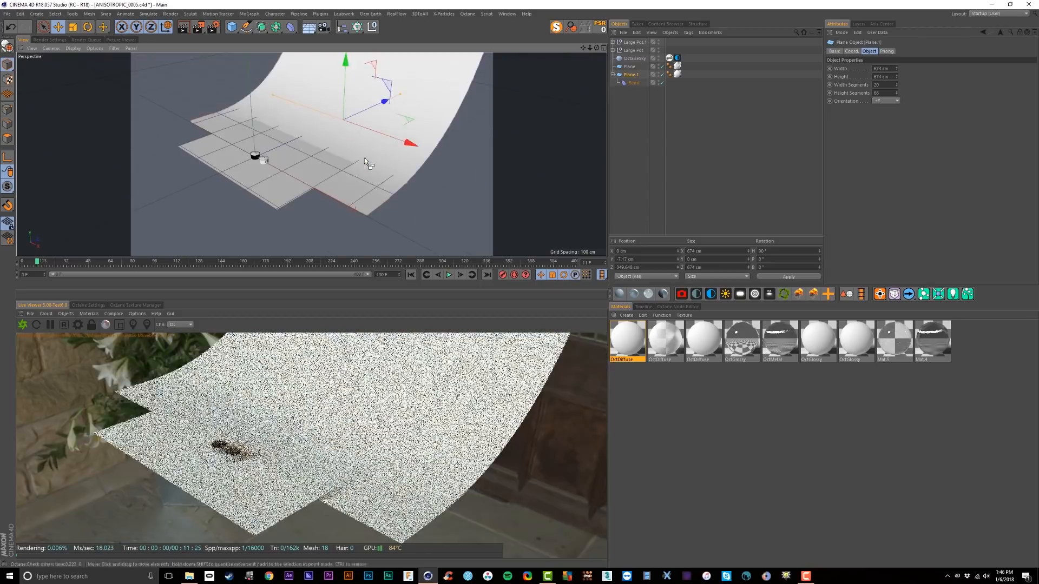
{"action": "key", "text": "ctrl+shift+z"}
{"action": "key", "text": "ctrl+shift+z"}
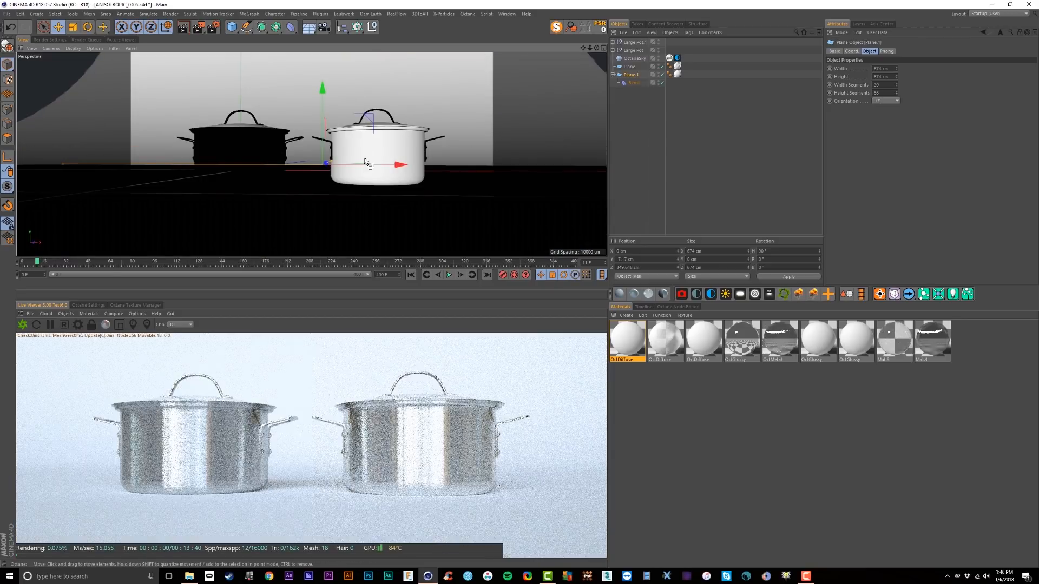
{"action": "key", "text": "ctrl+s"}
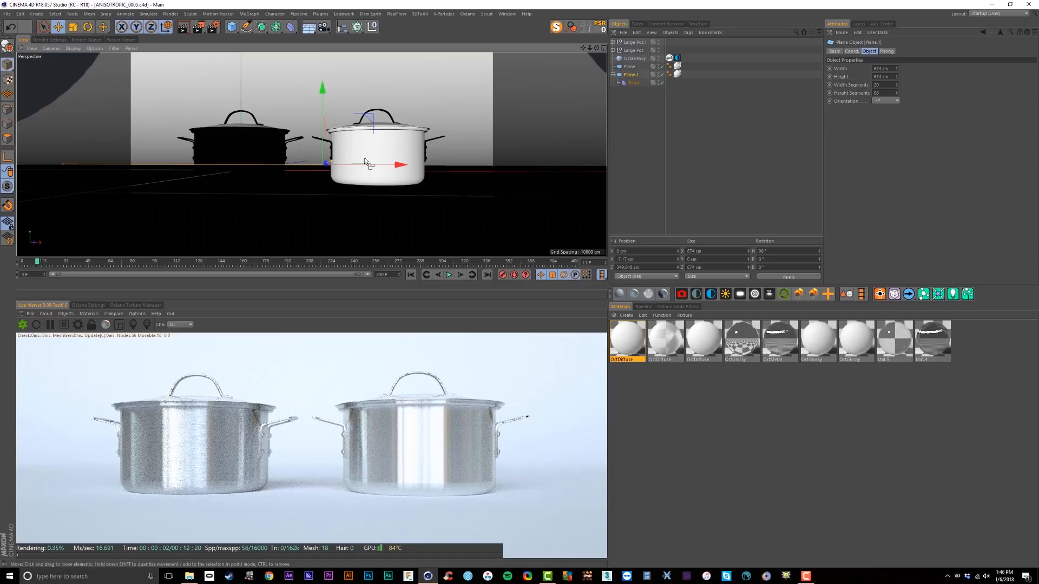
Darken the ground Plane material's diffuse colour to a near-black grey of about 0.047 per RGB channel.
{"action": "double_click", "coordinate": [677, 66]}
{"action": "left_click", "coordinate": [855, 138]}
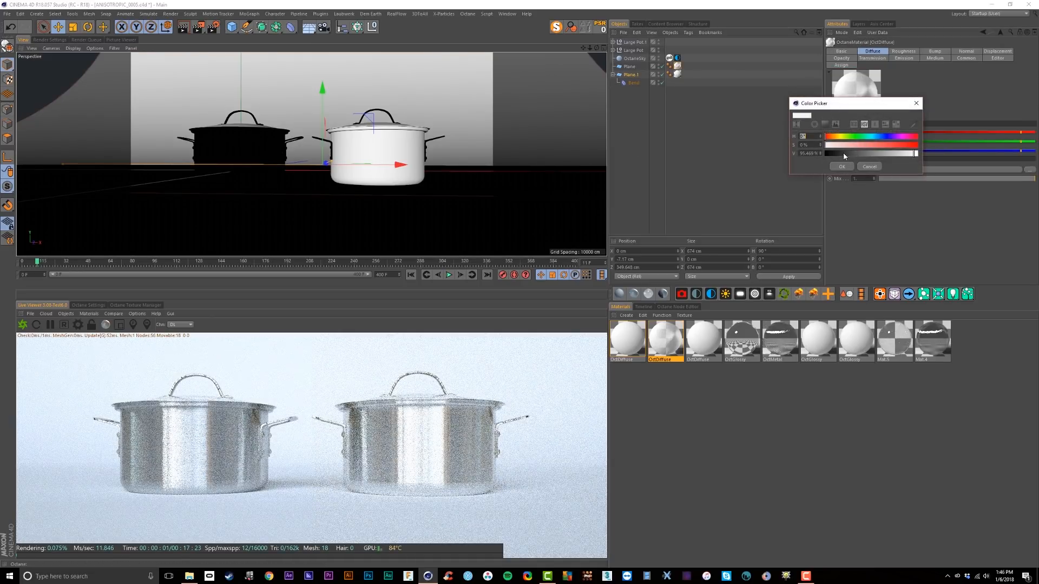
{"action": "left_click", "coordinate": [836, 167]}
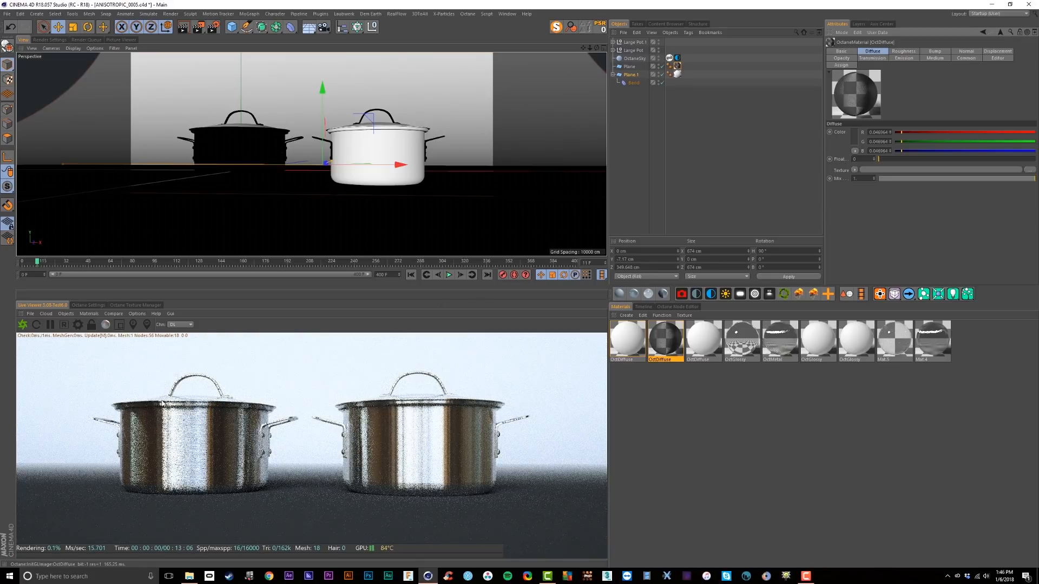
{"action": "left_click", "coordinate": [648, 453]}
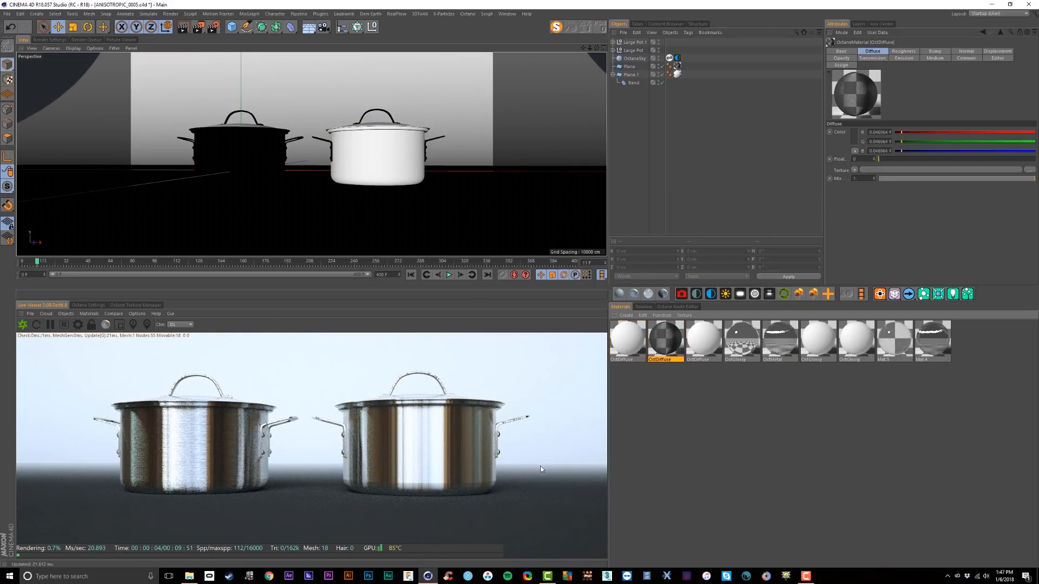
Shift the black knot of the ground material's opacity gradient slightly toward the white end.
{"action": "left_click", "coordinate": [677, 307]}
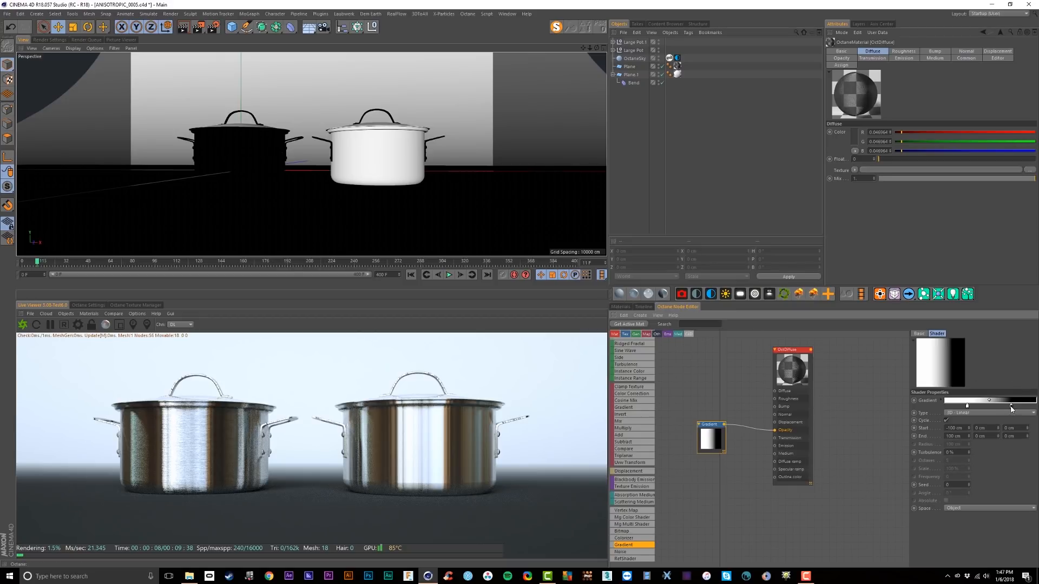
{"action": "left_click_drag", "start_coordinate": [1011, 407], "coordinate": [1002, 407]}
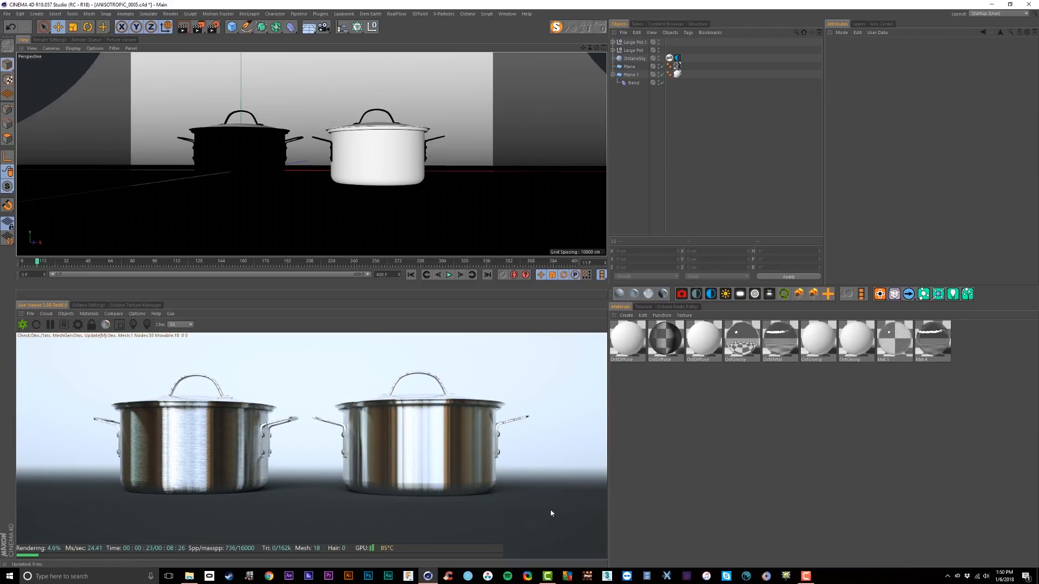
Create an expression that makes the ground Plane material's diffuse colour drive the Plane.1 backdrop material's diffuse colour.
{"action": "left_click", "coordinate": [664, 344]}
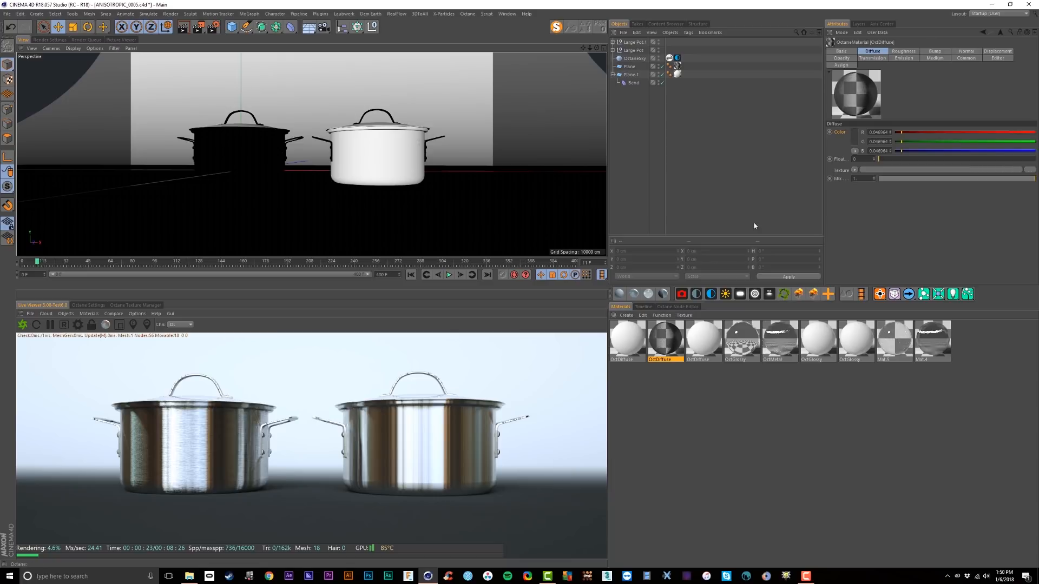
{"action": "right_click", "coordinate": [843, 135]}
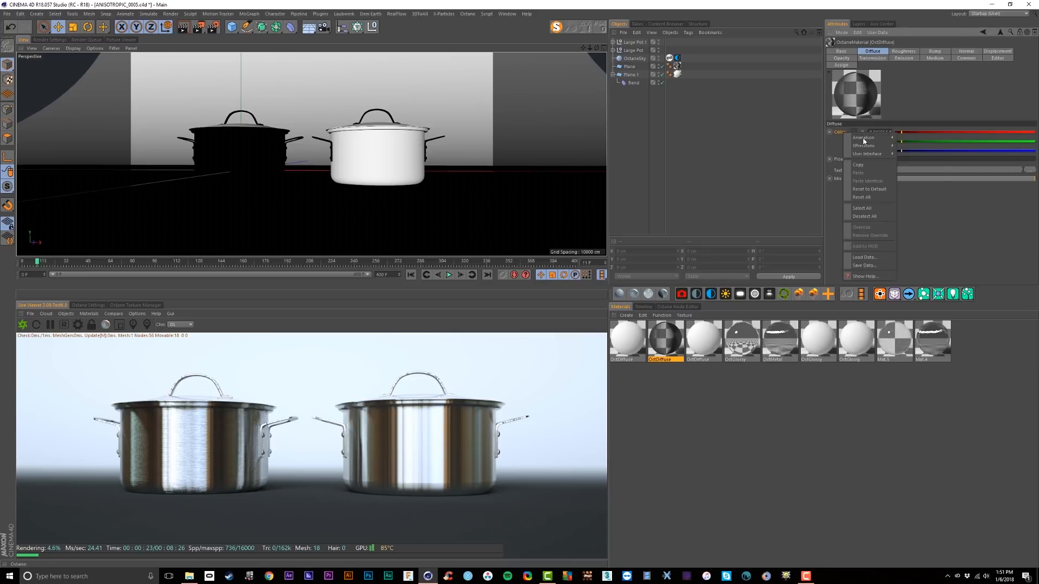
{"action": "mouse_move", "coordinate": [865, 148]}
{"action": "left_click", "coordinate": [908, 146]}
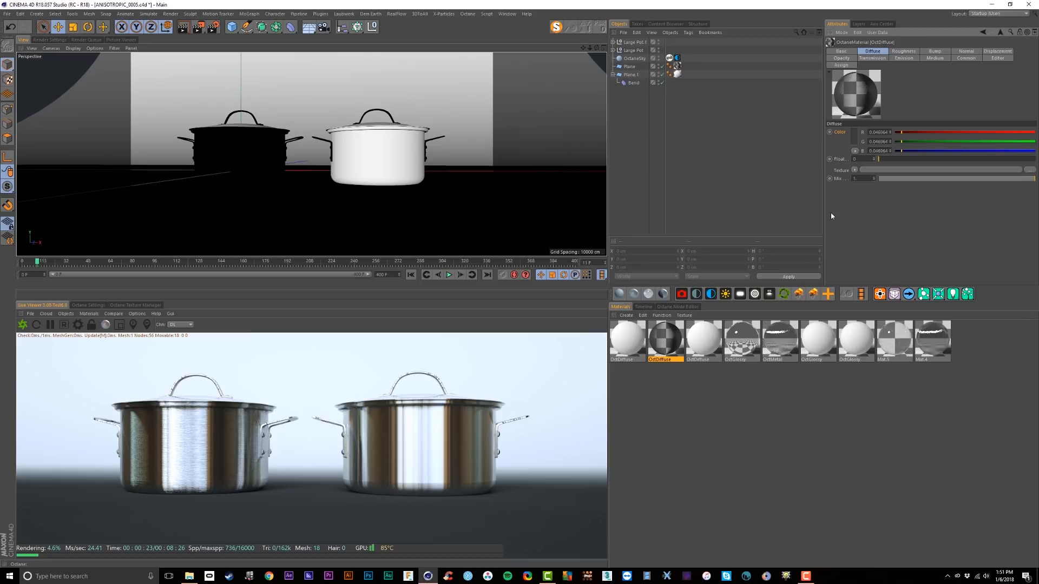
{"action": "right_click", "coordinate": [564, 417]}
{"action": "left_click", "coordinate": [579, 425]}
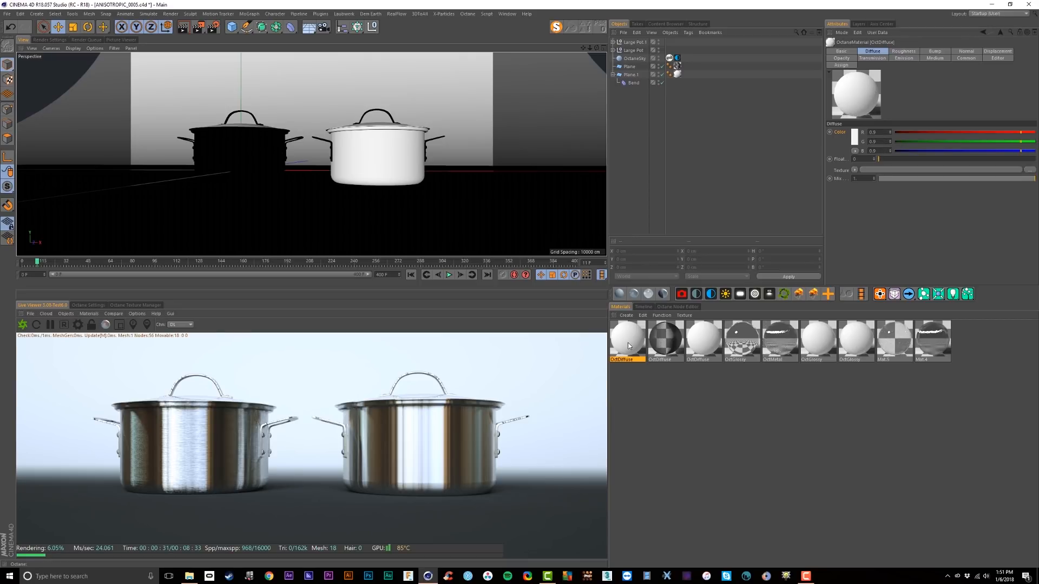
{"action": "right_click", "coordinate": [838, 133]}
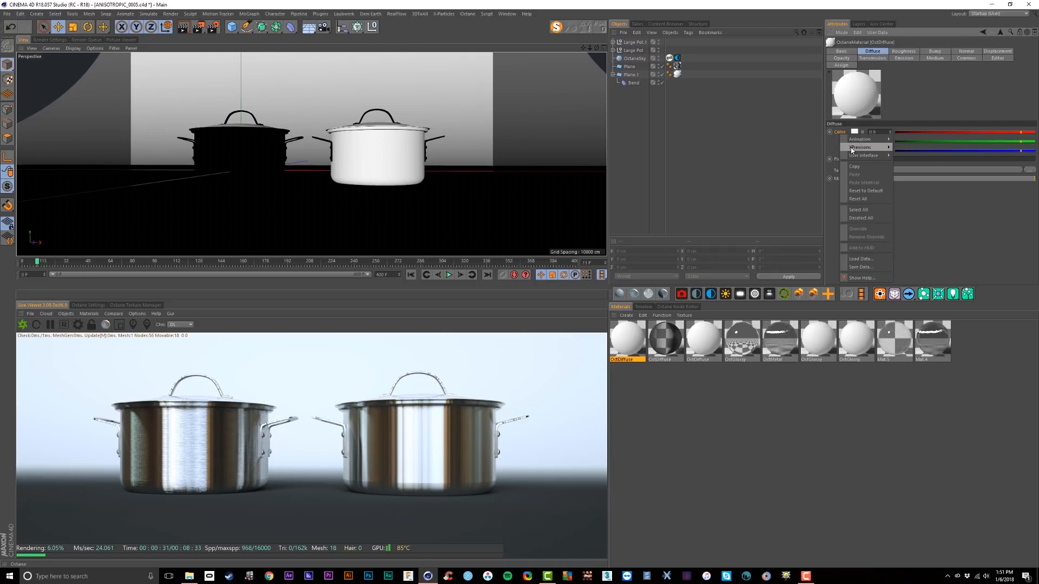
{"action": "mouse_move", "coordinate": [860, 147]}
{"action": "left_click", "coordinate": [914, 156]}
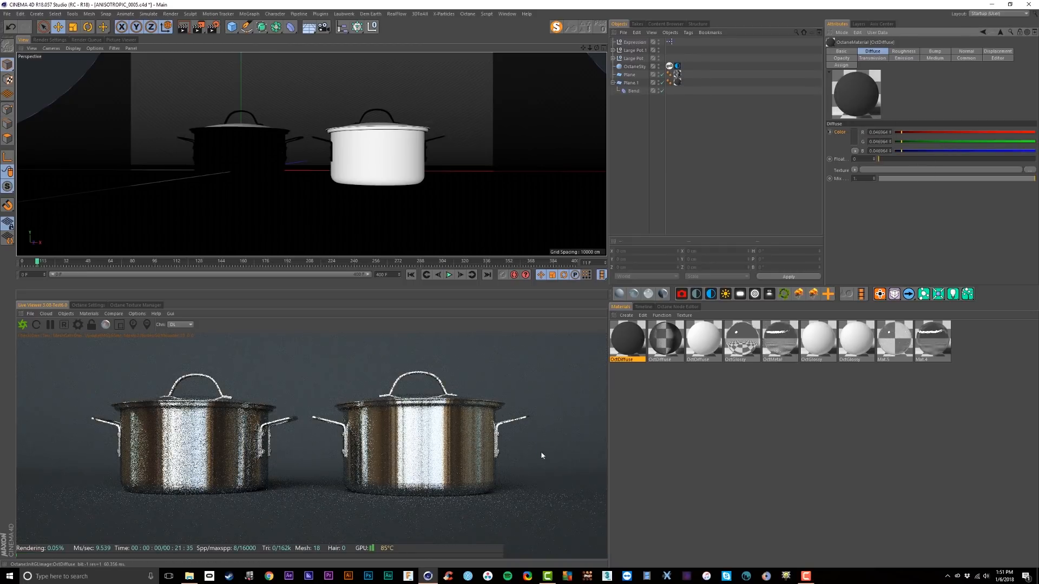
Test the colour link by setting the ground material's diffuse colour to a mid grey of about 0.393 per channel and updating the frame.
{"action": "left_click", "coordinate": [666, 340]}
{"action": "left_click", "coordinate": [858, 134]}
{"action": "left_click_drag", "start_coordinate": [854, 147], "coordinate": [863, 147]}
{"action": "left_click", "coordinate": [843, 160]}
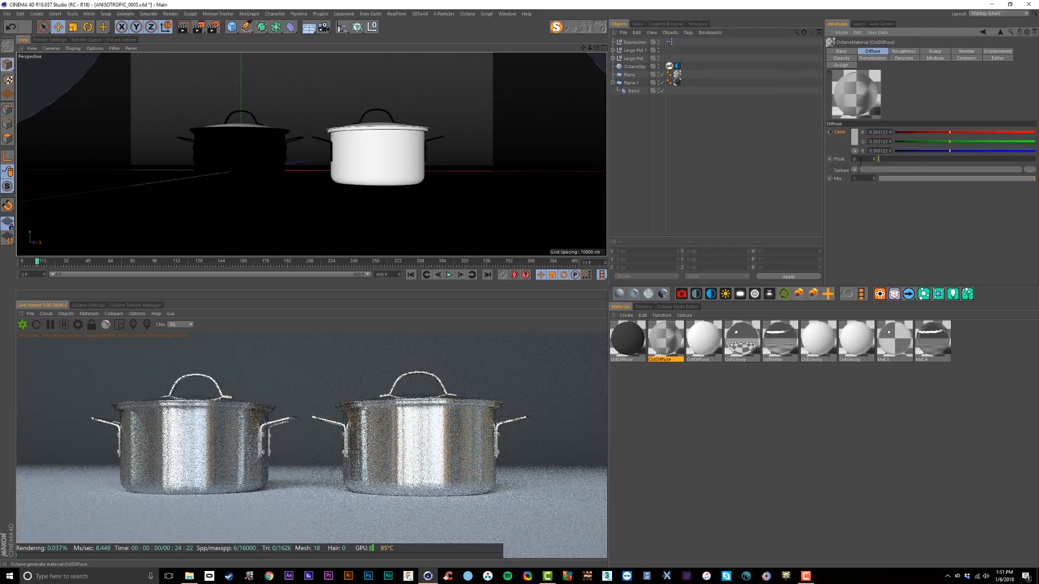
{"action": "left_click", "coordinate": [37, 262]}
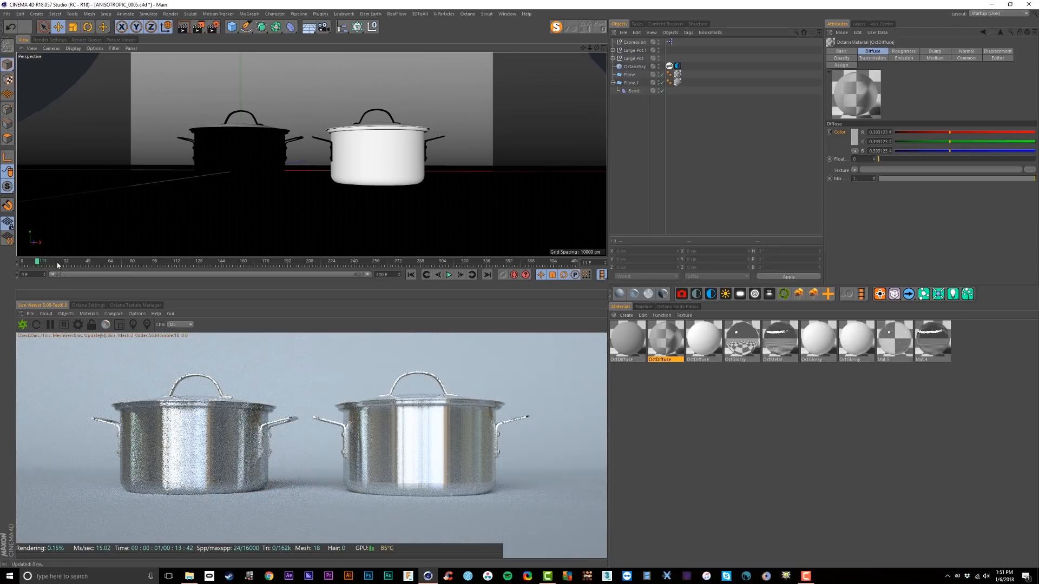
{"action": "key", "text": "g"}
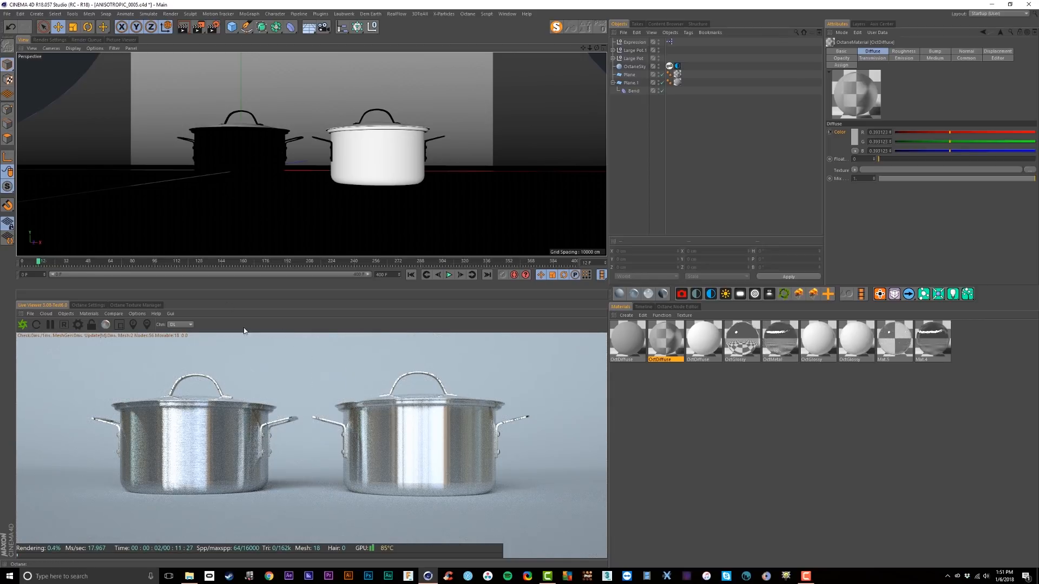
Brighten the ground material's diffuse colour to near-white and advance one frame to update the linked backdrop.
{"action": "left_click", "coordinate": [854, 137]}
{"action": "left_click_drag", "start_coordinate": [888, 160], "coordinate": [903, 163]}
{"action": "left_click", "coordinate": [838, 169]}
{"action": "key", "text": "g"}
Remove all unused materials from the scene.
{"action": "left_click", "coordinate": [683, 401]}
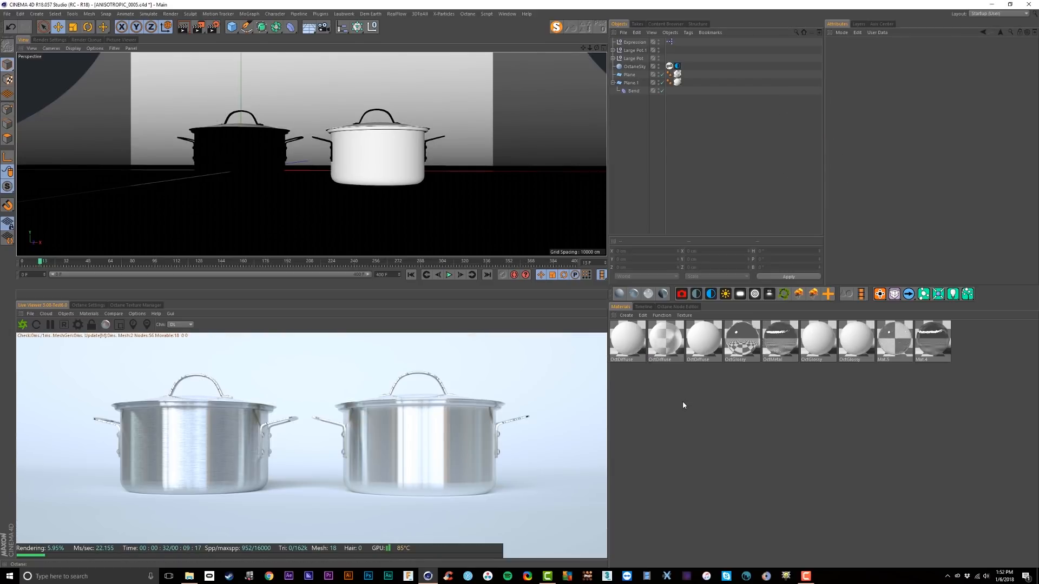
{"action": "left_click", "coordinate": [101, 316]}
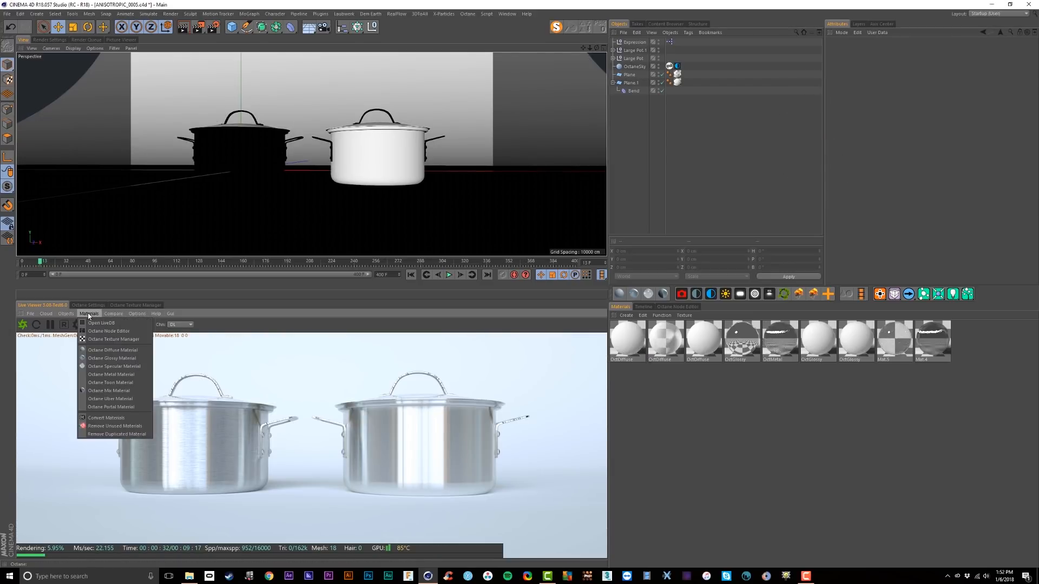
{"action": "left_click", "coordinate": [113, 426]}
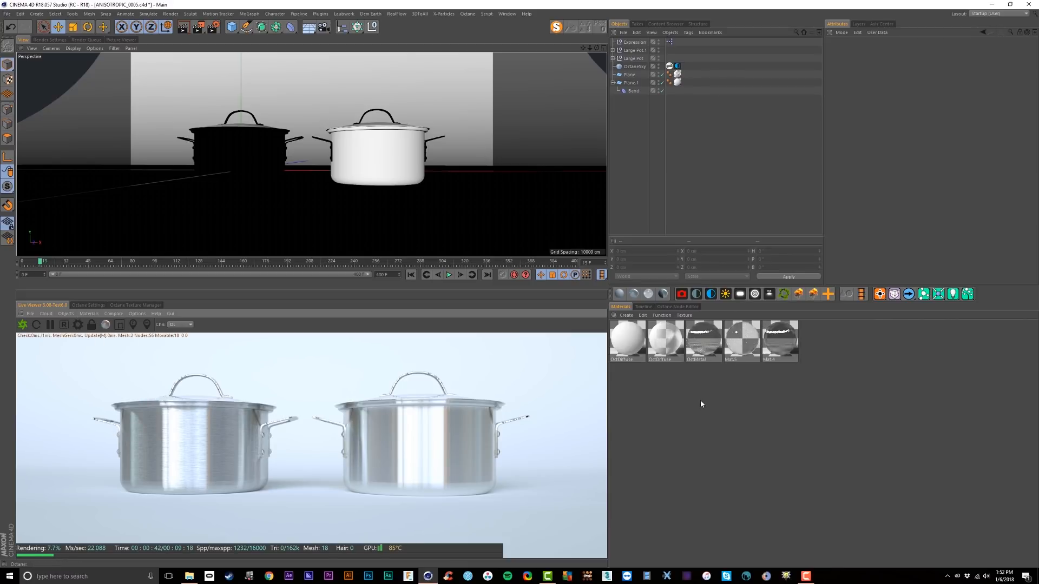
Change the ground Plane material's type to Glossy.
{"action": "left_click", "coordinate": [668, 351]}
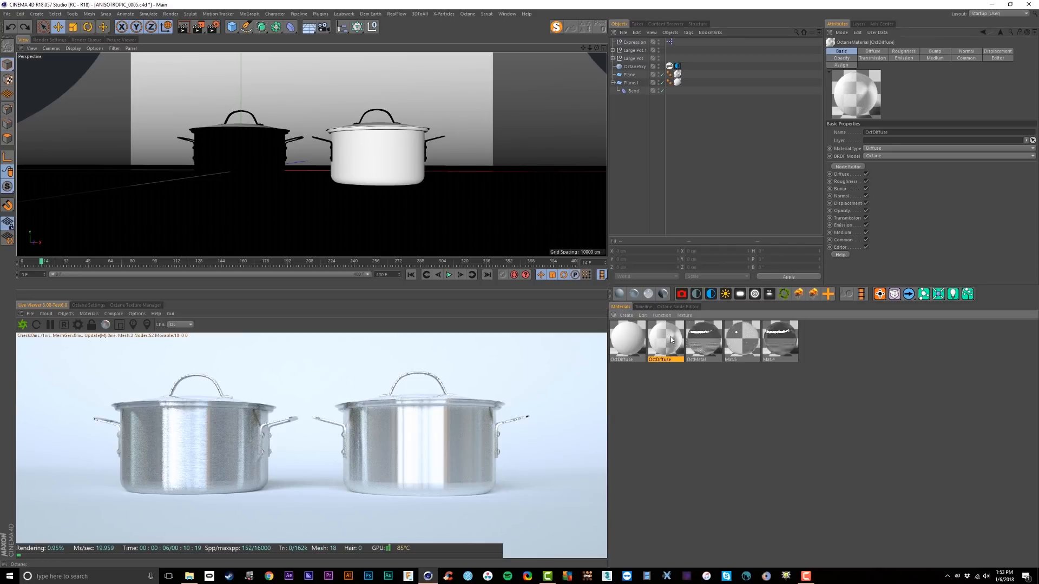
{"action": "left_click", "coordinate": [873, 51]}
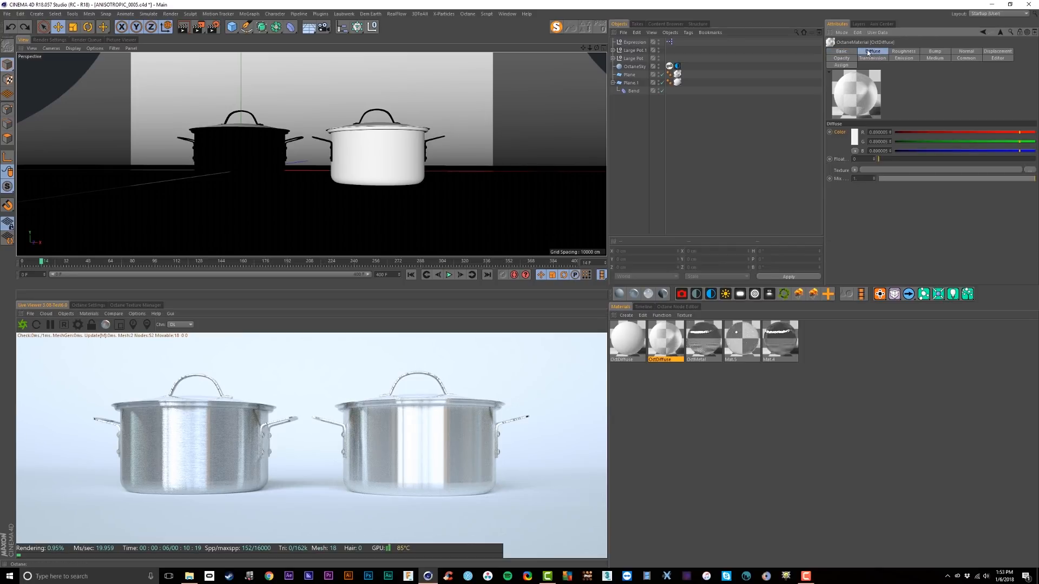
{"action": "left_click", "coordinate": [850, 51]}
{"action": "left_click", "coordinate": [877, 149]}
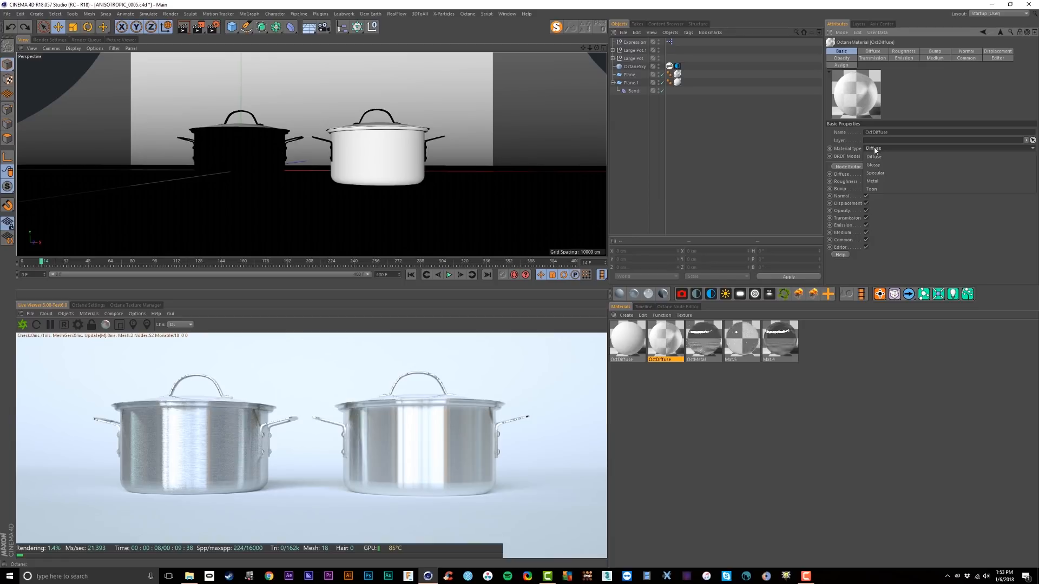
{"action": "left_click", "coordinate": [873, 164]}
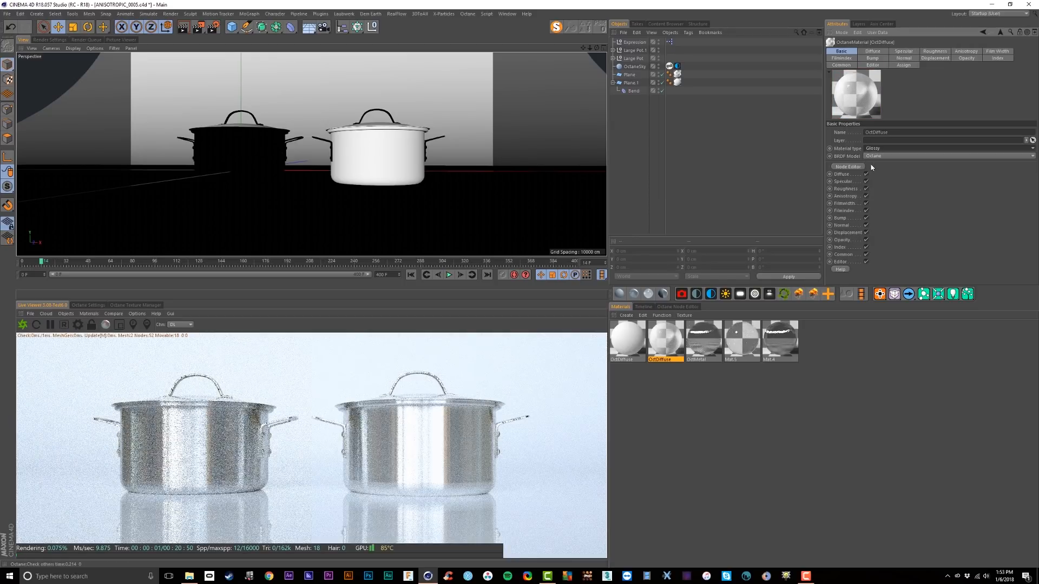
Darken the glossy ground material's diffuse colour to a dark grey of about 0.068 per RGB channel and save the scene.
{"action": "left_click", "coordinate": [872, 51]}
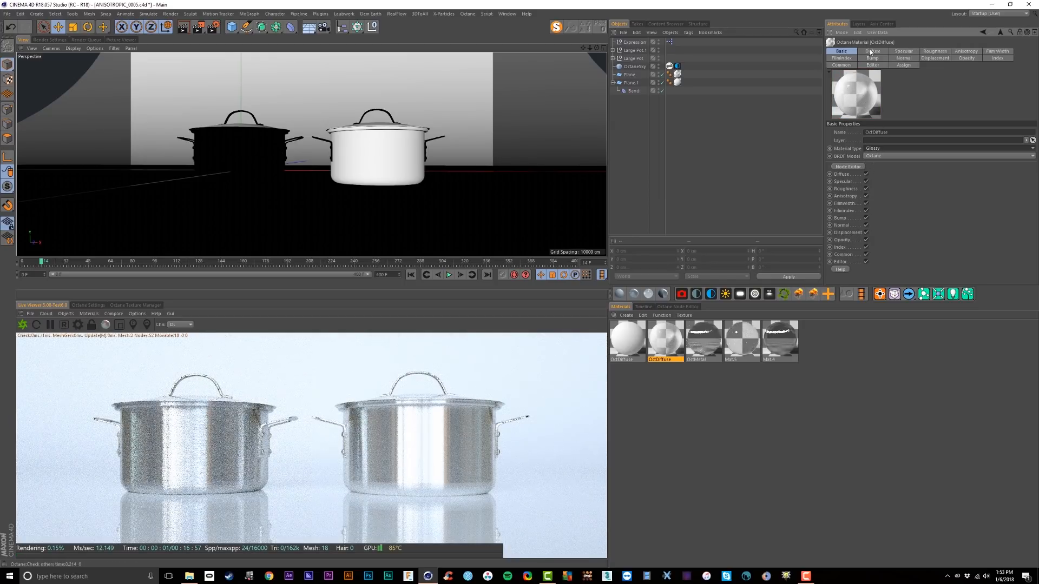
{"action": "left_click", "coordinate": [859, 160]}
{"action": "left_click", "coordinate": [849, 152]}
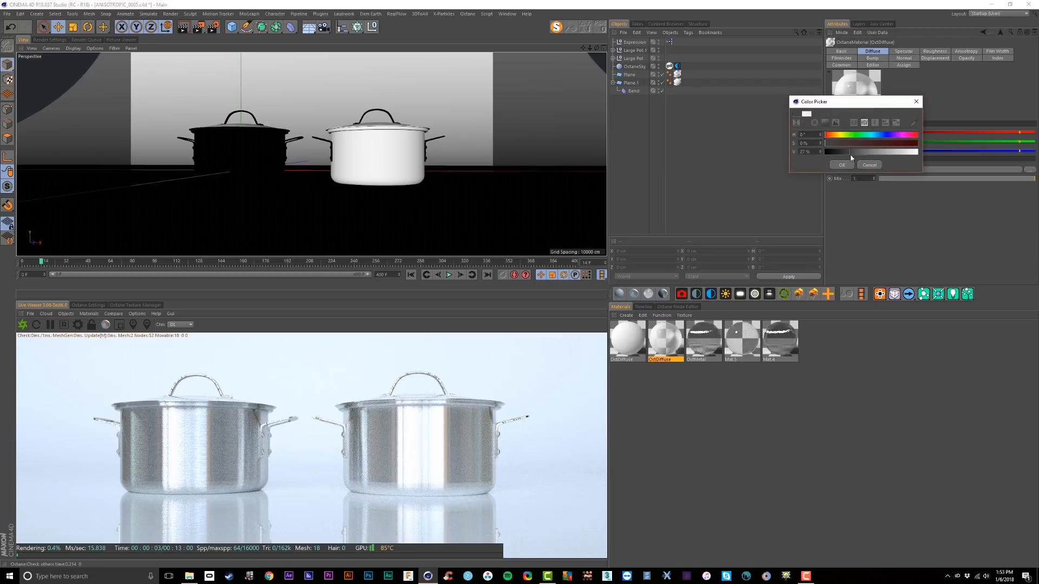
{"action": "left_click", "coordinate": [844, 163]}
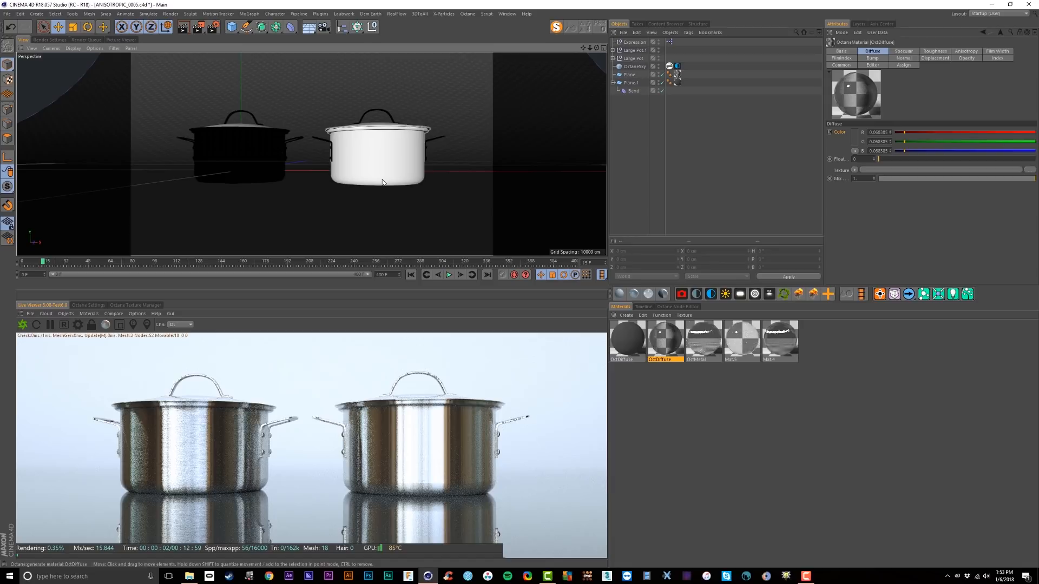
{"action": "key", "text": "f"}
{"action": "key", "text": "ctrl+s"}
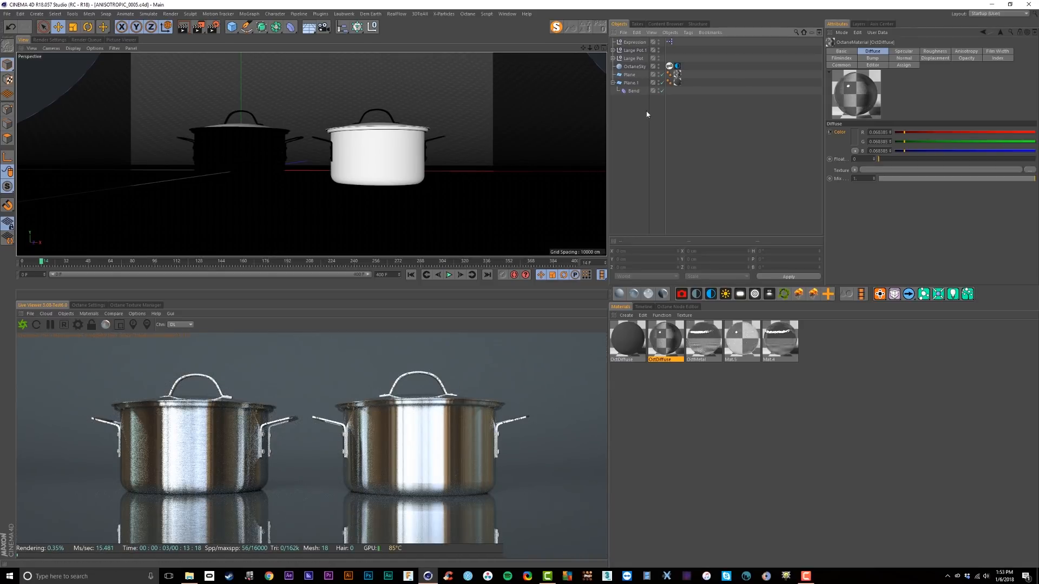
Disable the Plane.1 backdrop and add a second Octane sky with a texture environment.
{"action": "left_click", "coordinate": [660, 82]}
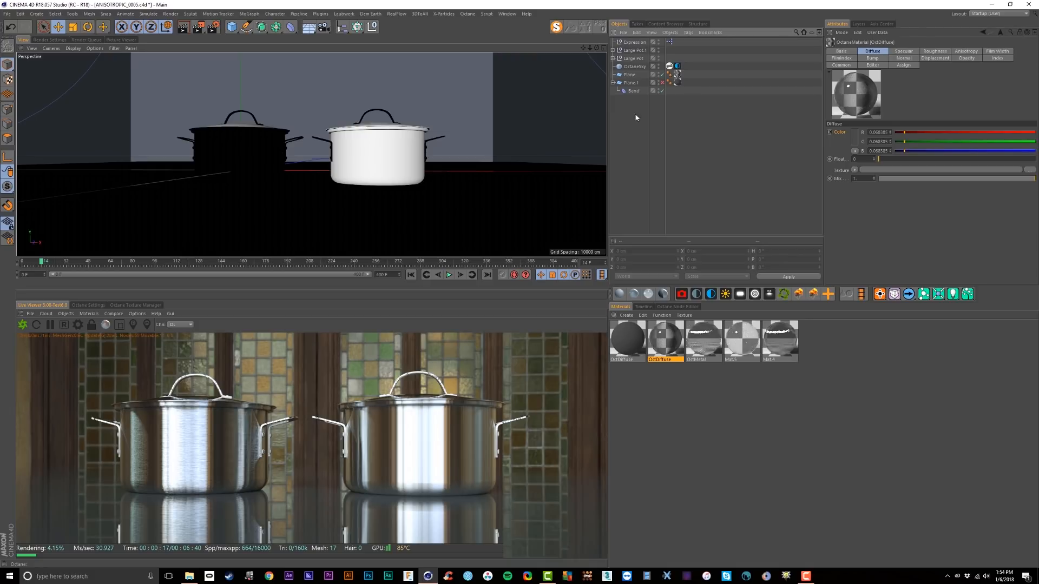
{"action": "left_click", "coordinate": [636, 66]}
{"action": "left_click", "coordinate": [932, 54]}
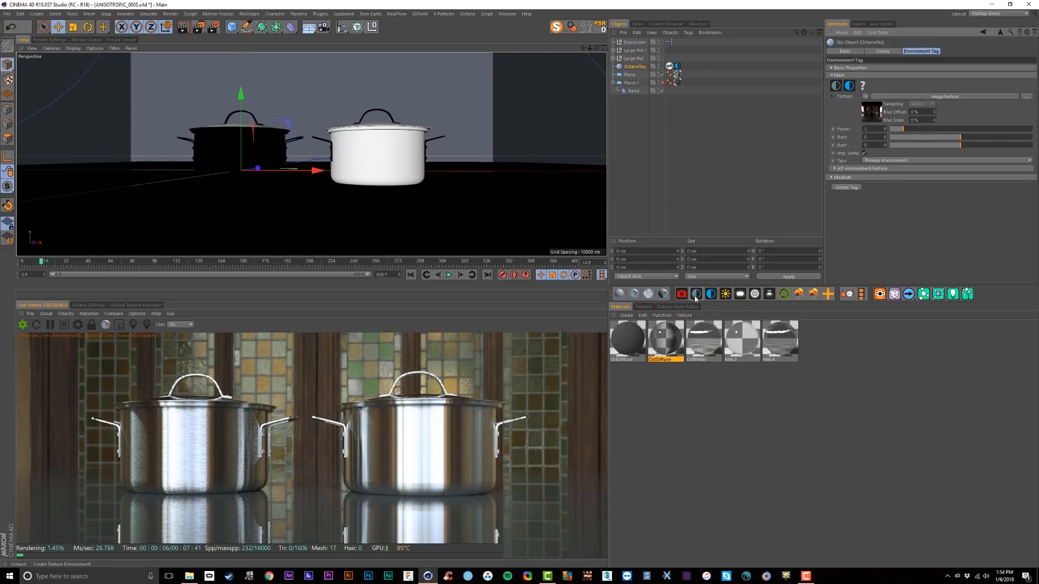
{"action": "left_click", "coordinate": [65, 313]}
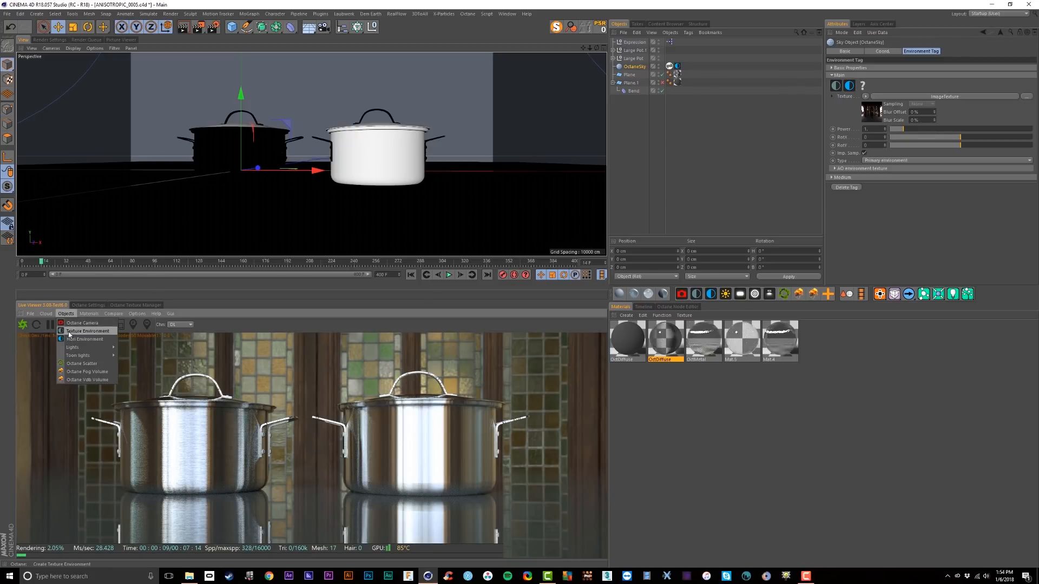
{"action": "left_click", "coordinate": [80, 335]}
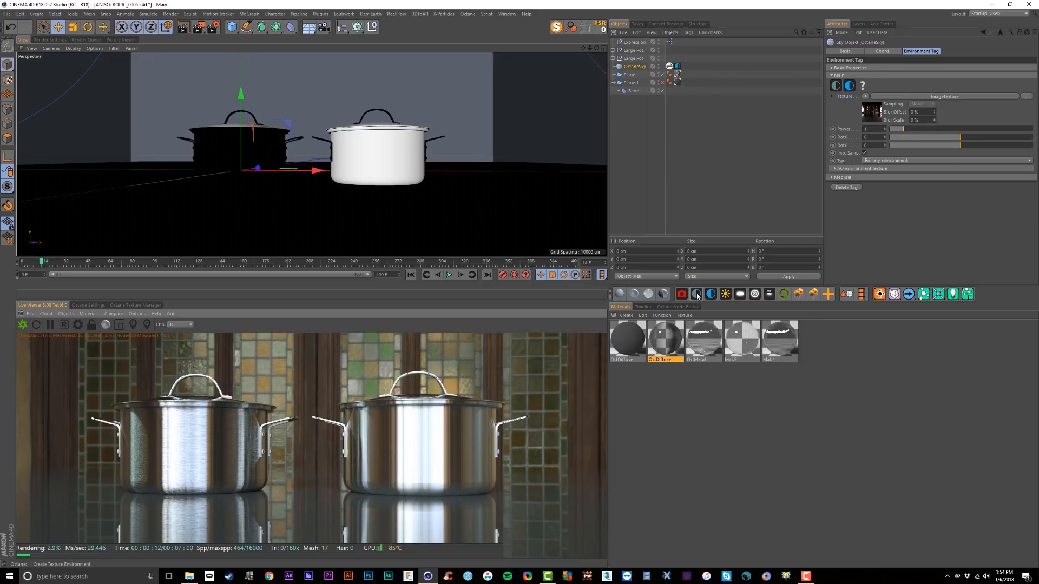
{"action": "left_click", "coordinate": [697, 295]}
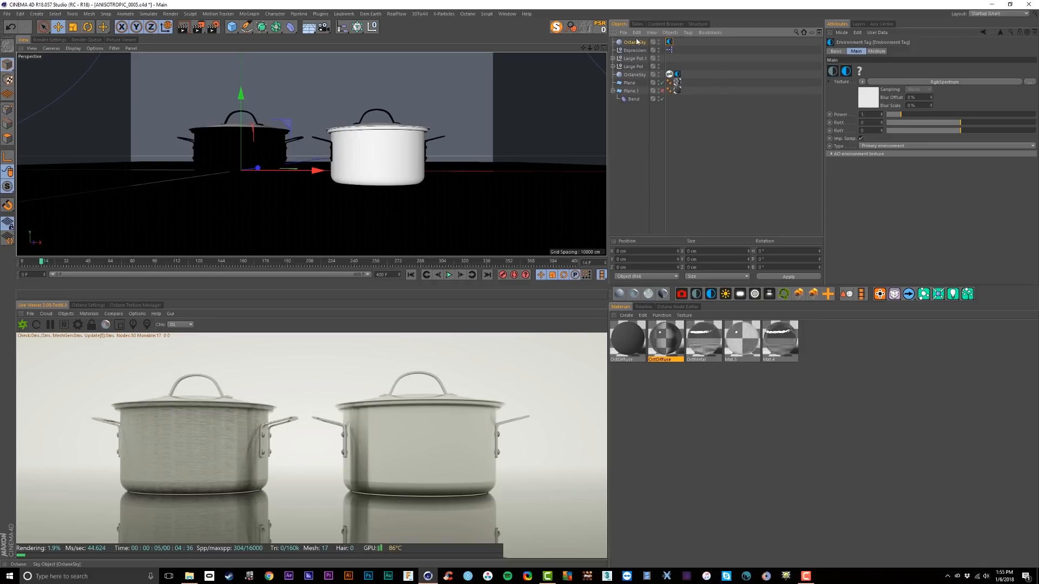
Place the new OctaneSky directly above the HDRI sky in the object list and set its type to Visible environment.
{"action": "left_click_drag", "start_coordinate": [637, 42], "coordinate": [625, 74]}
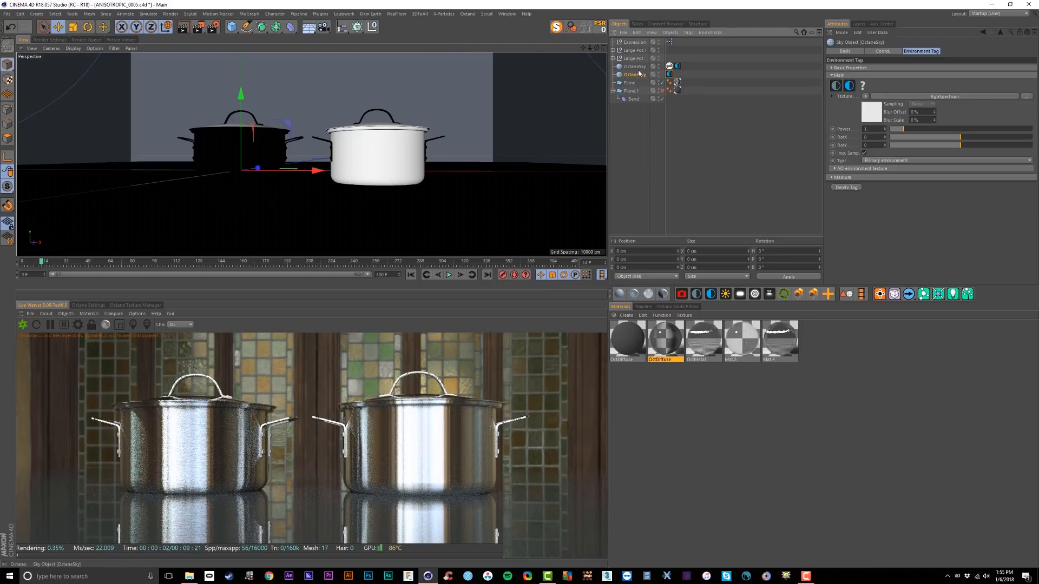
{"action": "left_click_drag", "start_coordinate": [637, 76], "coordinate": [635, 64]}
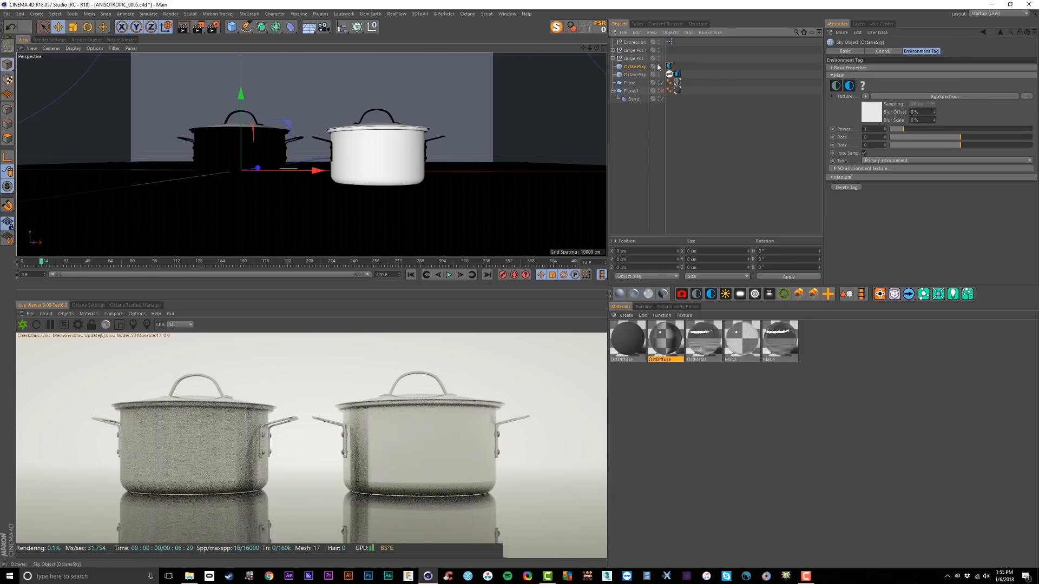
{"action": "left_click", "coordinate": [869, 160]}
{"action": "left_click", "coordinate": [876, 175]}
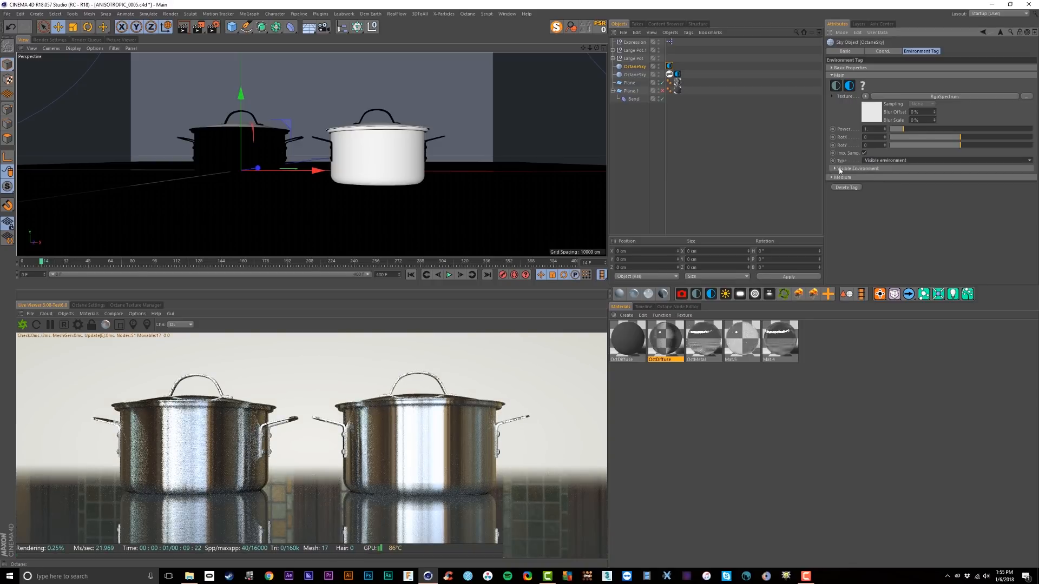
Try a sky-blue colour in the new sky's RgbSpectrum texture, and undo the colour change.
{"action": "left_click", "coordinate": [858, 168]}
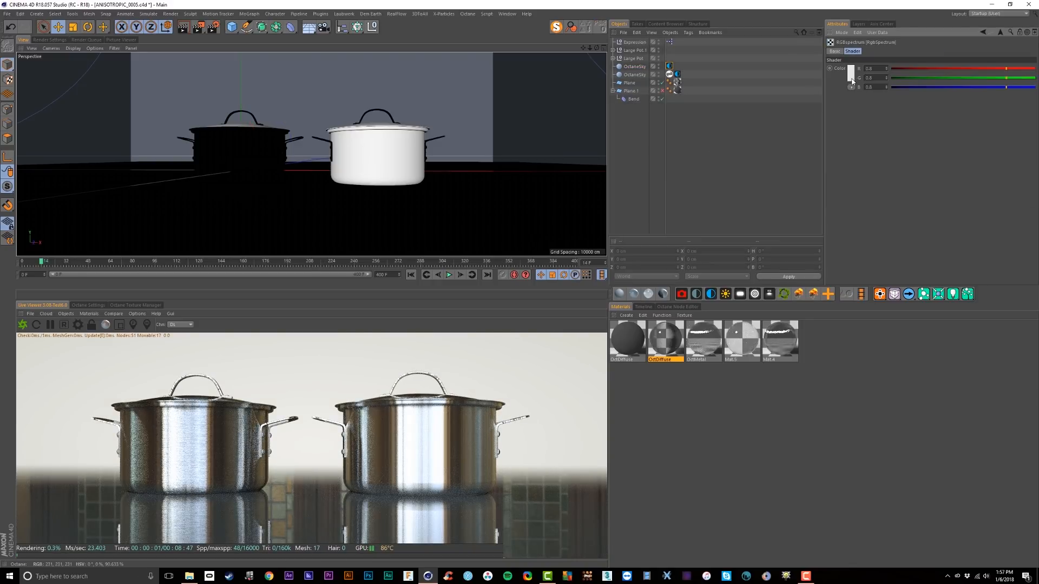
{"action": "left_click", "coordinate": [866, 75]}
{"action": "left_click", "coordinate": [877, 86]}
{"action": "left_click", "coordinate": [838, 108]}
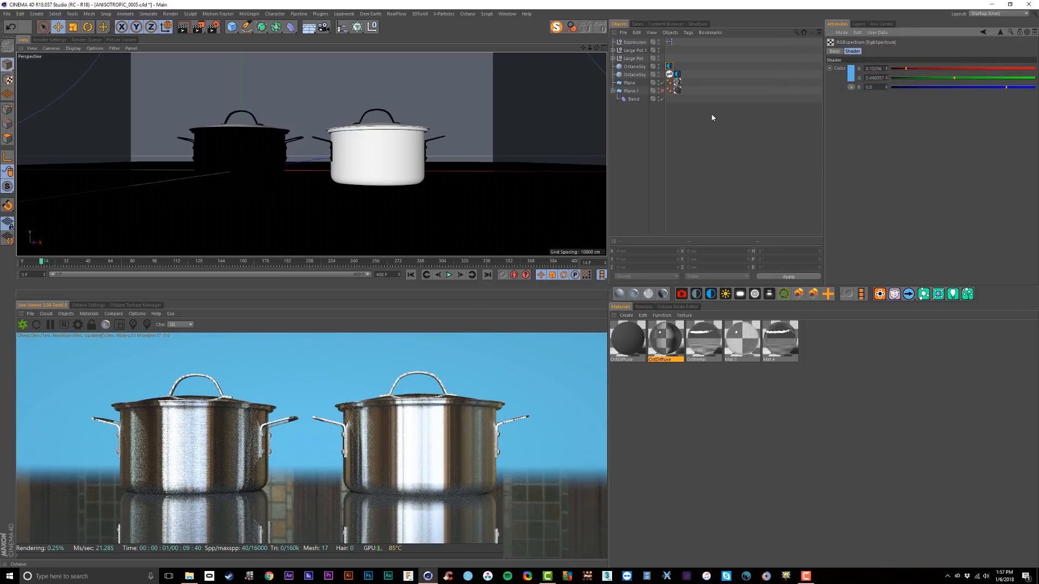
{"action": "key", "text": "ctrl+z"}
Set the new texture sky's environment type back to Primary environment.
{"action": "left_click", "coordinate": [670, 74]}
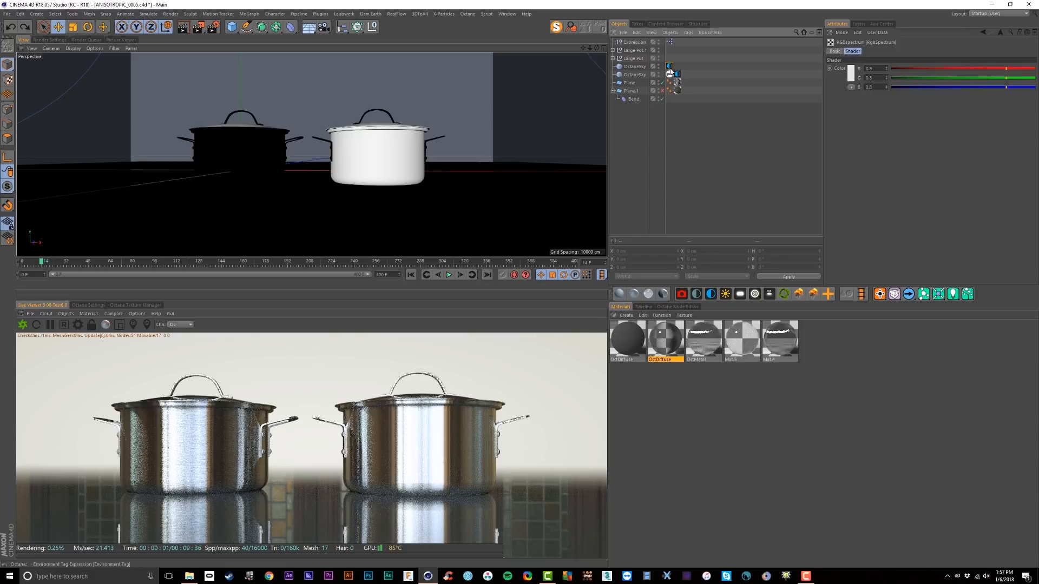
{"action": "left_click", "coordinate": [893, 146]}
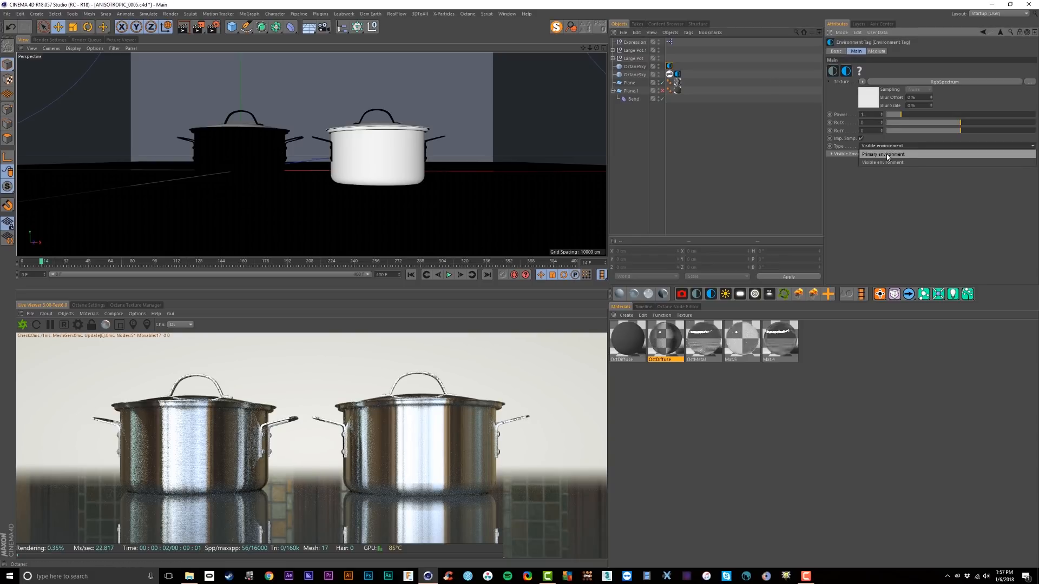
{"action": "left_click", "coordinate": [887, 154]}
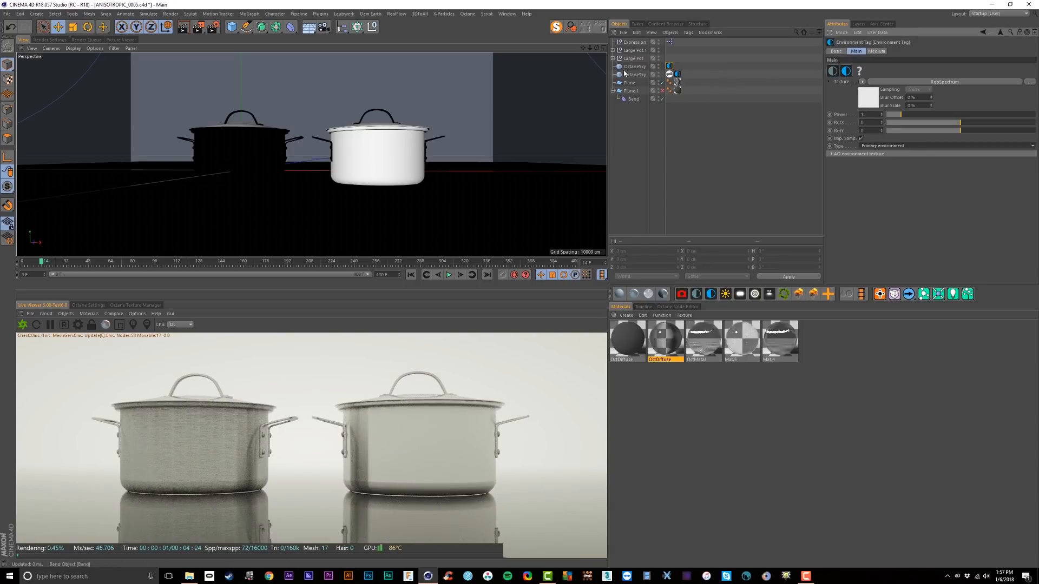
Set the HDRI sky's environment type to Visible environment with backplate, reflections and refractions enabled.
{"action": "left_click", "coordinate": [677, 75]}
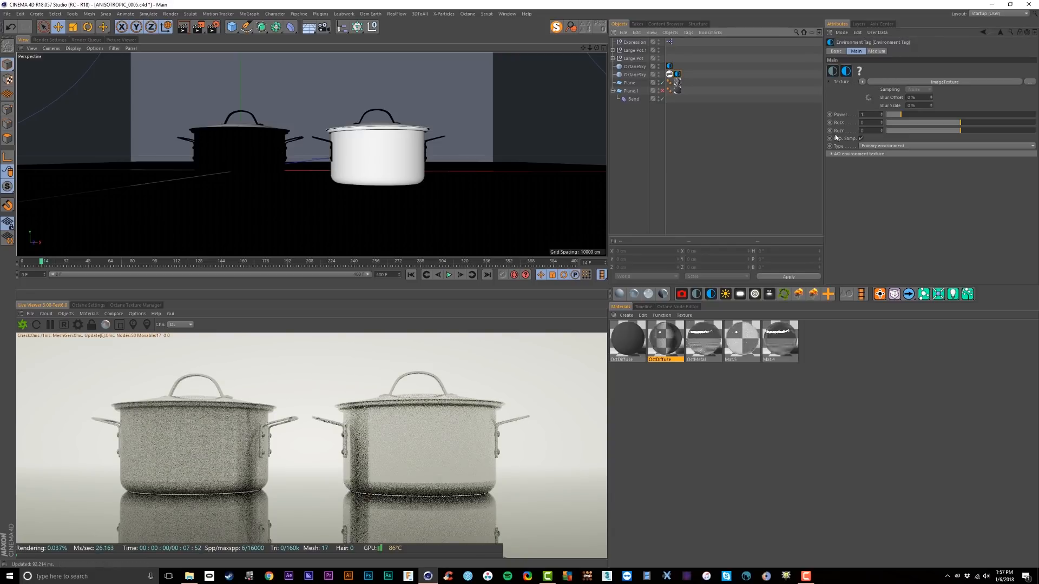
{"action": "left_click", "coordinate": [892, 145]}
{"action": "left_click", "coordinate": [875, 162]}
{"action": "left_click", "coordinate": [858, 154]}
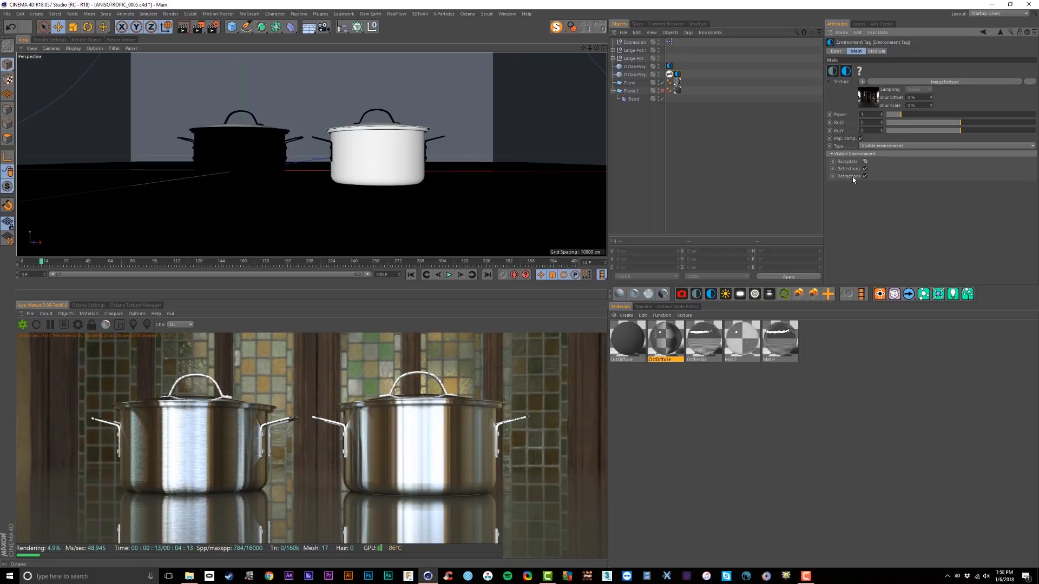
Try a near-black and then a red colour in the texture sky's RgbSpectrum.
{"action": "left_click", "coordinate": [851, 77]}
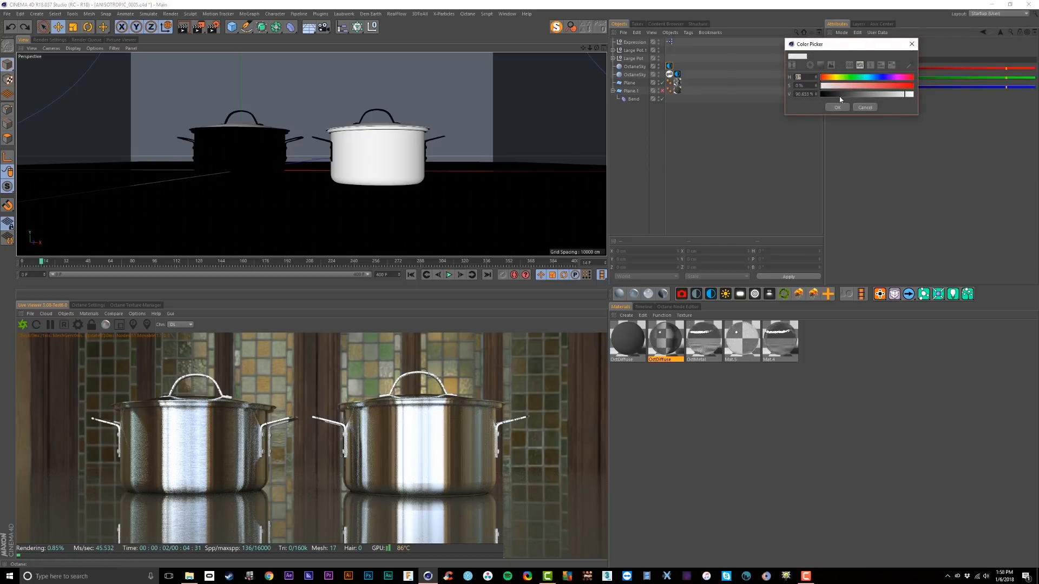
{"action": "left_click", "coordinate": [839, 95]}
{"action": "left_click", "coordinate": [837, 107]}
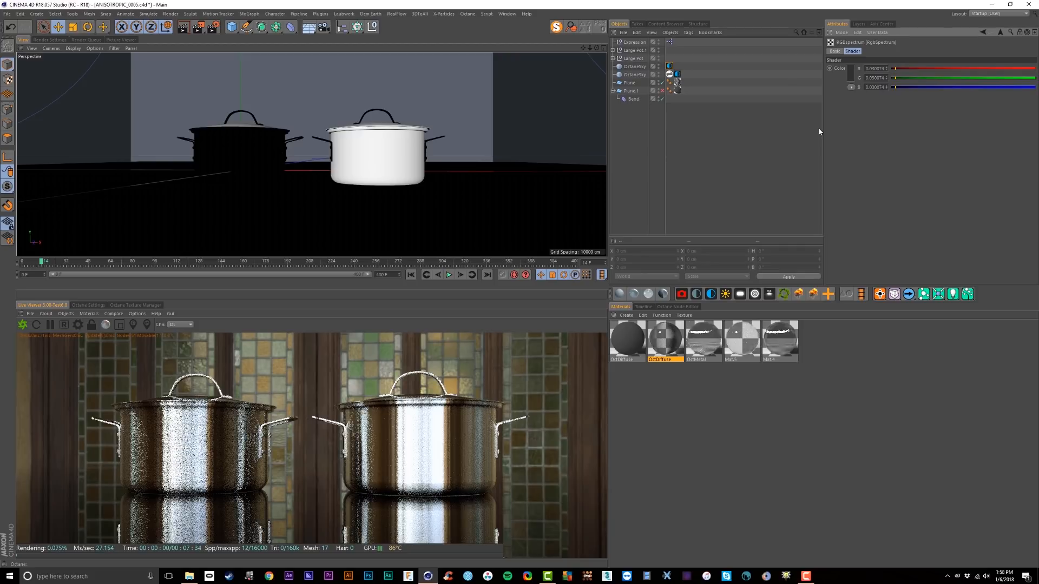
{"action": "left_click", "coordinate": [850, 74]}
{"action": "left_click_drag", "start_coordinate": [872, 91], "coordinate": [903, 84]}
{"action": "left_click", "coordinate": [833, 104]}
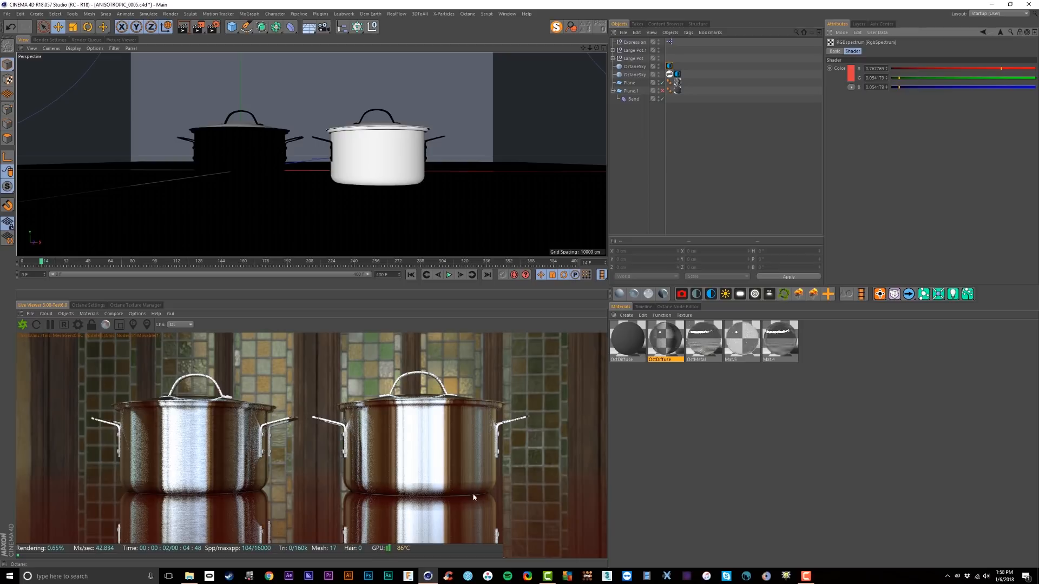
Re-enable the Plane.1 backdrop and set the texture sky's RgbSpectrum colour to pure white.
{"action": "left_click", "coordinate": [663, 91]}
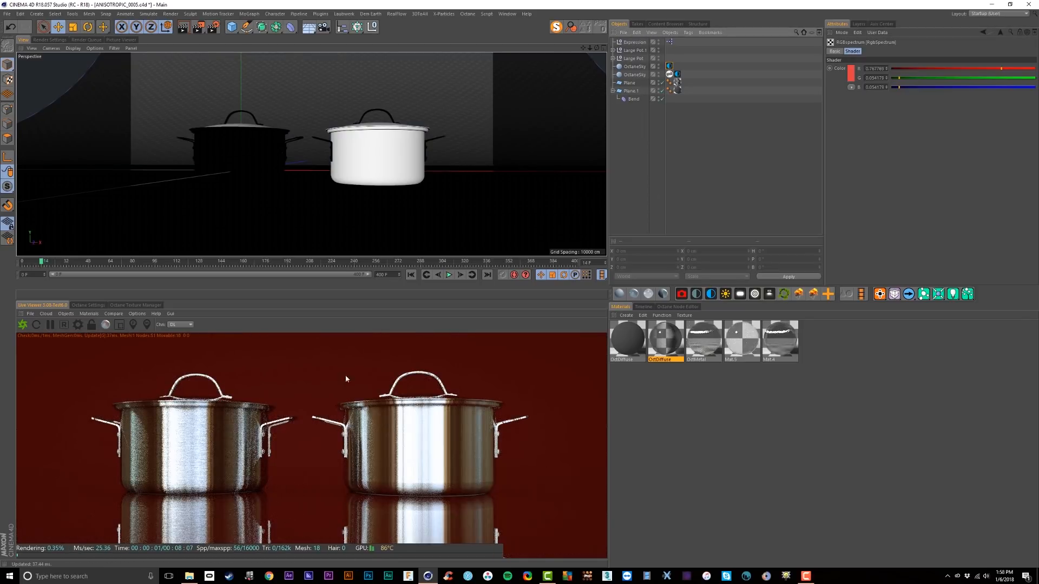
{"action": "left_click", "coordinate": [851, 73]}
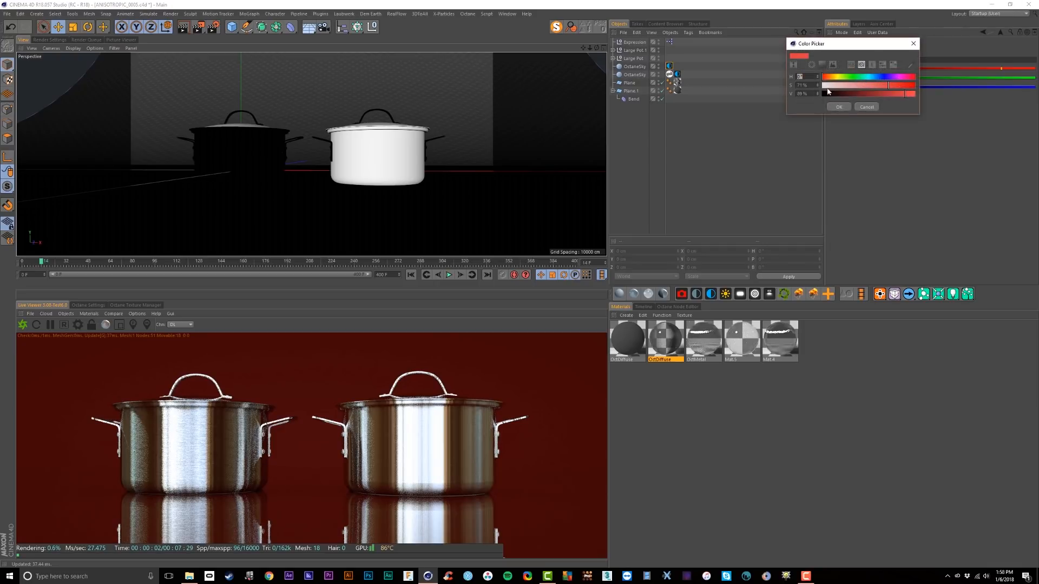
{"action": "left_click", "coordinate": [837, 108]}
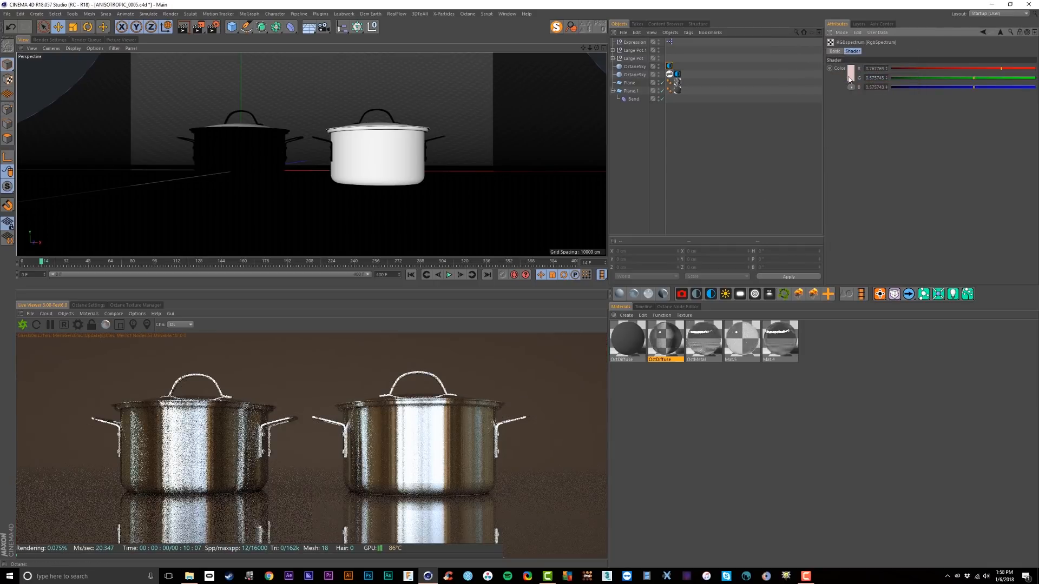
{"action": "left_click", "coordinate": [849, 78]}
{"action": "left_click", "coordinate": [843, 109]}
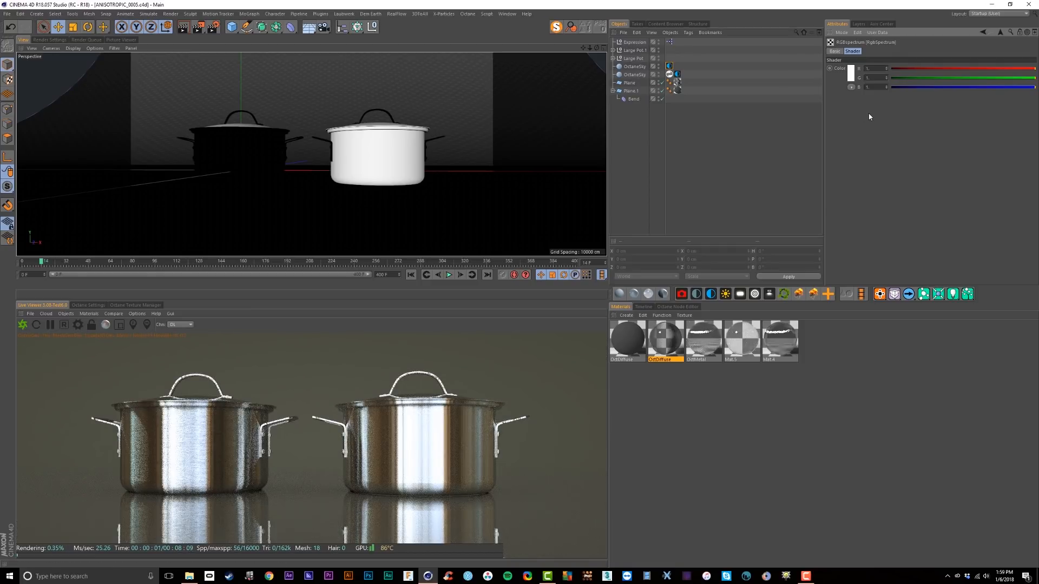
Add an Octane daylight to the scene and rotate it to a pitch of about -30°.
{"action": "left_click", "coordinate": [726, 295]}
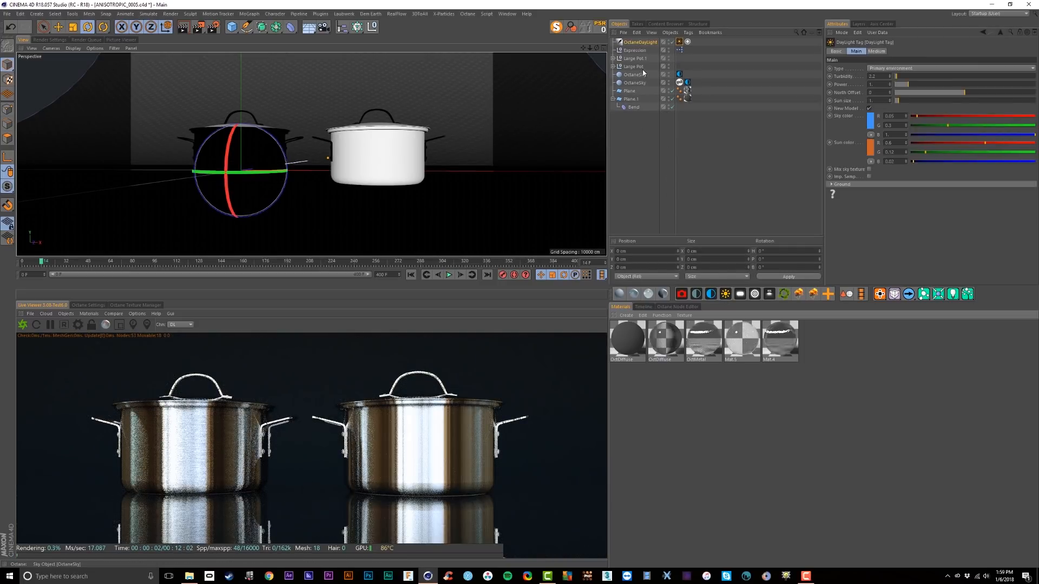
{"action": "left_click", "coordinate": [679, 74]}
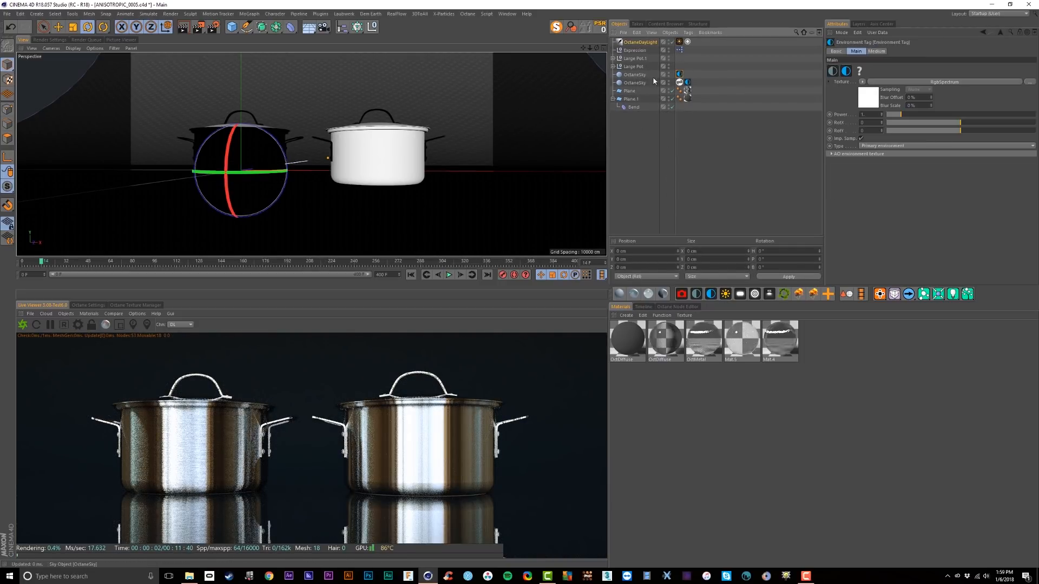
{"action": "left_click", "coordinate": [869, 101]}
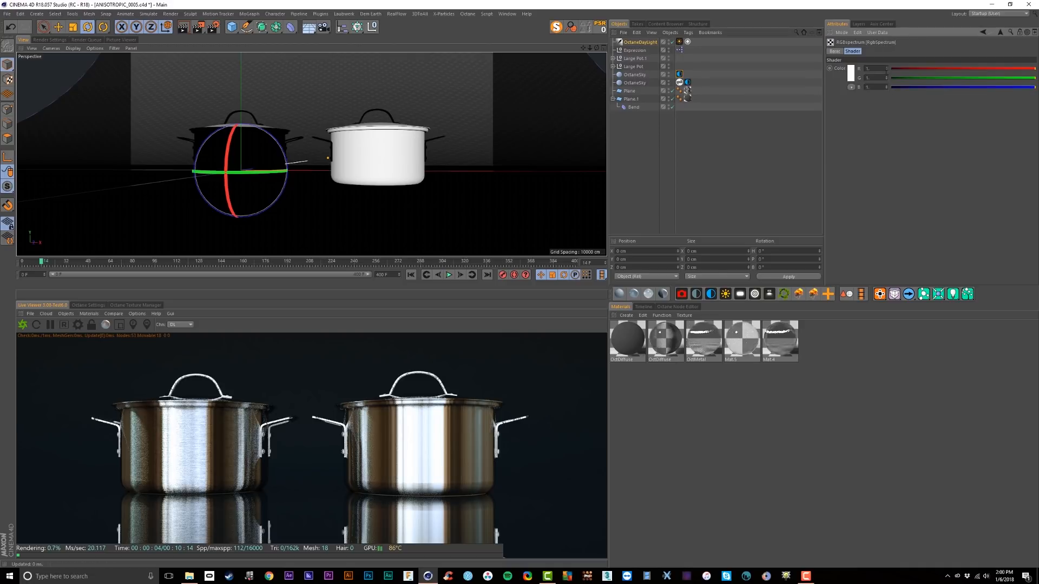
{"action": "key", "text": "ctrl+z"}
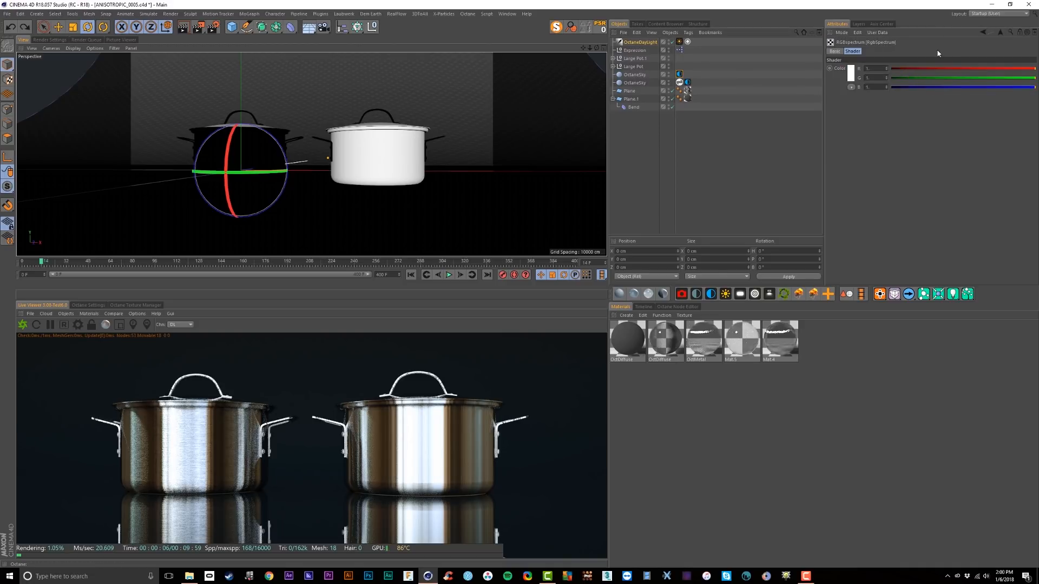
{"action": "left_click_drag", "start_coordinate": [262, 134], "coordinate": [325, 218]}
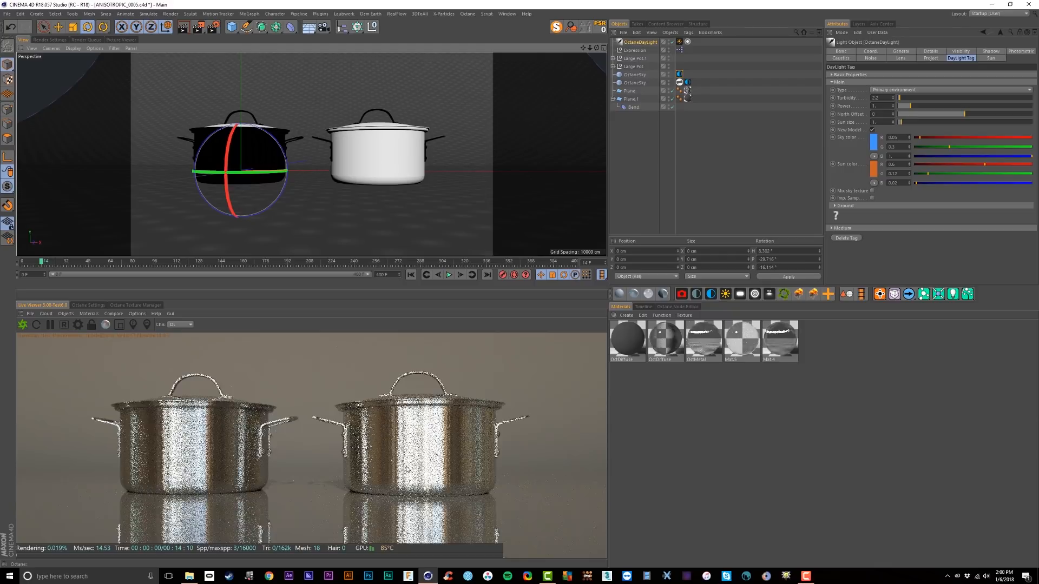
Switch the HDRI sky off to compare the pots' reflections, and switch it back on.
{"action": "left_click", "coordinate": [680, 83]}
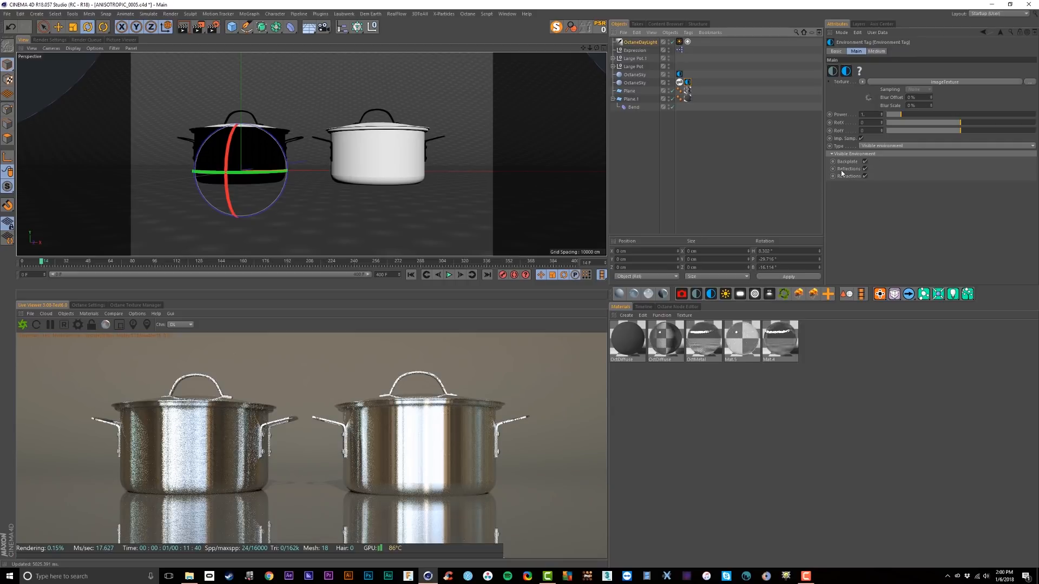
{"action": "left_click", "coordinate": [668, 84]}
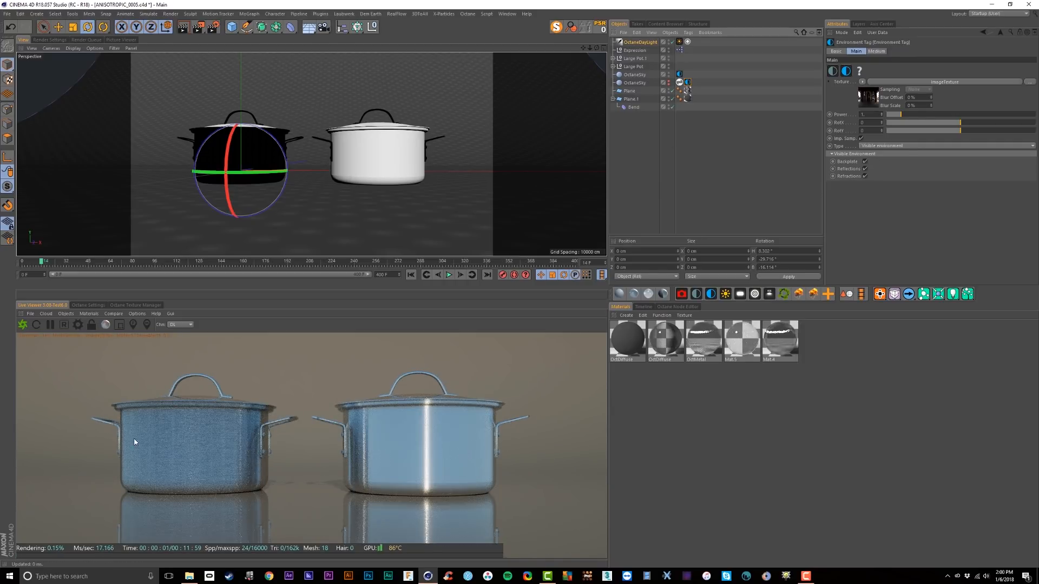
{"action": "left_click", "coordinate": [668, 84], "text": "alt"}
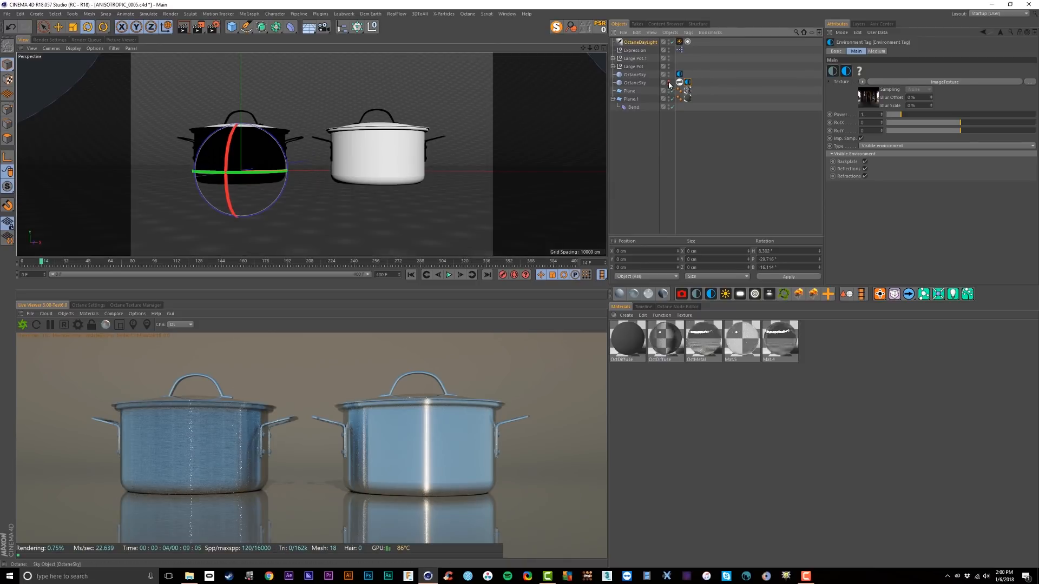
Rotate the daylight to about -111° heading and -71° pitch, and set its sun size to about 21 with Mix sky texture enabled.
{"action": "left_click", "coordinate": [640, 42]}
{"action": "mouse_move", "coordinate": [247, 163]}
{"action": "left_mouse_down"}
{"action": "mouse_move", "coordinate": [233, 138]}
{"action": "mouse_move", "coordinate": [239, 160]}
{"action": "left_mouse_up"}
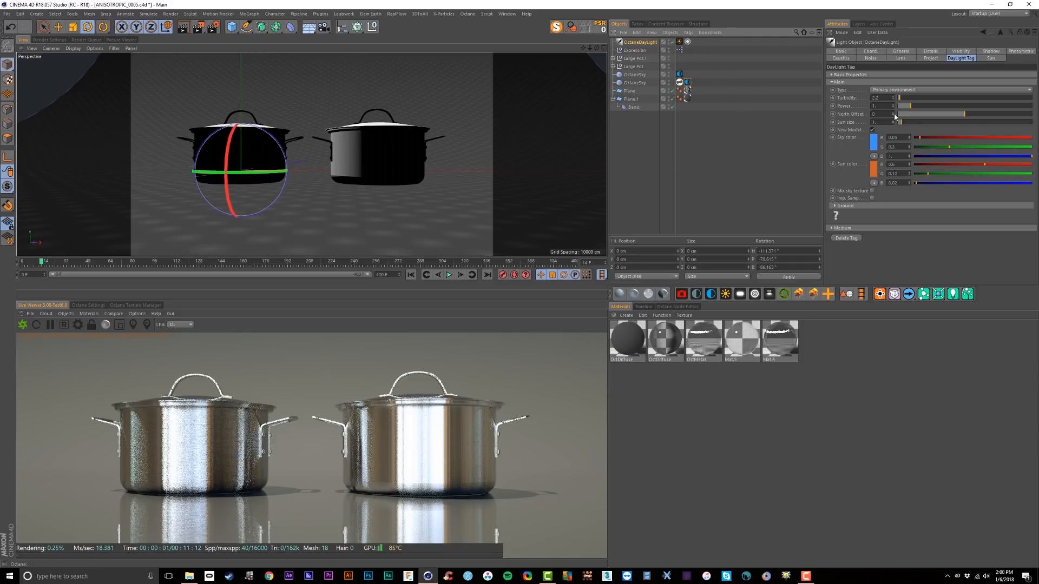
{"action": "left_click_drag", "start_coordinate": [909, 125], "coordinate": [993, 123]}
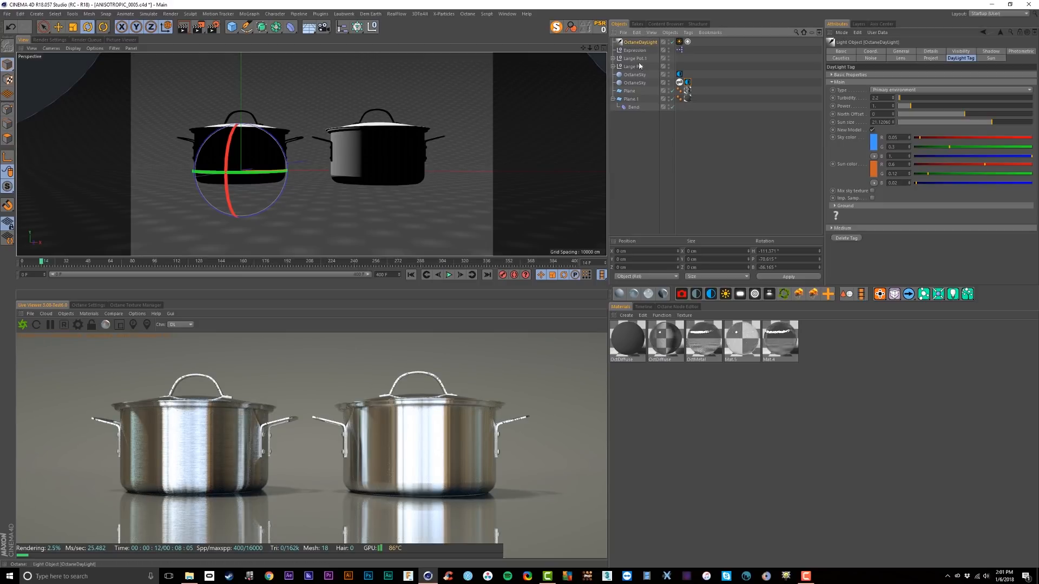
{"action": "left_click", "coordinate": [872, 191]}
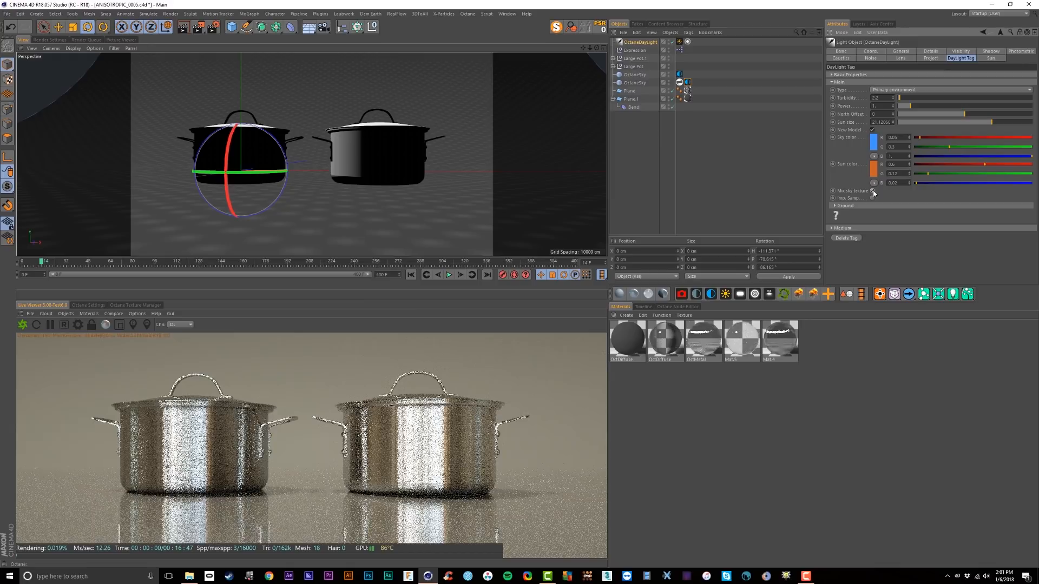
Try a cyan colour in the texture sky's RgbSpectrum by lowering red to about 0.12.
{"action": "left_click", "coordinate": [680, 75]}
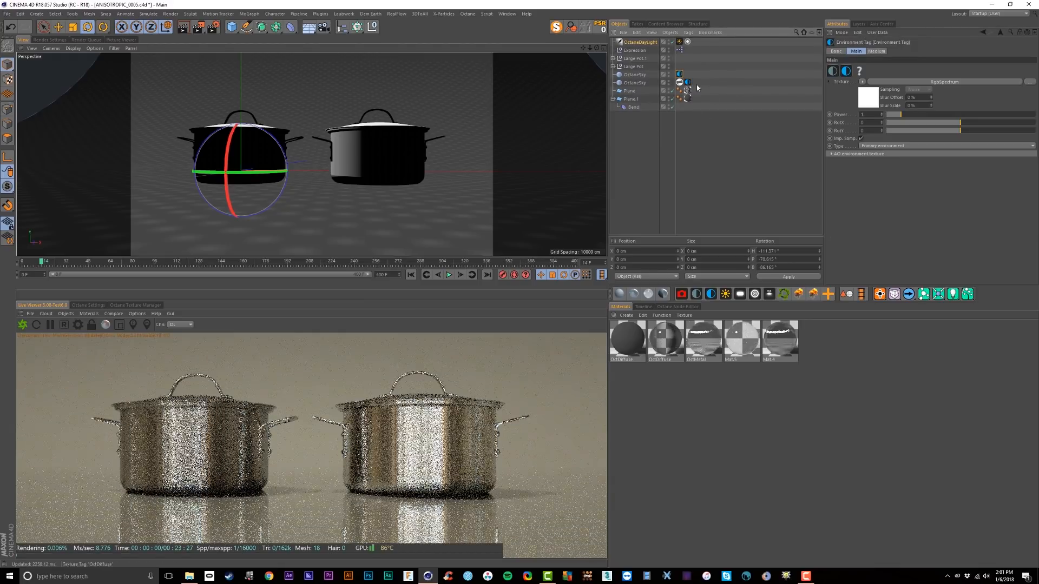
{"action": "left_click", "coordinate": [866, 100]}
{"action": "left_click_drag", "start_coordinate": [908, 69], "coordinate": [910, 71]}
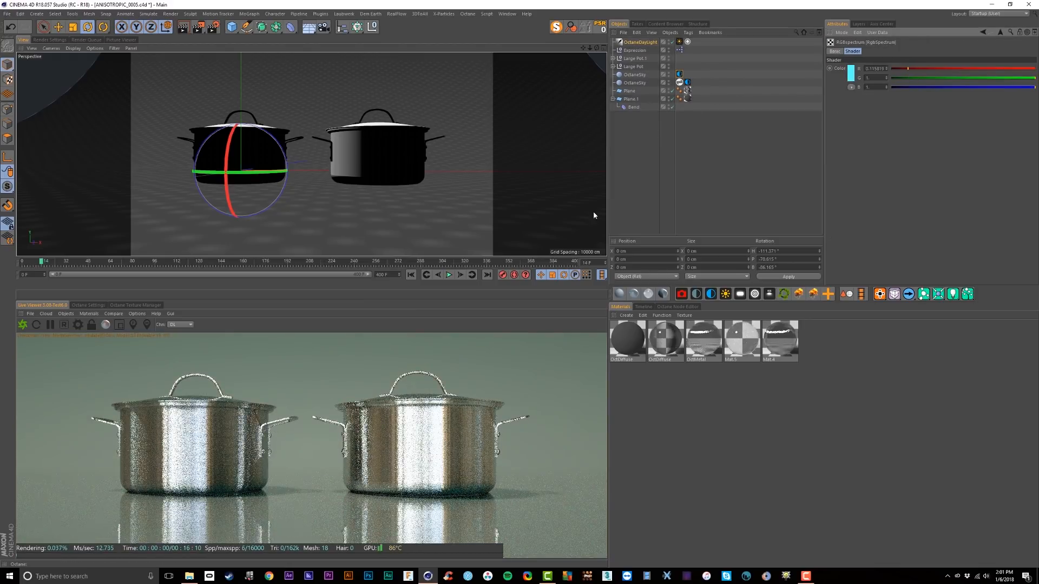
Try rotating the daylight further, to a heading of about -142°.
{"action": "left_click", "coordinate": [648, 42]}
{"action": "left_click_drag", "start_coordinate": [242, 151], "coordinate": [255, 135]}
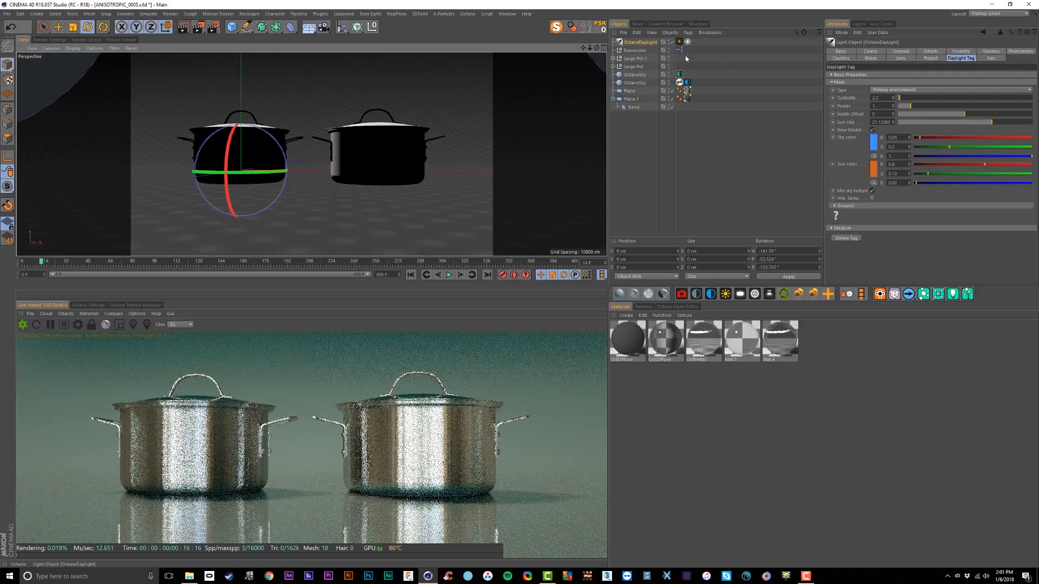
Adjust the HDRI sky's RotX to shift the reflections on the pots, and undo the last daylight rotation.
{"action": "left_click", "coordinate": [634, 83]}
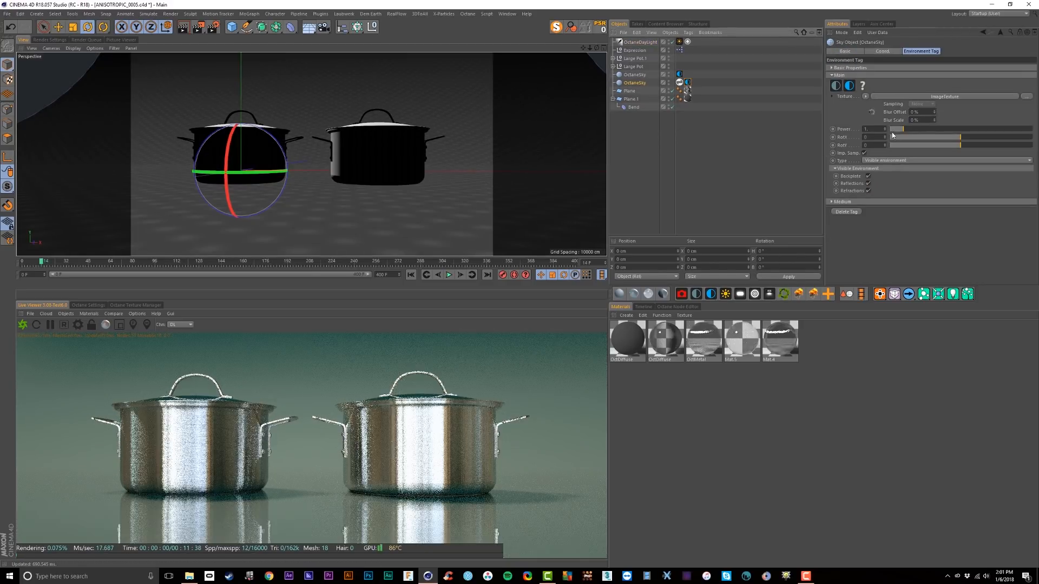
{"action": "left_click_drag", "start_coordinate": [941, 137], "coordinate": [933, 138]}
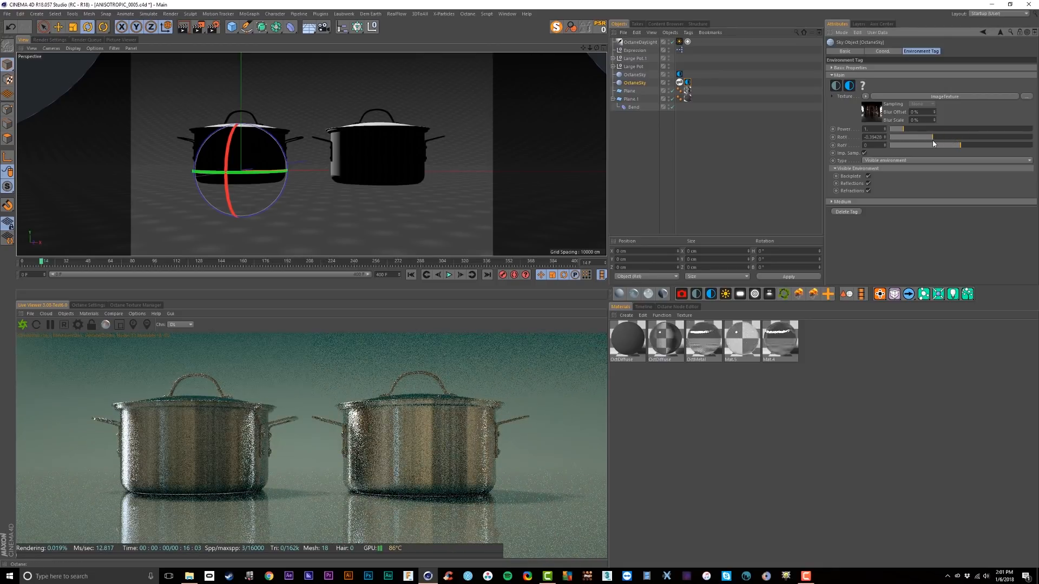
{"action": "key", "text": "ctrl+z"}
{"action": "key", "text": "ctrl+z"}
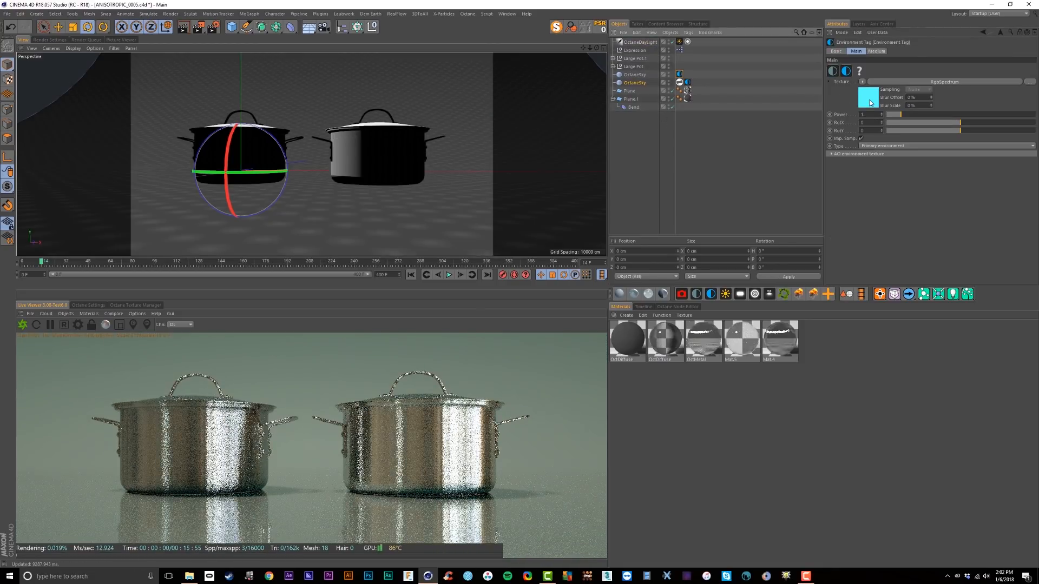
Desaturate the texture sky's RgbSpectrum colour to remove the cyan tint from the backdrop.
{"action": "left_click", "coordinate": [875, 99]}
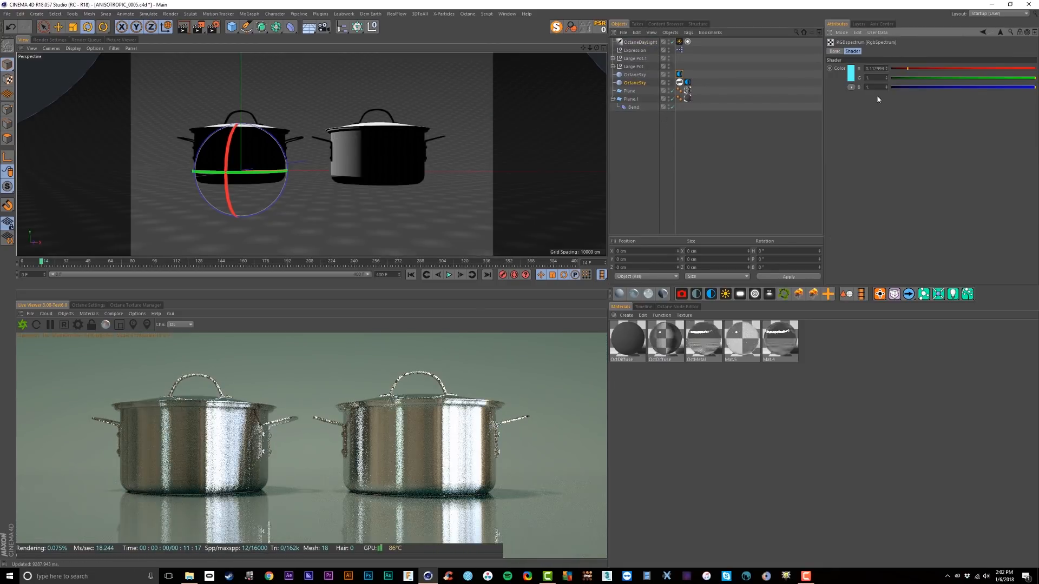
{"action": "left_click", "coordinate": [851, 73]}
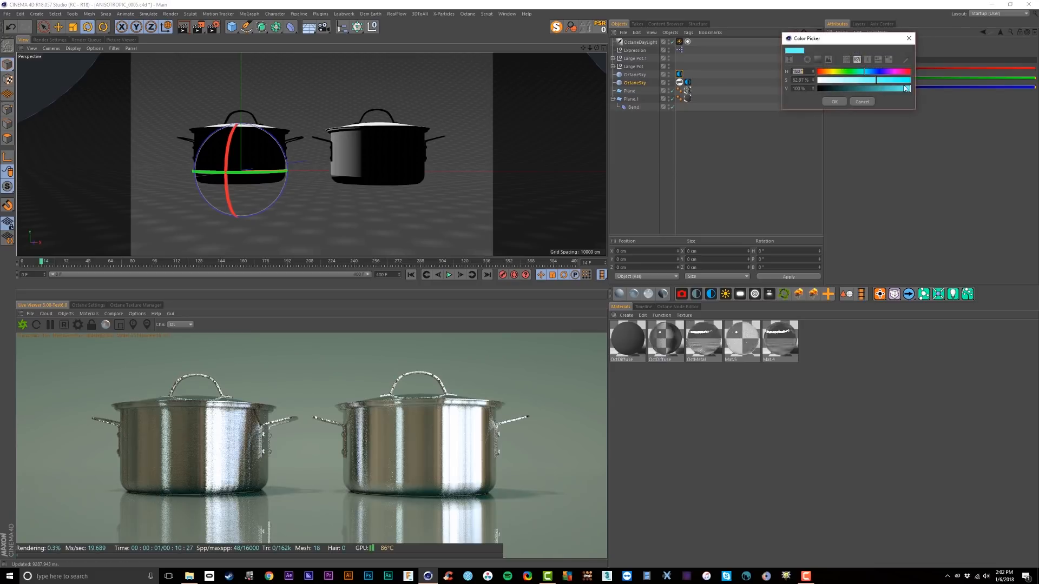
{"action": "left_click", "coordinate": [835, 102]}
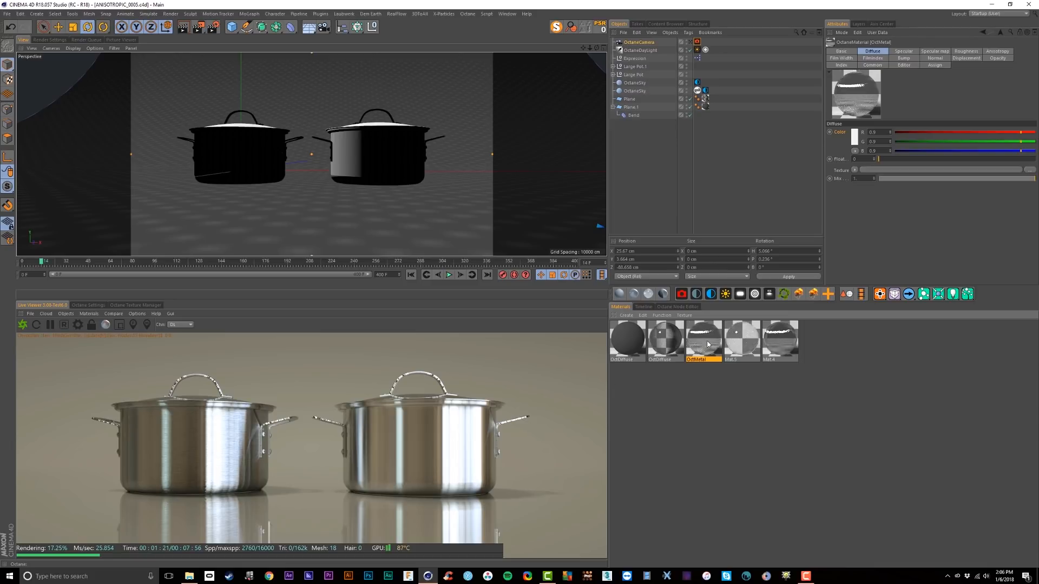
Show Mat.4's node graph and add a Texture Projection node to its Noise node.
{"action": "left_click", "coordinate": [771, 370]}
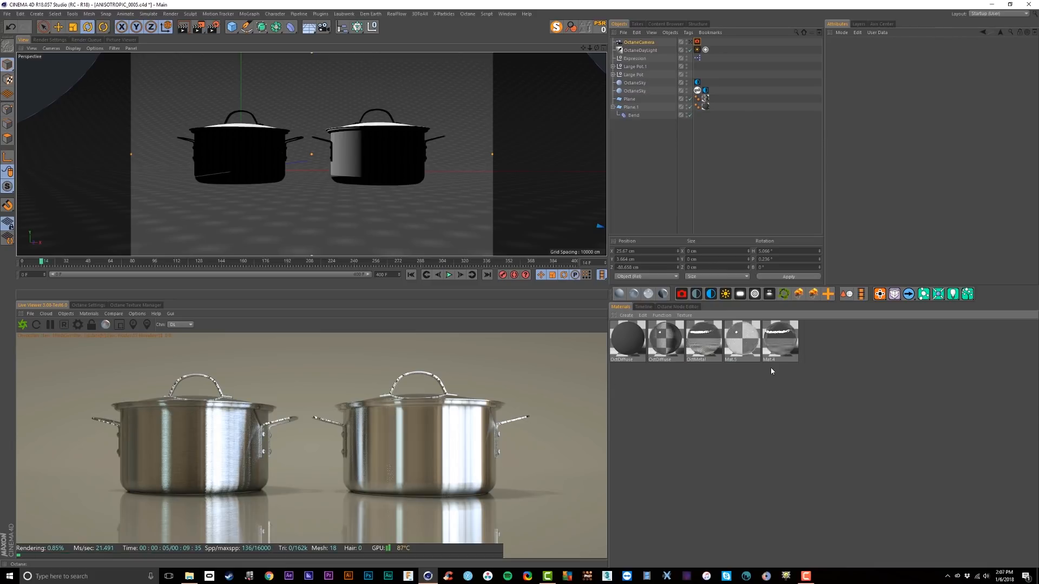
{"action": "left_click", "coordinate": [780, 339]}
{"action": "left_click", "coordinate": [678, 307]}
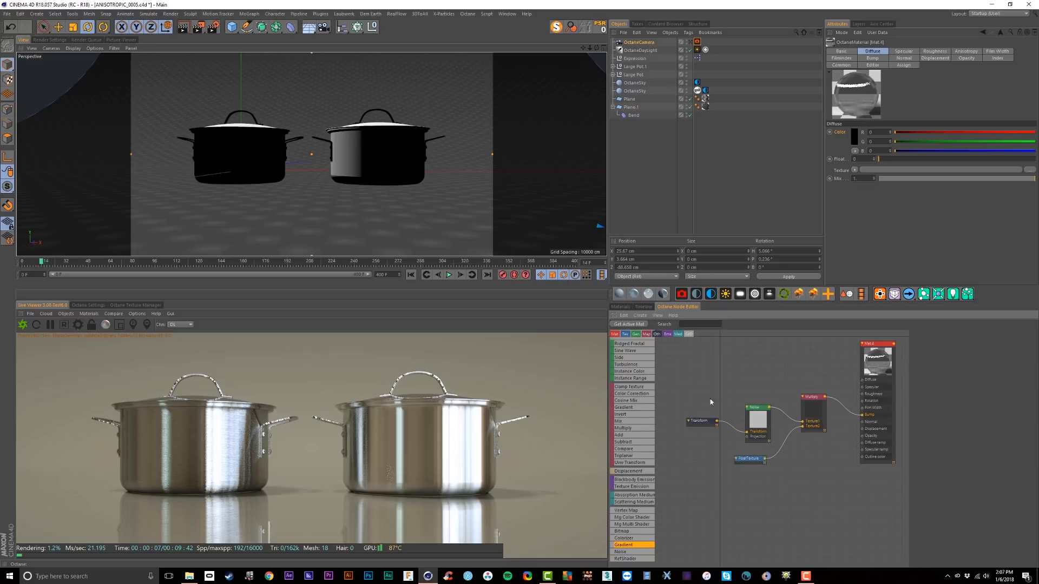
{"action": "left_click_drag", "start_coordinate": [760, 409], "coordinate": [756, 396]}
{"action": "left_click", "coordinate": [926, 407]}
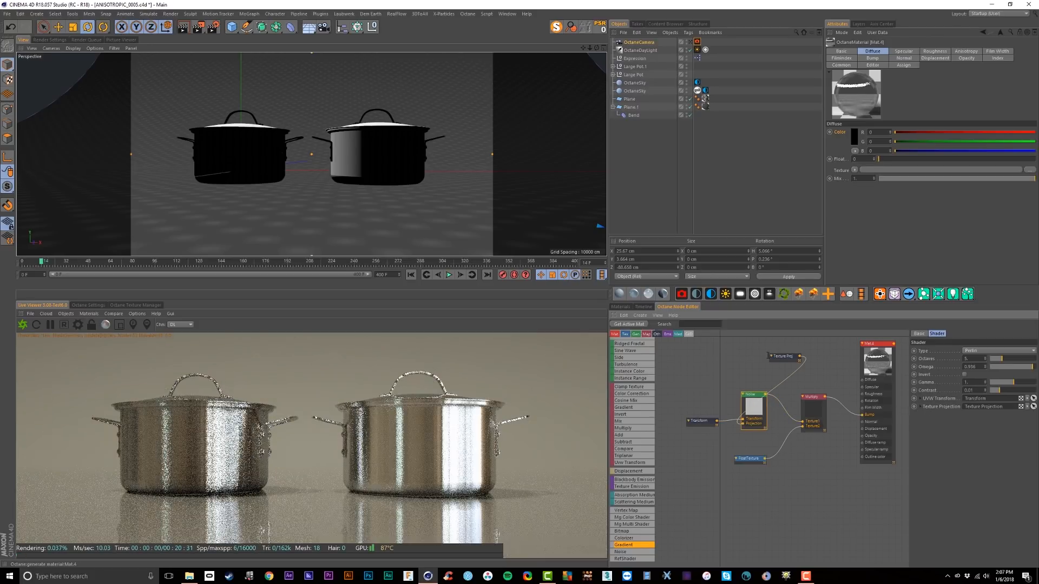
Set the Noise's texture projection to Box and place the projection node directly below the Transform node.
{"action": "left_click", "coordinate": [678, 449]}
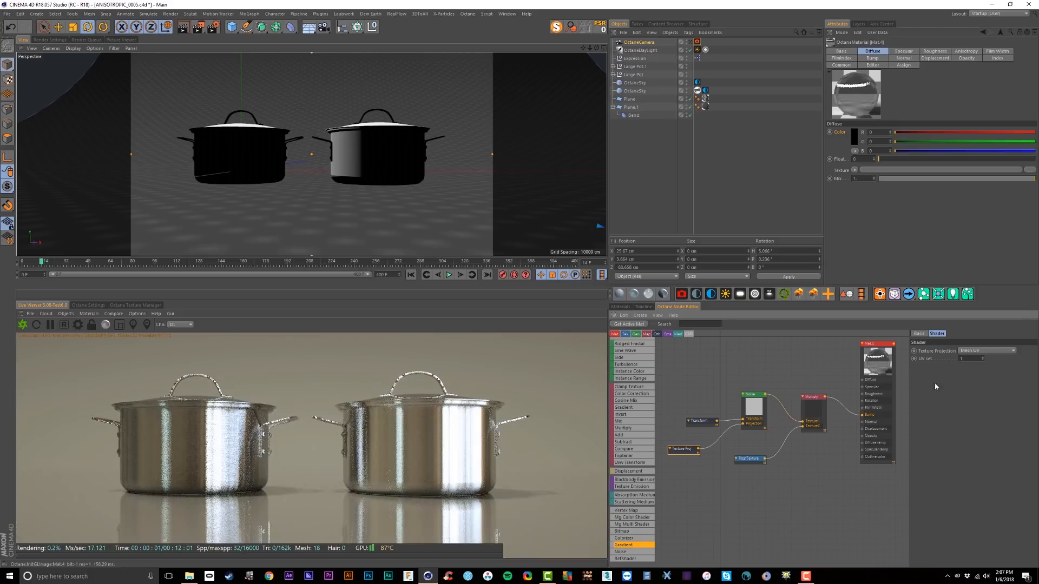
{"action": "left_click", "coordinate": [970, 352]}
{"action": "left_click", "coordinate": [971, 359]}
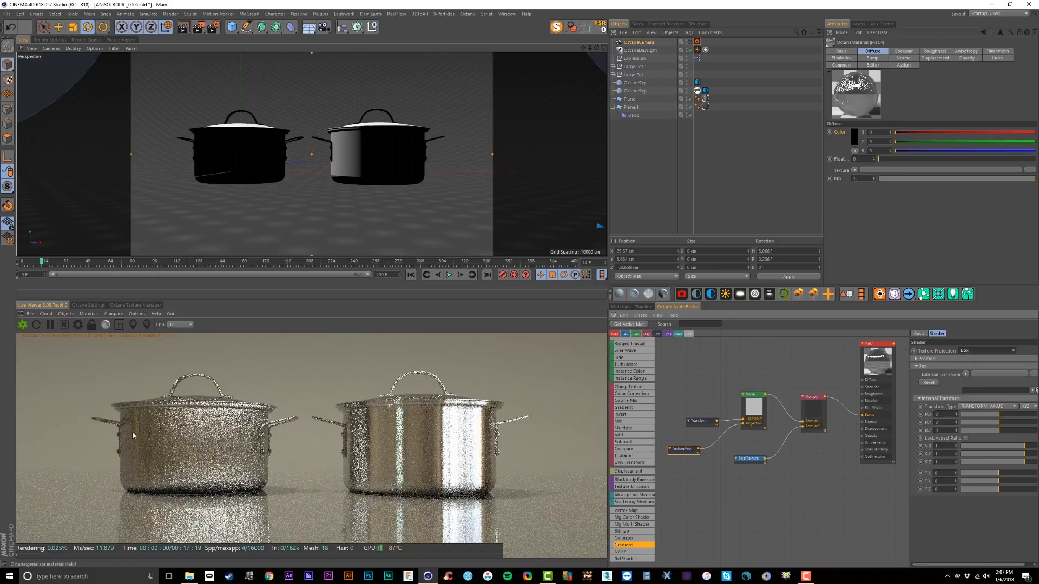
{"action": "left_click_drag", "start_coordinate": [689, 456], "coordinate": [708, 452]}
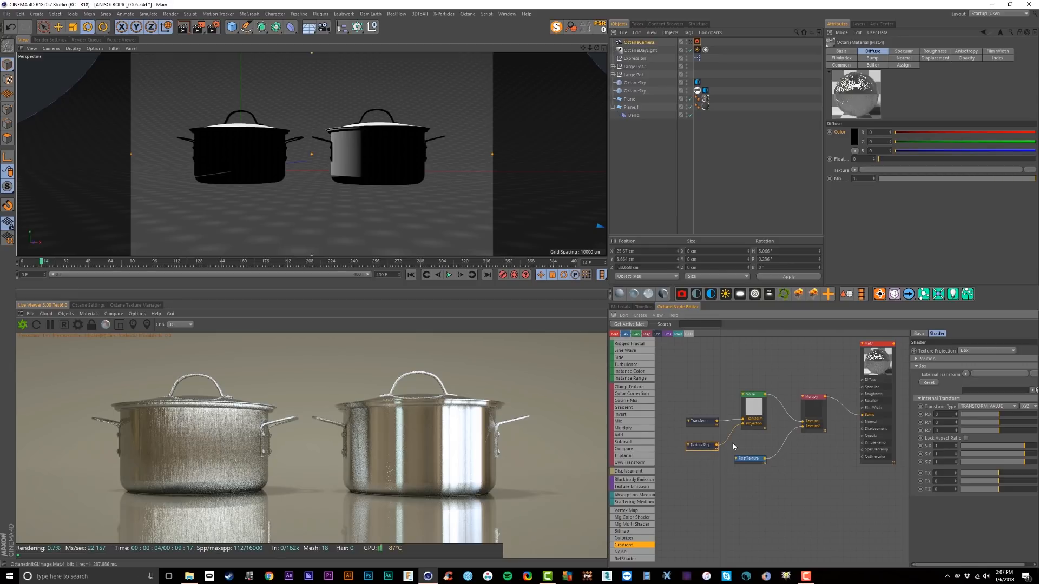
Set the Z rotation of the Noise's Transform node to -90 degrees.
{"action": "left_click", "coordinate": [701, 421]}
{"action": "left_click", "coordinate": [962, 417]}
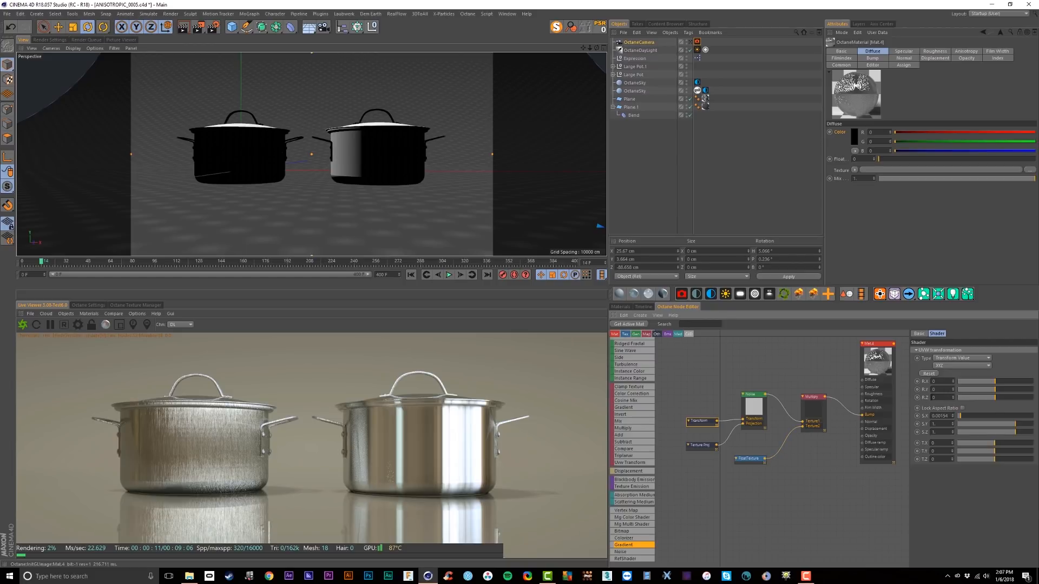
{"action": "mouse_move", "coordinate": [996, 399]}
{"action": "left_mouse_down"}
{"action": "mouse_move", "coordinate": [1014, 398]}
{"action": "mouse_move", "coordinate": [984, 400]}
{"action": "left_mouse_up"}
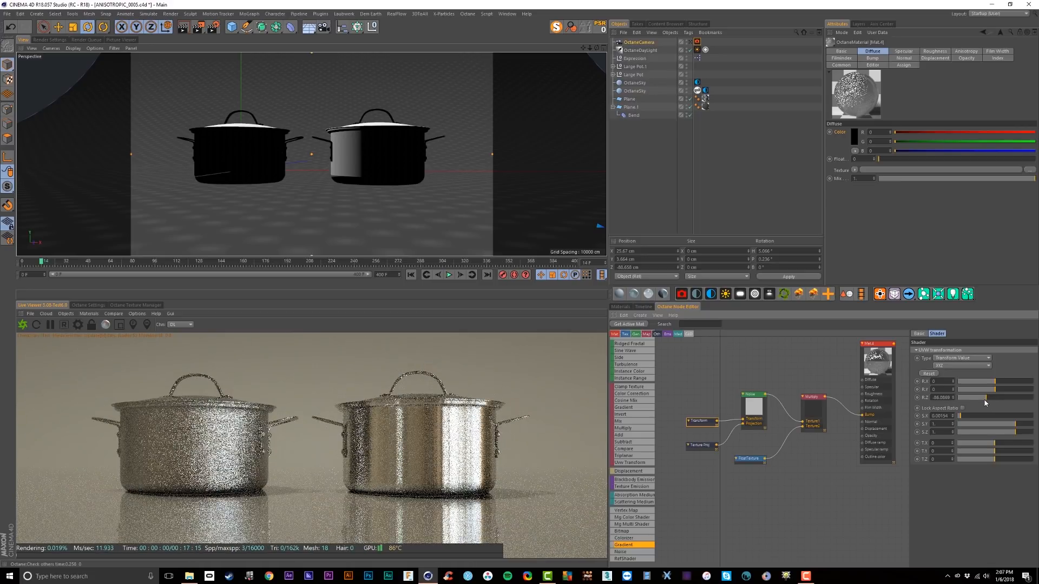
{"action": "double_click", "coordinate": [947, 398]}
{"action": "type", "text": "-"}
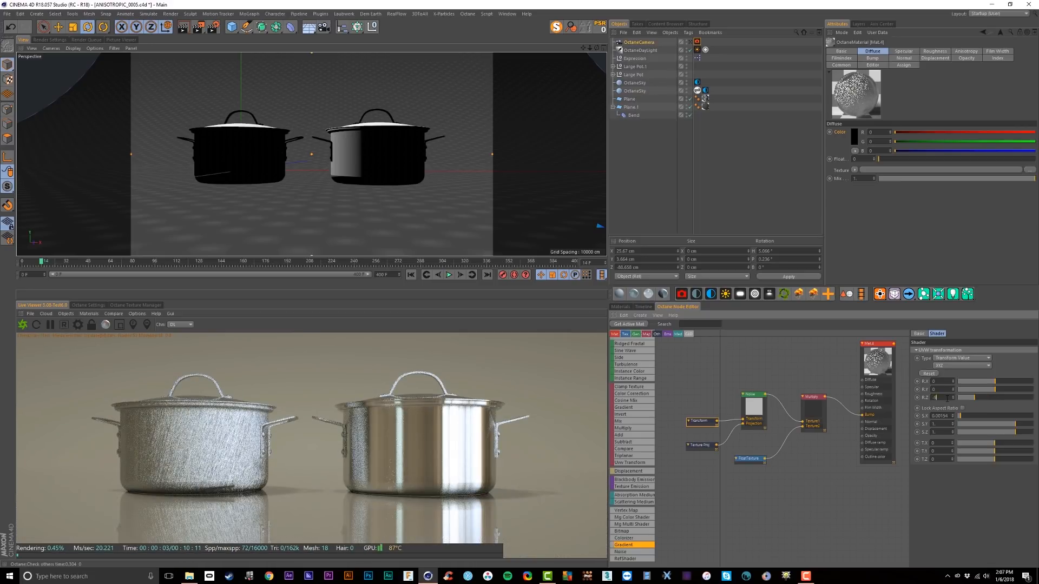
{"action": "type", "text": "90"}
{"action": "key", "text": "Return"}
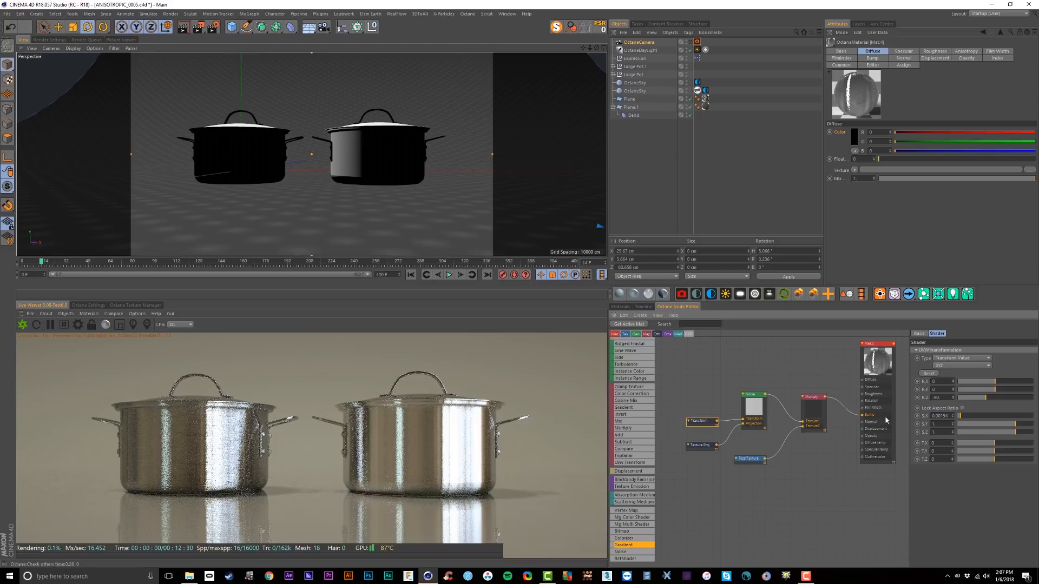
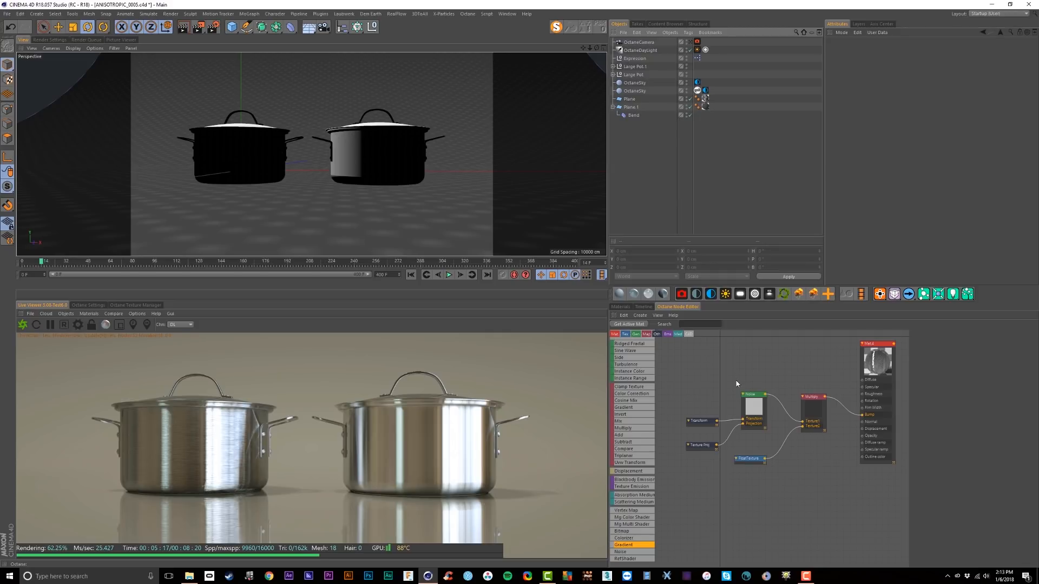
Enable the Octane camera's imager with the Ektachrome_400XCD response and turn on Neutral response.
{"action": "left_click", "coordinate": [697, 42]}
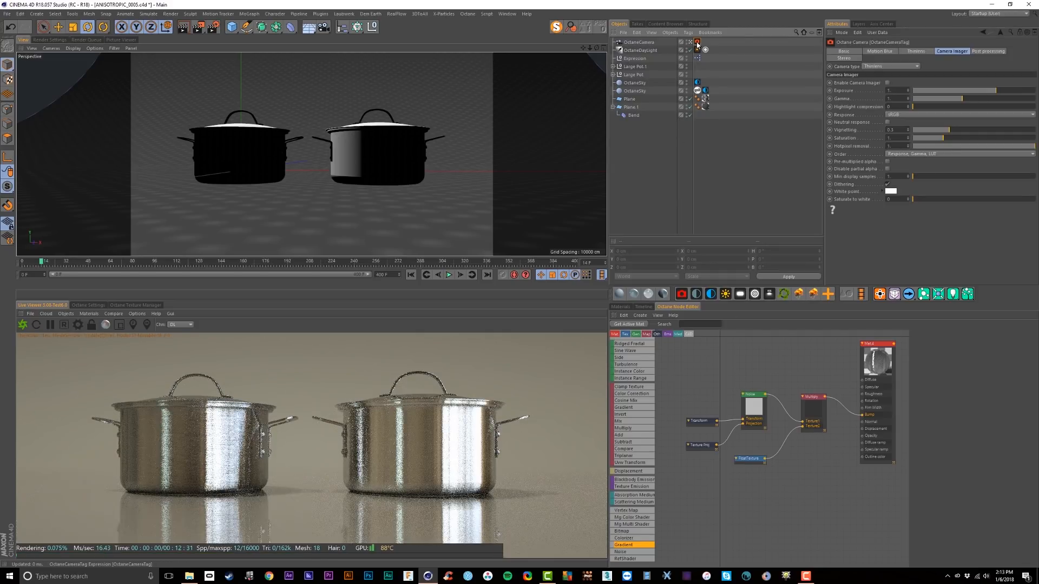
{"action": "left_click", "coordinate": [887, 83]}
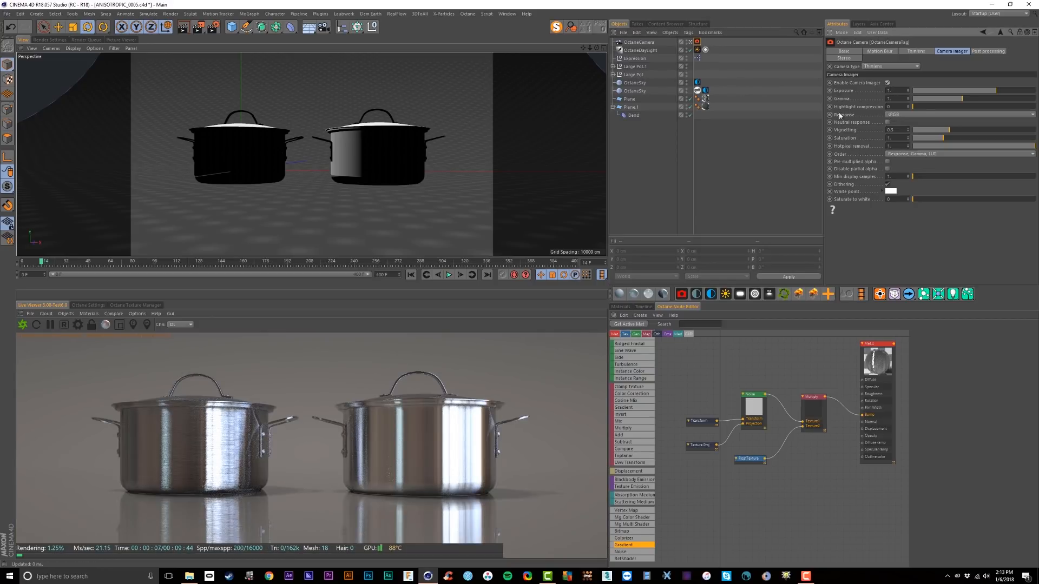
{"action": "left_click", "coordinate": [900, 116]}
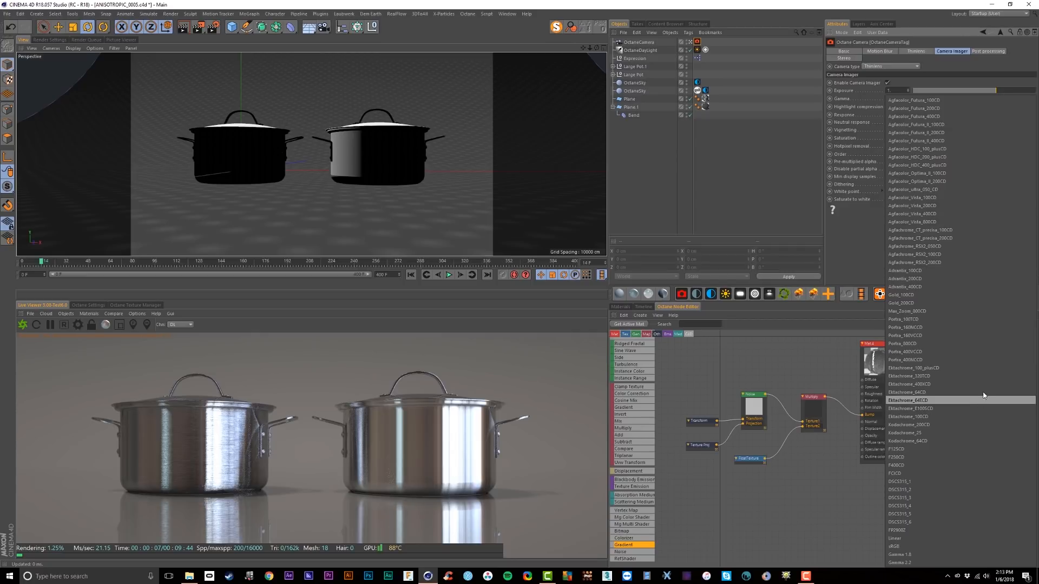
{"action": "left_click", "coordinate": [929, 385]}
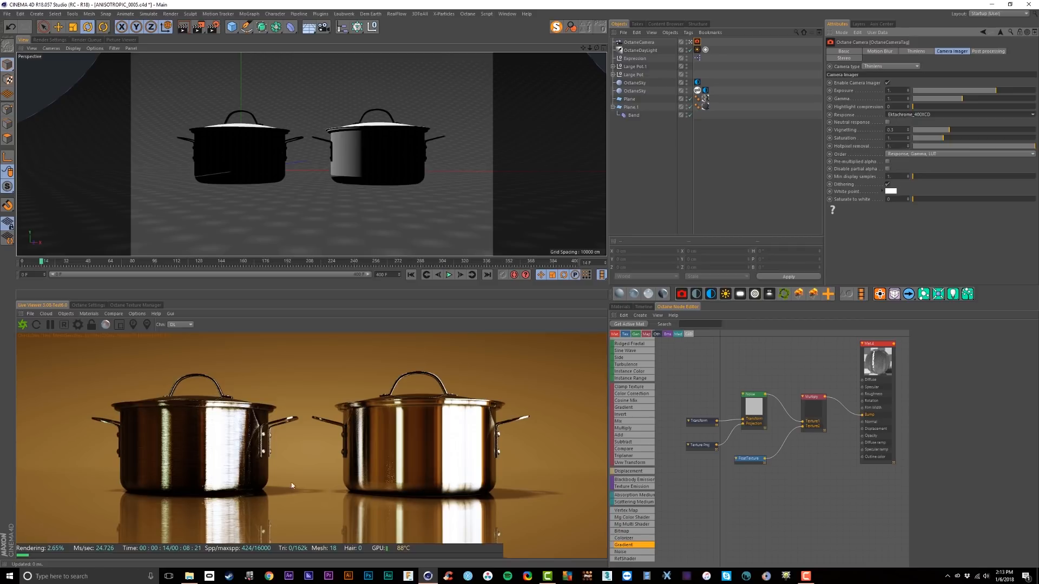
{"action": "left_click", "coordinate": [887, 122]}
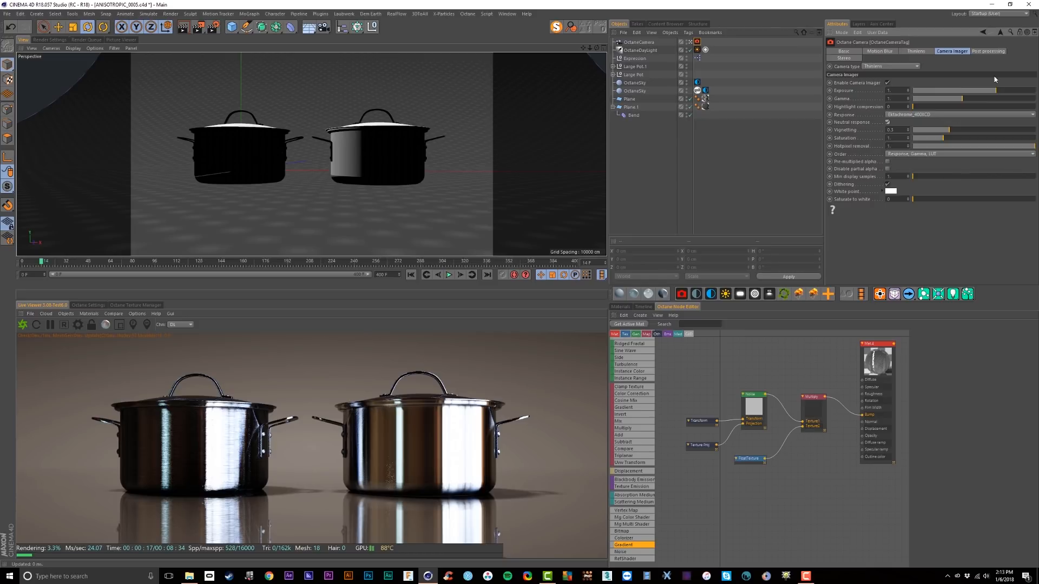
Set the camera imager's gamma to about 1.86 and exposure to about 0.79, comparing the render with the imager off and on.
{"action": "left_click_drag", "start_coordinate": [967, 98], "coordinate": [977, 100]}
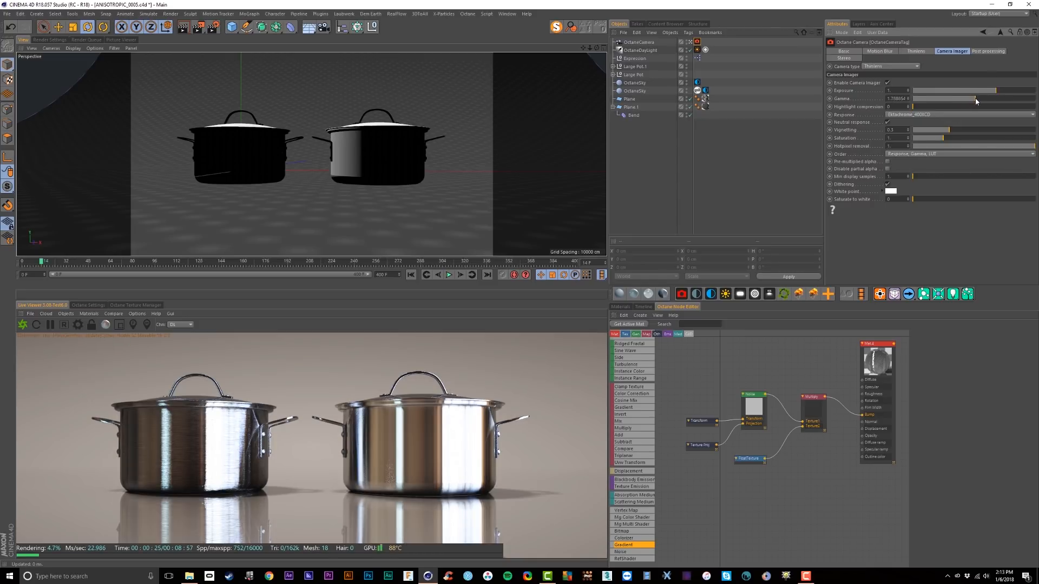
{"action": "left_click", "coordinate": [989, 90]}
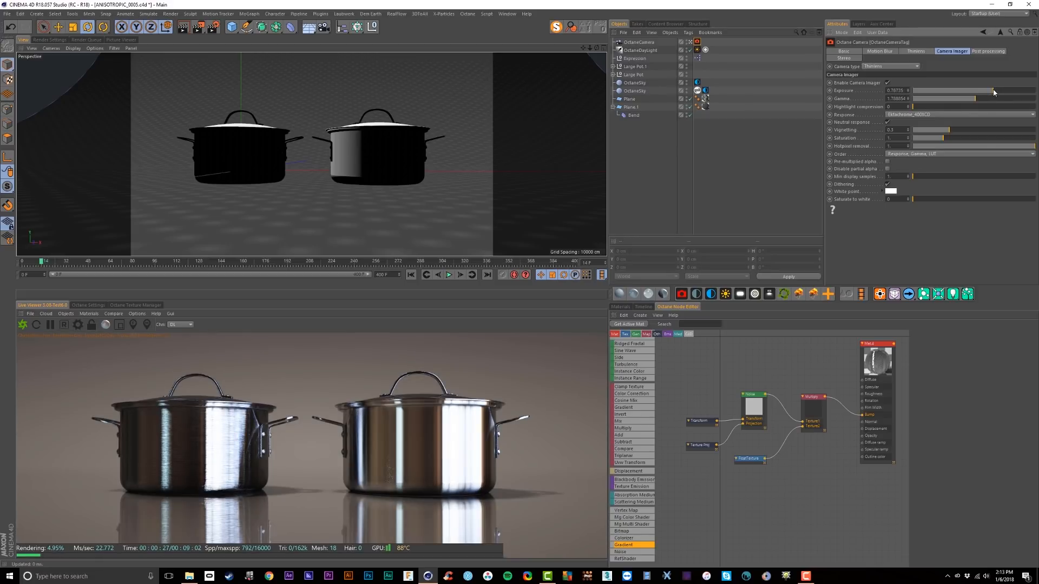
{"action": "left_click_drag", "start_coordinate": [978, 99], "coordinate": [978, 101]}
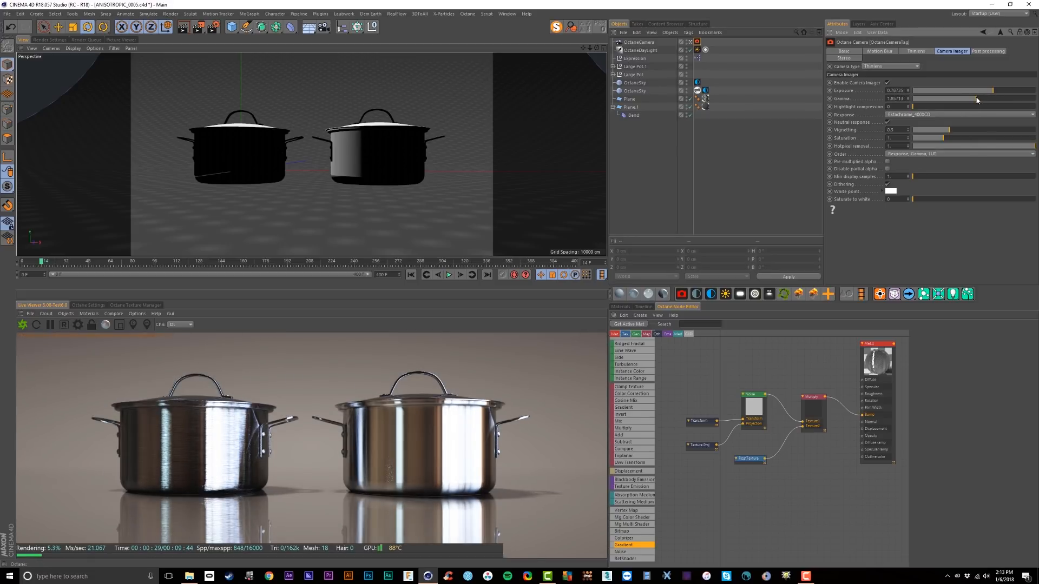
{"action": "left_click", "coordinate": [887, 83]}
{"action": "left_click", "coordinate": [888, 83]}
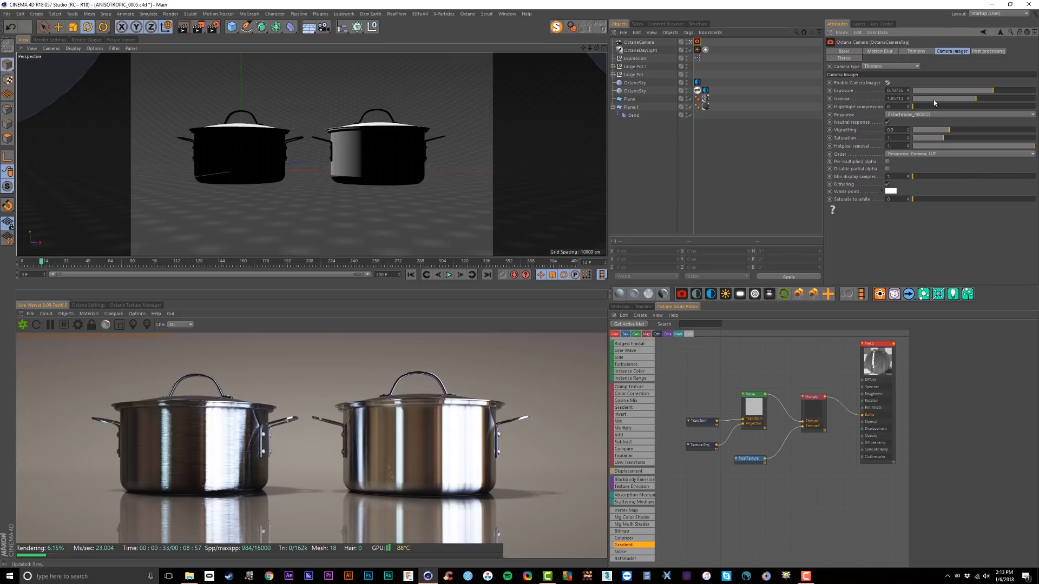
Set the camera imager's highlight compression to 1 and save the scene.
{"action": "left_click_drag", "start_coordinate": [919, 108], "coordinate": [1035, 108]}
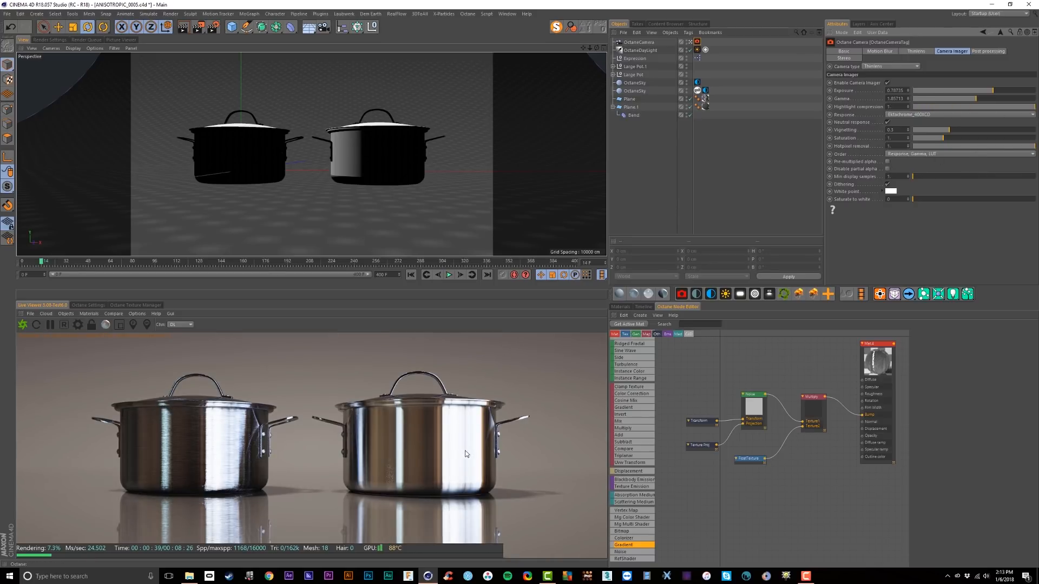
{"action": "key", "text": "ctrl+s"}
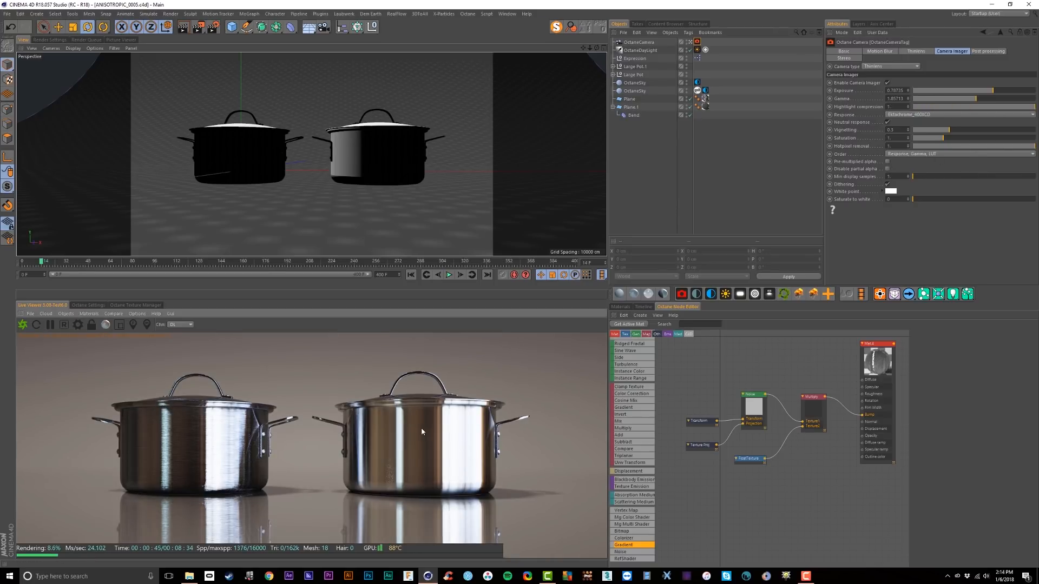
Add a sphere, scale it down to a small ball and place it just above the left pot's lid, beside the handle.
{"action": "left_click", "coordinate": [626, 307]}
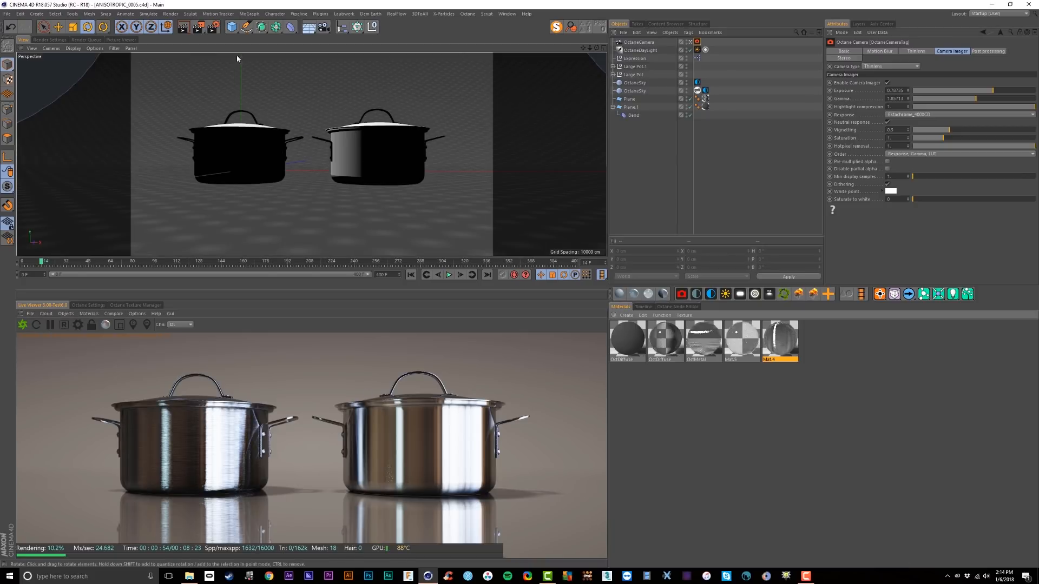
{"action": "left_click_drag", "start_coordinate": [231, 26], "coordinate": [403, 55]}
{"action": "key", "text": "t"}
{"action": "left_click_drag", "start_coordinate": [409, 93], "coordinate": [172, 200]}
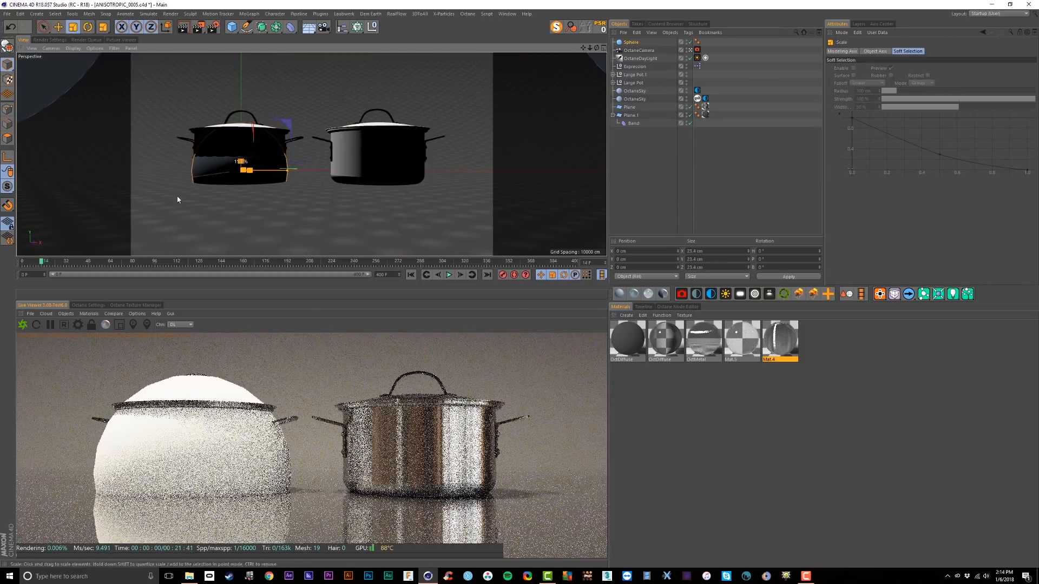
{"action": "left_click_drag", "start_coordinate": [289, 123], "coordinate": [130, 169]}
{"action": "key", "text": "e"}
{"action": "left_click_drag", "start_coordinate": [253, 116], "coordinate": [278, 124]}
{"action": "left_click_drag", "start_coordinate": [309, 70], "coordinate": [261, 58]}
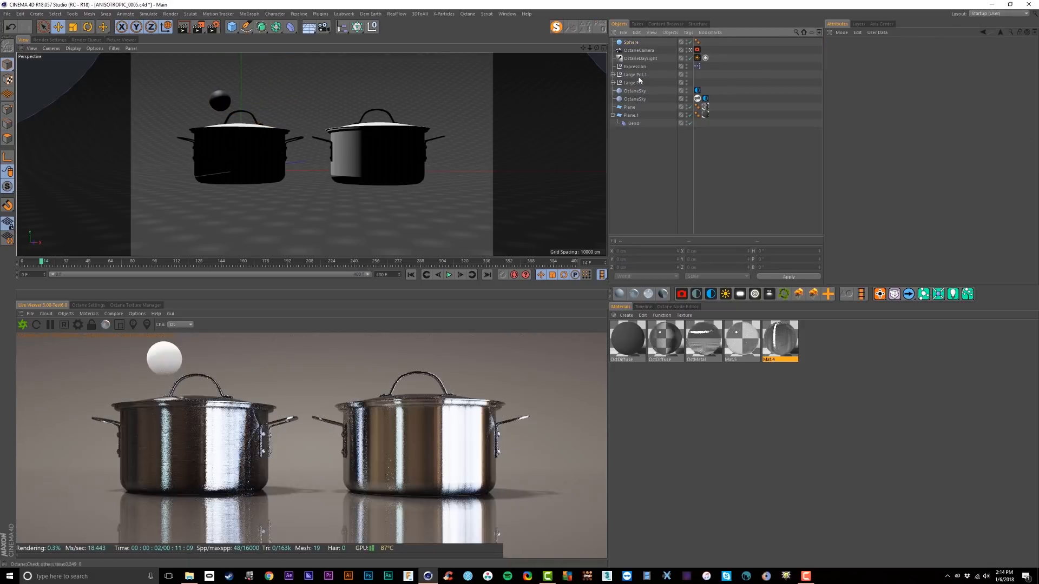
{"action": "left_click", "coordinate": [631, 43]}
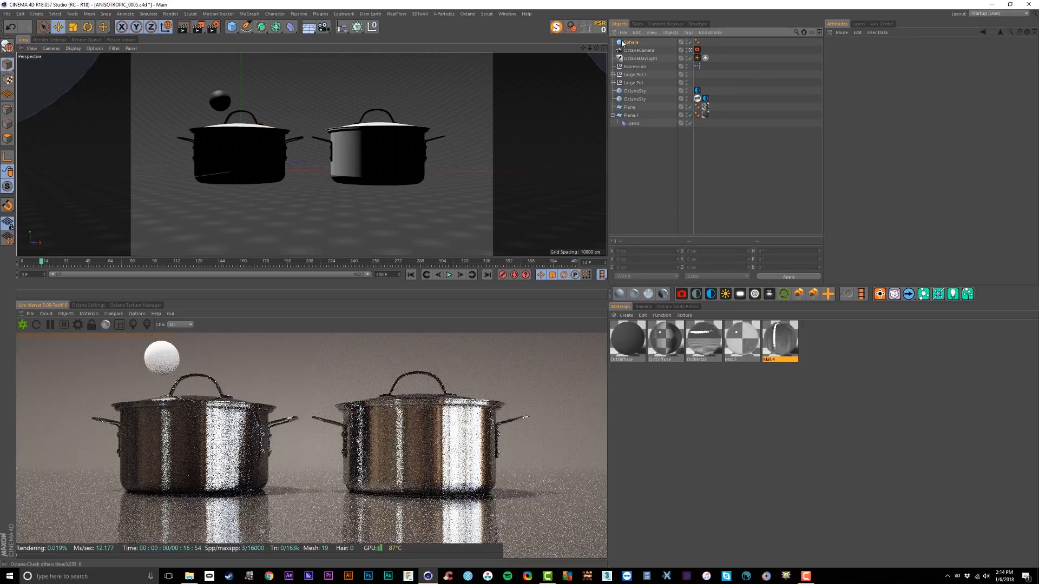
Add an Octane Object tag to the sphere and turn off its camera visibility.
{"action": "left_click_drag", "start_coordinate": [891, 77], "coordinate": [891, 12]}
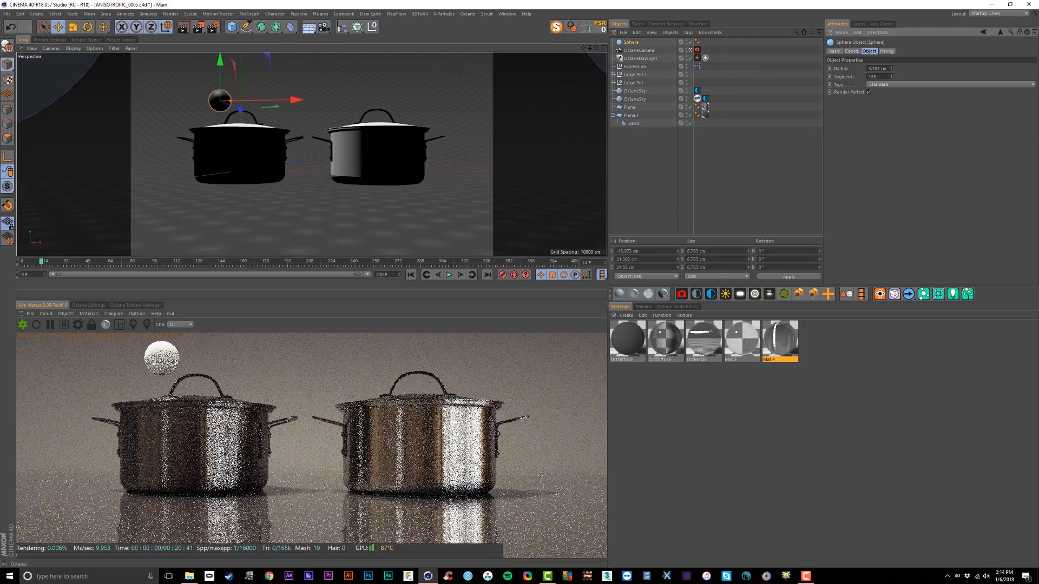
{"action": "right_click", "coordinate": [629, 45]}
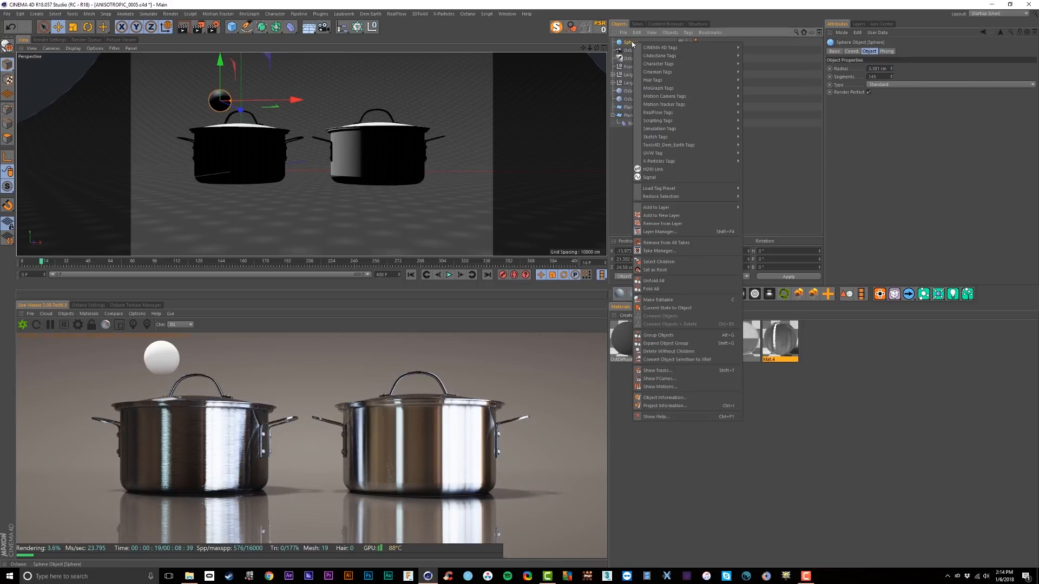
{"action": "mouse_move", "coordinate": [664, 56]}
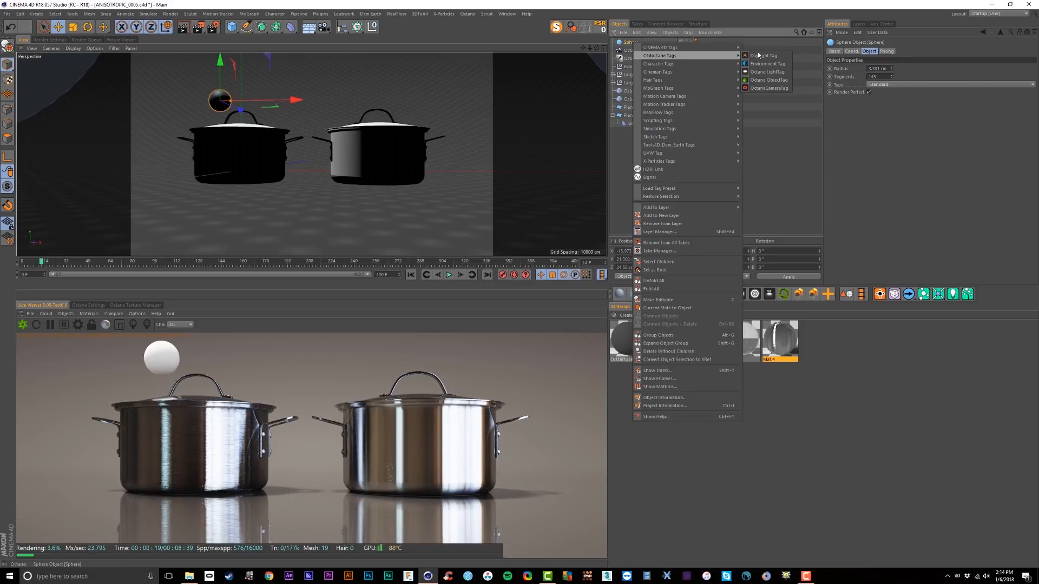
{"action": "left_click", "coordinate": [769, 80]}
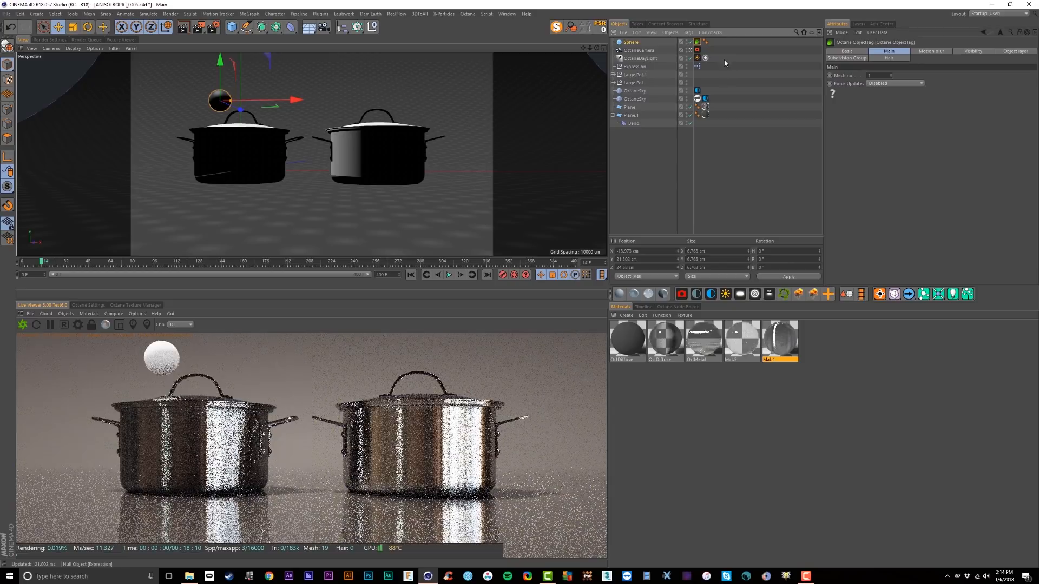
{"action": "left_click", "coordinate": [973, 50]}
{"action": "left_click", "coordinate": [873, 84]}
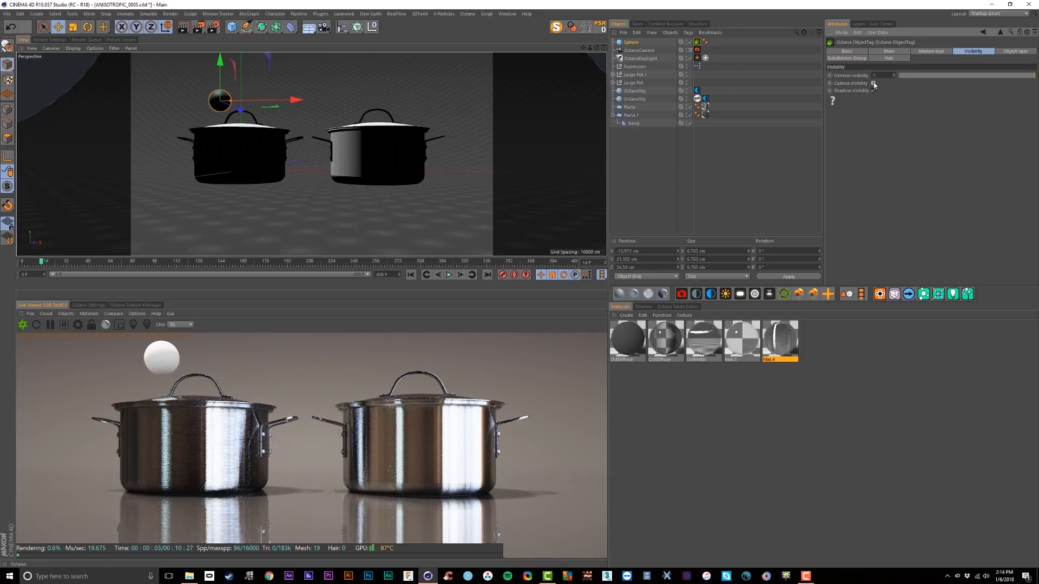
Create an Octane diffuse material, apply it to the sphere and give it blackbody emission.
{"action": "left_click", "coordinate": [617, 295]}
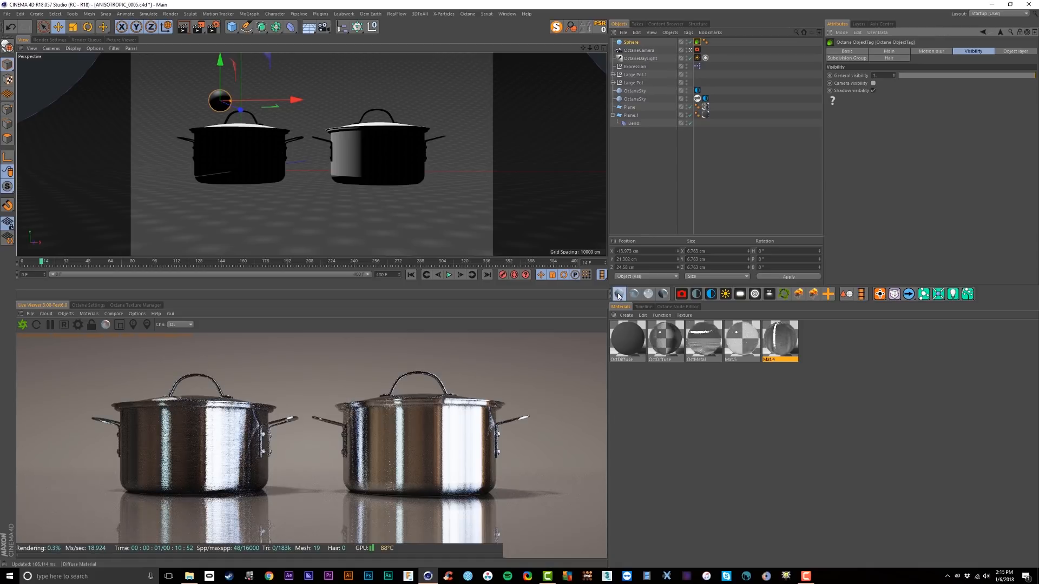
{"action": "left_click_drag", "start_coordinate": [627, 343], "coordinate": [633, 43]}
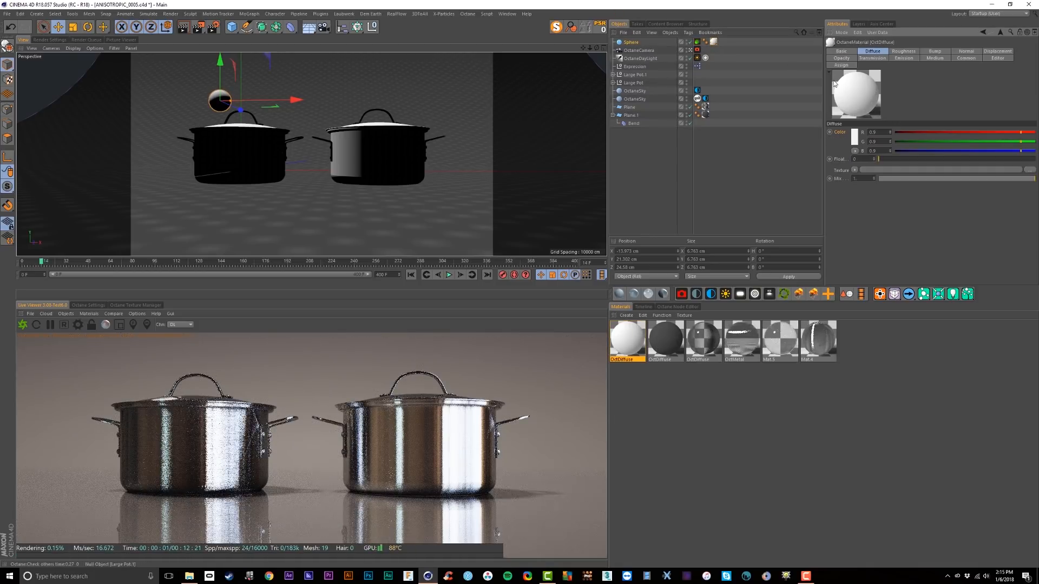
{"action": "left_click", "coordinate": [898, 58]}
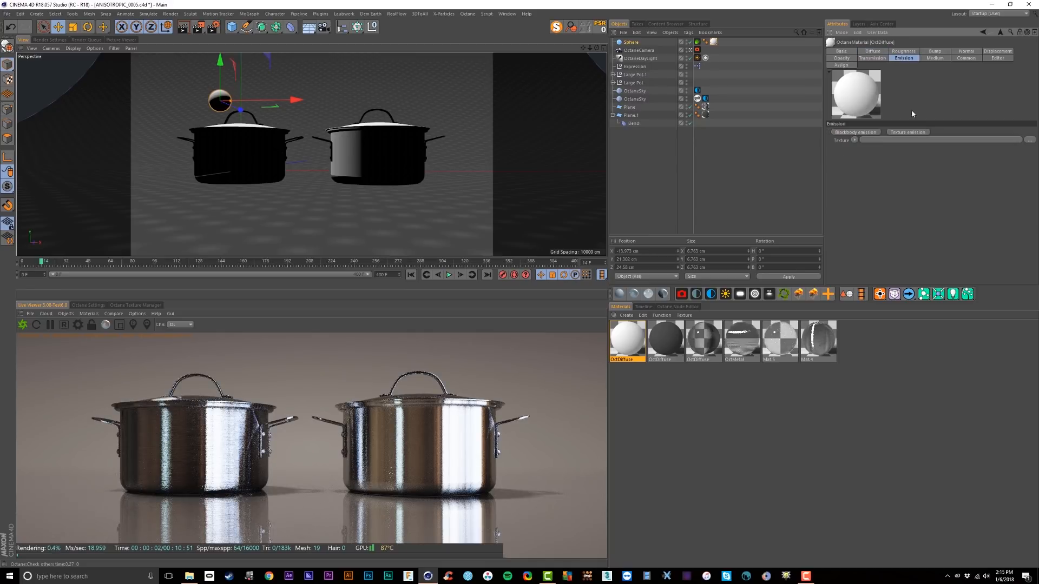
{"action": "left_click", "coordinate": [870, 132]}
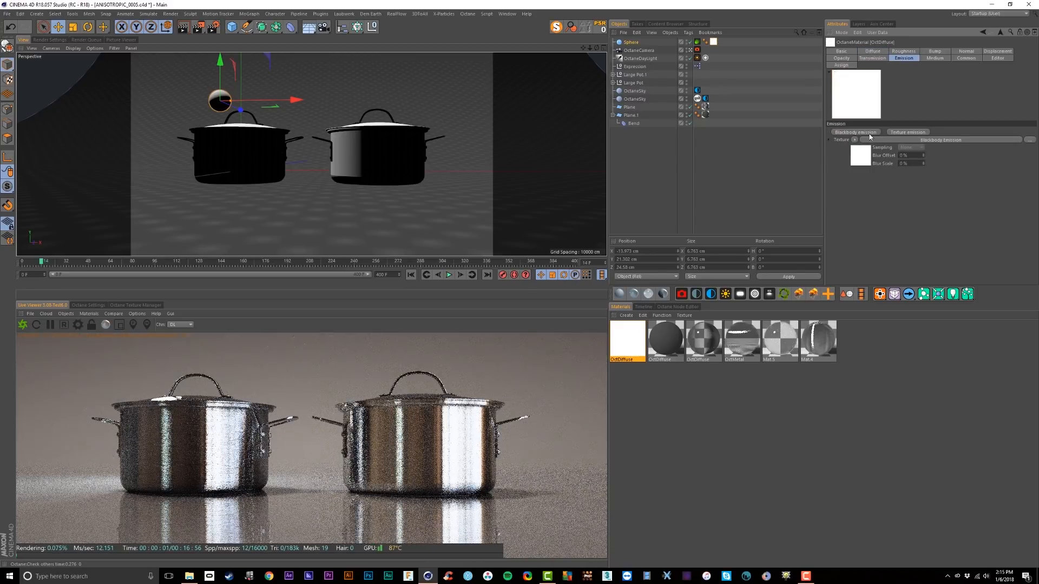
Enable post processing on the Octane camera tag and set the bloom power to about 7.4.
{"action": "left_click", "coordinate": [697, 50]}
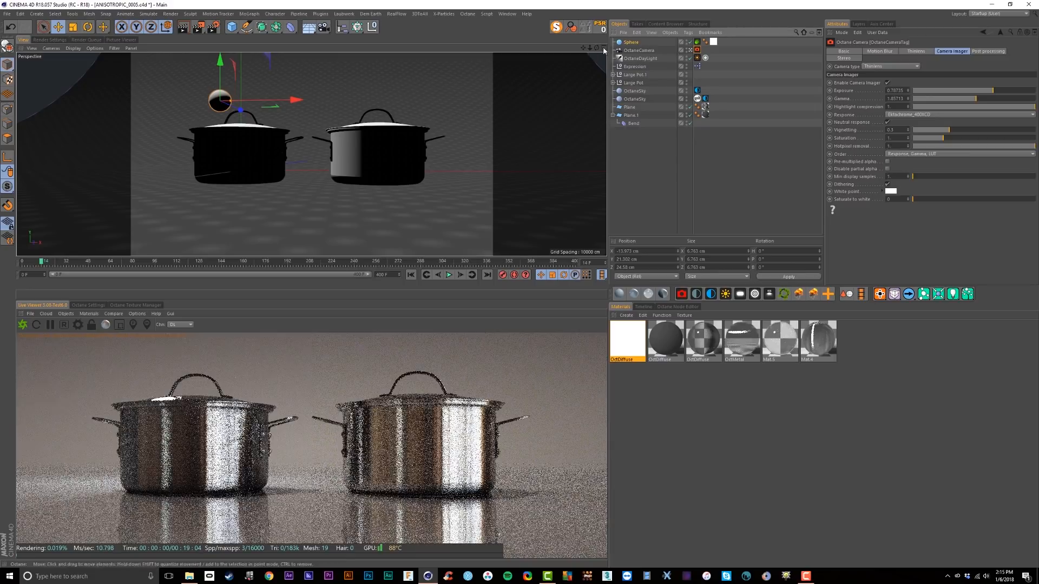
{"action": "left_click", "coordinate": [989, 51]}
{"action": "left_click", "coordinate": [875, 82]}
{"action": "left_click_drag", "start_coordinate": [954, 93], "coordinate": [990, 92]}
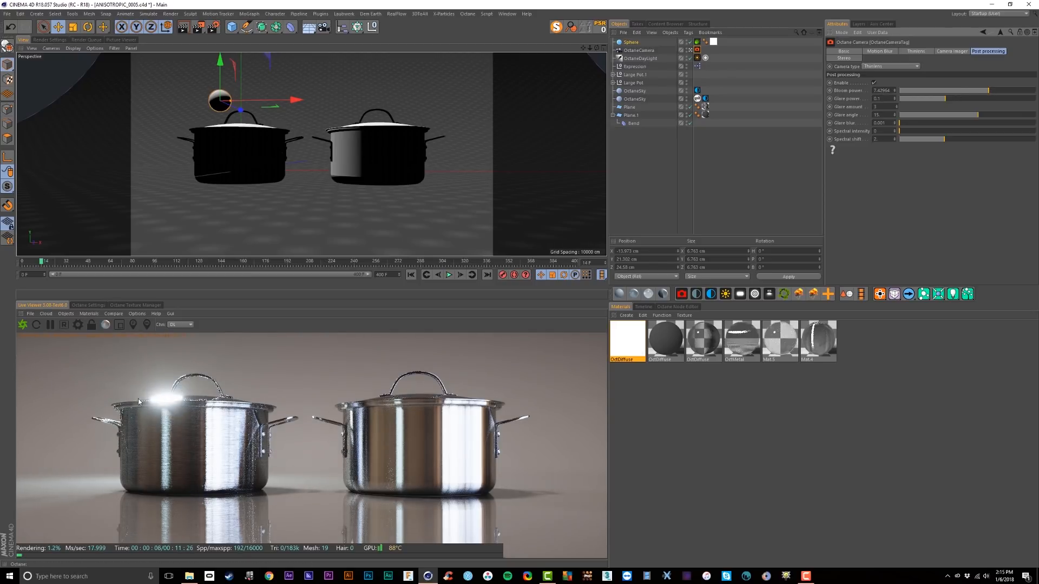
Load a GaussianSpectrum texture into the sphere material's blackbody emission, with wavelength about 0.06 and a narrow width for cyan-blue light.
{"action": "left_click", "coordinate": [713, 42]}
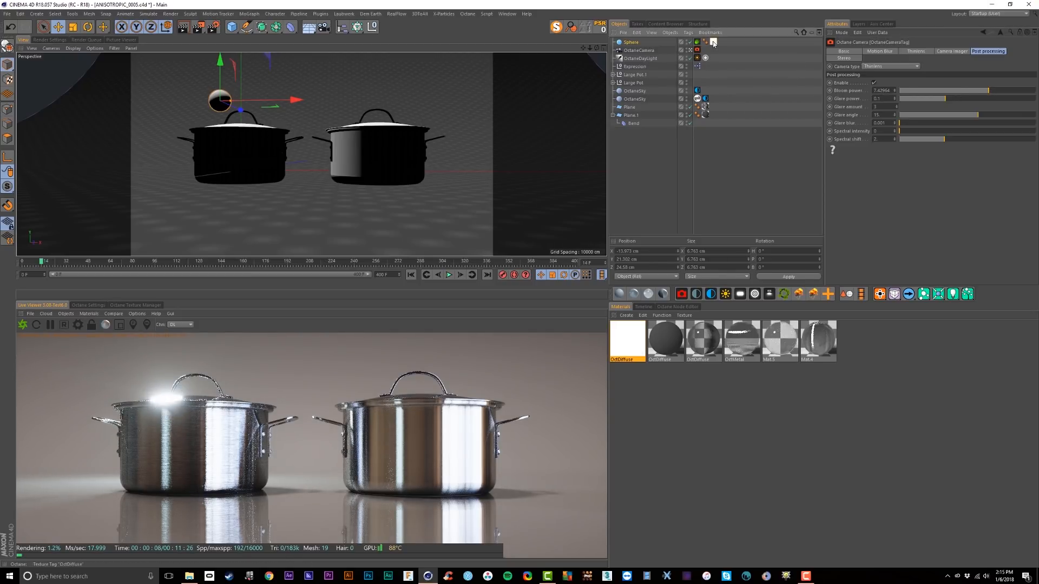
{"action": "double_click", "coordinate": [713, 42]}
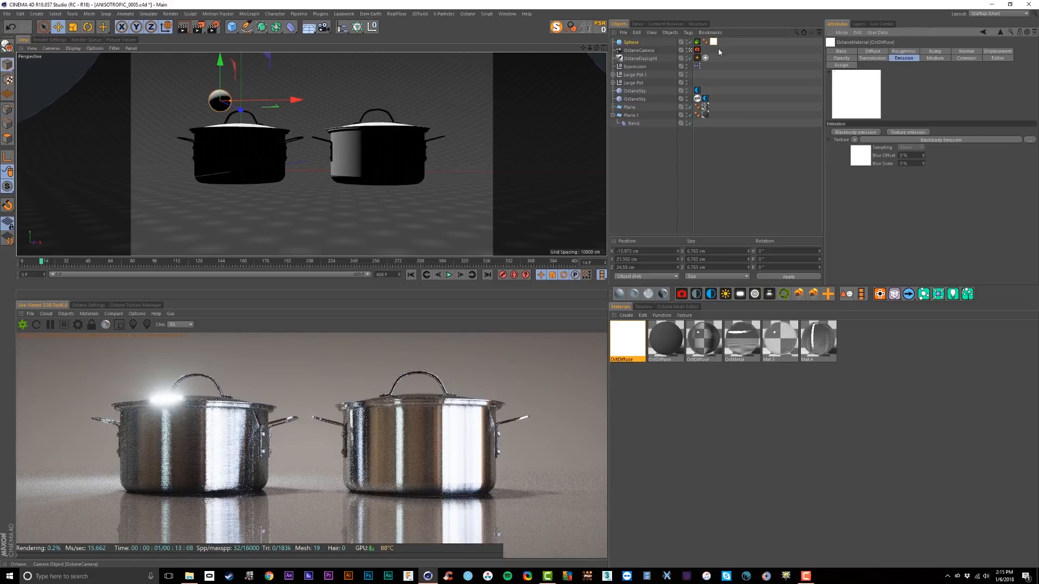
{"action": "left_click", "coordinate": [860, 161]}
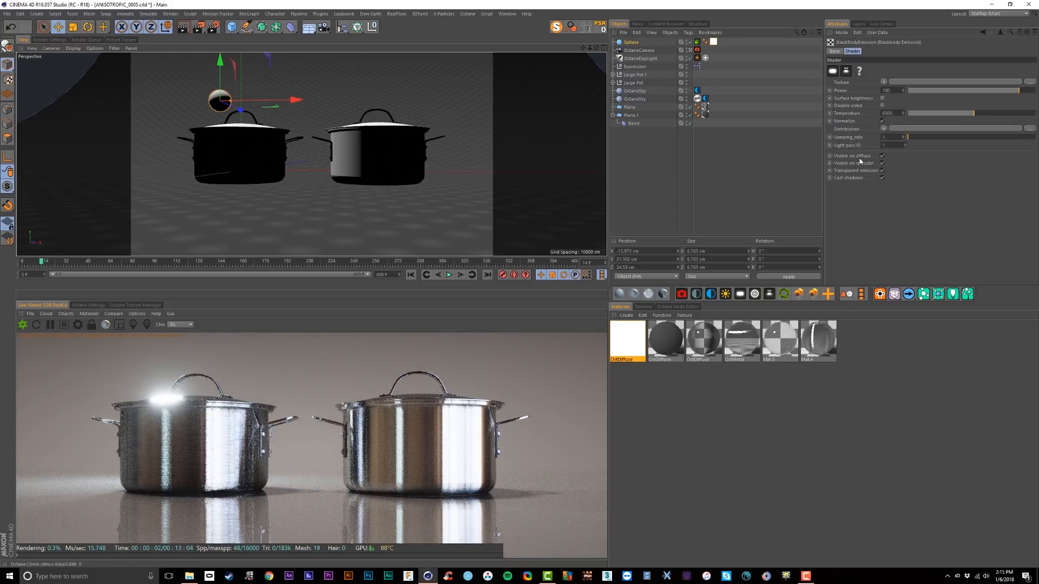
{"action": "left_click", "coordinate": [883, 82]}
{"action": "mouse_move", "coordinate": [898, 234]}
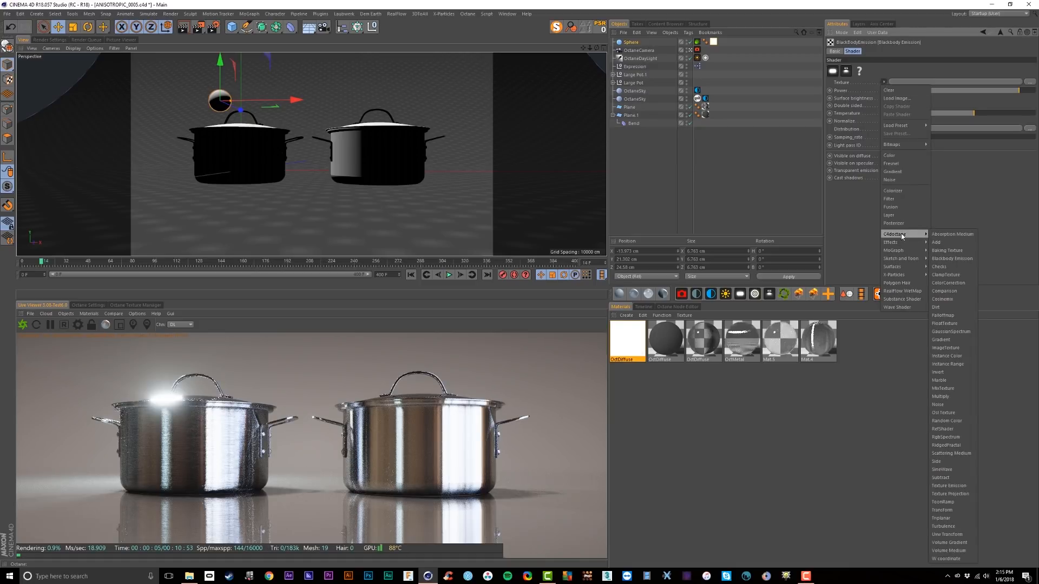
{"action": "left_click", "coordinate": [958, 334]}
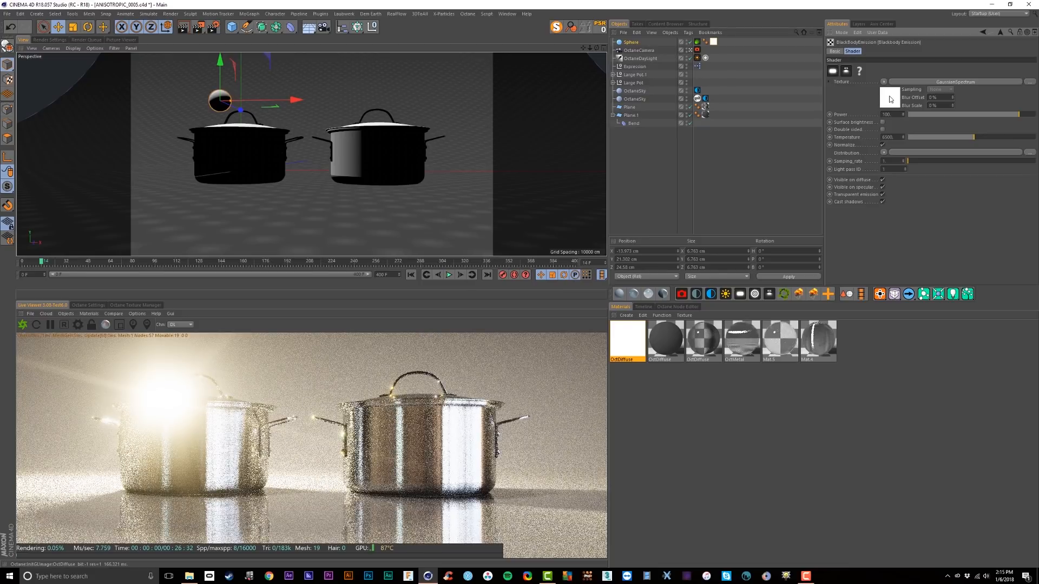
{"action": "left_click", "coordinate": [890, 99]}
{"action": "left_click_drag", "start_coordinate": [1012, 69], "coordinate": [897, 79]}
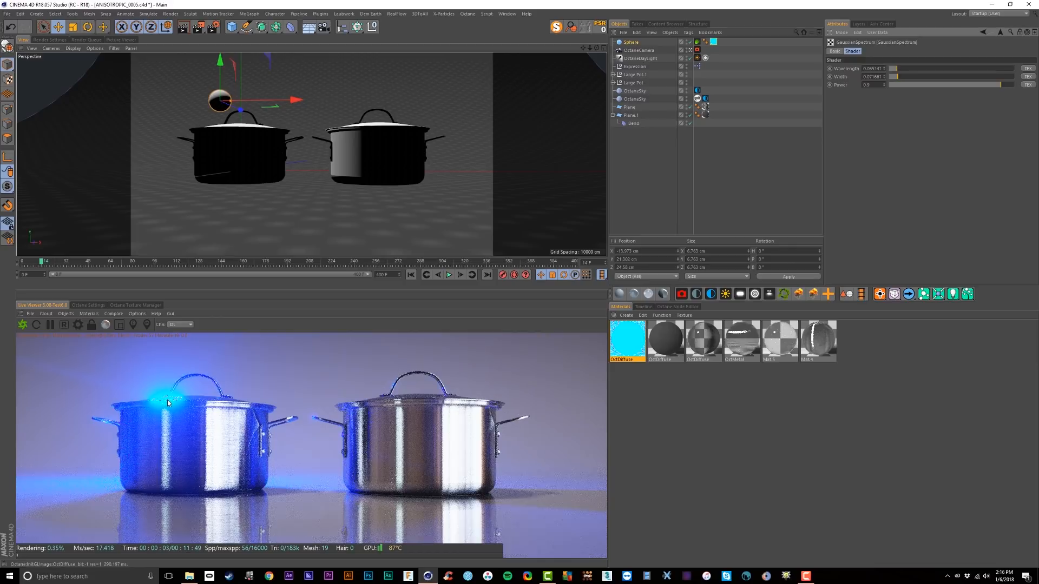
Set Saturate to white to about 0.14 in the Octane camera's imager settings.
{"action": "left_click", "coordinate": [697, 51]}
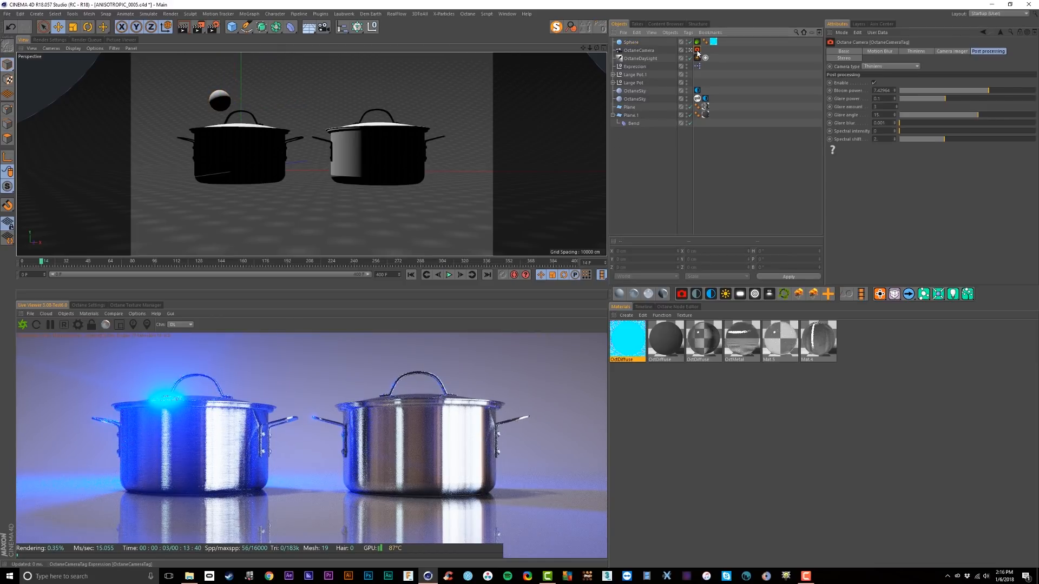
{"action": "left_click", "coordinate": [964, 51]}
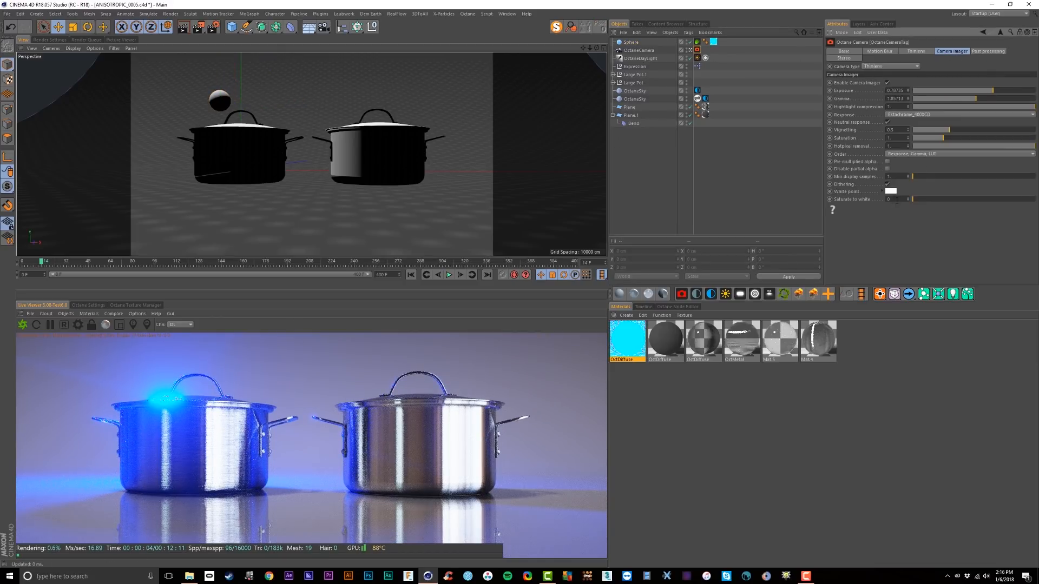
{"action": "mouse_move", "coordinate": [920, 200]}
{"action": "left_mouse_down"}
{"action": "mouse_move", "coordinate": [947, 200]}
{"action": "mouse_move", "coordinate": [915, 200]}
{"action": "mouse_move", "coordinate": [939, 203]}
{"action": "mouse_move", "coordinate": [926, 203]}
{"action": "left_mouse_up"}
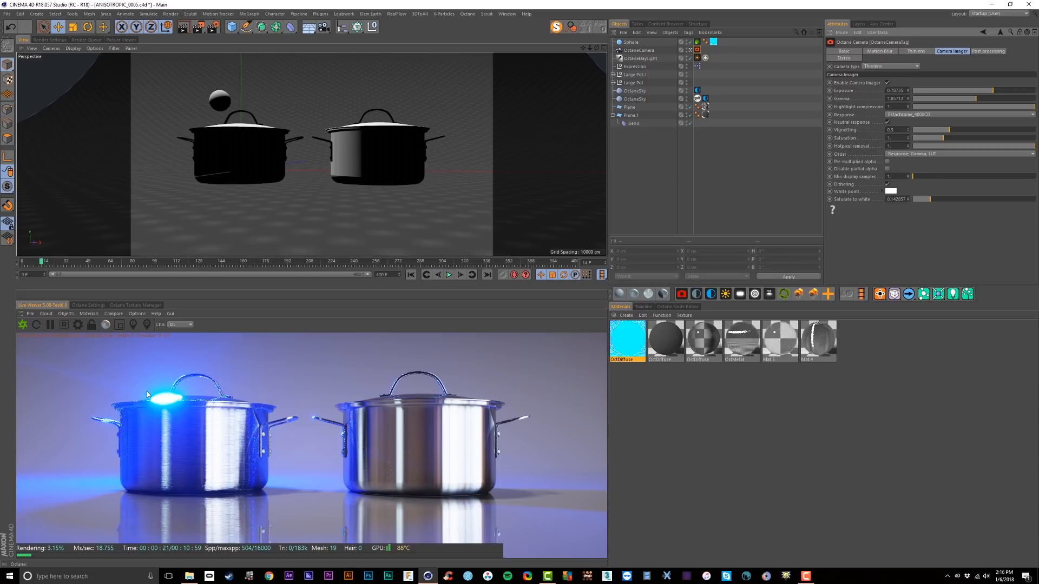
Scale the light-emitting sphere up uniformly to about 9.2 cm.
{"action": "left_click", "coordinate": [219, 100]}
{"action": "key", "text": "t"}
{"action": "left_click_drag", "start_coordinate": [293, 100], "coordinate": [322, 101]}
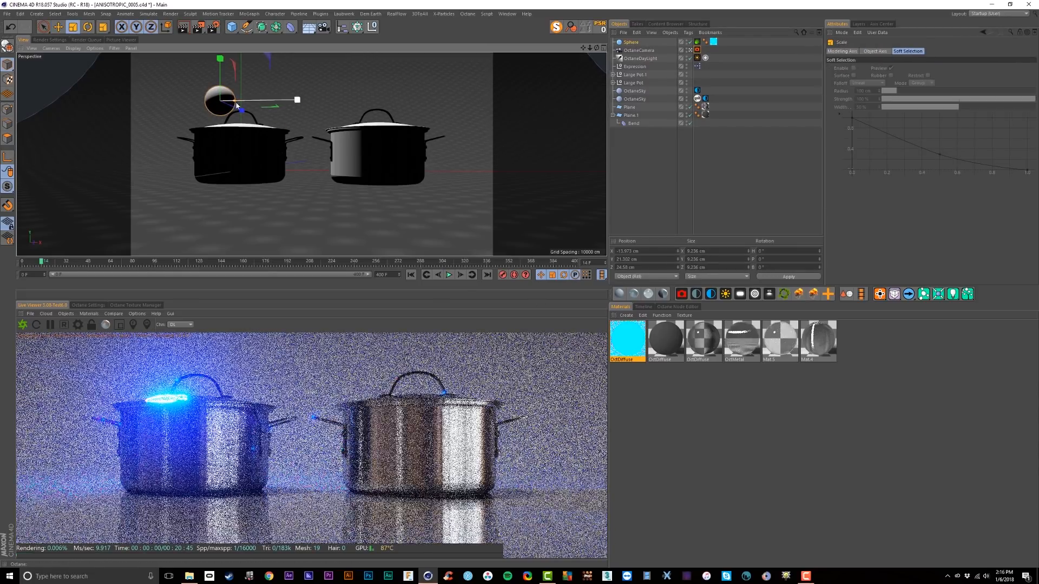
Make the sphere editable, stretch it along X to about 17.2 cm, and move it to about X -24.4 cm, Z 39.7 cm.
{"action": "left_click", "coordinate": [239, 101]}
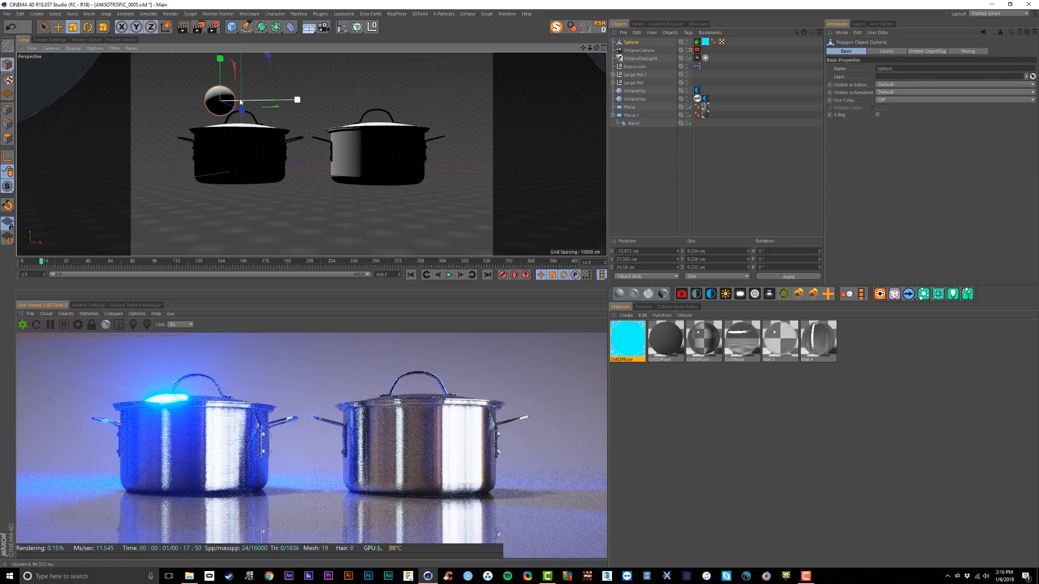
{"action": "left_click_drag", "start_coordinate": [297, 99], "coordinate": [368, 107]}
{"action": "key", "text": "e"}
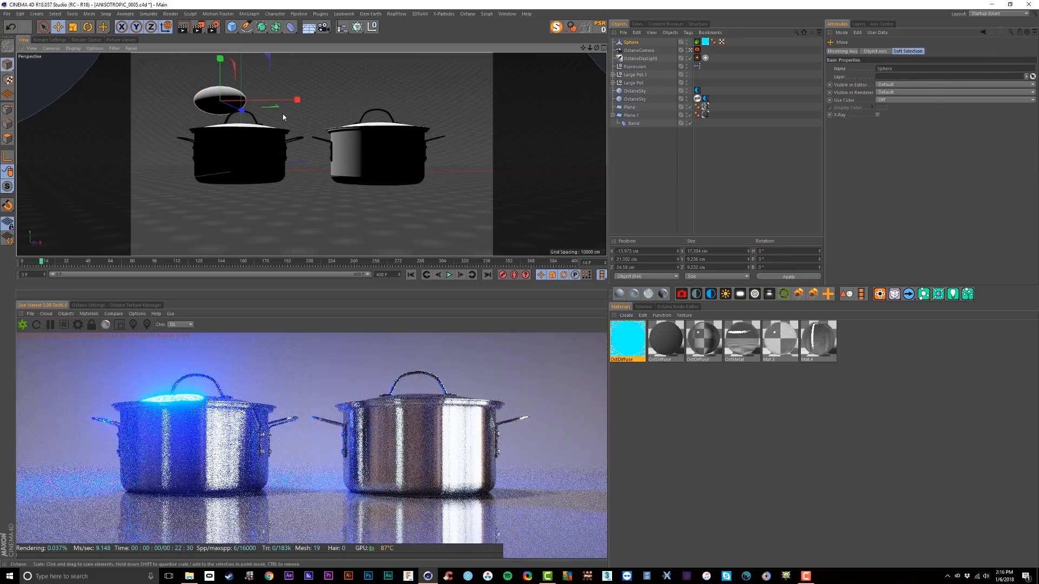
{"action": "mouse_move", "coordinate": [242, 111]}
{"action": "left_mouse_down"}
{"action": "mouse_move", "coordinate": [224, 115]}
{"action": "mouse_move", "coordinate": [262, 110]}
{"action": "mouse_move", "coordinate": [255, 115]}
{"action": "left_mouse_up"}
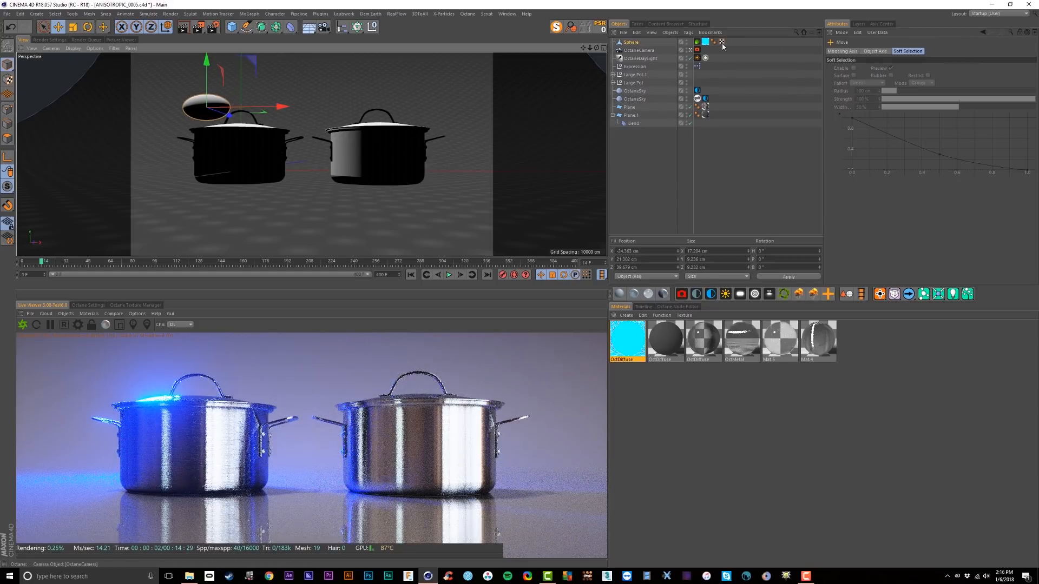
Set the sphere light's GaussianSpectrum wavelength to 0 and its width to about 0.08.
{"action": "left_click", "coordinate": [705, 42]}
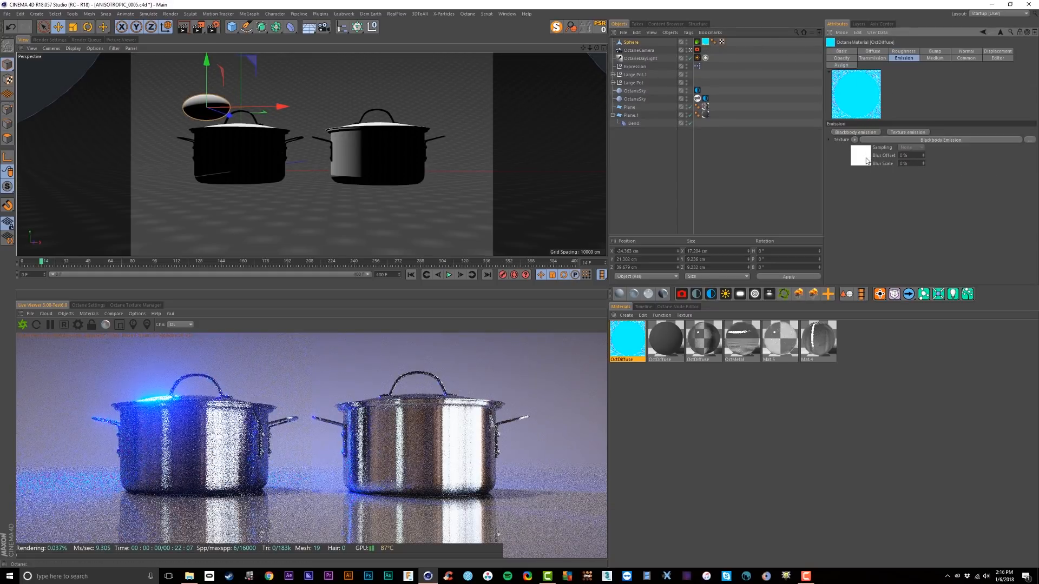
{"action": "left_click", "coordinate": [866, 161]}
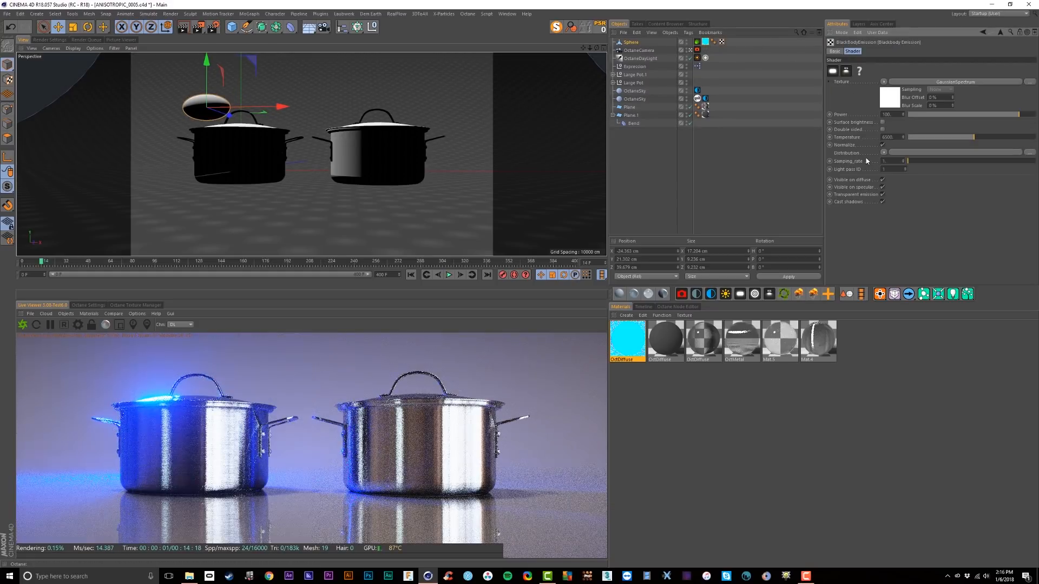
{"action": "left_click", "coordinate": [895, 100]}
{"action": "mouse_move", "coordinate": [900, 70]}
{"action": "left_mouse_down"}
{"action": "mouse_move", "coordinate": [1021, 79]}
{"action": "mouse_move", "coordinate": [883, 72]}
{"action": "left_mouse_up"}
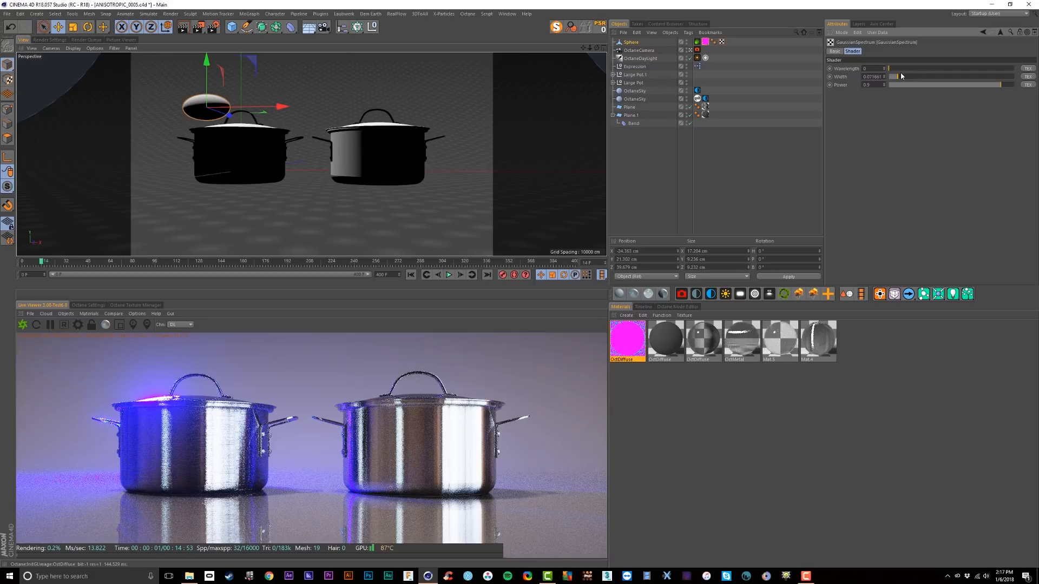
{"action": "left_click_drag", "start_coordinate": [899, 78], "coordinate": [907, 80]}
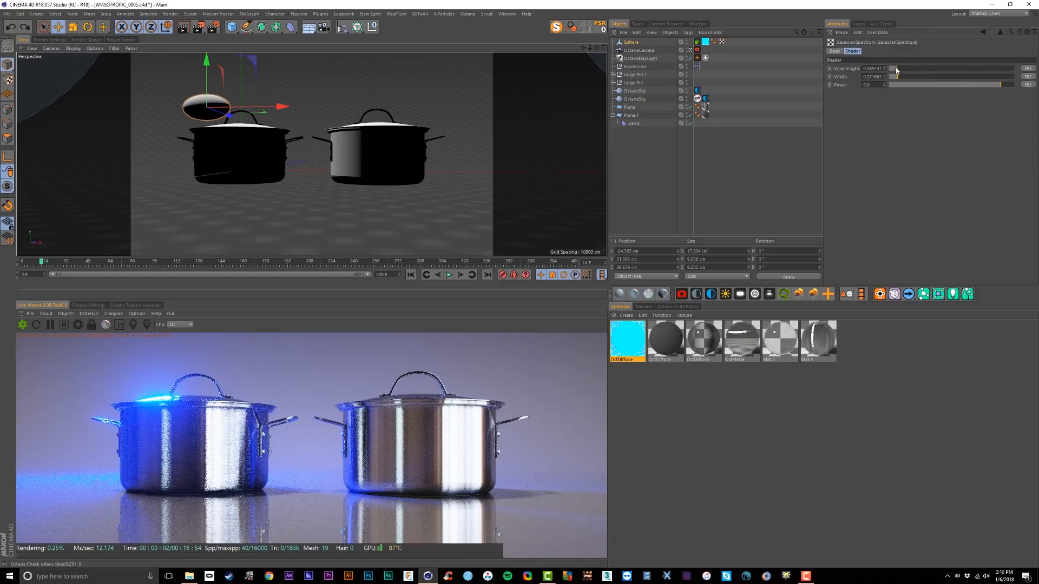
{"action": "mouse_move", "coordinate": [897, 69]}
{"action": "left_mouse_down"}
{"action": "mouse_move", "coordinate": [878, 72]}
{"action": "mouse_move", "coordinate": [899, 79]}
{"action": "left_mouse_up"}
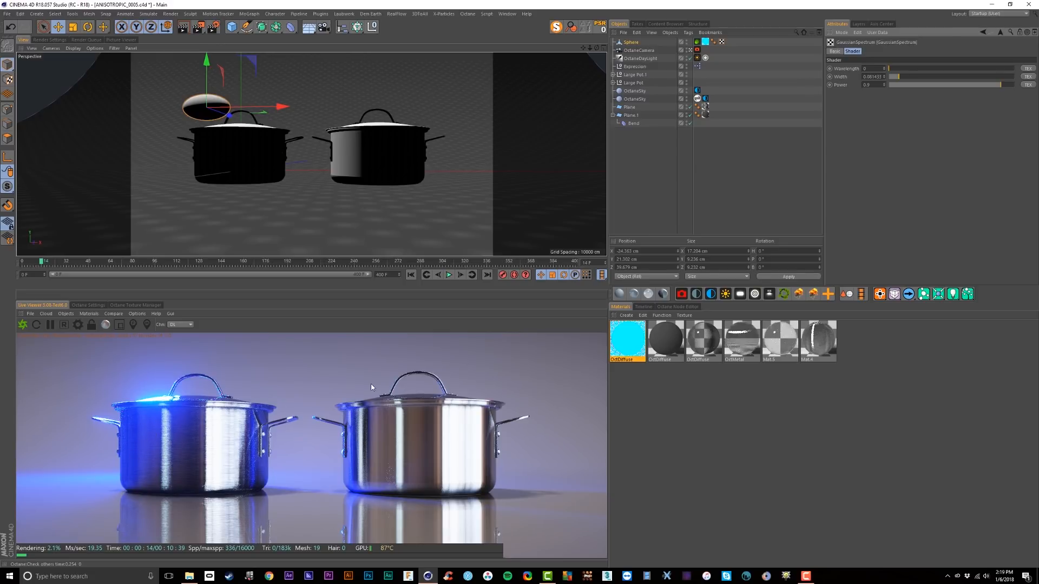
Set the camera's bloom power to about 13.1 and its glare power to about 5.37, with a glare amount of 1.
{"action": "left_click", "coordinate": [697, 49]}
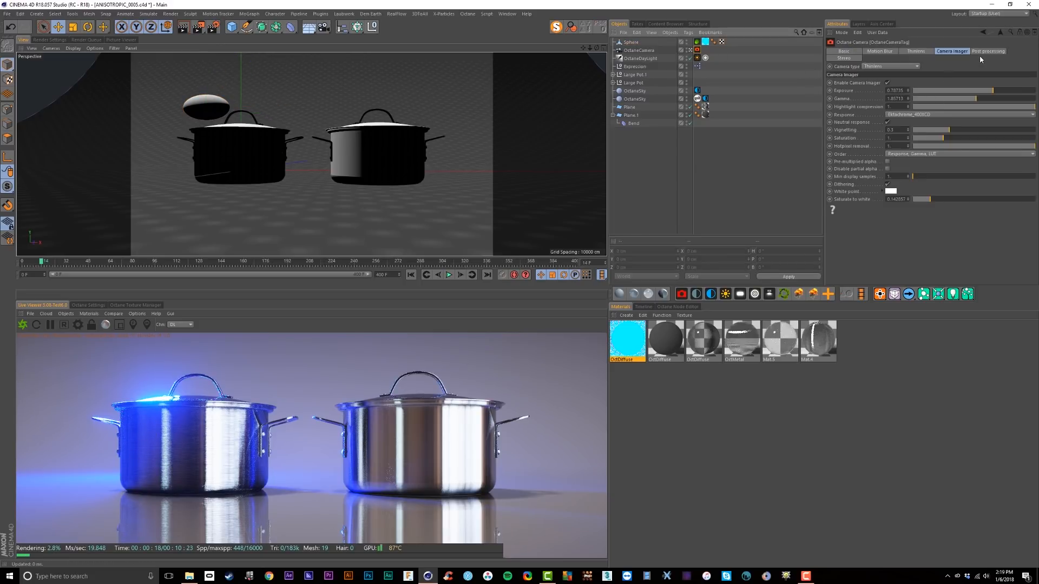
{"action": "left_click", "coordinate": [988, 51]}
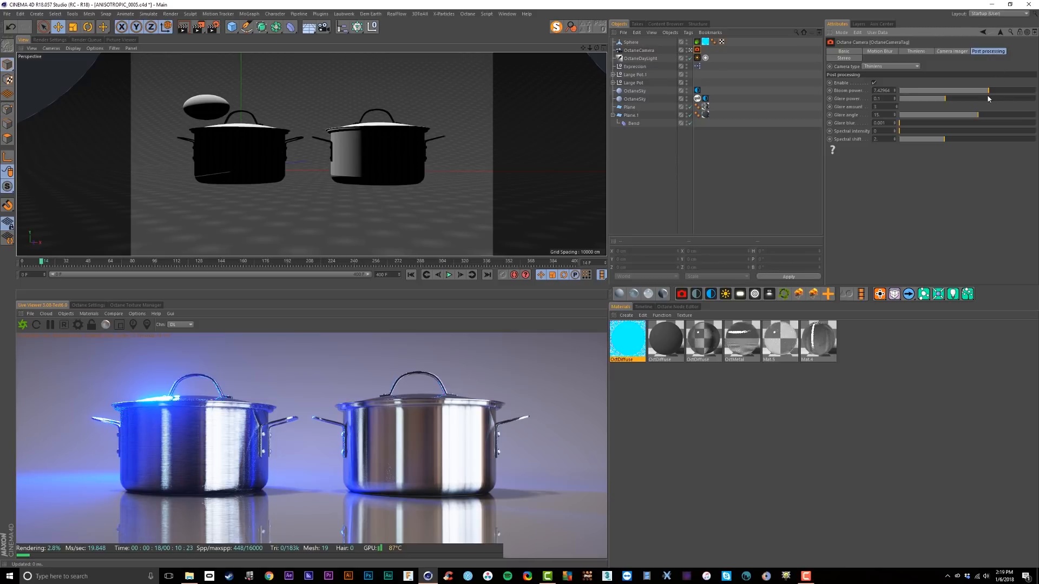
{"action": "left_click_drag", "start_coordinate": [991, 92], "coordinate": [996, 91]}
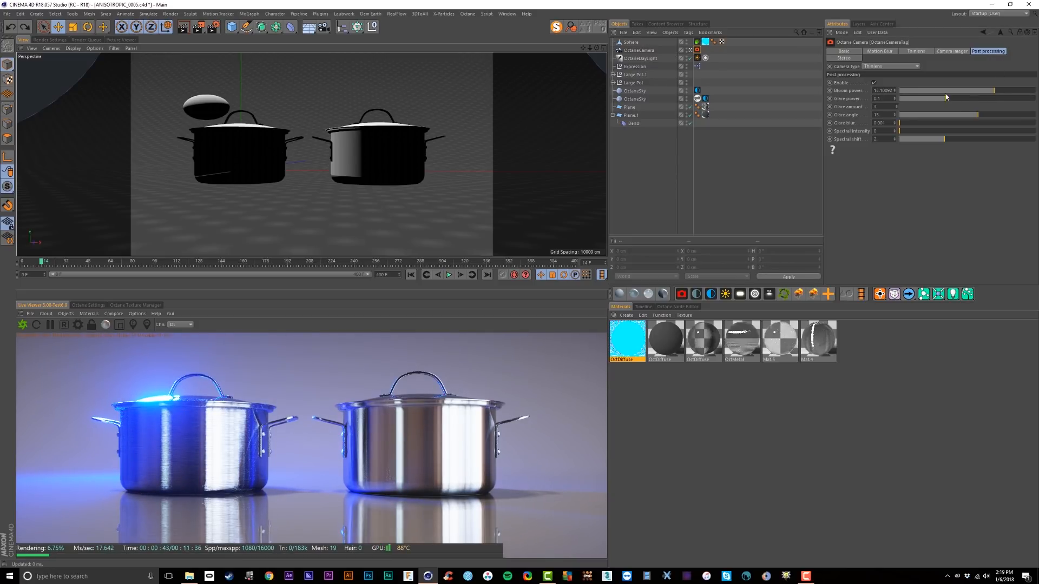
{"action": "left_click_drag", "start_coordinate": [957, 99], "coordinate": [985, 100]}
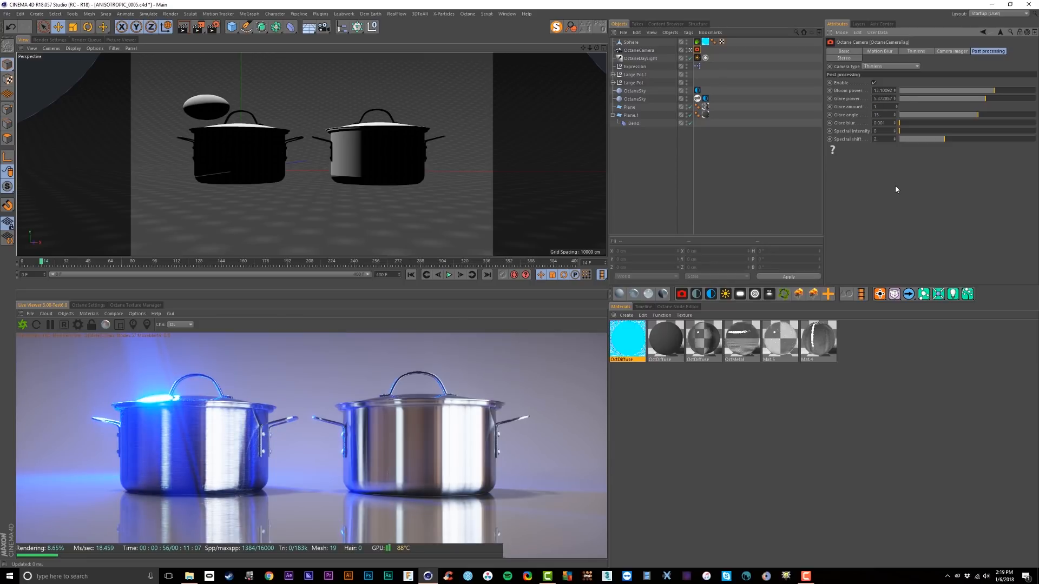
Set the camera's glare angle to -90 and soften the streak with a glare blur of about 0.03.
{"action": "left_click_drag", "start_coordinate": [971, 115], "coordinate": [817, 120]}
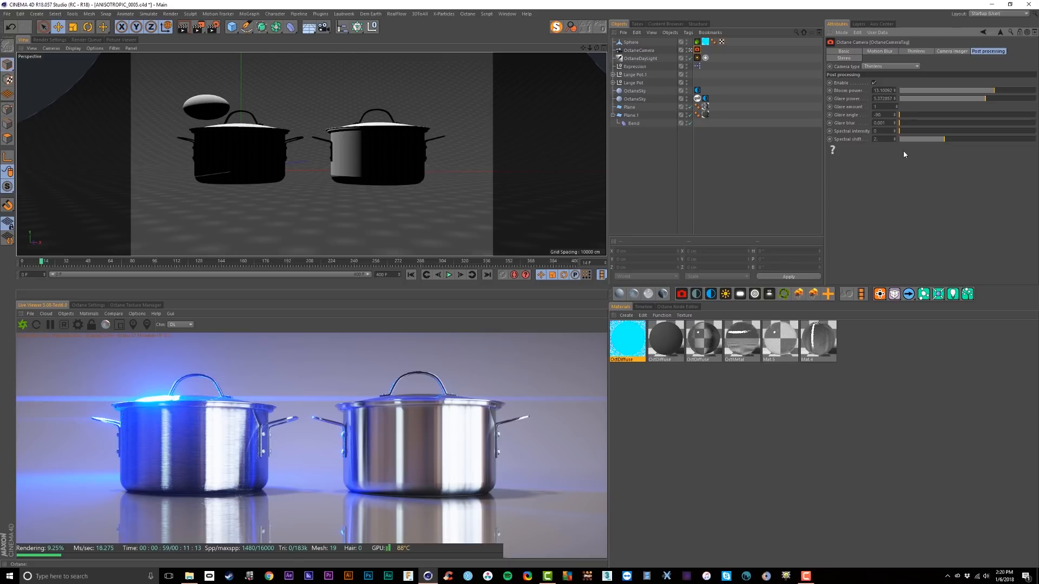
{"action": "left_click_drag", "start_coordinate": [902, 123], "coordinate": [914, 123]}
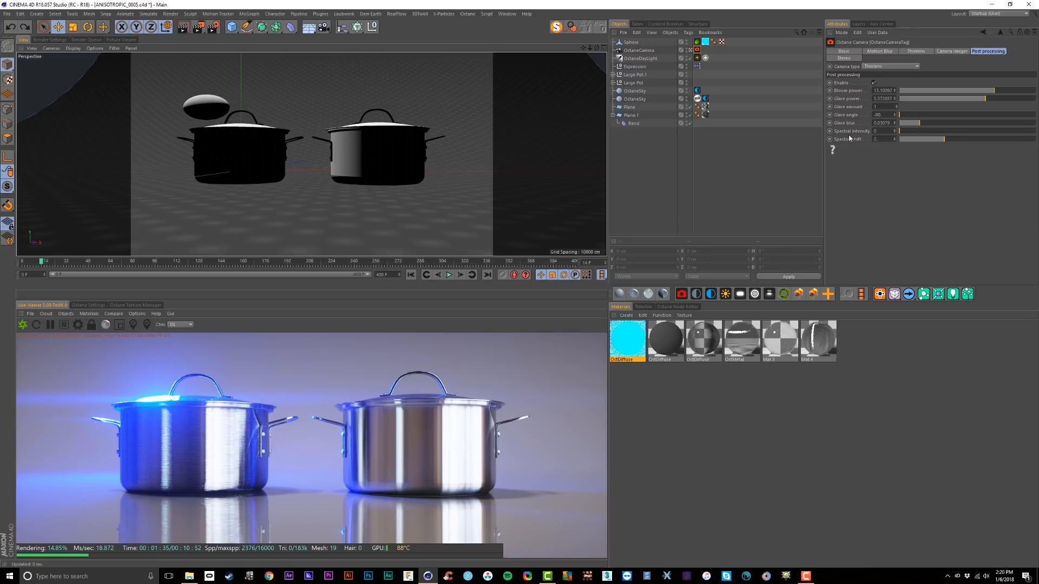
Try a glare spectral intensity of about 0.56 with a slightly higher spectral shift, and undo both changes.
{"action": "left_click_drag", "start_coordinate": [915, 132], "coordinate": [948, 142]}
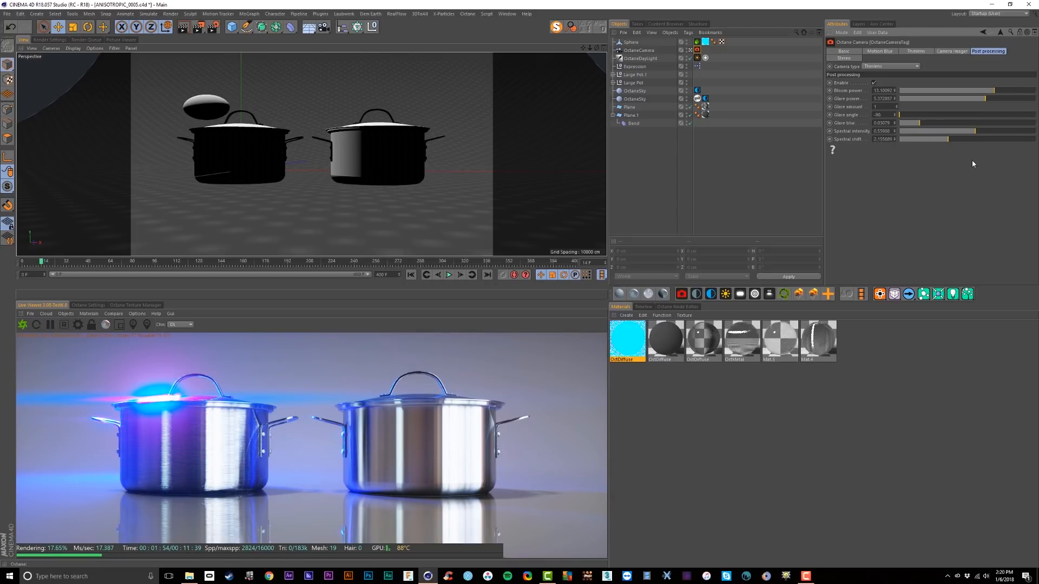
{"action": "key", "text": "ctrl+z"}
{"action": "key", "text": "ctrl+z"}
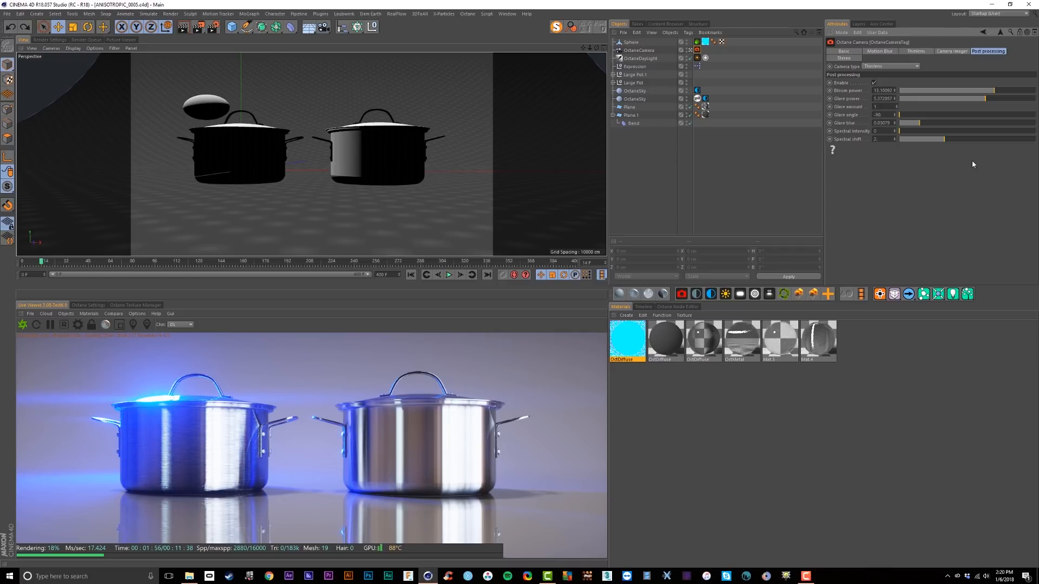
Duplicate the sphere light above the second pot and move the copy to about X 49.5 cm, Y 23.3 cm, Z 44.6 cm.
{"action": "left_click", "coordinate": [632, 43]}
{"action": "left_click_drag", "start_coordinate": [297, 107], "coordinate": [496, 115], "text": "ctrl"}
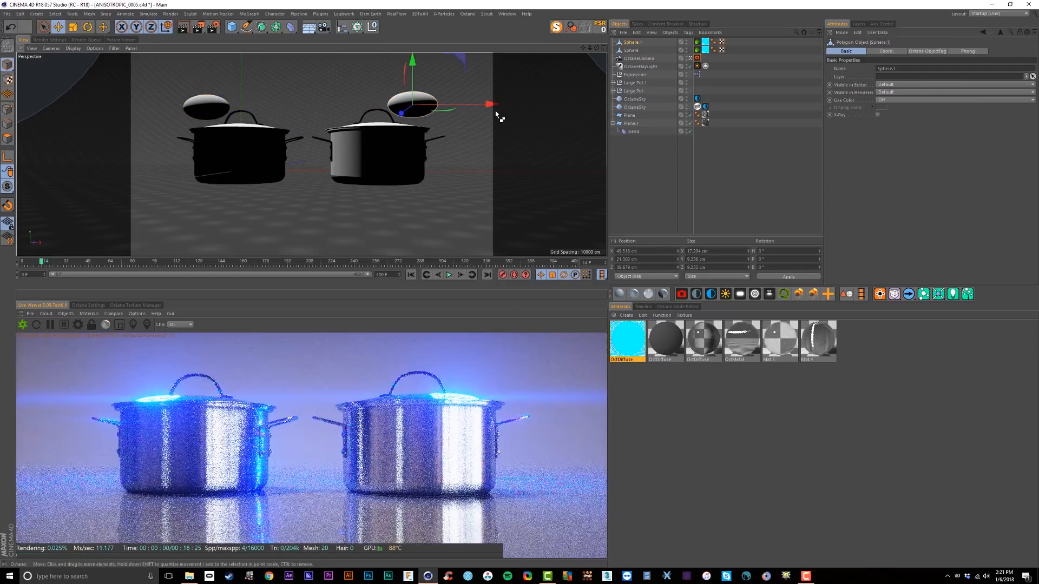
{"action": "left_click_drag", "start_coordinate": [401, 115], "coordinate": [411, 78]}
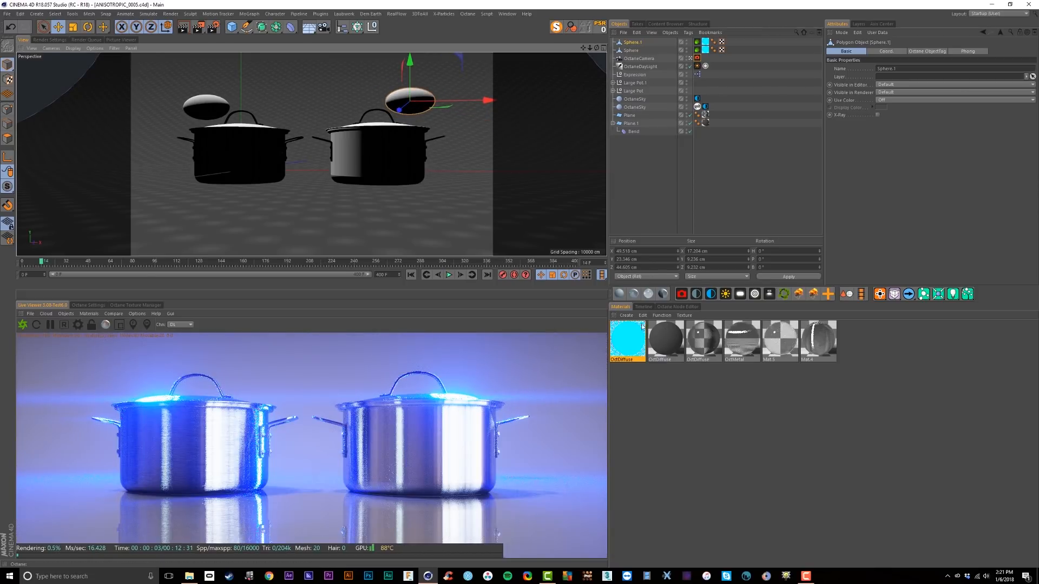
Tint the camera imager's white point a pale violet with a hue of about 272°.
{"action": "left_click", "coordinate": [697, 57]}
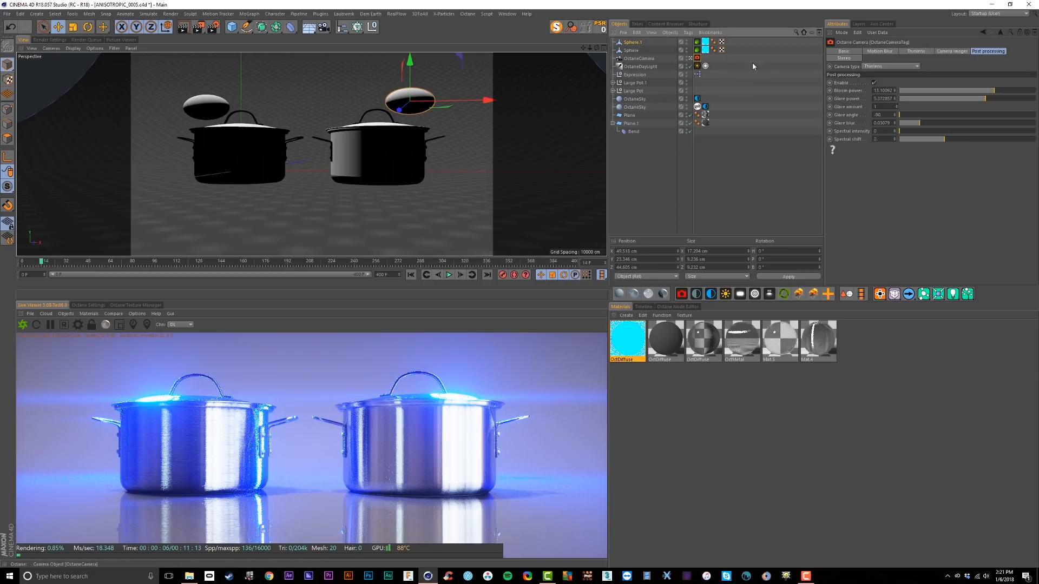
{"action": "left_click", "coordinate": [945, 51]}
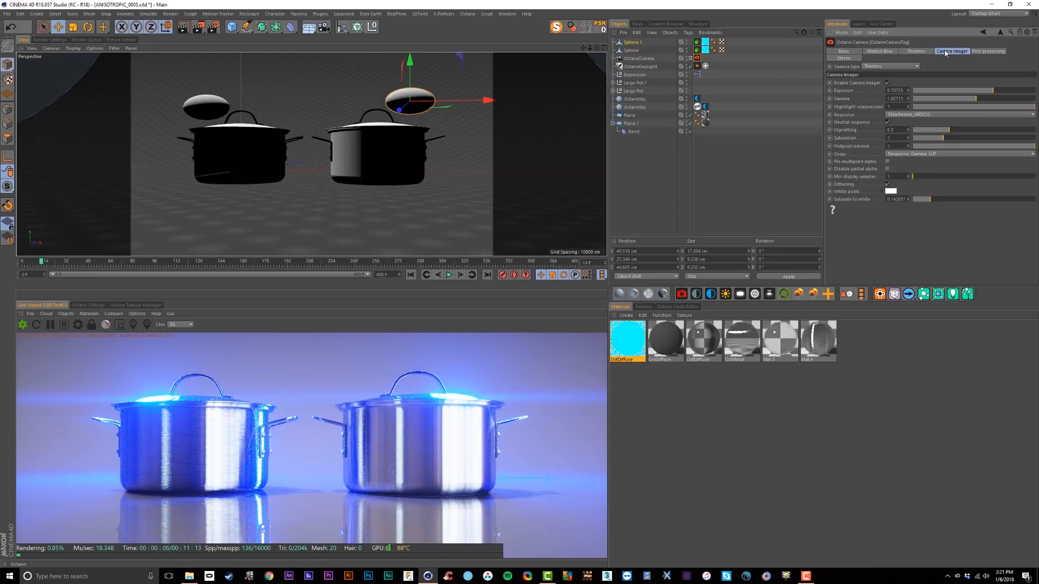
{"action": "left_click", "coordinate": [891, 191]}
{"action": "left_click", "coordinate": [918, 192]}
{"action": "left_click_drag", "start_coordinate": [920, 193], "coordinate": [934, 193]}
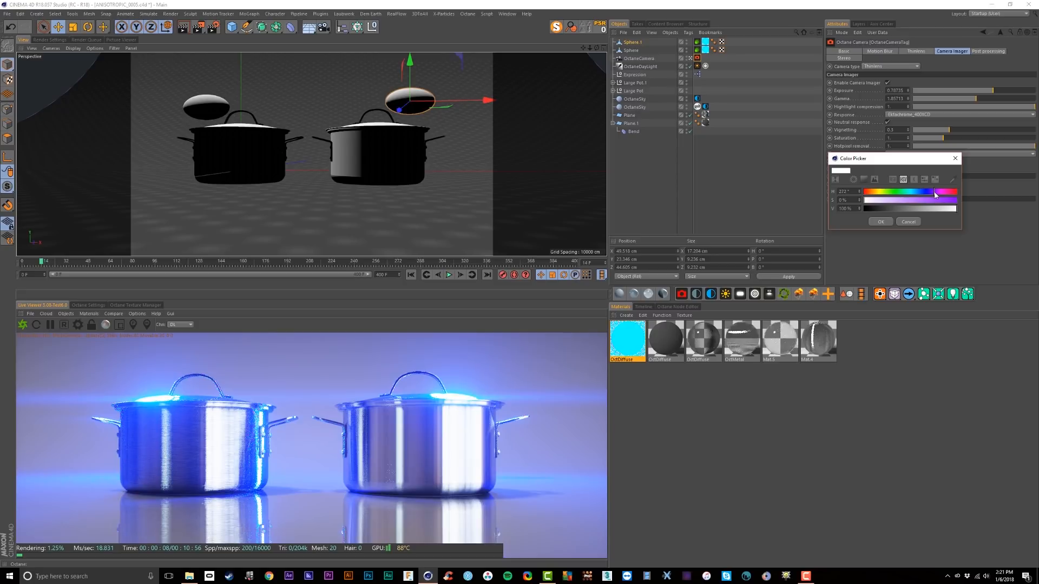
{"action": "left_click", "coordinate": [901, 200]}
{"action": "left_click", "coordinate": [881, 222]}
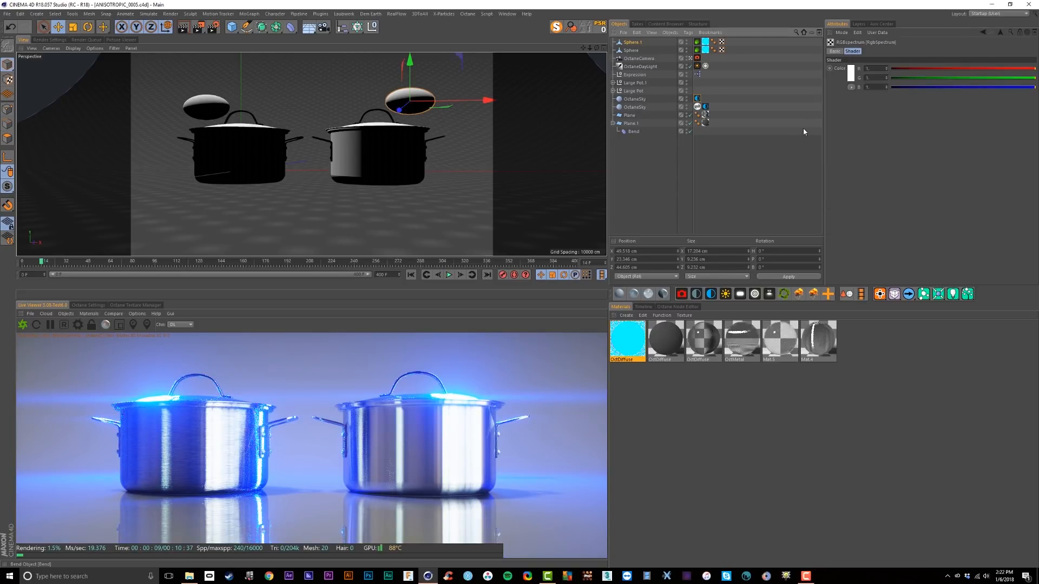
Disable the Octane daylight and set the sphere light's GaussianSpectrum wavelength to about 0.11, width to about 0.13 and power to about 0.11.
{"action": "left_click", "coordinate": [690, 66]}
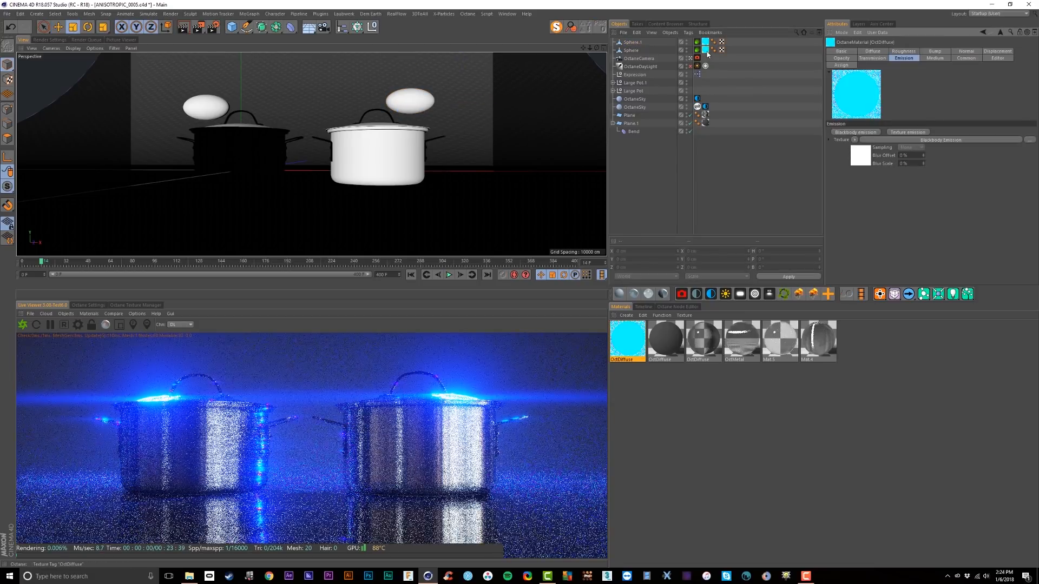
{"action": "left_click", "coordinate": [856, 164]}
{"action": "left_click", "coordinate": [877, 106]}
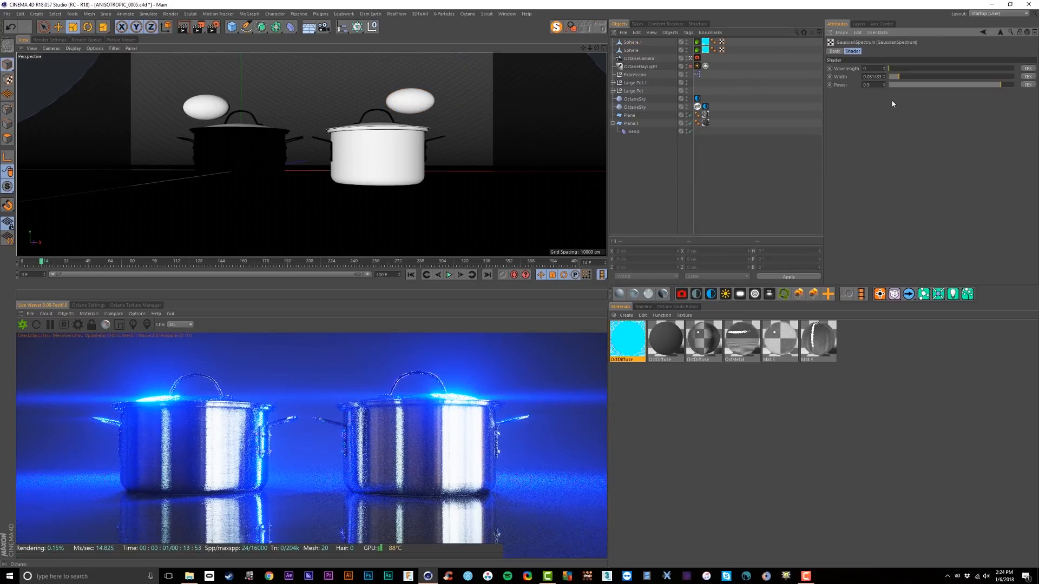
{"action": "left_click_drag", "start_coordinate": [892, 70], "coordinate": [903, 69]}
{"action": "left_click_drag", "start_coordinate": [999, 86], "coordinate": [908, 79]}
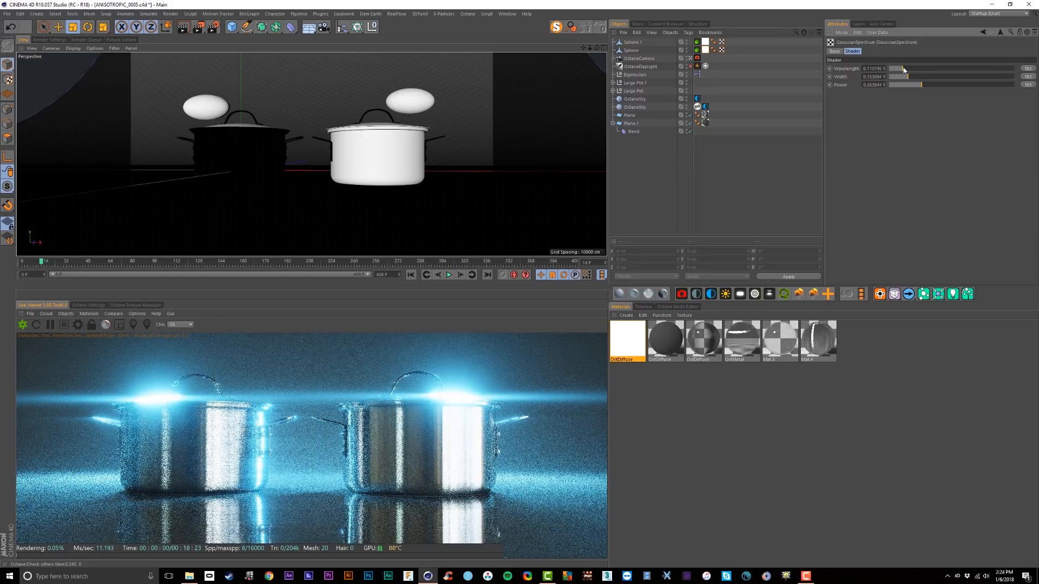
{"action": "left_click_drag", "start_coordinate": [916, 86], "coordinate": [904, 88]}
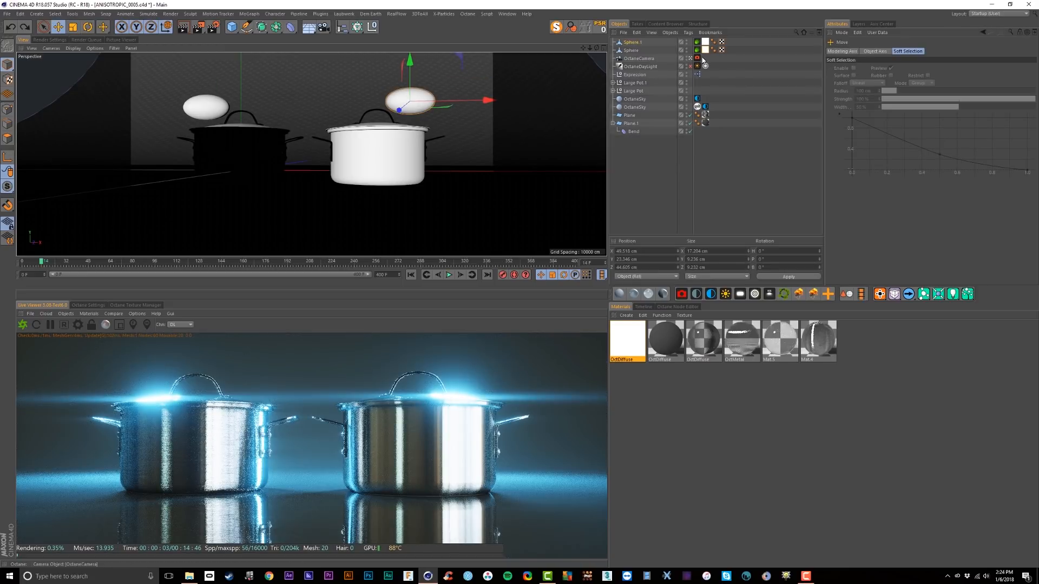
Reduce the camera's post-processing glare power to about 1.73.
{"action": "left_click", "coordinate": [699, 59]}
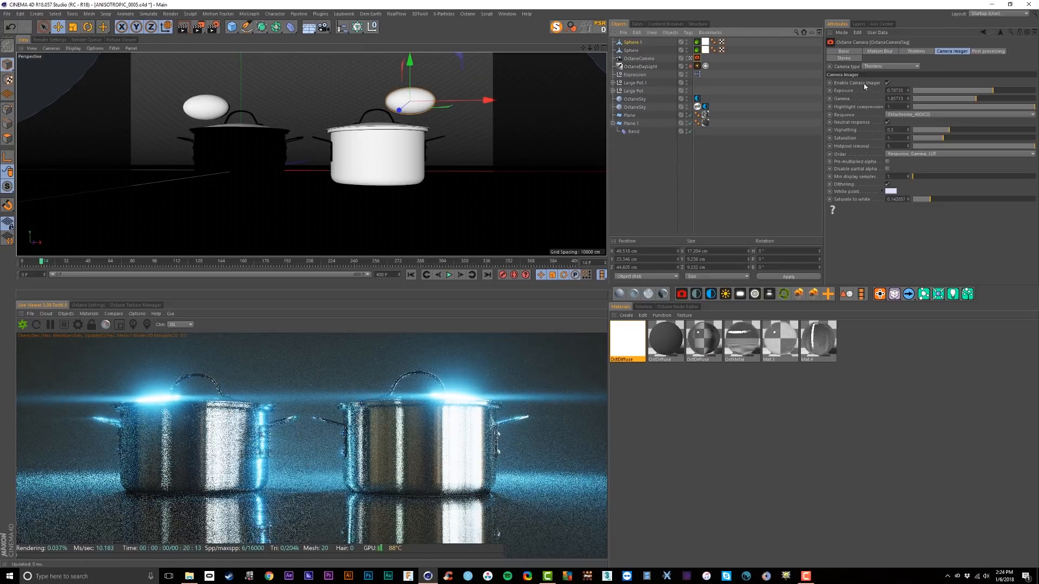
{"action": "left_click", "coordinate": [988, 51]}
{"action": "left_click_drag", "start_coordinate": [983, 99], "coordinate": [975, 103]}
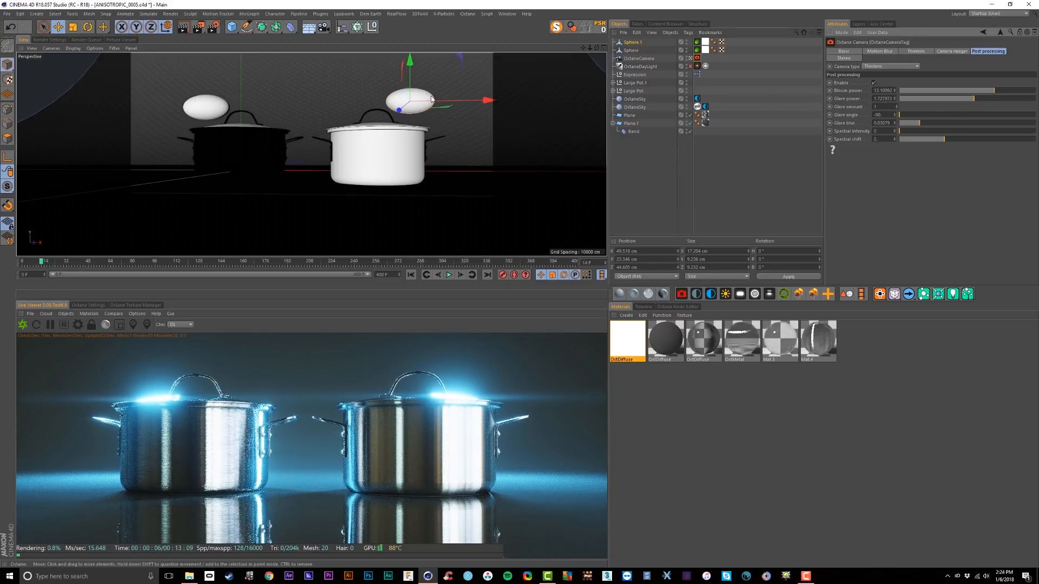
Stretch the sphere lights along X, the copy to about 30.5 cm and the original to about 42.8 cm.
{"action": "key", "text": "t"}
{"action": "left_click_drag", "start_coordinate": [489, 100], "coordinate": [554, 99]}
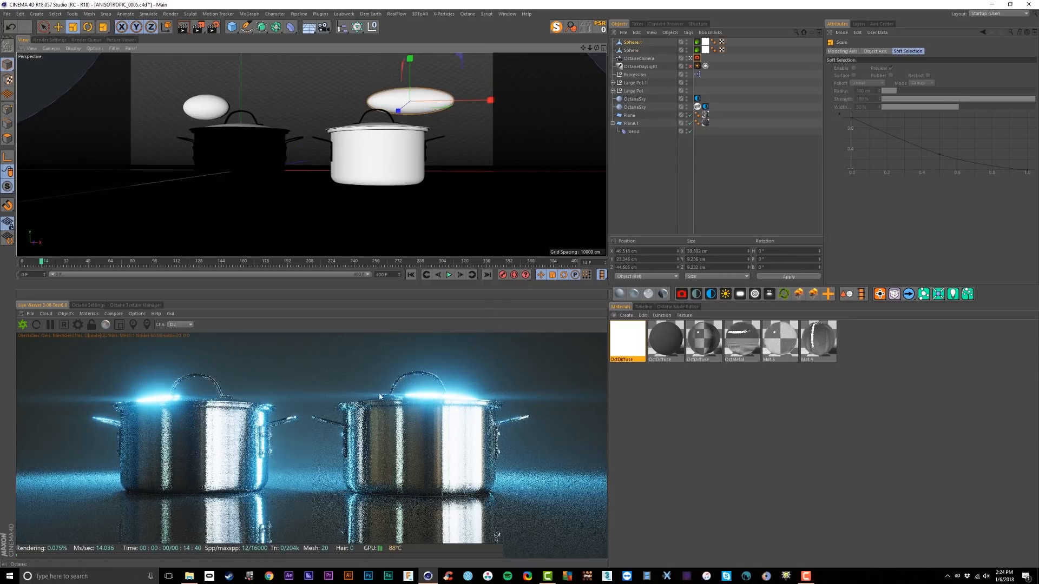
{"action": "left_click", "coordinate": [631, 50]}
{"action": "left_click_drag", "start_coordinate": [287, 109], "coordinate": [358, 107]}
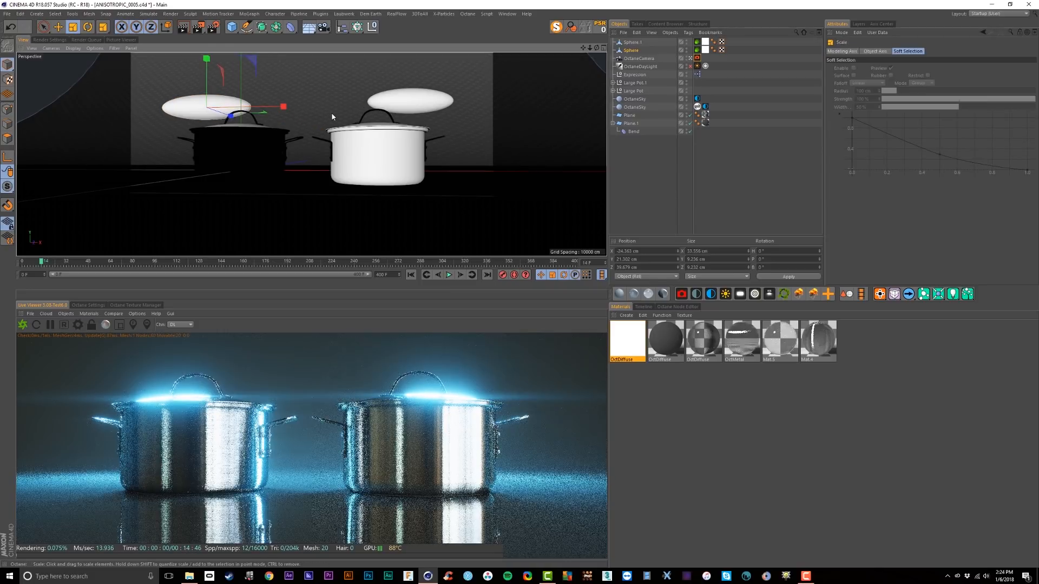
{"action": "left_click_drag", "start_coordinate": [283, 106], "coordinate": [296, 106]}
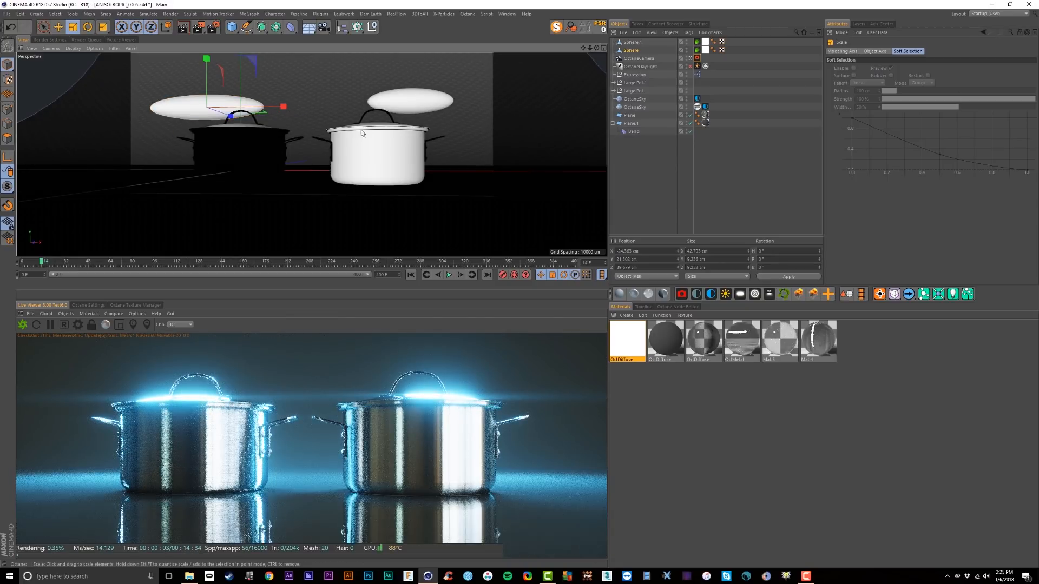
Fine-tune the sphere light's GaussianSpectrum to a wavelength of about 0.06 and a width of about 0.13.
{"action": "left_click", "coordinate": [640, 353]}
{"action": "left_click", "coordinate": [855, 159]}
{"action": "left_click", "coordinate": [889, 100]}
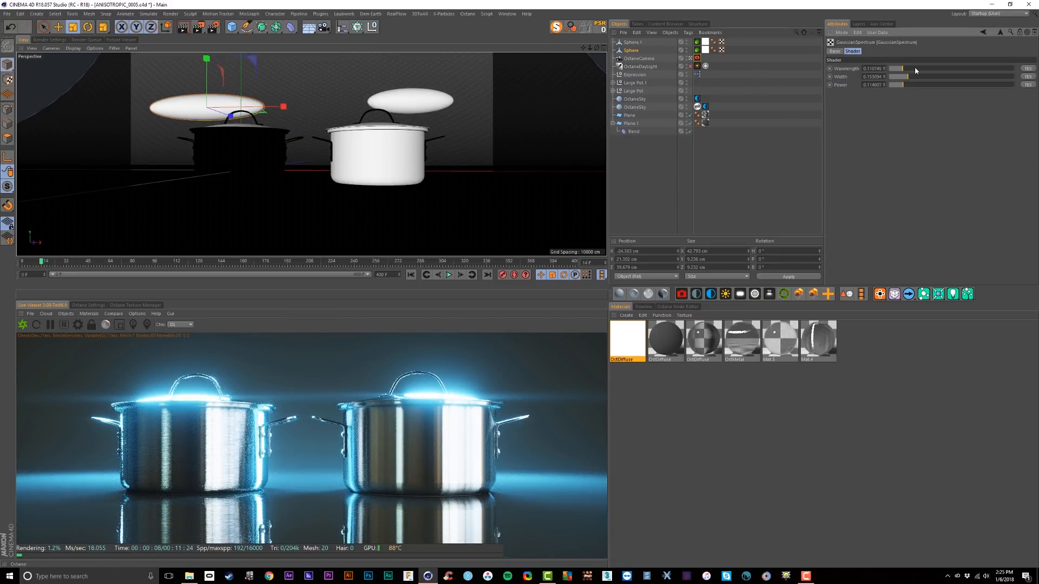
{"action": "left_click_drag", "start_coordinate": [895, 71], "coordinate": [891, 76]}
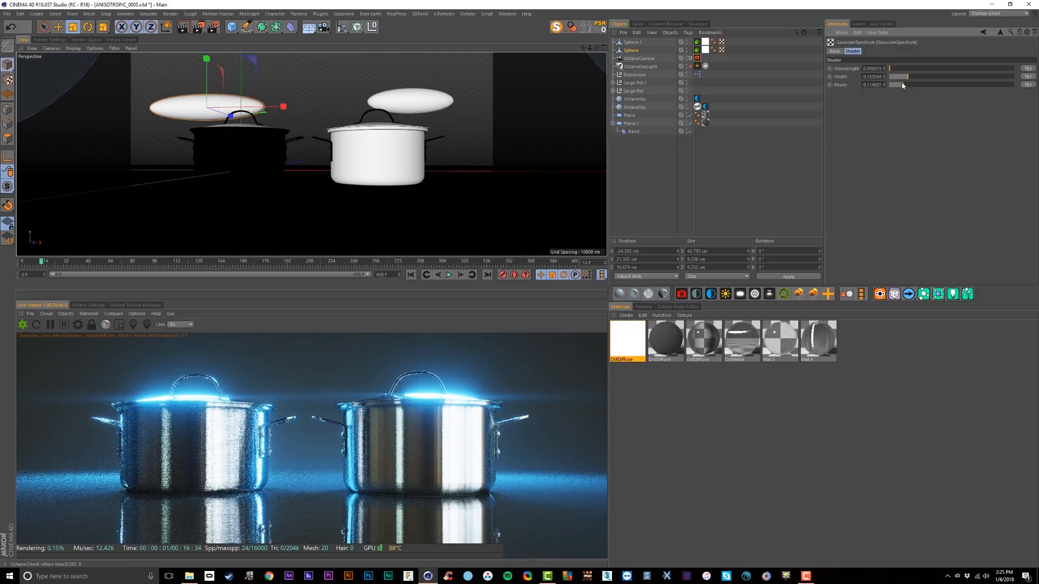
{"action": "left_click_drag", "start_coordinate": [907, 76], "coordinate": [907, 80]}
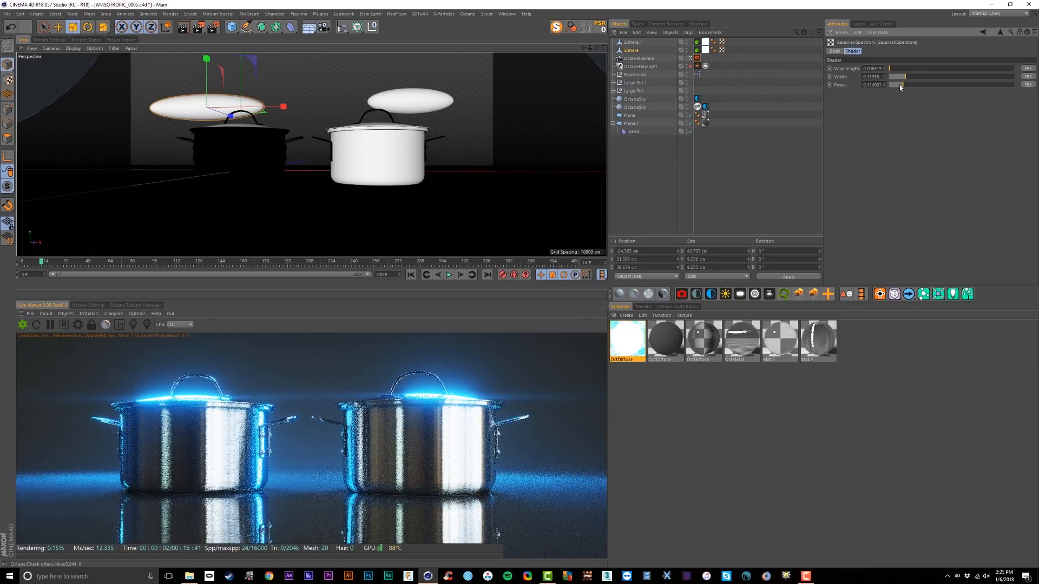
{"action": "left_click_drag", "start_coordinate": [900, 80], "coordinate": [900, 79]}
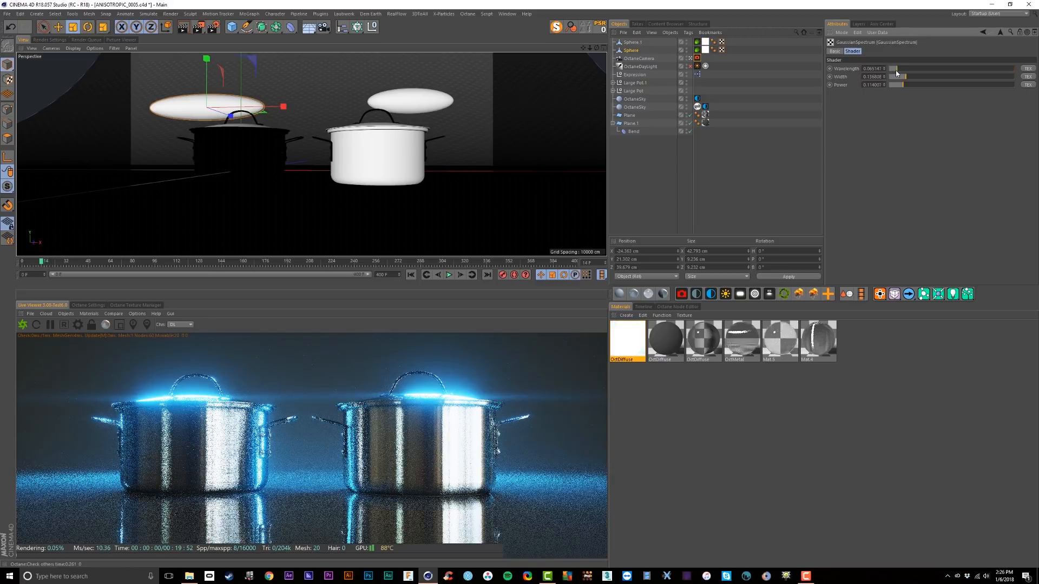
{"action": "left_click_drag", "start_coordinate": [895, 69], "coordinate": [894, 71]}
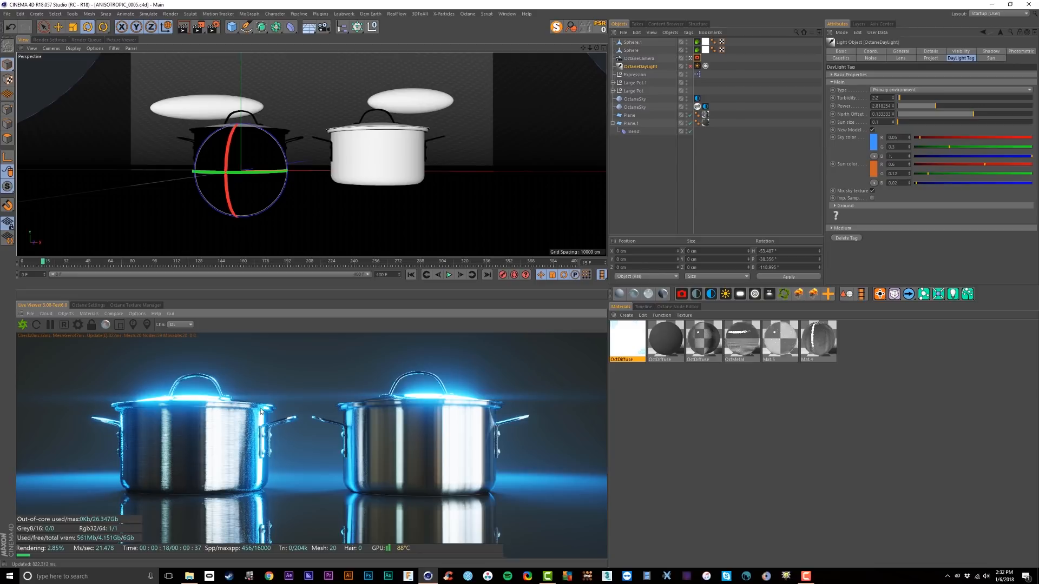
Examine noise on the first pot by drawing render regions over its side and around its rim near the handle.
{"action": "left_click", "coordinate": [120, 324]}
{"action": "left_click_drag", "start_coordinate": [240, 409], "coordinate": [267, 482]}
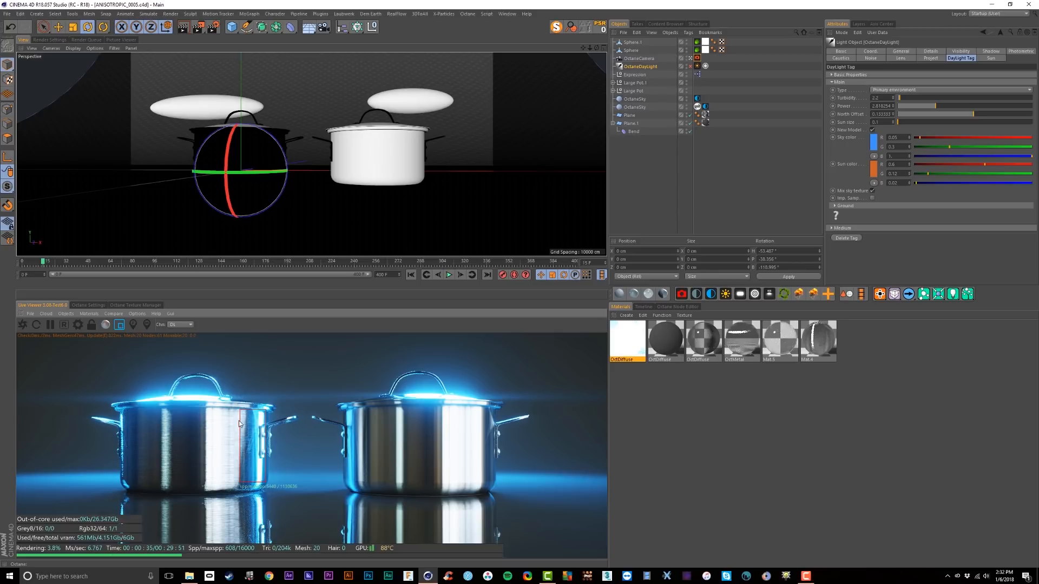
{"action": "left_click_drag", "start_coordinate": [234, 390], "coordinate": [281, 418]}
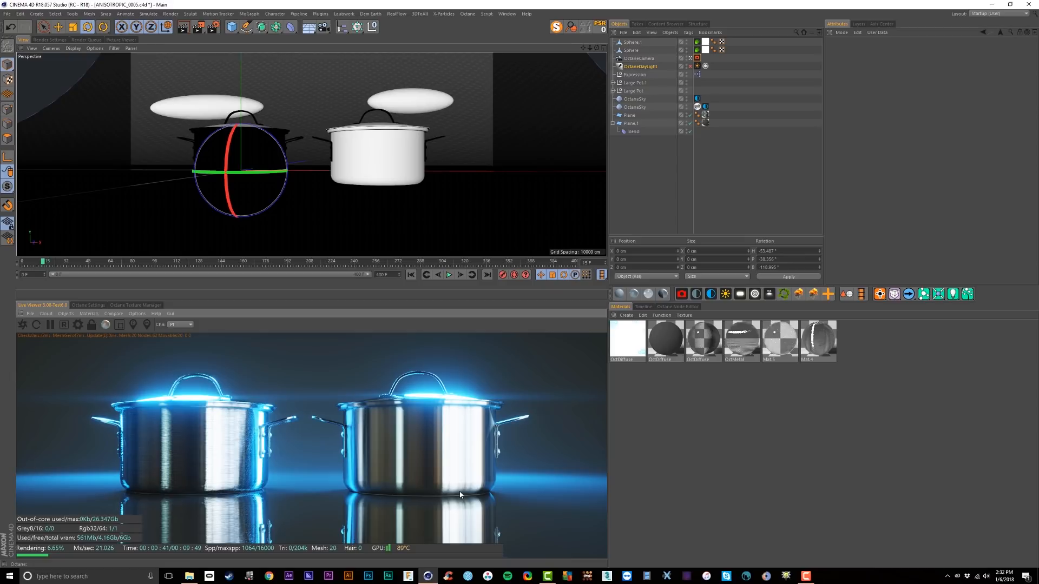
Open the Octane settings in a floating window and lower the ray epsilon below 0.0002.
{"action": "left_click", "coordinate": [78, 323]}
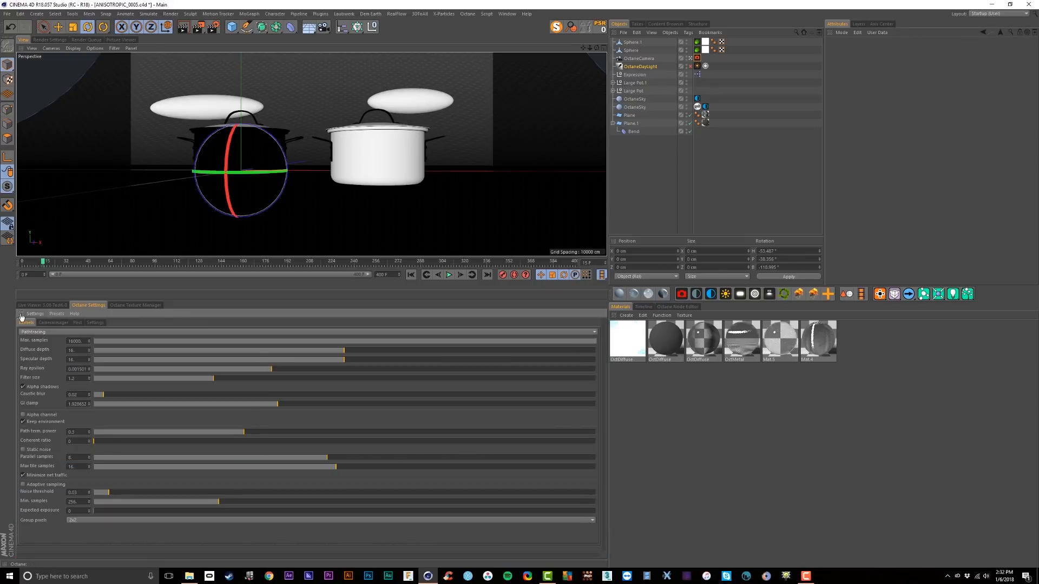
{"action": "left_click_drag", "start_coordinate": [64, 304], "coordinate": [148, 46]}
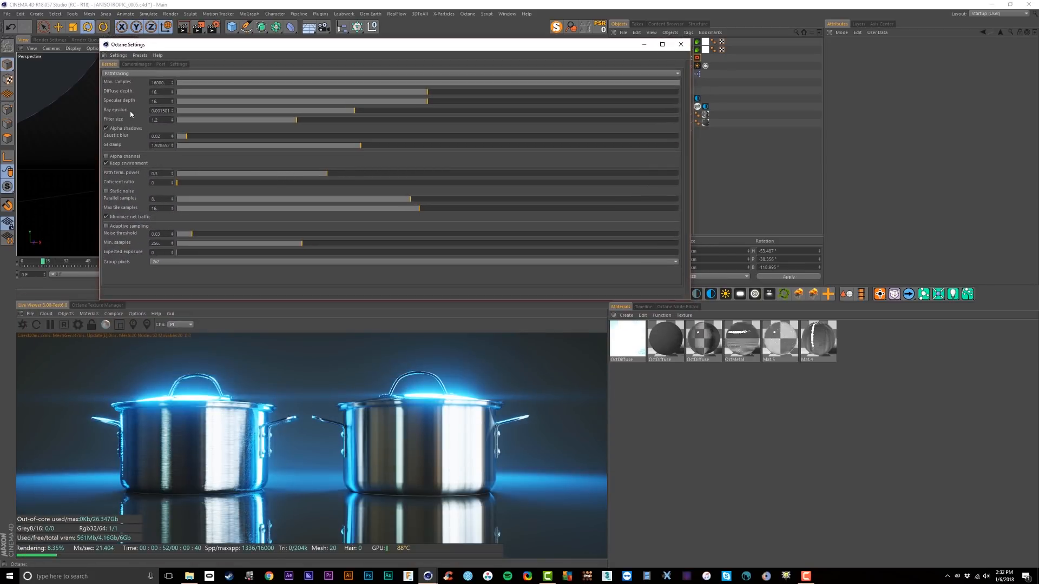
{"action": "left_click_drag", "start_coordinate": [355, 110], "coordinate": [305, 120]}
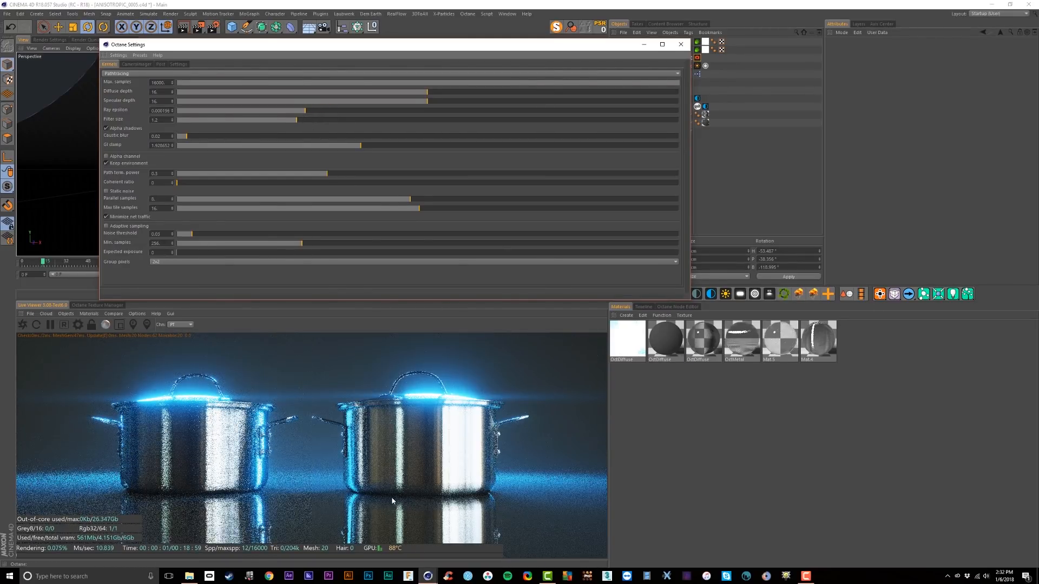
{"action": "left_click_drag", "start_coordinate": [305, 110], "coordinate": [294, 122]}
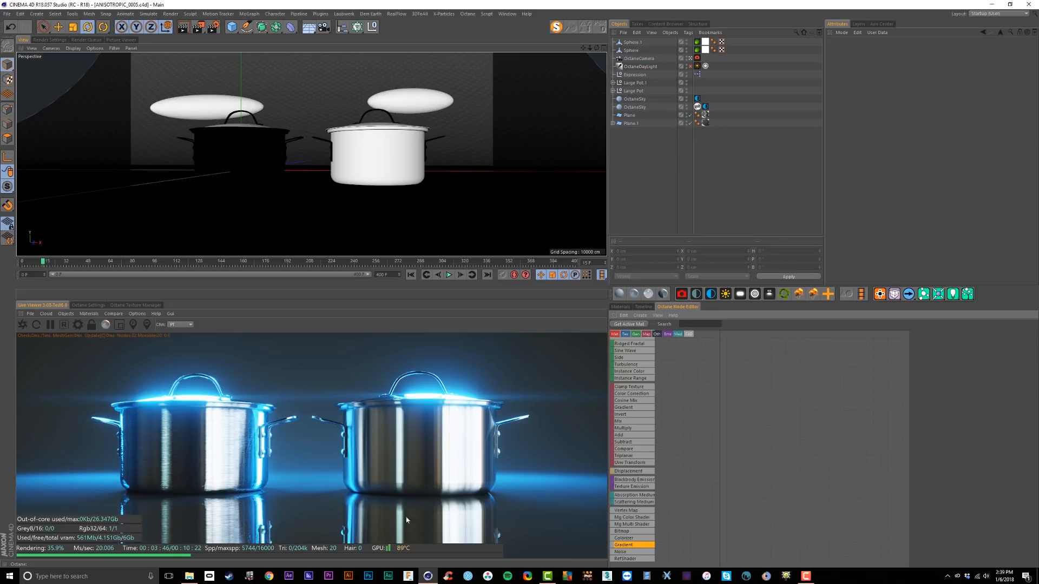
Pick the second pot's material from the live render and connect an Image Texture node to its Roughness.
{"action": "right_click", "coordinate": [372, 471]}
{"action": "left_click", "coordinate": [399, 486]}
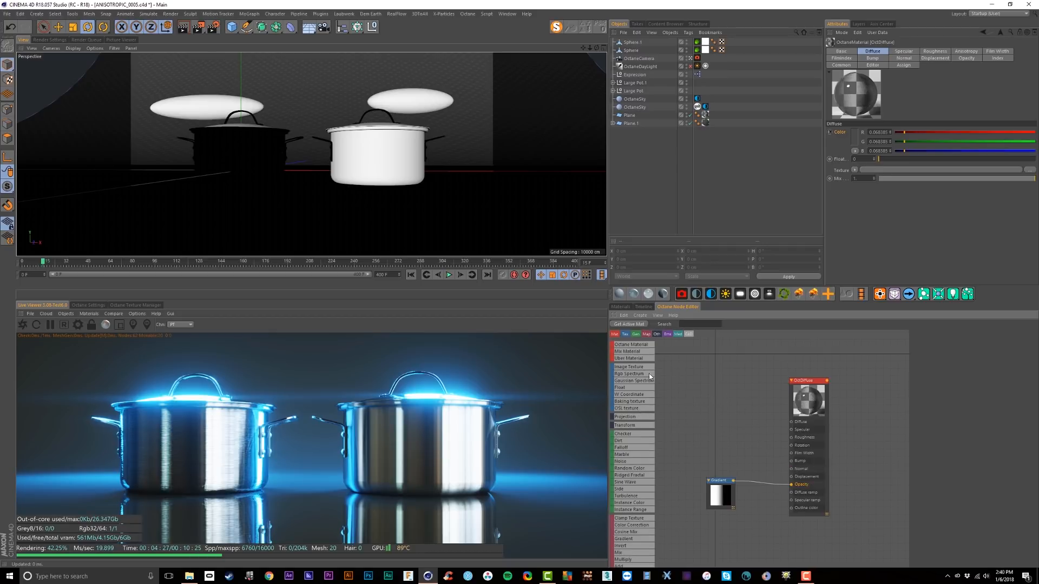
{"action": "left_click_drag", "start_coordinate": [631, 367], "coordinate": [792, 438]}
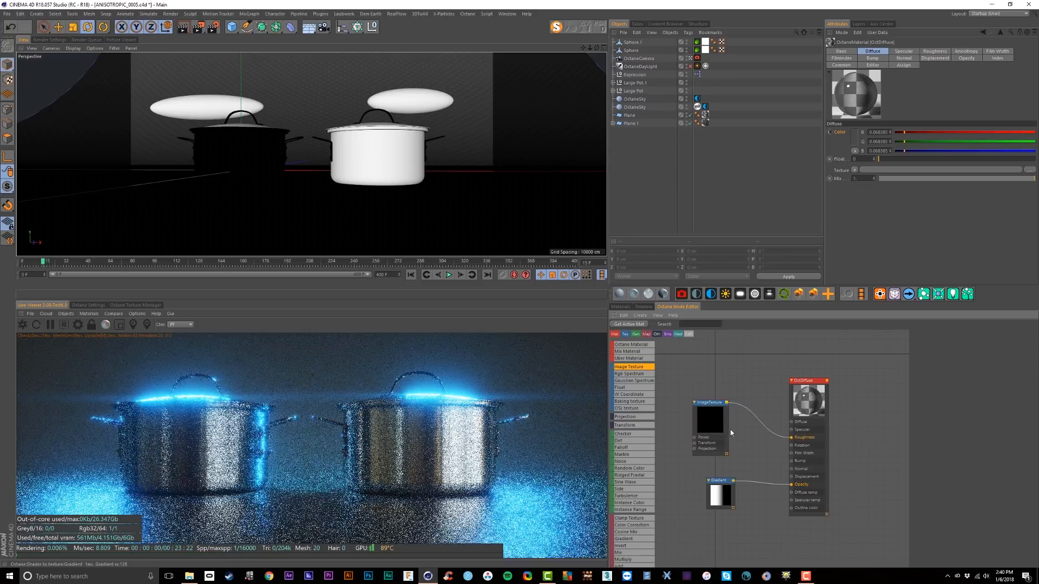
Browse for an image for the ImageTexture node in the Dropbox ARIEW FAVORITES folder, listing the Dropbox folders by name.
{"action": "left_click", "coordinate": [720, 428]}
{"action": "left_click", "coordinate": [1030, 352]}
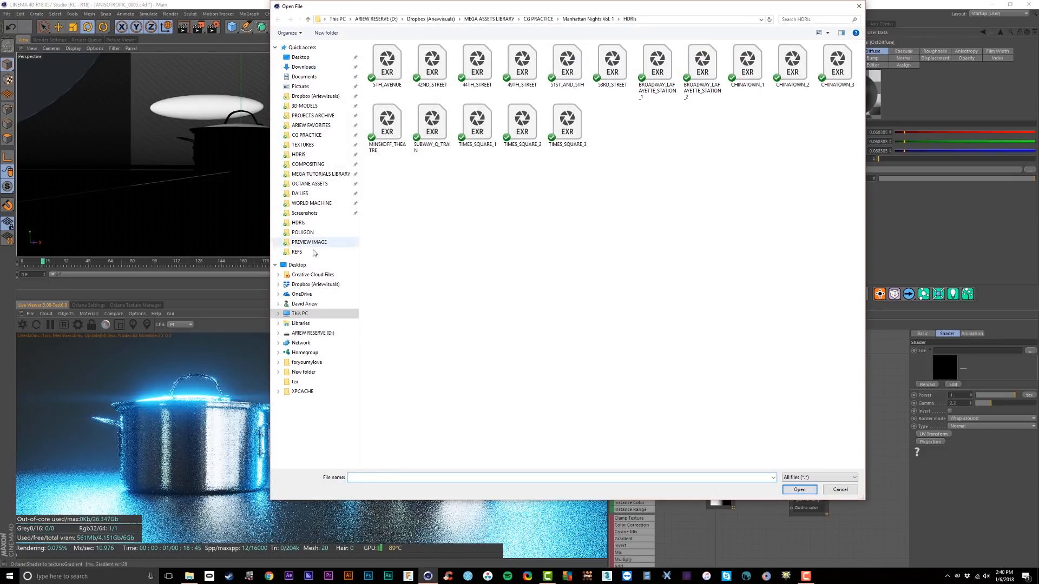
{"action": "left_click", "coordinate": [316, 285]}
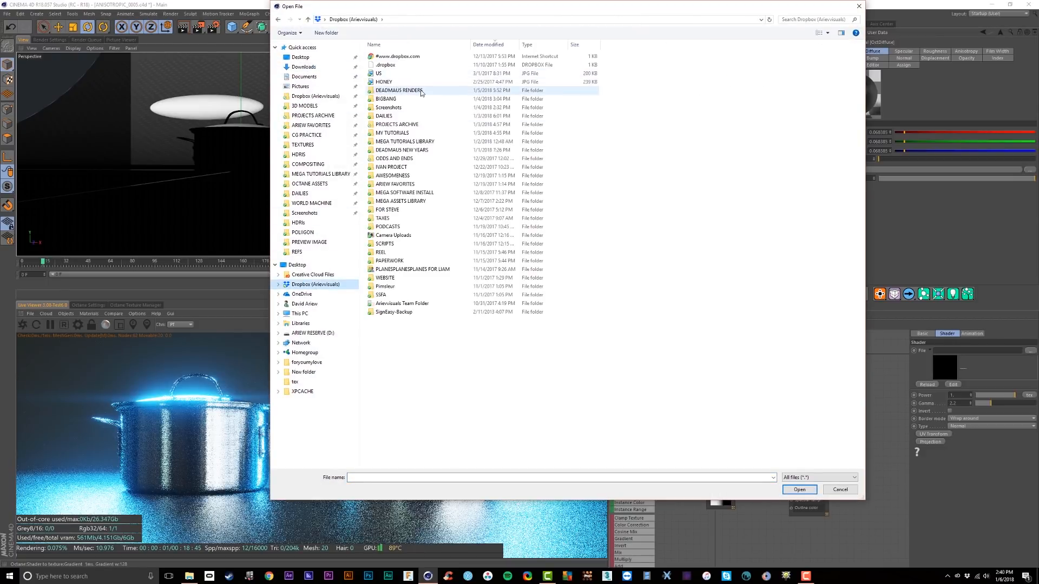
{"action": "left_click", "coordinate": [489, 45]}
{"action": "left_click", "coordinate": [414, 44]}
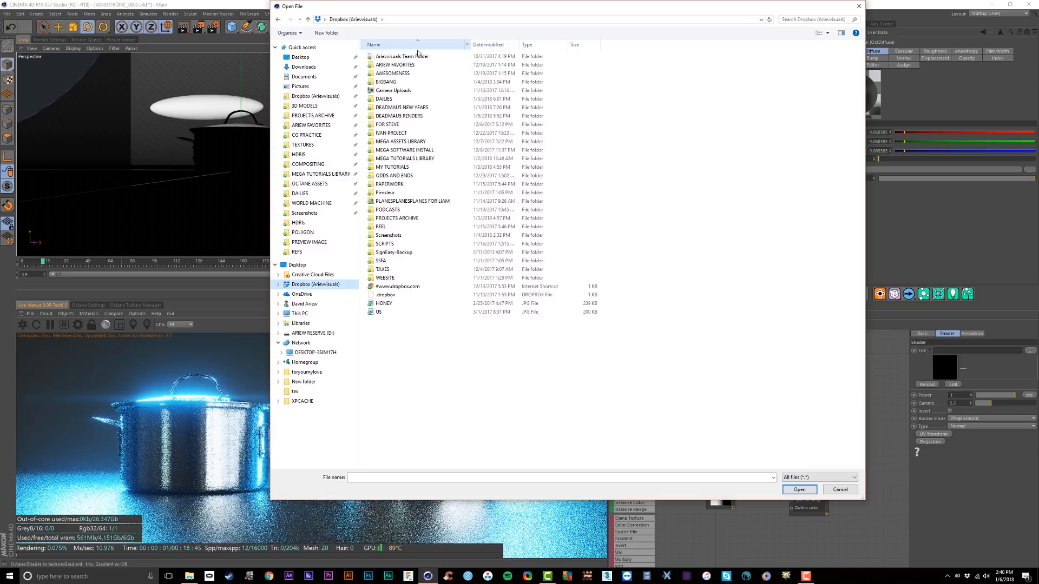
{"action": "double_click", "coordinate": [412, 67]}
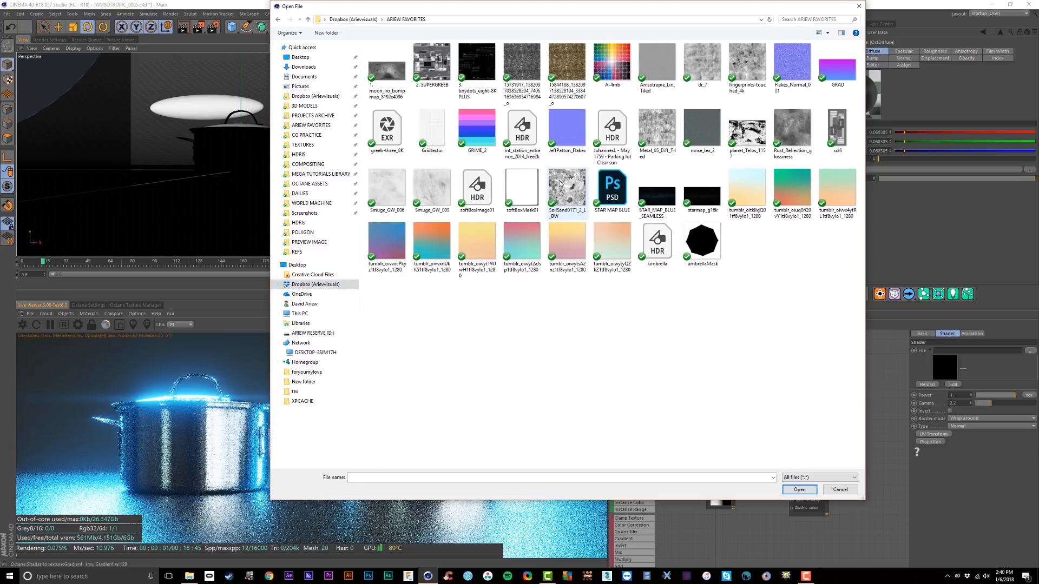
Preview SoilSand0171_2_L_BW and load it into the ImageTexture node without copying it to the project location.
{"action": "left_click", "coordinate": [564, 201]}
{"action": "right_click", "coordinate": [564, 203]}
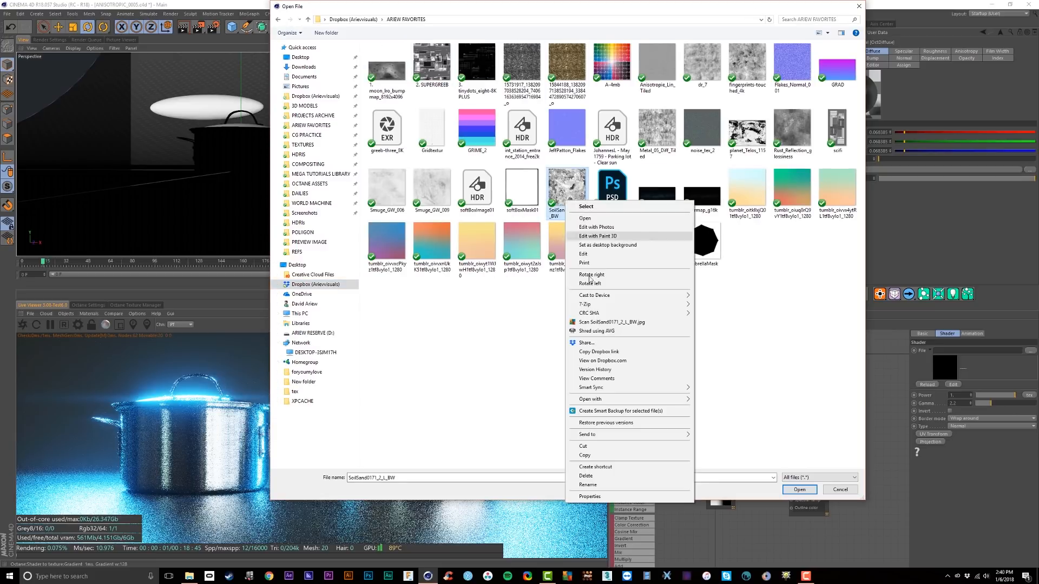
{"action": "left_click", "coordinate": [586, 218]}
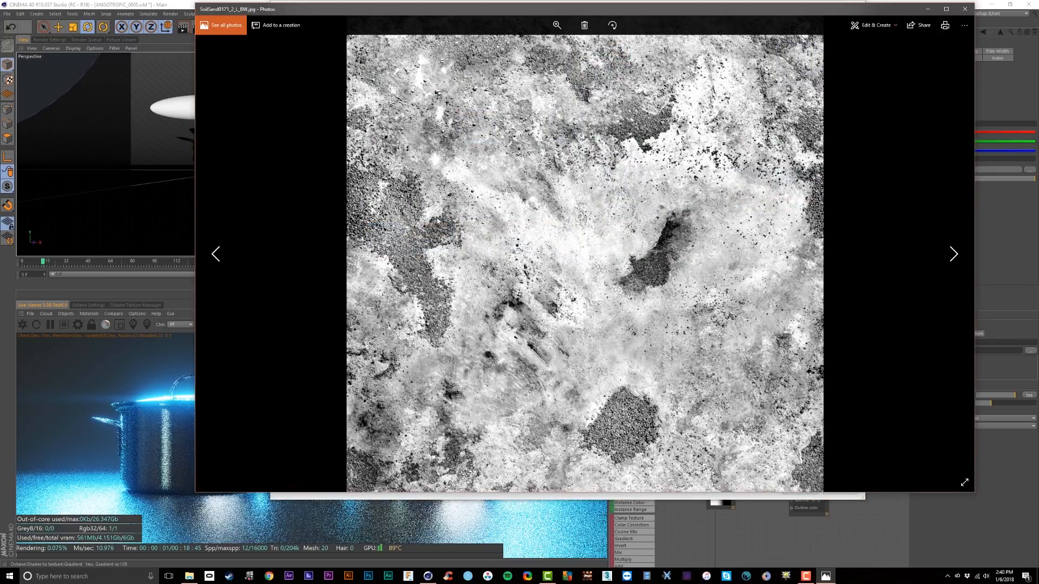
{"action": "left_click", "coordinate": [965, 9]}
{"action": "double_click", "coordinate": [562, 185]}
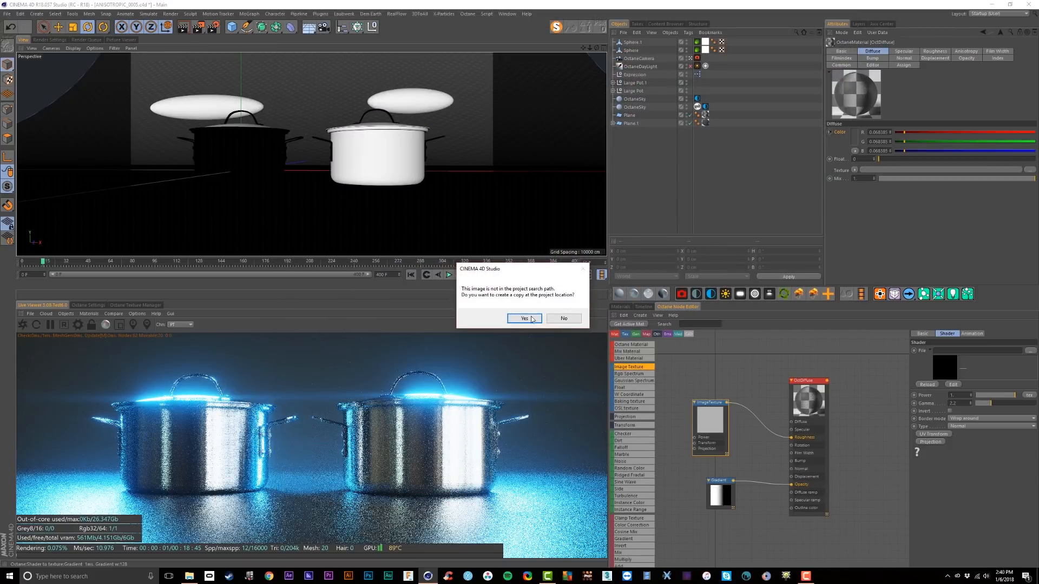
{"action": "left_click", "coordinate": [554, 321]}
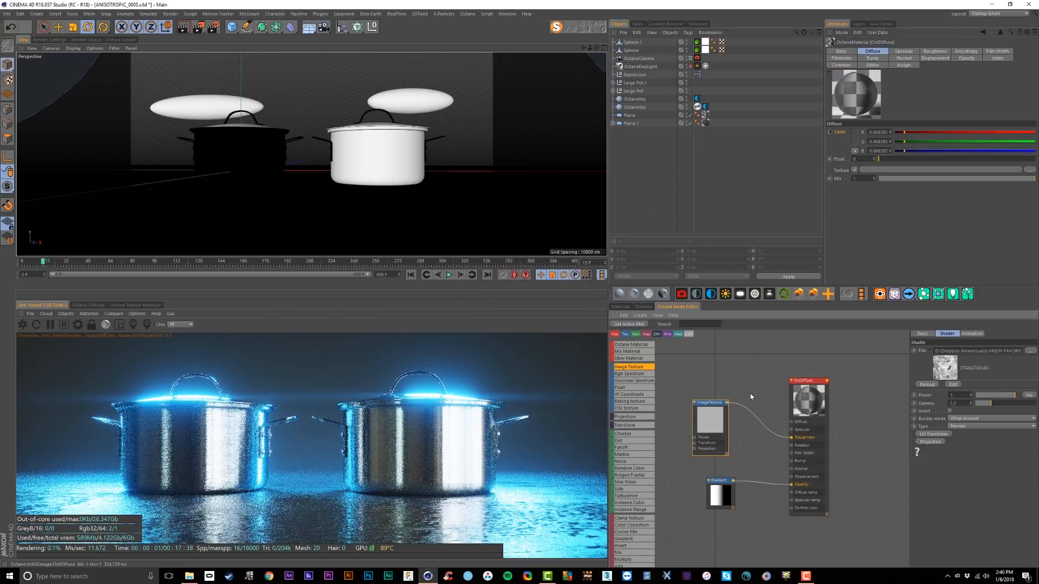
Add a UV Transform node to the ImageTexture and raise its locked X/Y scale to about 6.8.
{"action": "left_click_drag", "start_coordinate": [717, 432], "coordinate": [729, 434]}
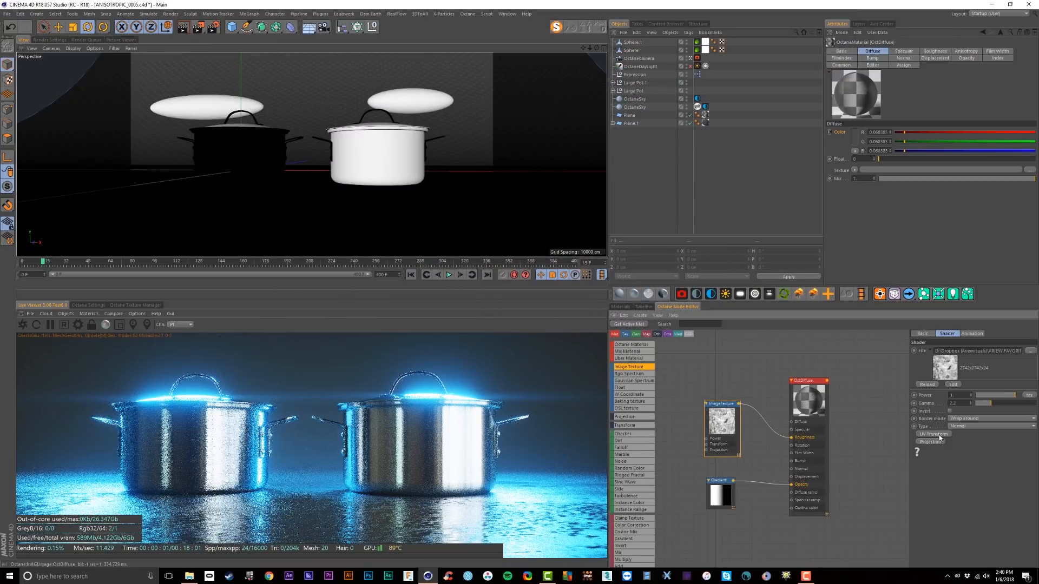
{"action": "left_click", "coordinate": [935, 434]}
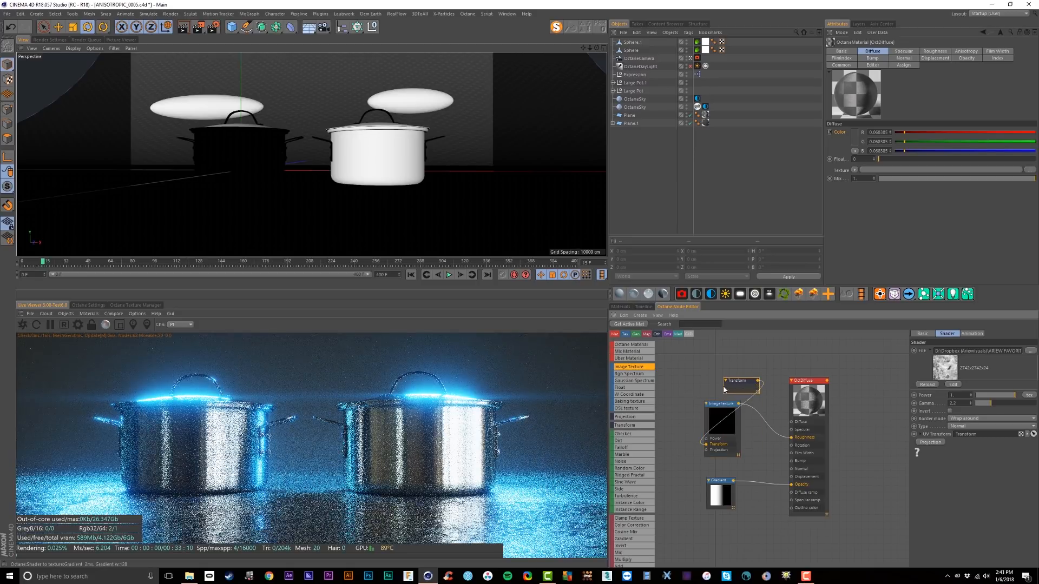
{"action": "left_click_drag", "start_coordinate": [728, 383], "coordinate": [685, 429]}
{"action": "left_click_drag", "start_coordinate": [1016, 416], "coordinate": [1028, 417]}
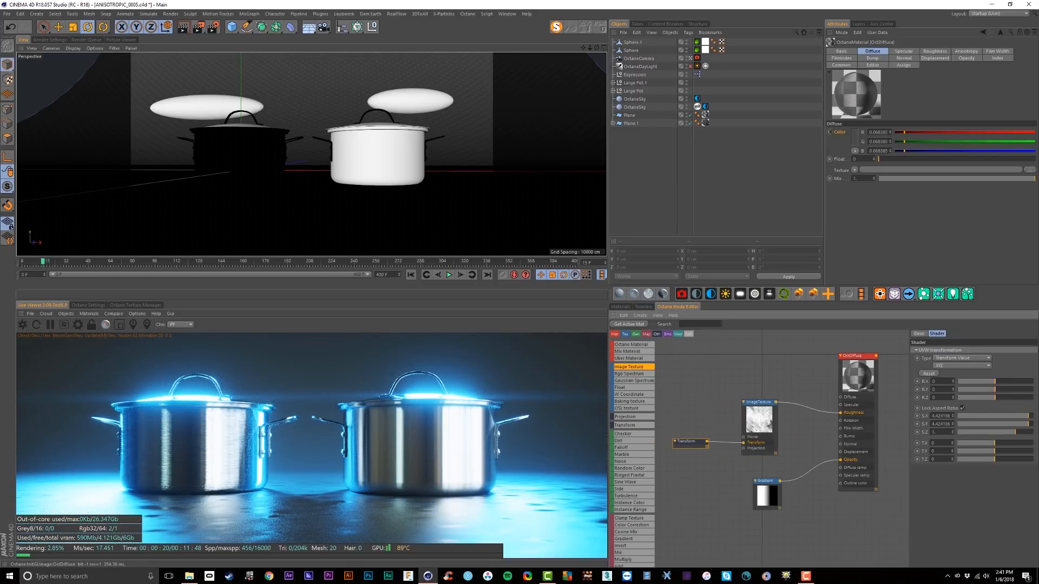
{"action": "left_click_drag", "start_coordinate": [1031, 418], "coordinate": [1034, 419]}
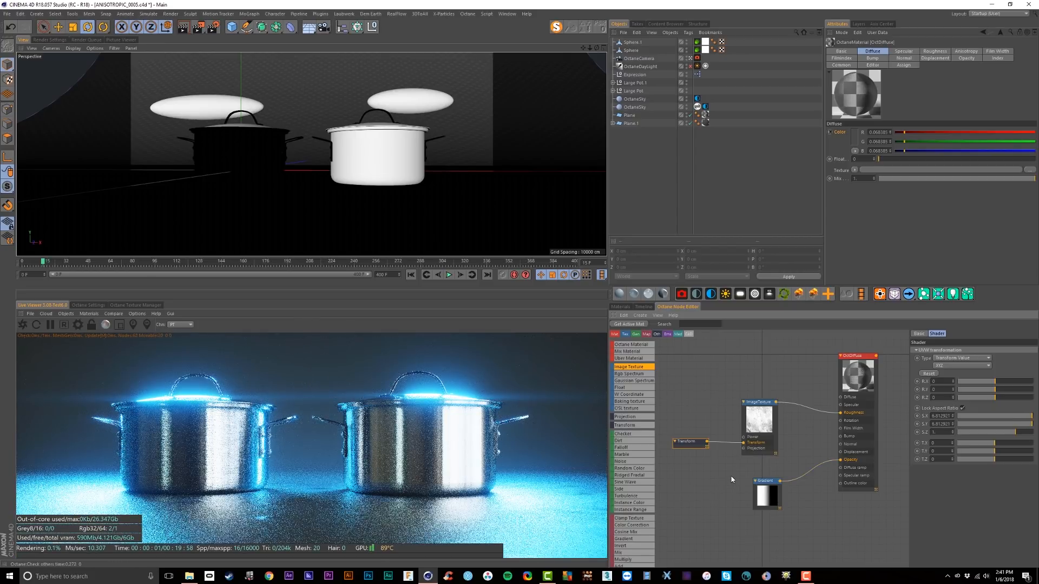
Invert the ImageTexture and insert a Gradient node between it and the floor material's Roughness.
{"action": "left_click", "coordinate": [759, 422]}
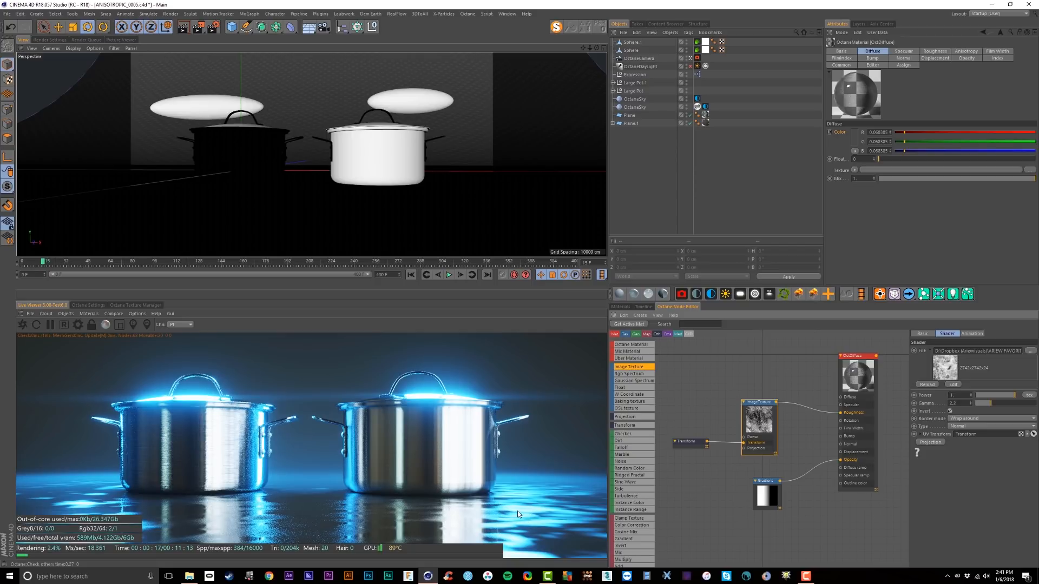
{"action": "left_click", "coordinate": [698, 445]}
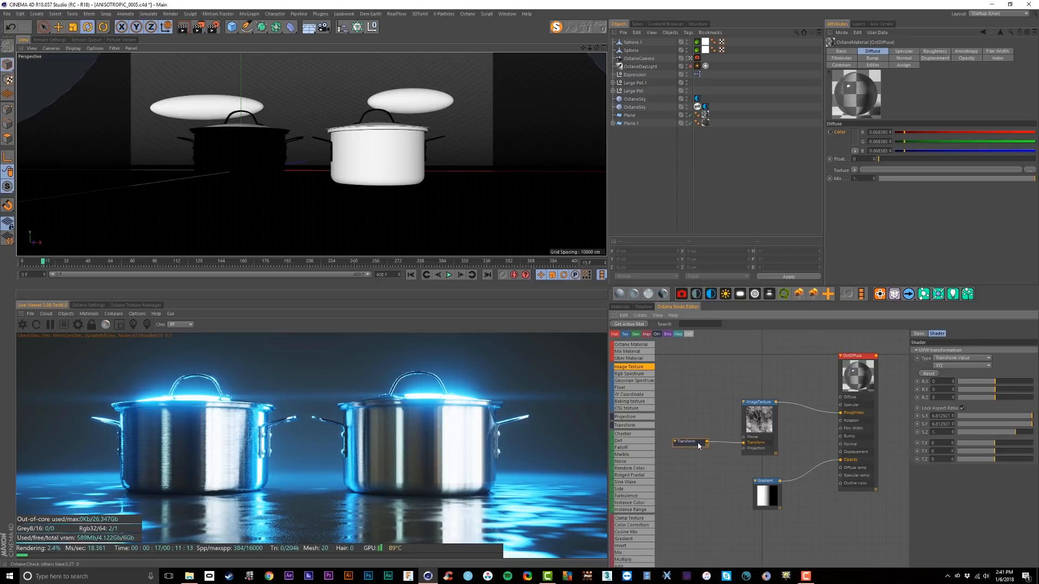
{"action": "middle_click_drag", "start_coordinate": [763, 420], "coordinate": [742, 419]}
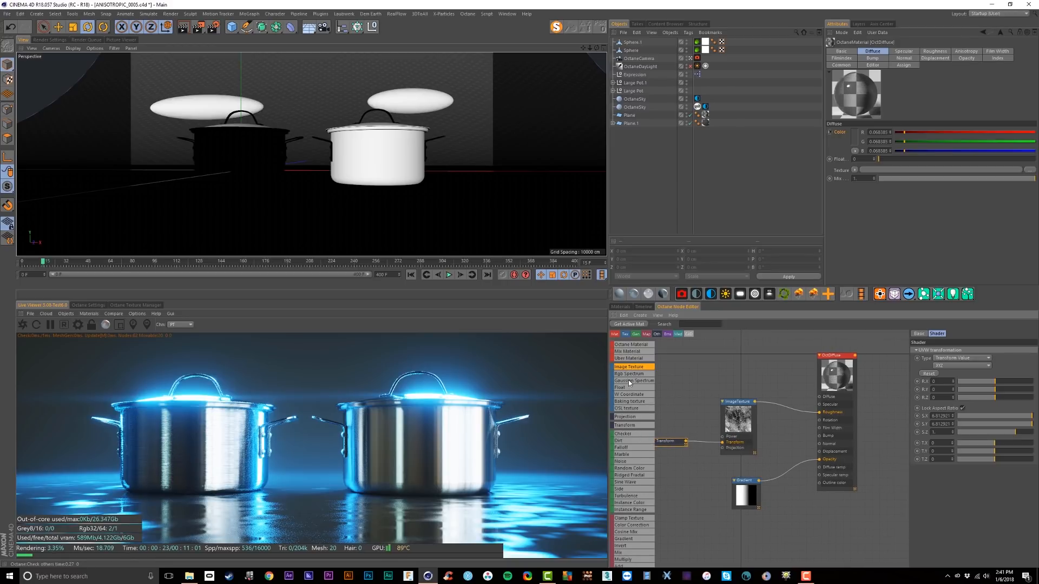
{"action": "left_click", "coordinate": [627, 539]}
{"action": "left_click", "coordinate": [788, 408]}
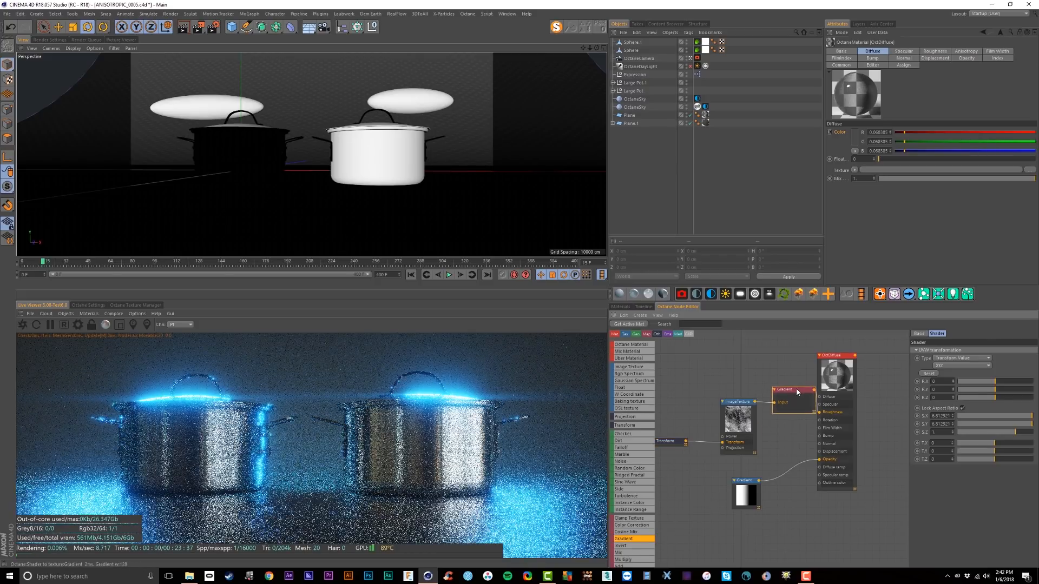
Shift the roughness gradient's knots toward its dark end and set the lighter knot's colour value to 35%.
{"action": "left_click_drag", "start_coordinate": [1035, 422], "coordinate": [963, 422]}
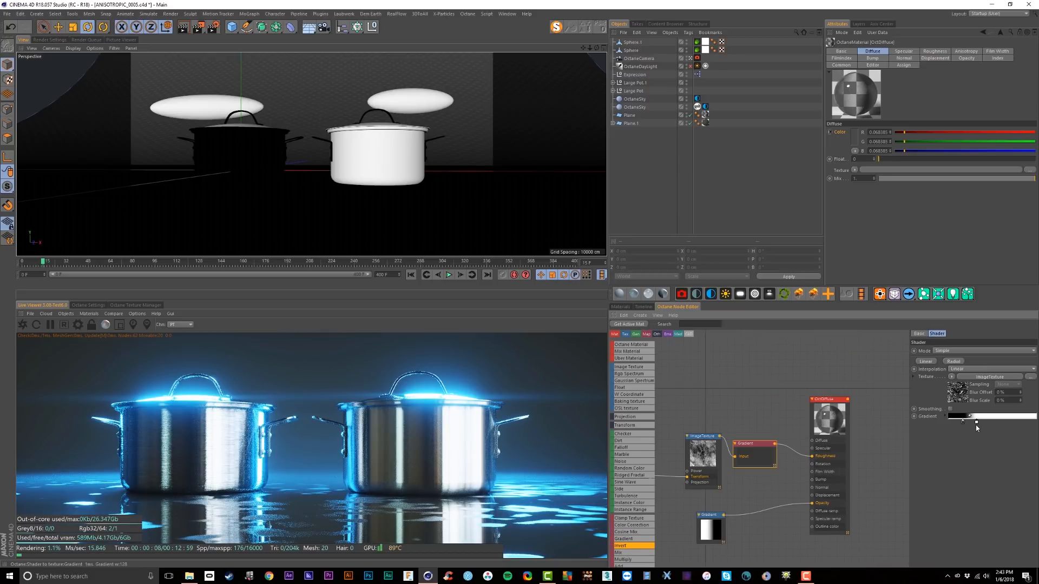
{"action": "double_click", "coordinate": [976, 422]}
{"action": "left_click", "coordinate": [974, 439]}
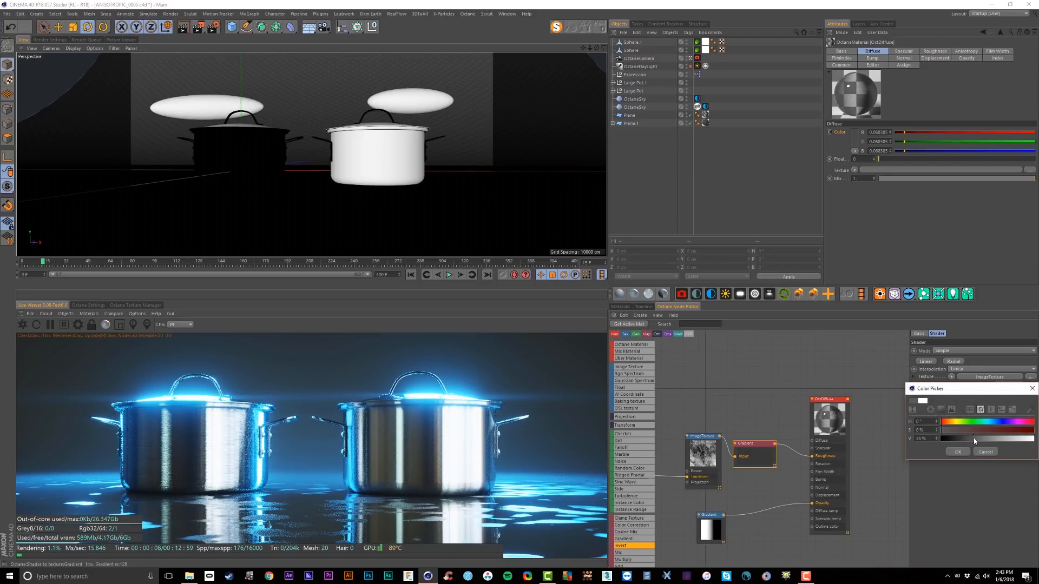
{"action": "left_click", "coordinate": [958, 452]}
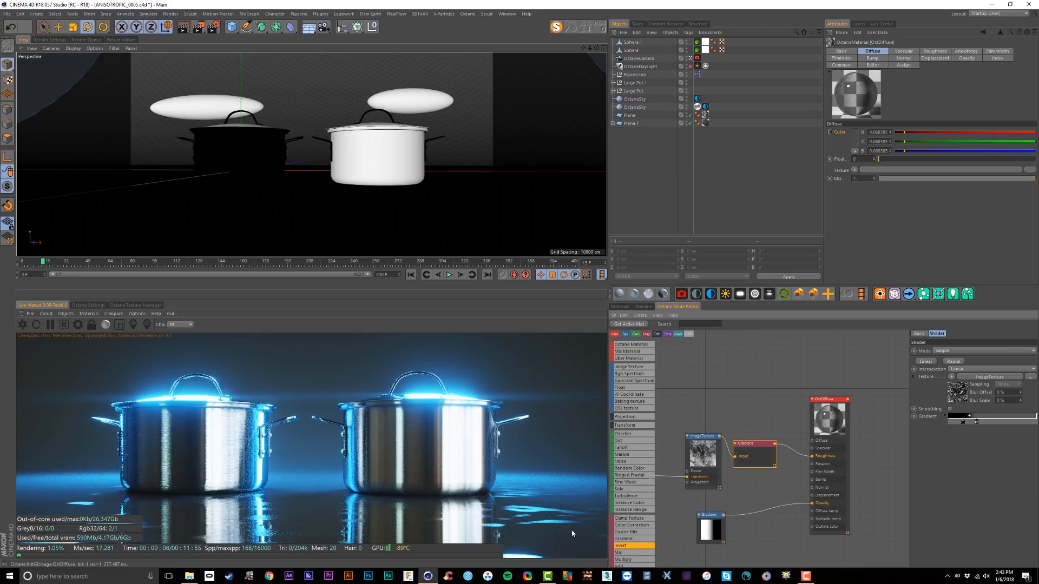
Delete the Transform, ImageTexture and Gradient nodes that feed the floor material's Roughness.
{"action": "scroll", "coordinate": [681, 409], "scroll_direction": "down", "scroll_amount": 2}
{"action": "left_click_drag", "start_coordinate": [677, 400], "coordinate": [787, 470]}
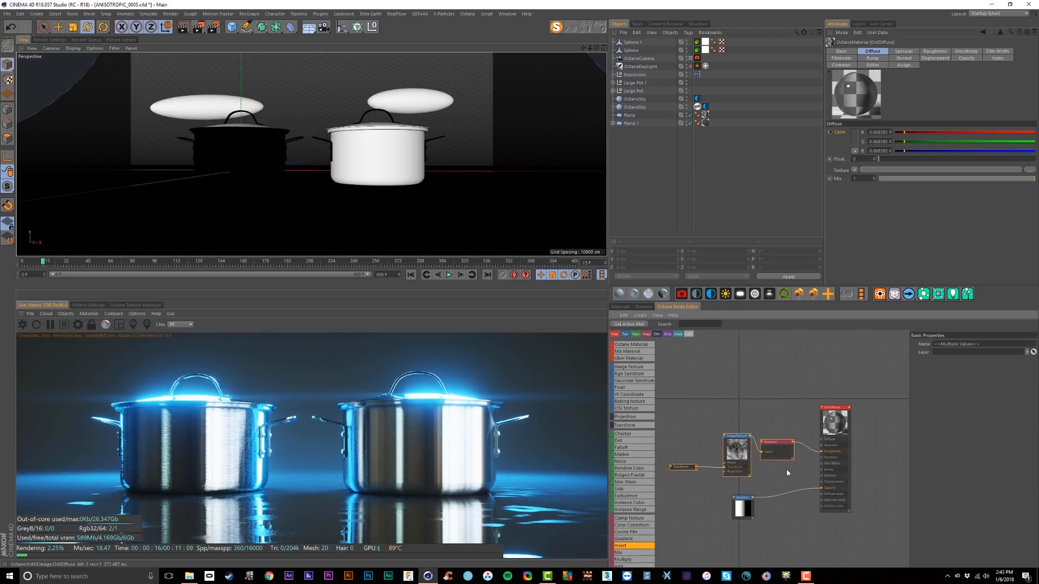
{"action": "key", "text": "Delete"}
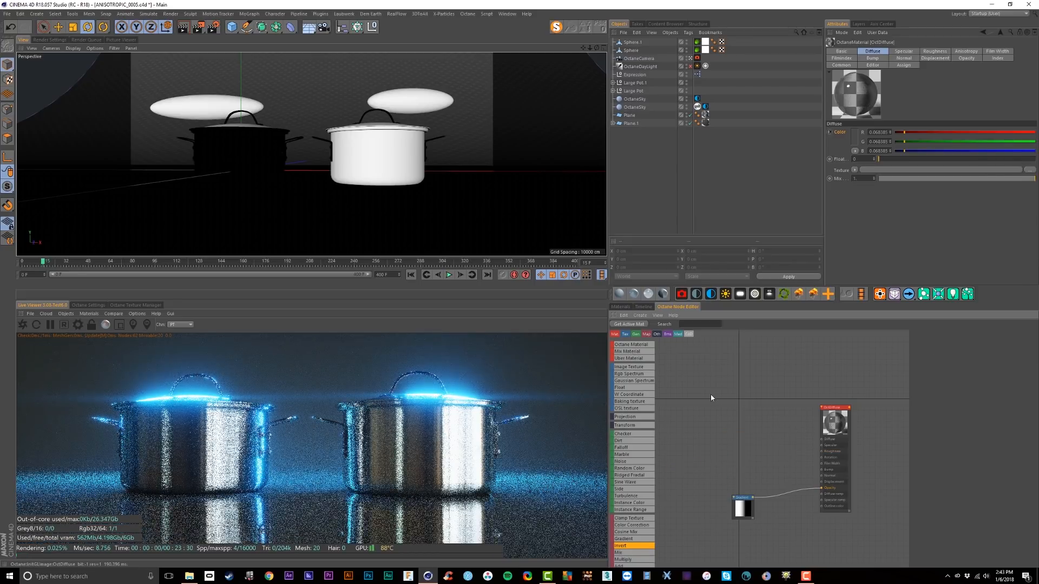
Rearrange the floor material and its opacity gradient in the node editor to free space around them.
{"action": "left_click_drag", "start_coordinate": [711, 395], "coordinate": [846, 528]}
{"action": "left_click_drag", "start_coordinate": [840, 468], "coordinate": [784, 436]}
{"action": "left_click", "coordinate": [823, 391]}
{"action": "scroll", "coordinate": [793, 440], "scroll_direction": "down", "scroll_amount": 2}
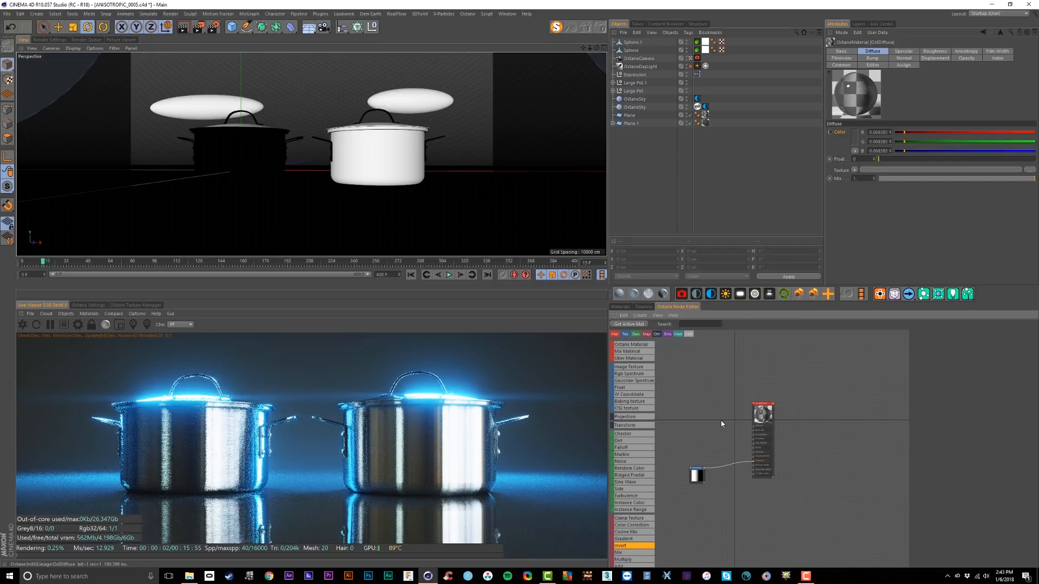
{"action": "scroll", "coordinate": [729, 408], "scroll_direction": "up", "scroll_amount": 1}
{"action": "left_click_drag", "start_coordinate": [692, 501], "coordinate": [708, 480]}
{"action": "scroll", "coordinate": [730, 397], "scroll_direction": "down", "scroll_amount": 1}
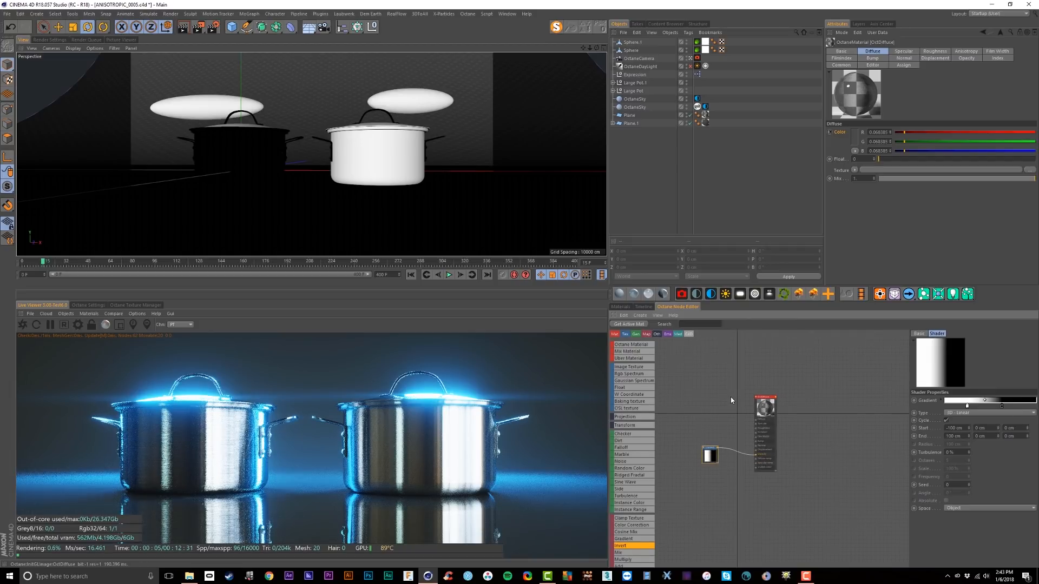
{"action": "left_click", "coordinate": [731, 400]}
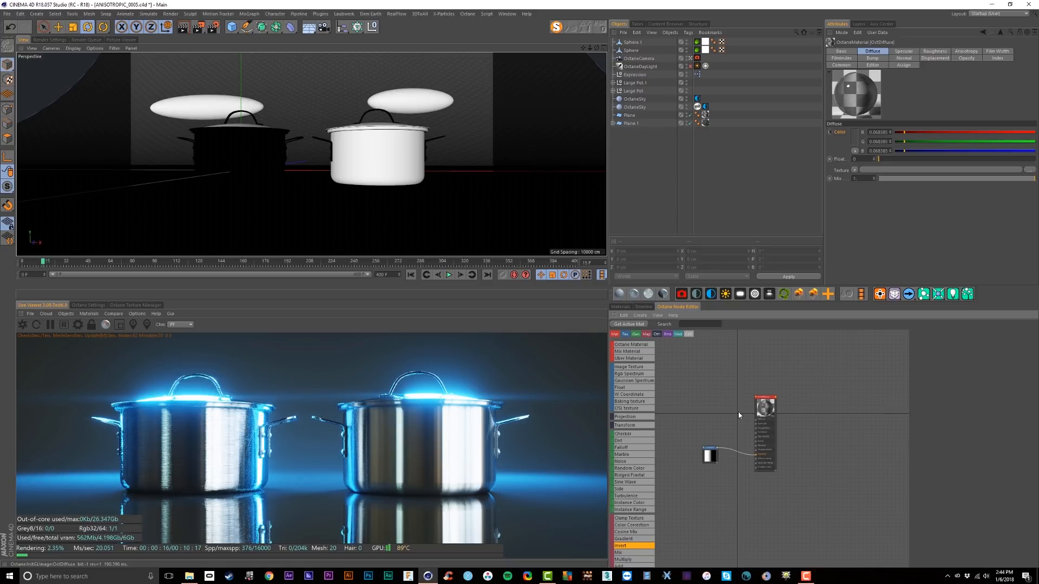
Duplicate the floor material together with its opacity gradient and place the copies below the originals.
{"action": "left_click_drag", "start_coordinate": [700, 430], "coordinate": [768, 507]}
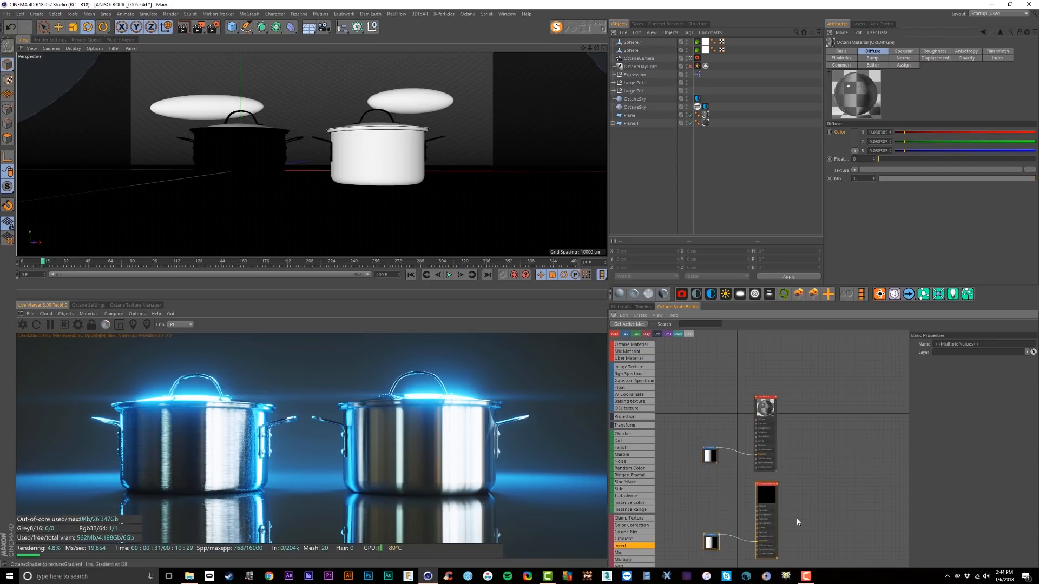
{"action": "middle_click_drag", "start_coordinate": [797, 519], "coordinate": [808, 472]}
{"action": "scroll", "coordinate": [814, 472], "scroll_direction": "up", "scroll_amount": 3}
{"action": "left_click_drag", "start_coordinate": [776, 435], "coordinate": [783, 435]}
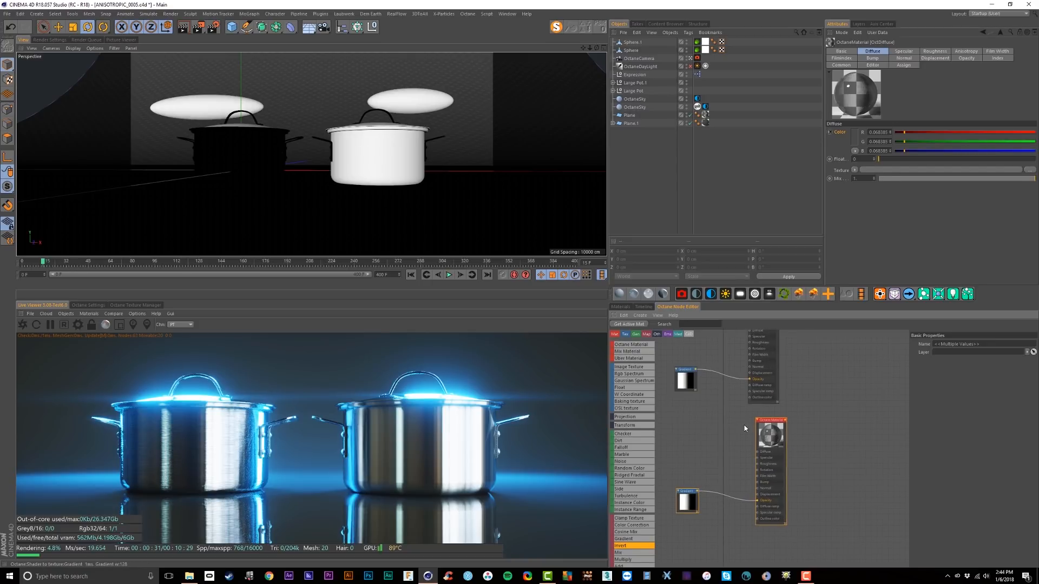
{"action": "left_click", "coordinate": [744, 427]}
Connect the original gradient to the duplicate material's Opacity, delete the duplicate gradient, and place the shared gradient between both materials.
{"action": "left_click_drag", "start_coordinate": [695, 373], "coordinate": [757, 500]}
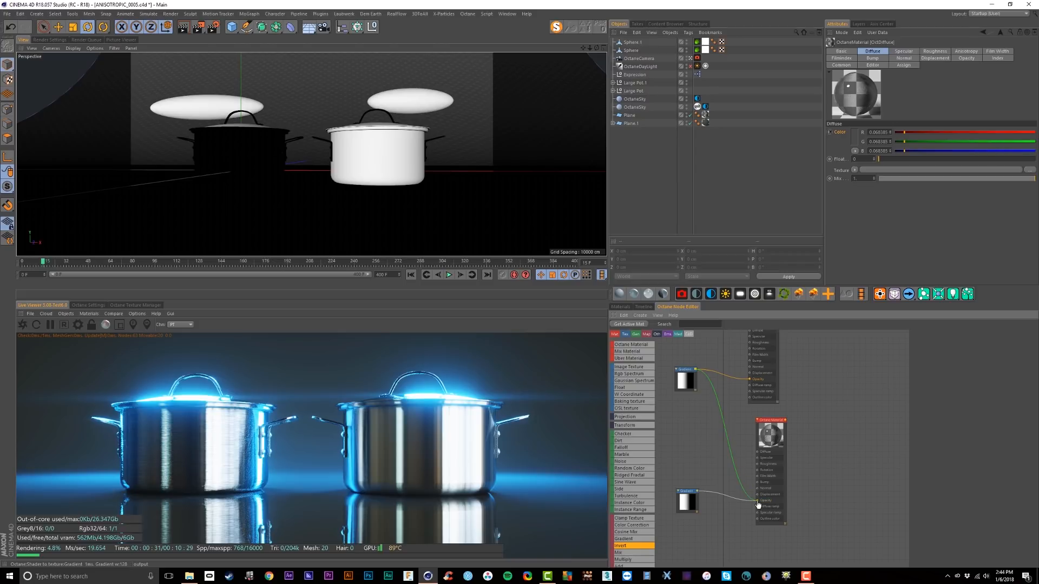
{"action": "left_click", "coordinate": [696, 506]}
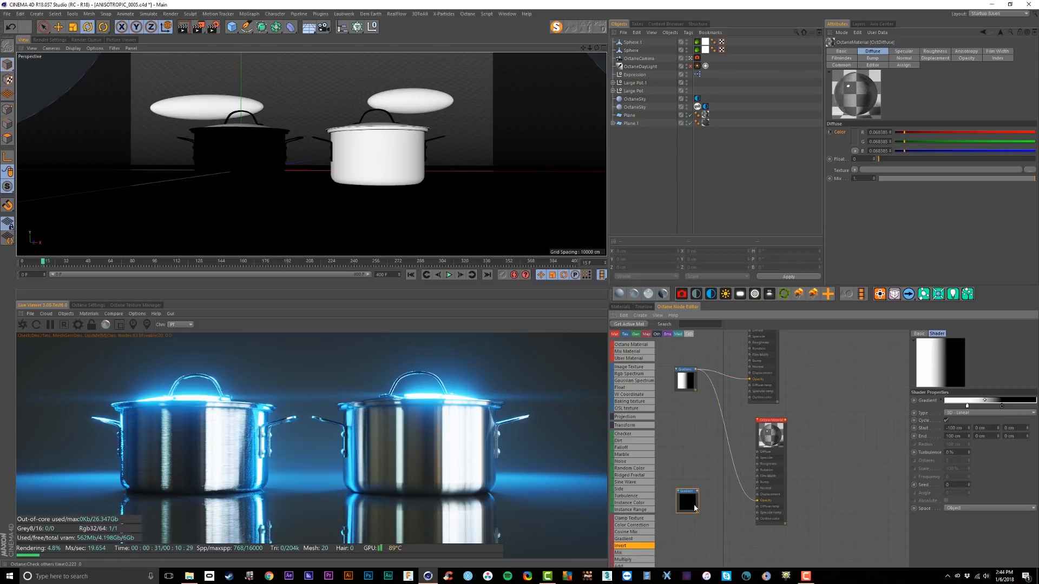
{"action": "key", "text": "Delete"}
{"action": "left_click_drag", "start_coordinate": [685, 377], "coordinate": [682, 416]}
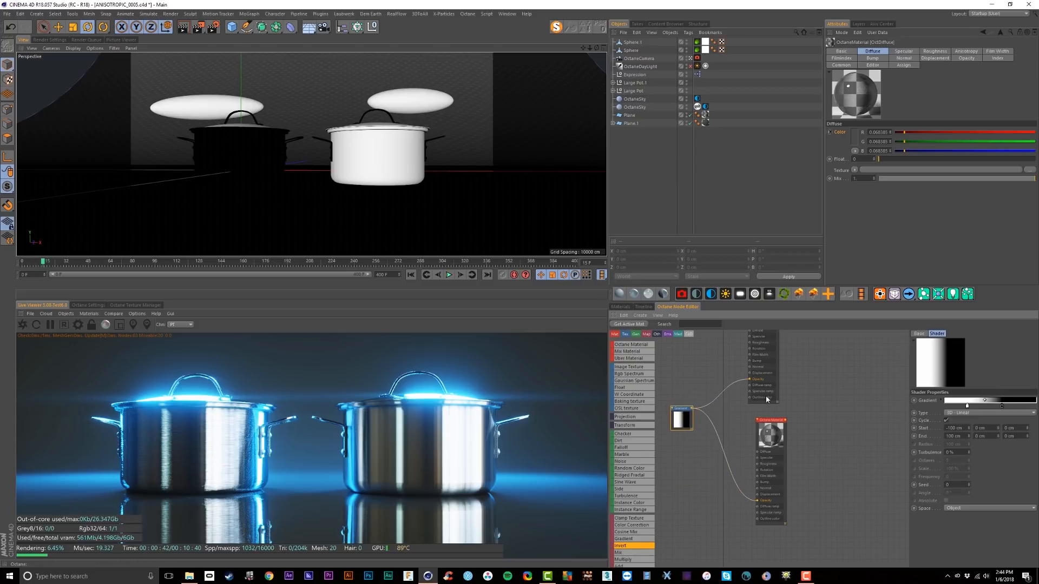
Add a Mix Material node beside the two floor materials and connect both of them to its material inputs.
{"action": "middle_click_drag", "start_coordinate": [764, 393], "coordinate": [754, 460]}
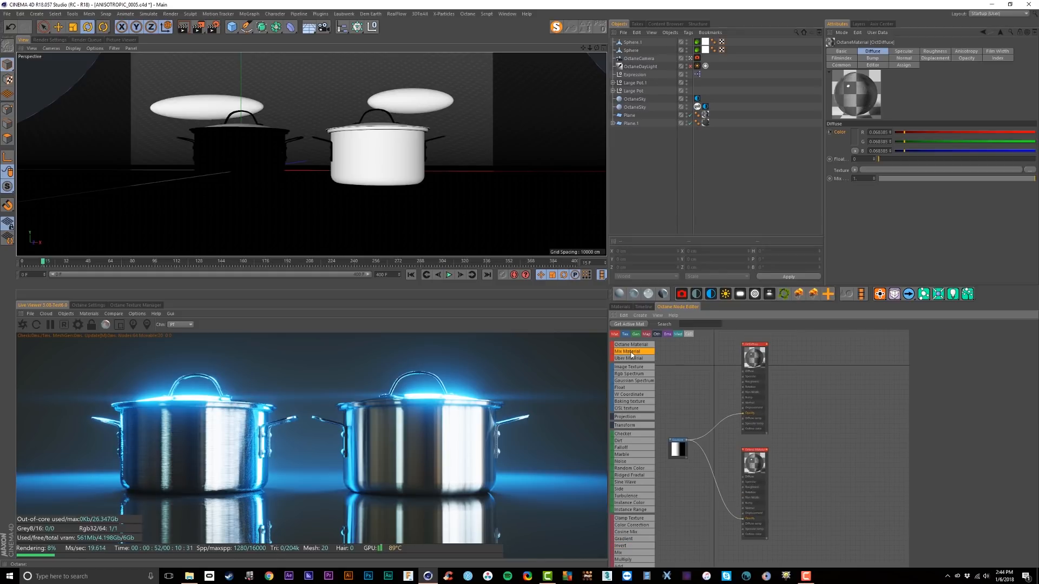
{"action": "left_click_drag", "start_coordinate": [833, 406], "coordinate": [820, 413]}
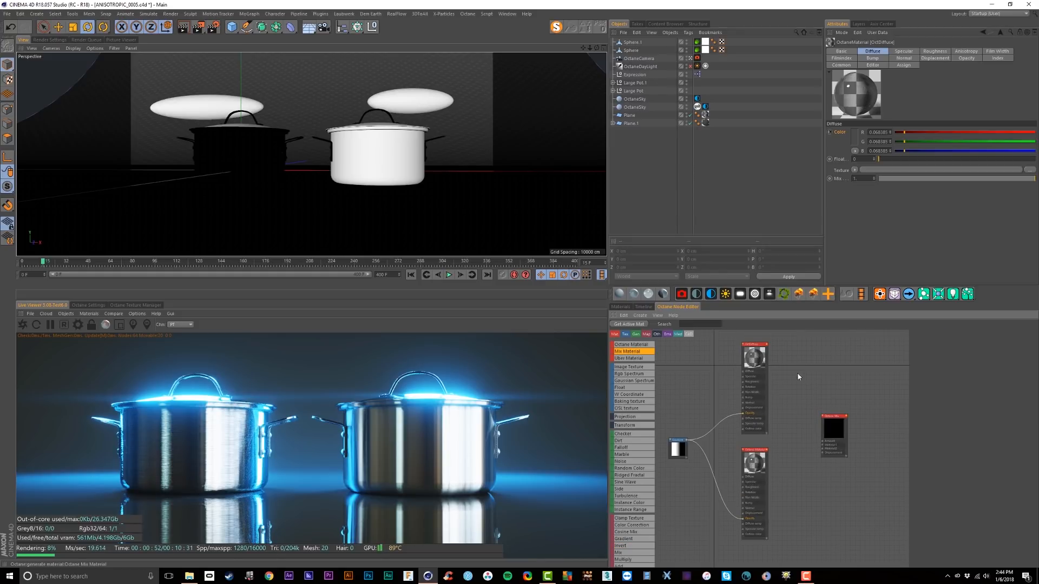
{"action": "left_click_drag", "start_coordinate": [767, 344], "coordinate": [823, 448]}
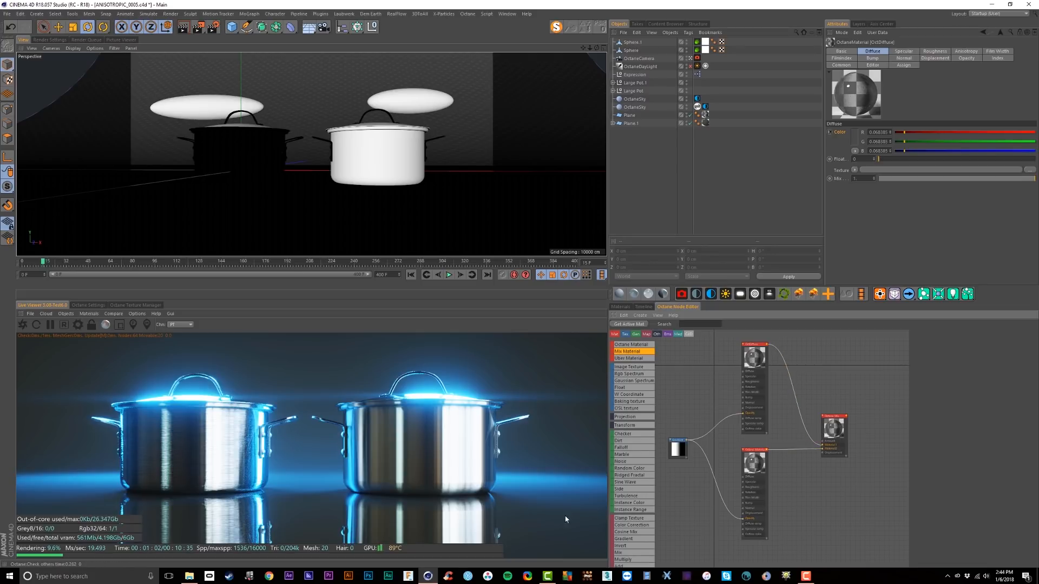
Replace the material on the Plane object with the Octane Mix Material.
{"action": "left_click", "coordinate": [621, 307]}
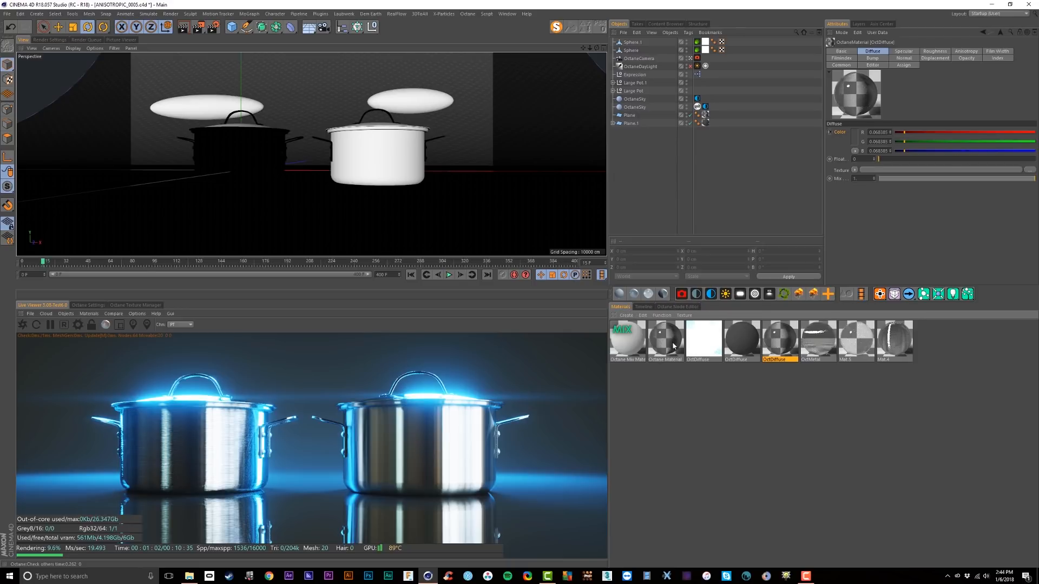
{"action": "left_click", "coordinate": [631, 345]}
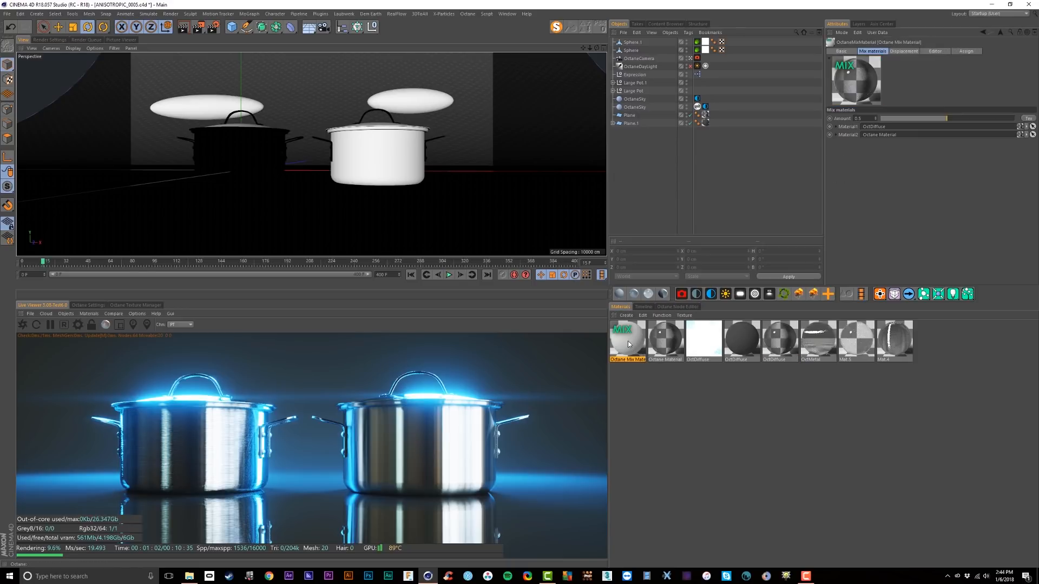
{"action": "left_click_drag", "start_coordinate": [627, 343], "coordinate": [706, 115]}
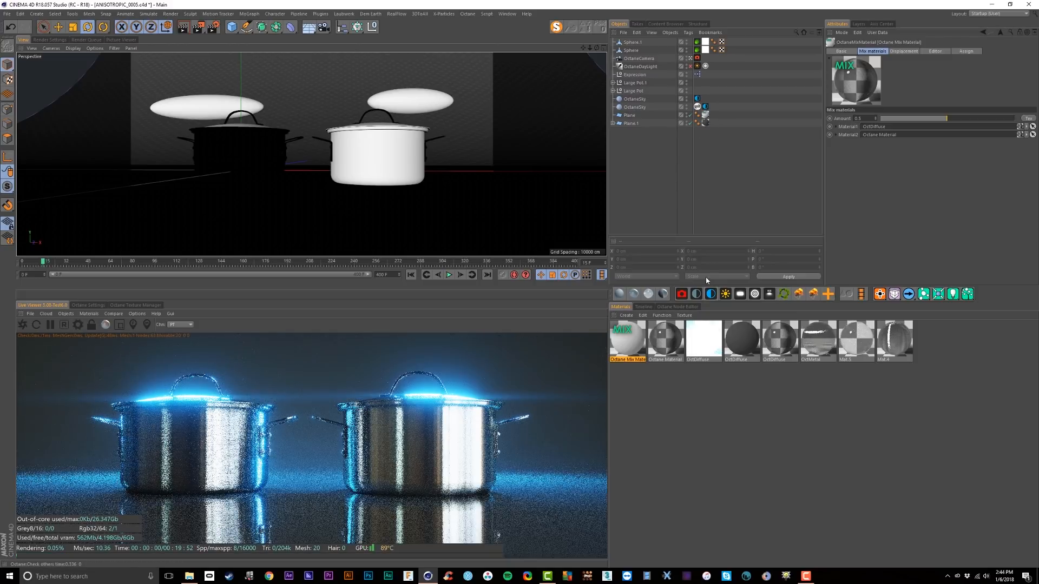
Set the roughness of the upper floor material feeding the Octane Mix Material to about 0.9.
{"action": "left_click", "coordinate": [678, 307]}
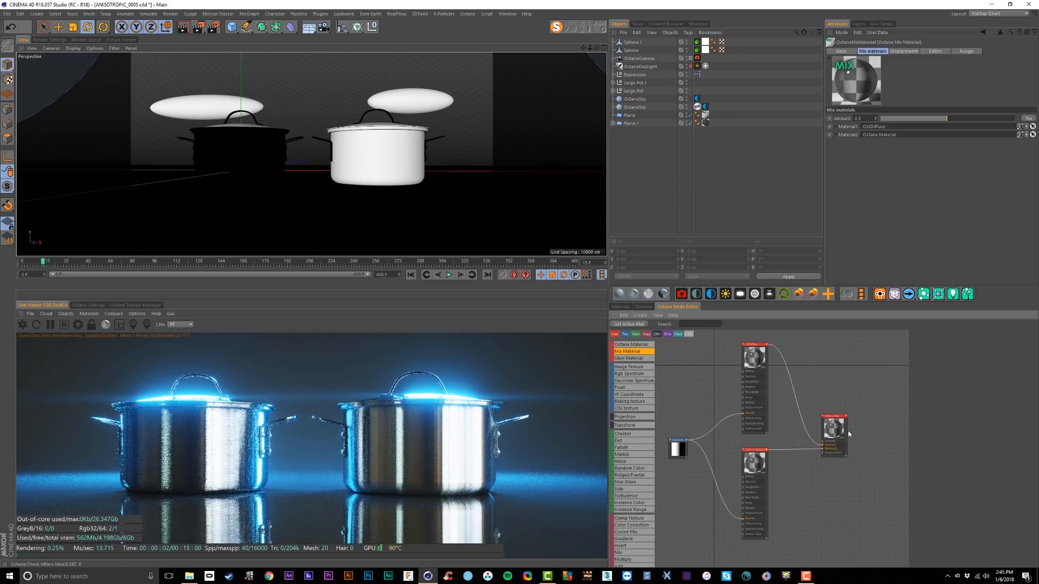
{"action": "left_click", "coordinate": [761, 470]}
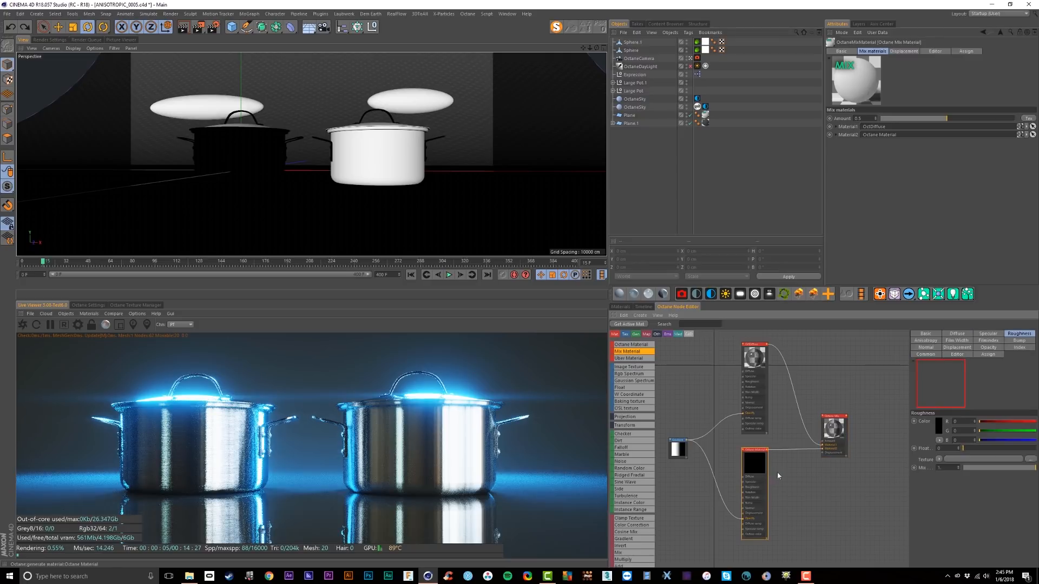
{"action": "left_click", "coordinate": [748, 377]}
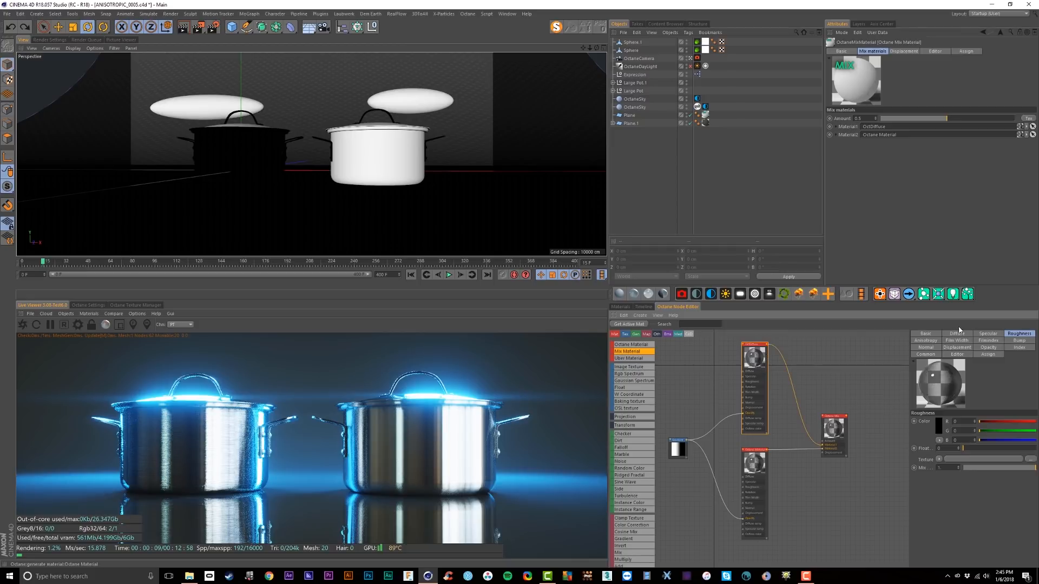
{"action": "left_click", "coordinate": [1029, 449]}
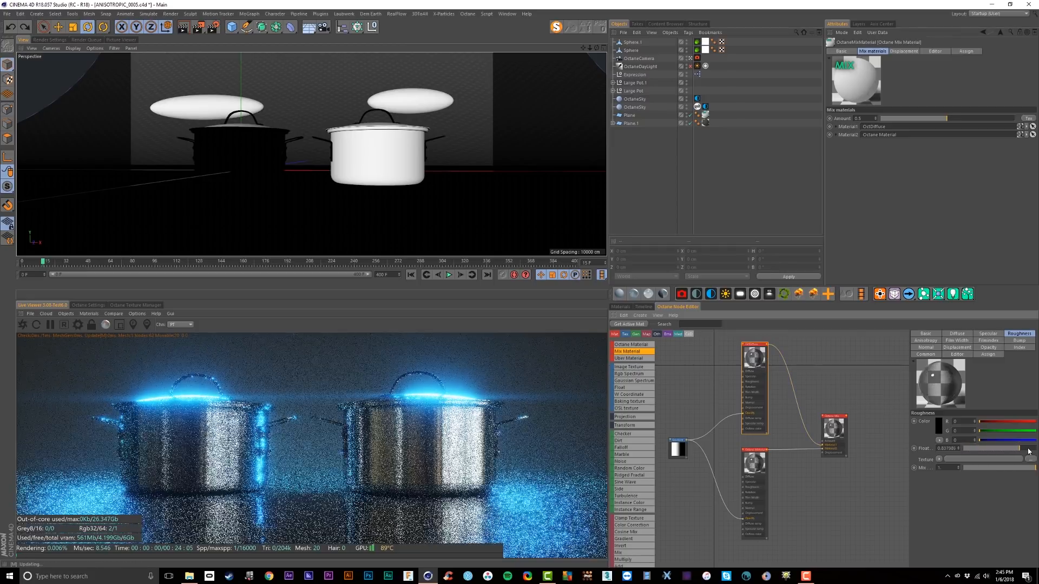
Compare both floor materials by setting the mix amount to 0 and 1, finishing at about 0.59.
{"action": "left_click", "coordinate": [836, 430]}
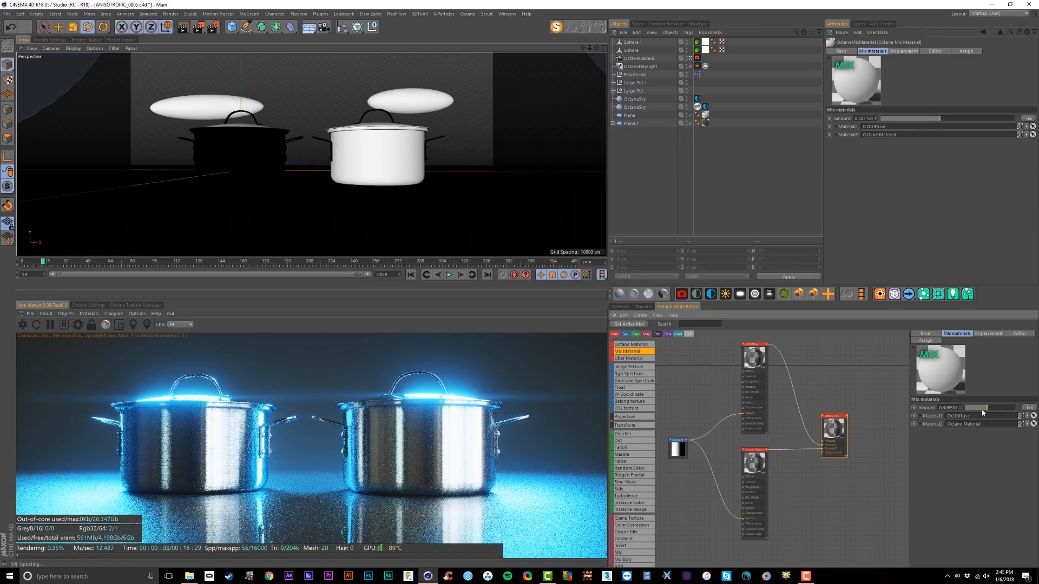
{"action": "left_click_drag", "start_coordinate": [985, 409], "coordinate": [919, 415]}
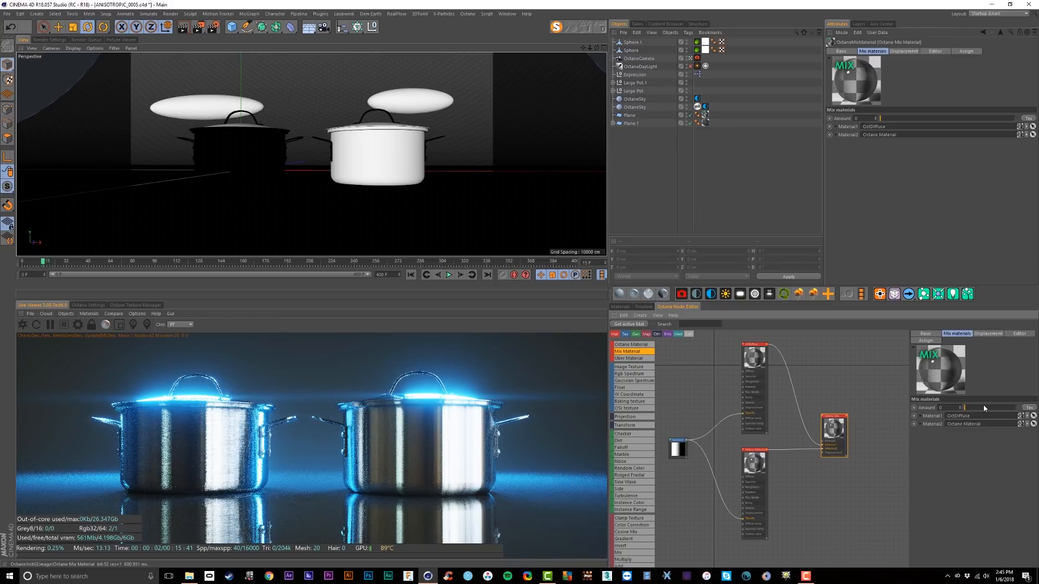
{"action": "left_click_drag", "start_coordinate": [973, 406], "coordinate": [1019, 409]}
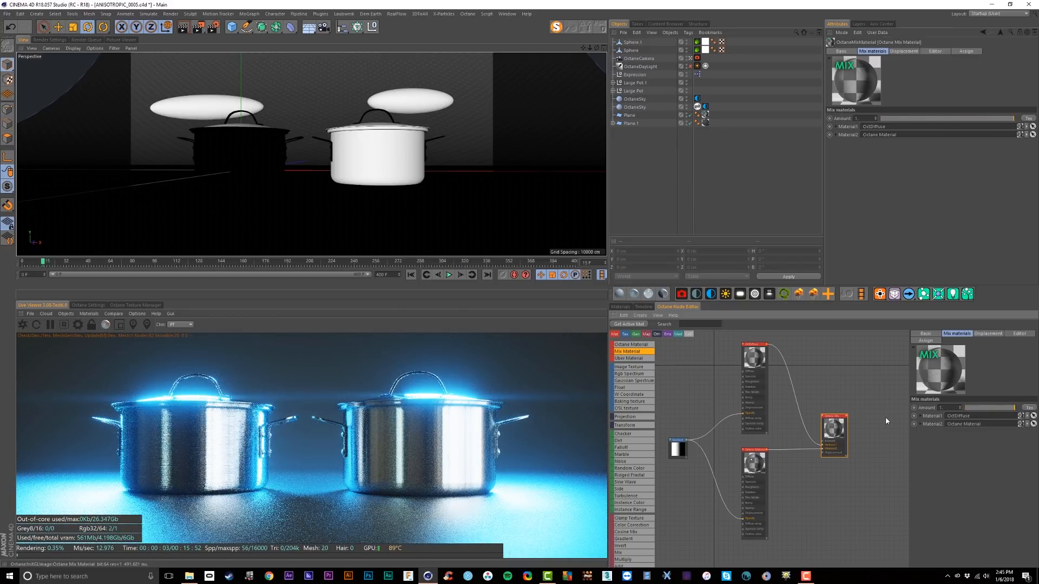
{"action": "left_click", "coordinate": [995, 407]}
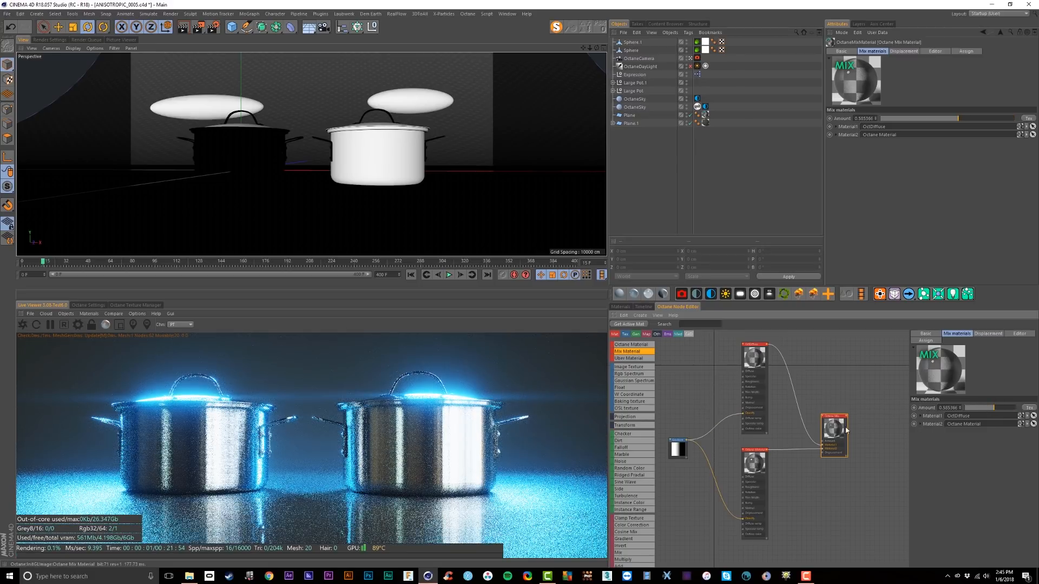
Move the Mix Material node away from the floor materials and connect a new Noise texture to its Amount input.
{"action": "left_click_drag", "start_coordinate": [834, 429], "coordinate": [875, 378]}
{"action": "middle_click_drag", "start_coordinate": [864, 385], "coordinate": [808, 439]}
{"action": "left_click_drag", "start_coordinate": [820, 427], "coordinate": [846, 387]}
{"action": "scroll", "coordinate": [838, 401], "scroll_direction": "up", "scroll_amount": 2}
{"action": "middle_click_drag", "start_coordinate": [798, 390], "coordinate": [780, 405]}
{"action": "scroll", "coordinate": [811, 390], "scroll_direction": "down", "scroll_amount": 2}
{"action": "scroll", "coordinate": [836, 424], "scroll_direction": "up", "scroll_amount": 2}
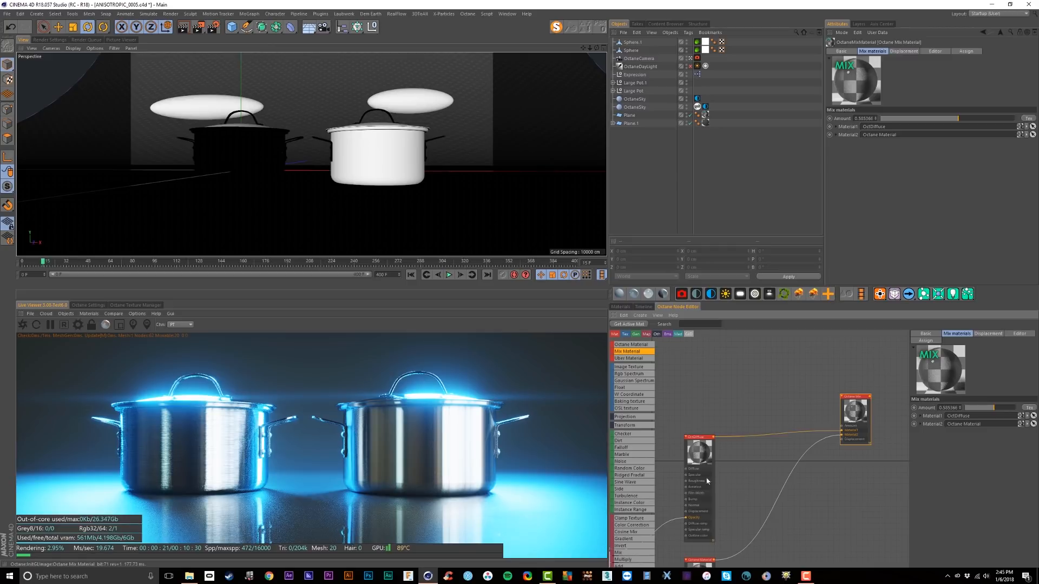
{"action": "left_click_drag", "start_coordinate": [625, 462], "coordinate": [640, 455]}
{"action": "left_click_drag", "start_coordinate": [739, 381], "coordinate": [842, 427]}
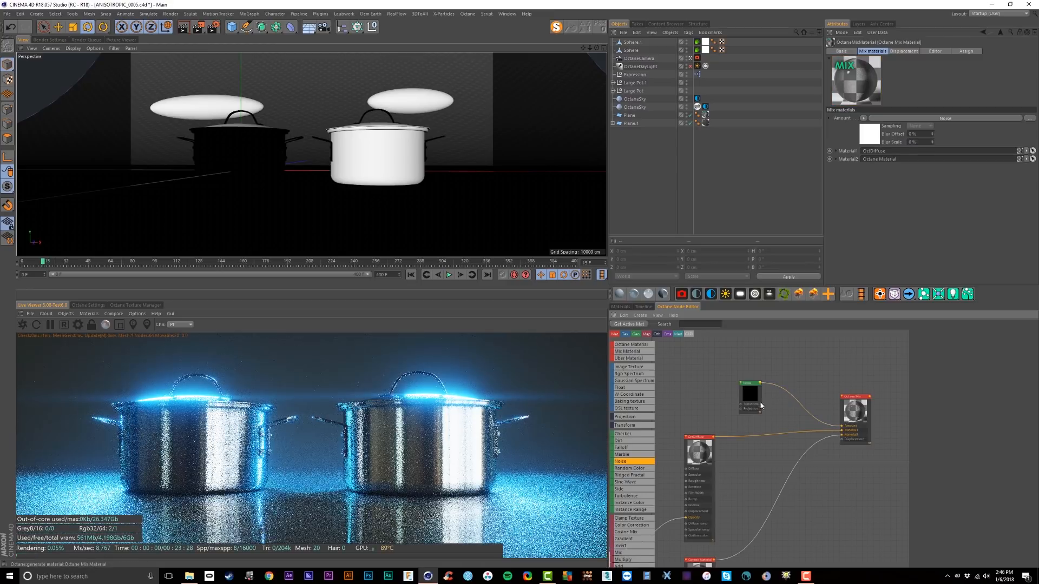
Insert a Gradient node between the Noise and the Mix Material, moving its white knot to about the middle of the ramp.
{"action": "left_click_drag", "start_coordinate": [754, 397], "coordinate": [761, 401]}
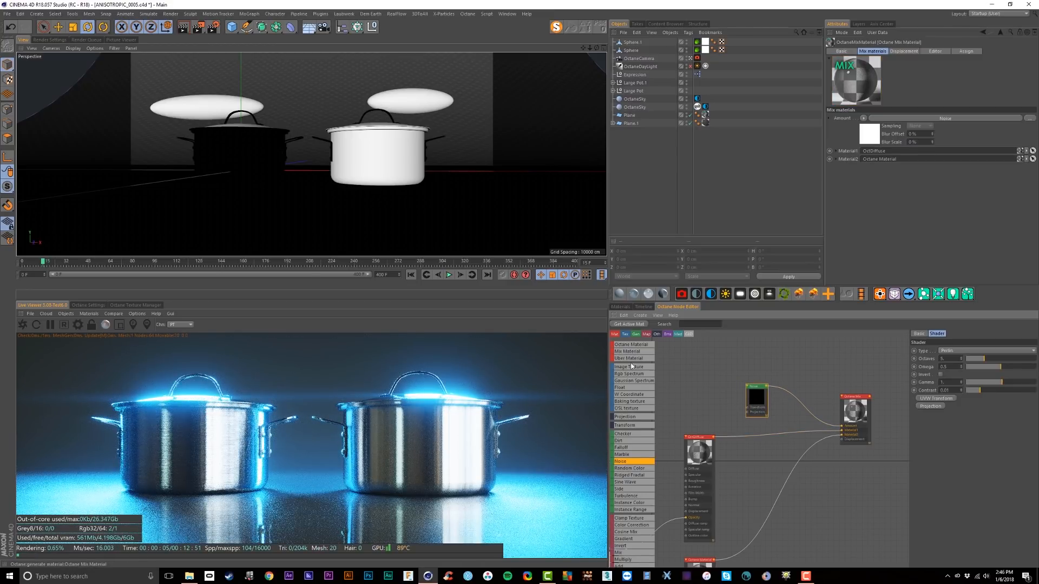
{"action": "left_click_drag", "start_coordinate": [628, 539], "coordinate": [802, 402]}
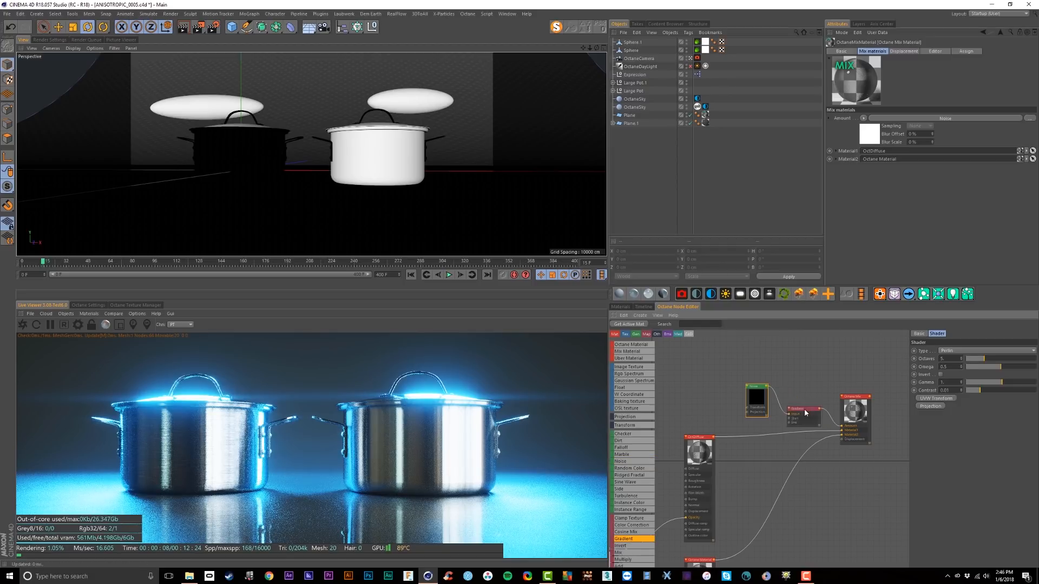
{"action": "left_click", "coordinate": [806, 396]}
{"action": "left_click_drag", "start_coordinate": [1036, 422], "coordinate": [987, 421]}
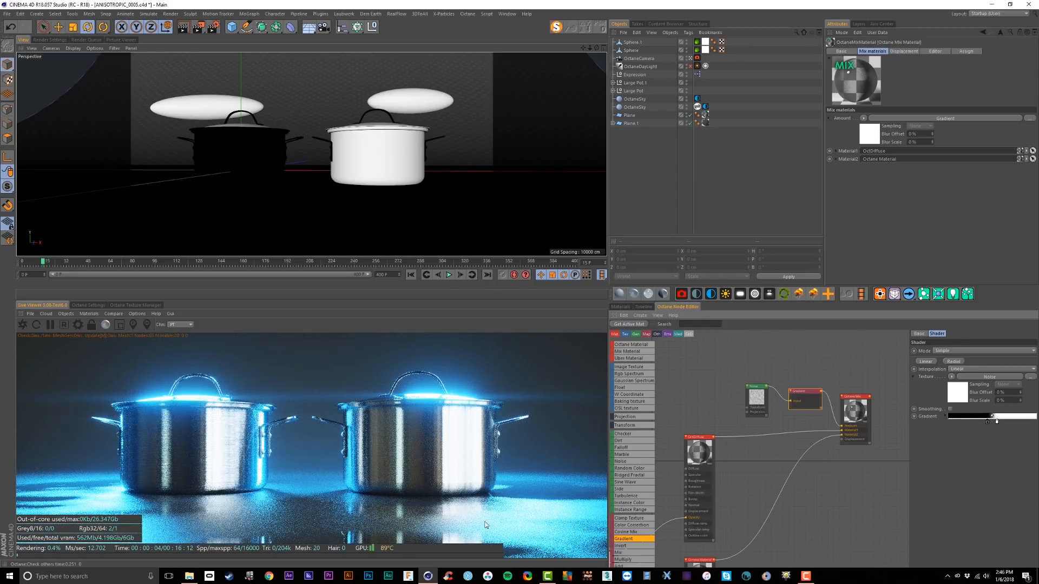
Add a UVW transform to the Noise and scale it to about 0.49 with the aspect ratio locked.
{"action": "left_click", "coordinate": [715, 384]}
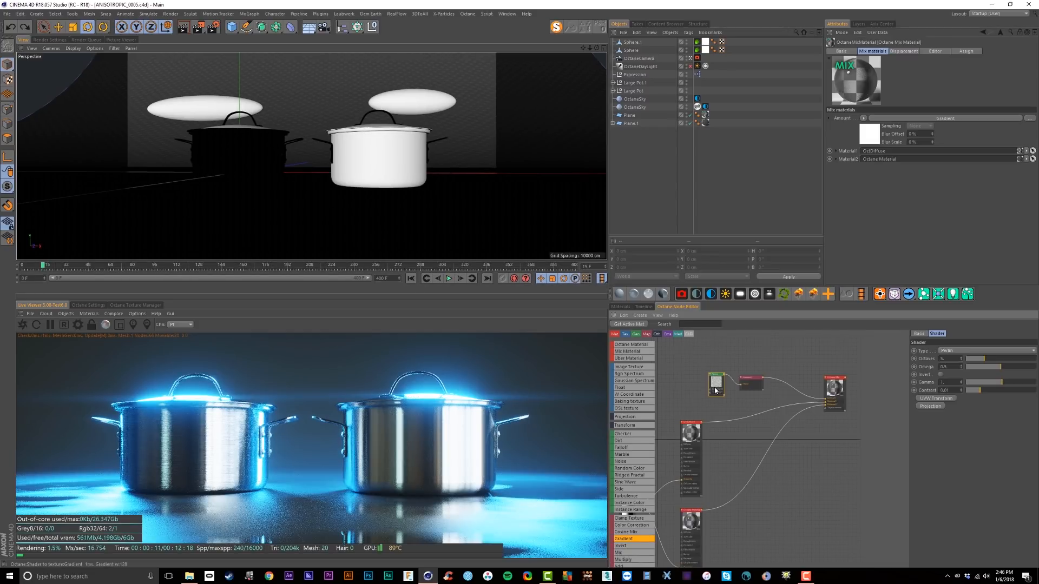
{"action": "left_click", "coordinate": [926, 400]}
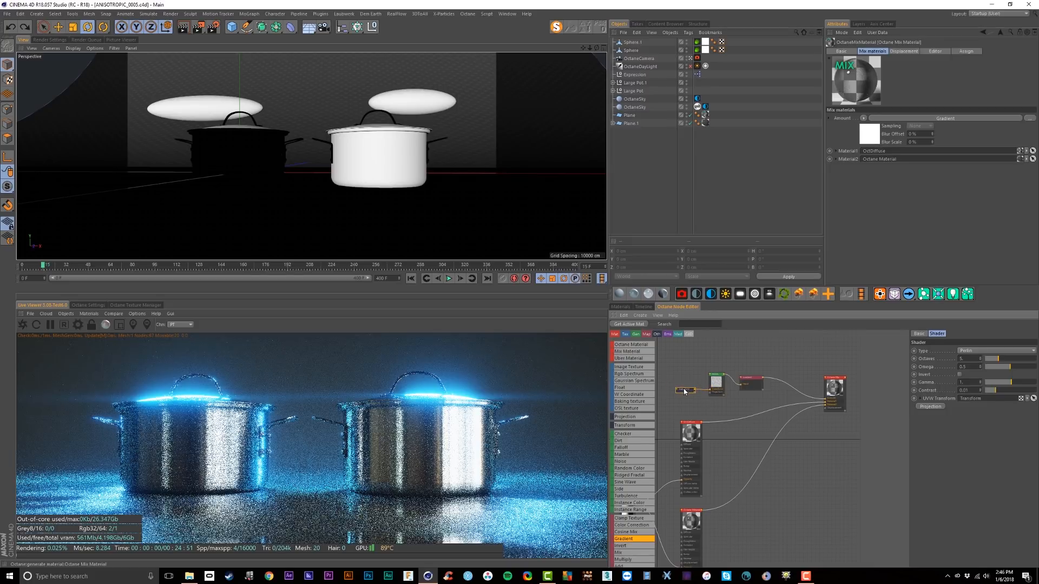
{"action": "left_click", "coordinate": [684, 391]}
{"action": "left_click_drag", "start_coordinate": [1015, 416], "coordinate": [1011, 418]}
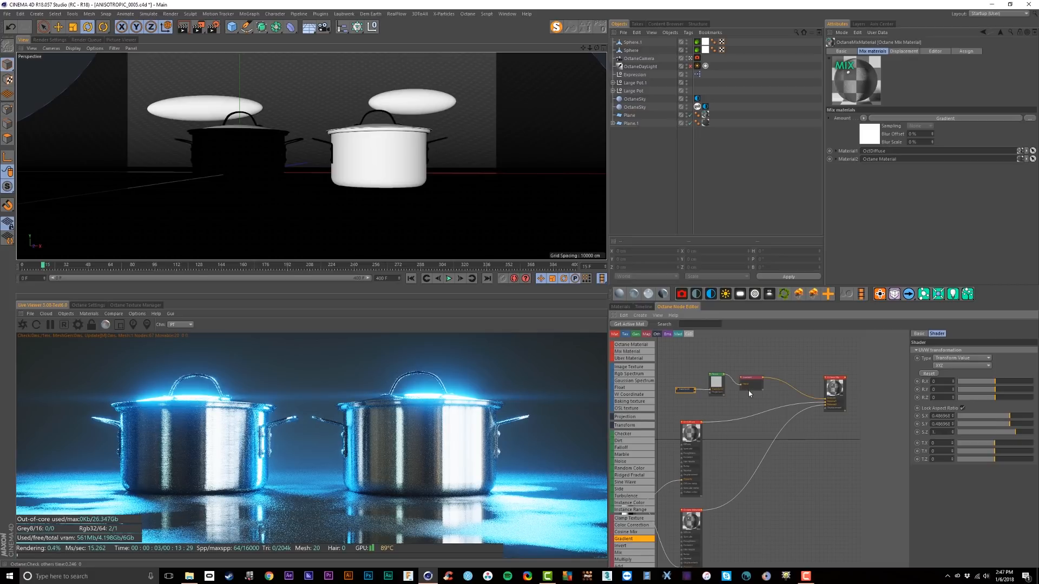
Set the Noise octaves to 14, try and undo a higher omega, and save the scene.
{"action": "left_click", "coordinate": [724, 386]}
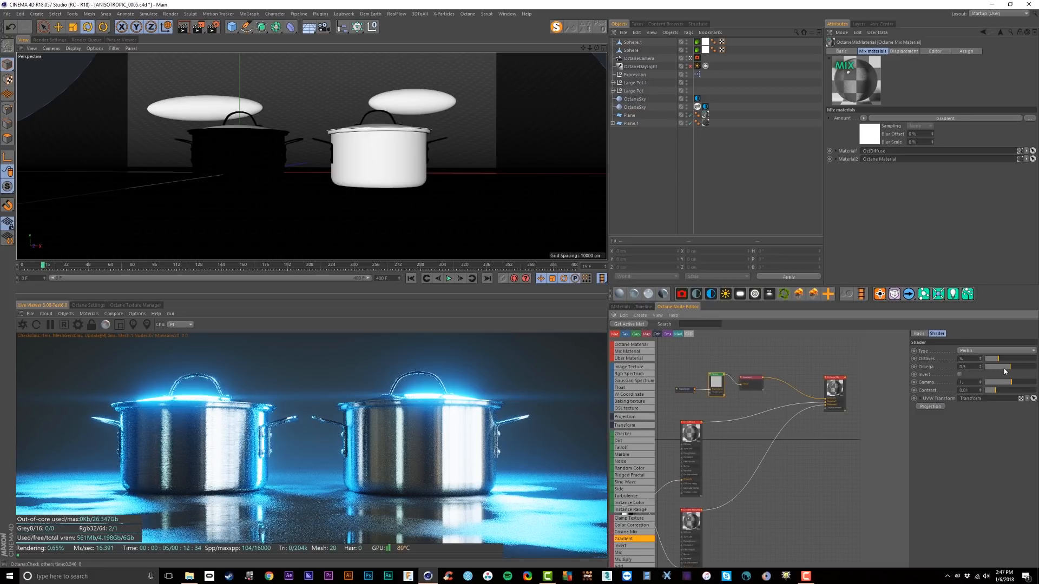
{"action": "left_click_drag", "start_coordinate": [999, 359], "coordinate": [1033, 363]}
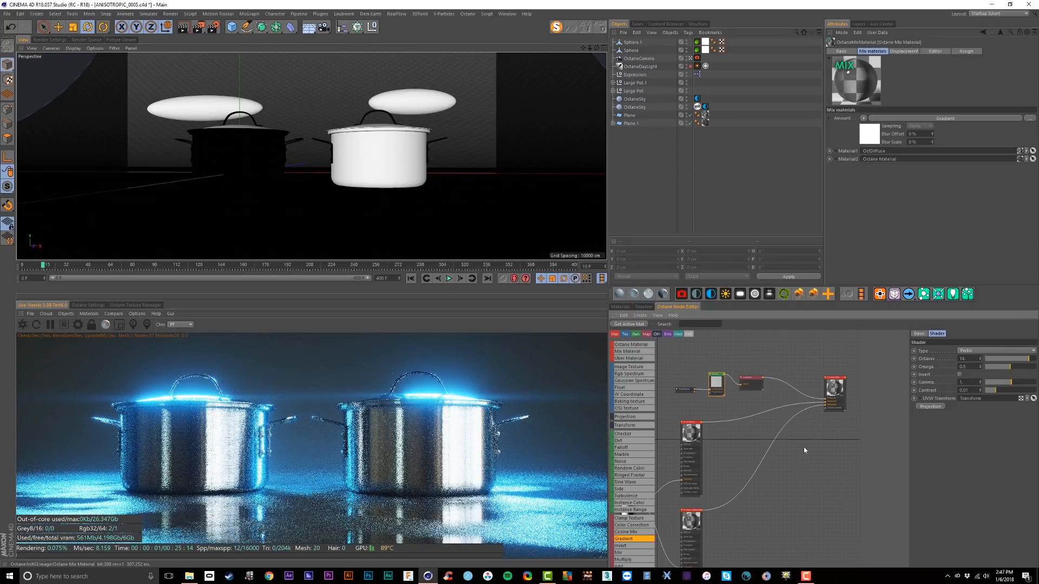
{"action": "left_click_drag", "start_coordinate": [1010, 368], "coordinate": [1030, 370]}
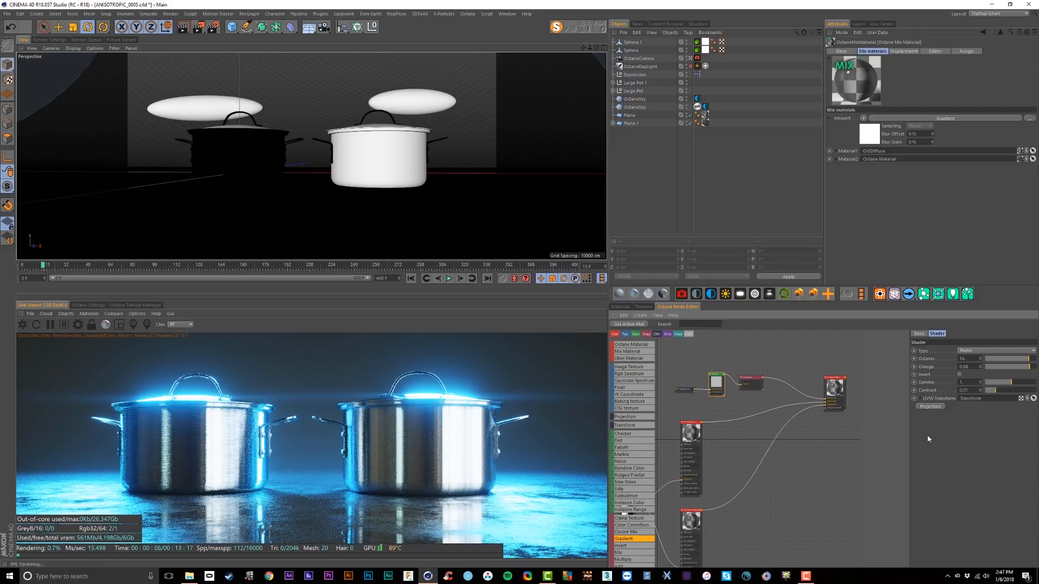
{"action": "key", "text": "ctrl+z"}
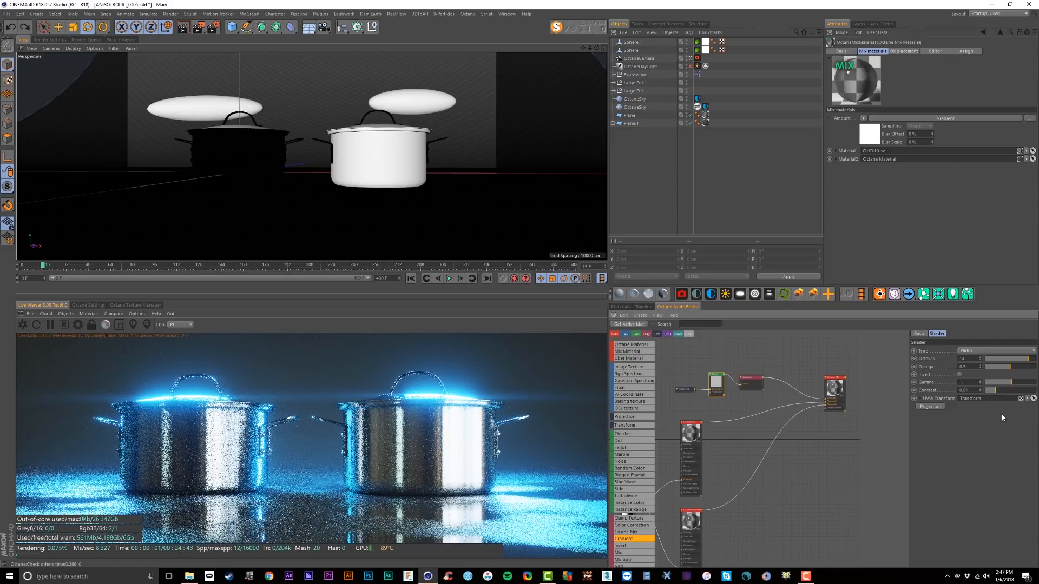
{"action": "key", "text": "ctrl+s"}
Turn on the A/B render comparison and raise the Noise contrast to about 6.1, comparing the two renders across the floor.
{"action": "middle_click_drag", "start_coordinate": [825, 456], "coordinate": [846, 448]}
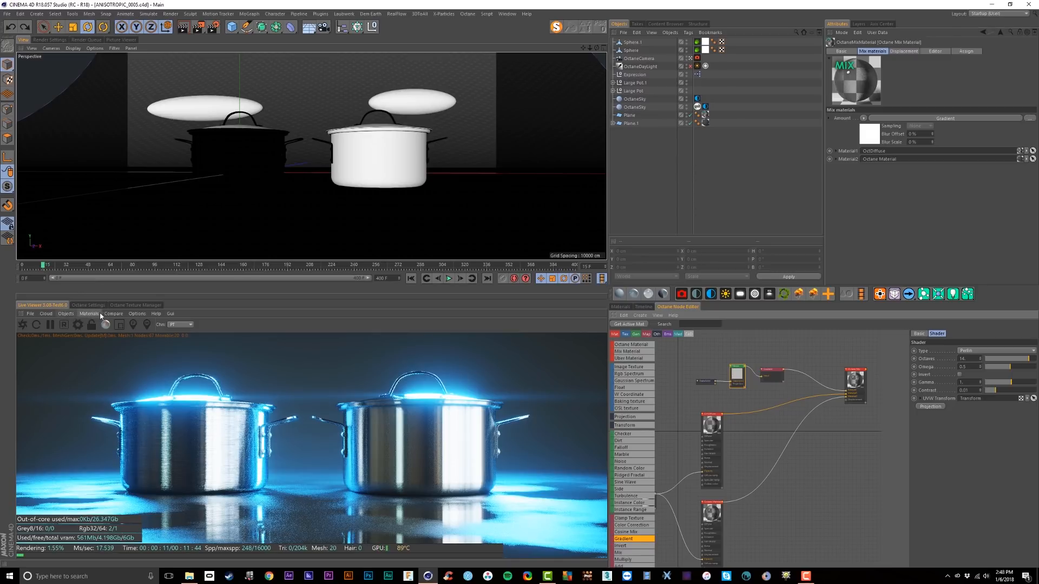
{"action": "left_click", "coordinate": [113, 314]}
{"action": "left_click", "coordinate": [120, 323]}
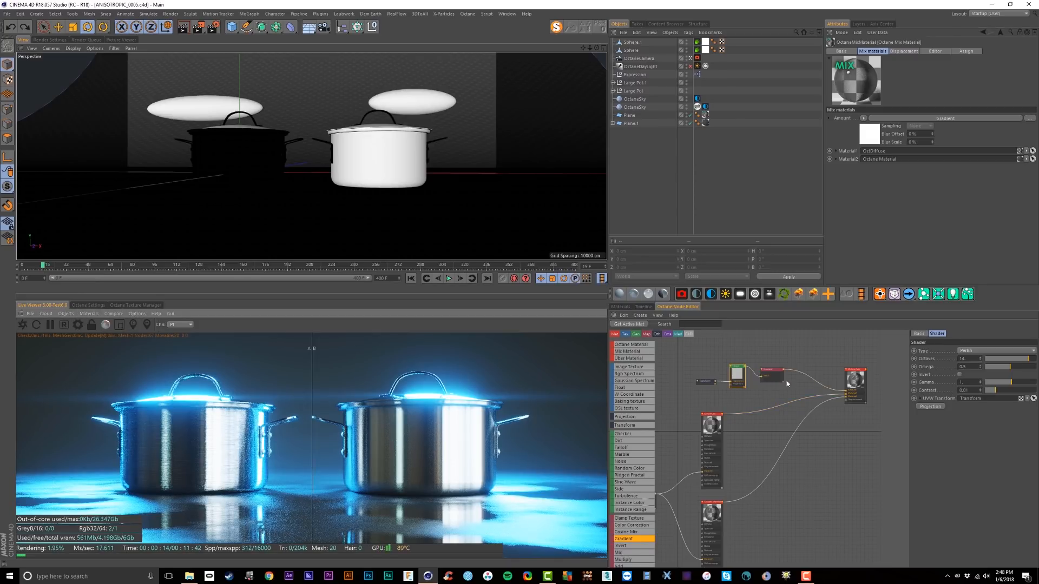
{"action": "left_click_drag", "start_coordinate": [1000, 392], "coordinate": [1024, 391]}
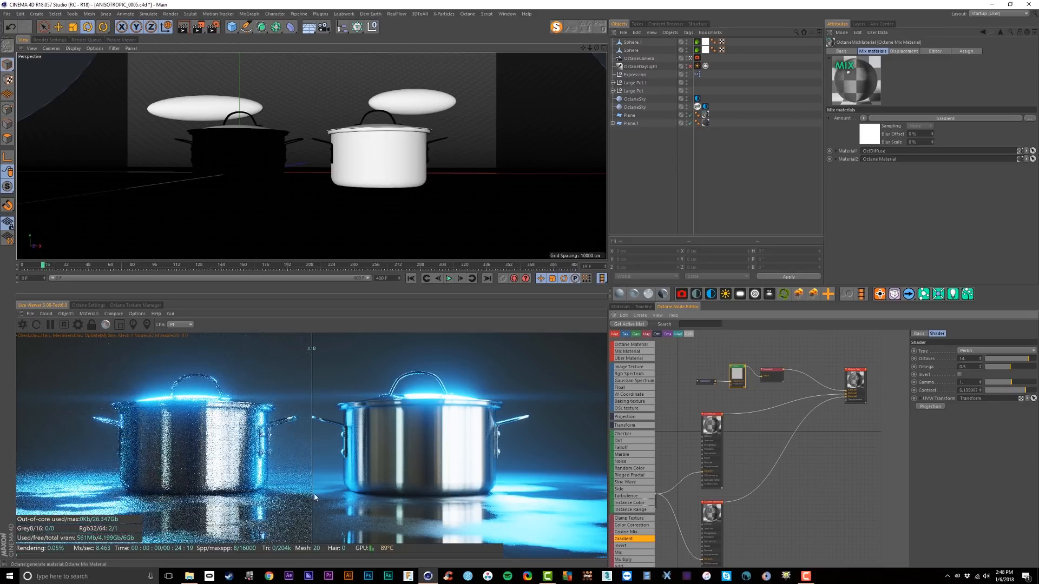
{"action": "left_click_drag", "start_coordinate": [359, 486], "coordinate": [570, 502]}
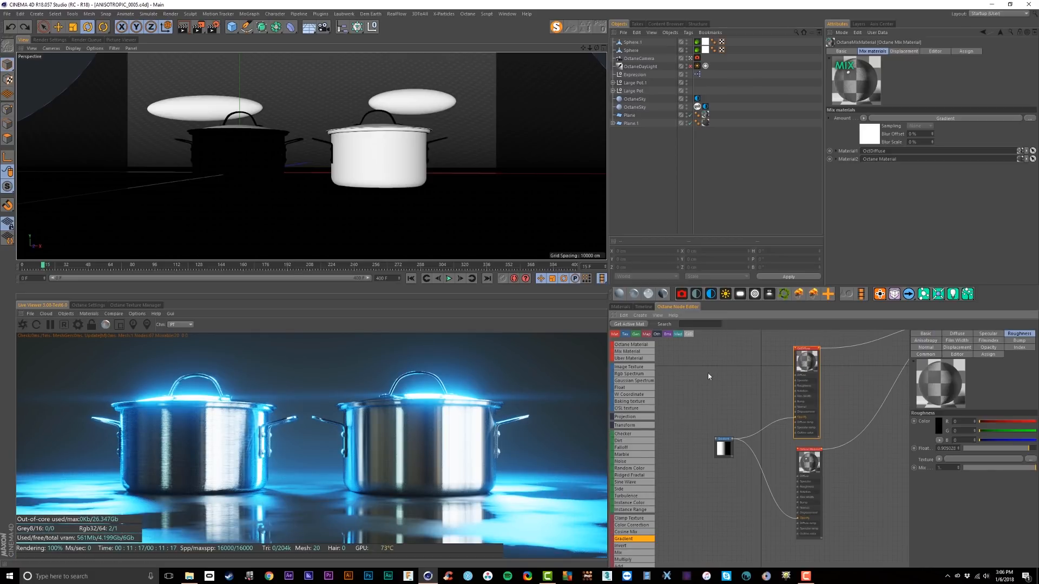
Add an Image Texture node and connect it to the Diffuse inputs of both floor materials.
{"action": "left_click_drag", "start_coordinate": [641, 367], "coordinate": [815, 512]}
{"action": "scroll", "coordinate": [742, 364], "scroll_direction": "up", "scroll_amount": 2}
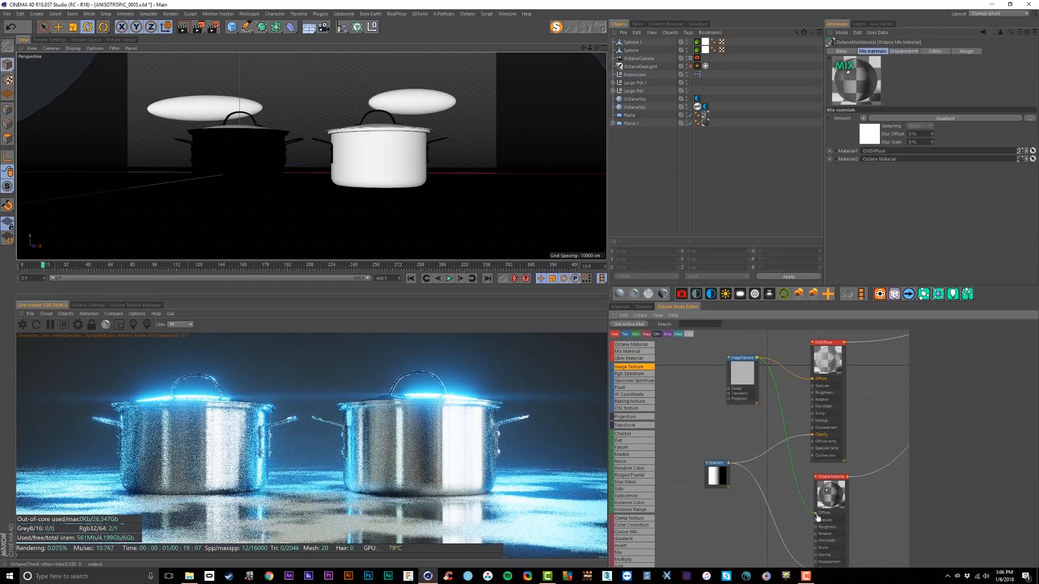
{"action": "left_click", "coordinate": [740, 385]}
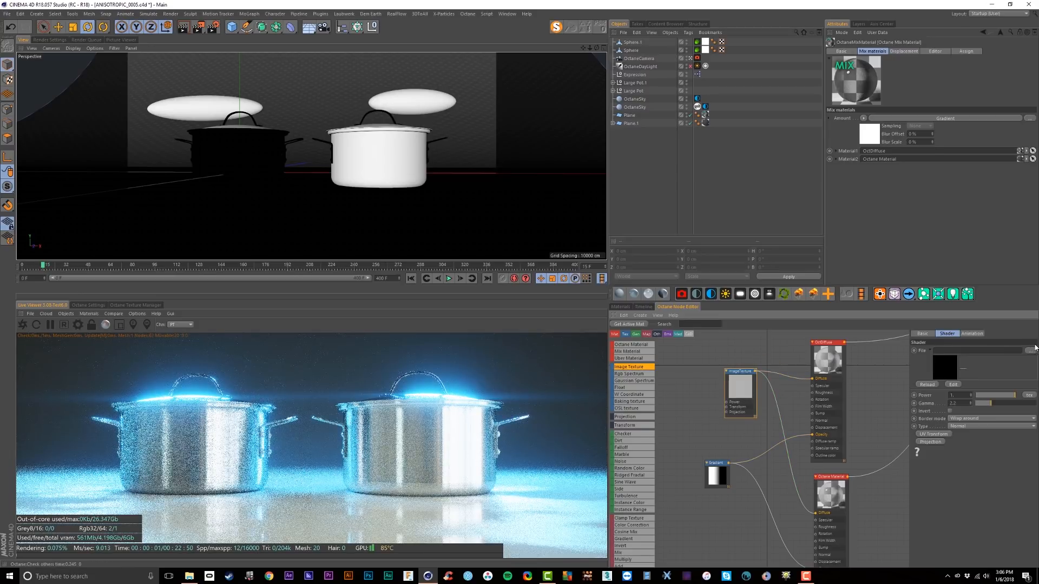
Load ChippedPaint004_COL_VAR1_HIRES from the POLIIGON textures folder into the Image Texture without copying it to the project.
{"action": "left_click", "coordinate": [1030, 352]}
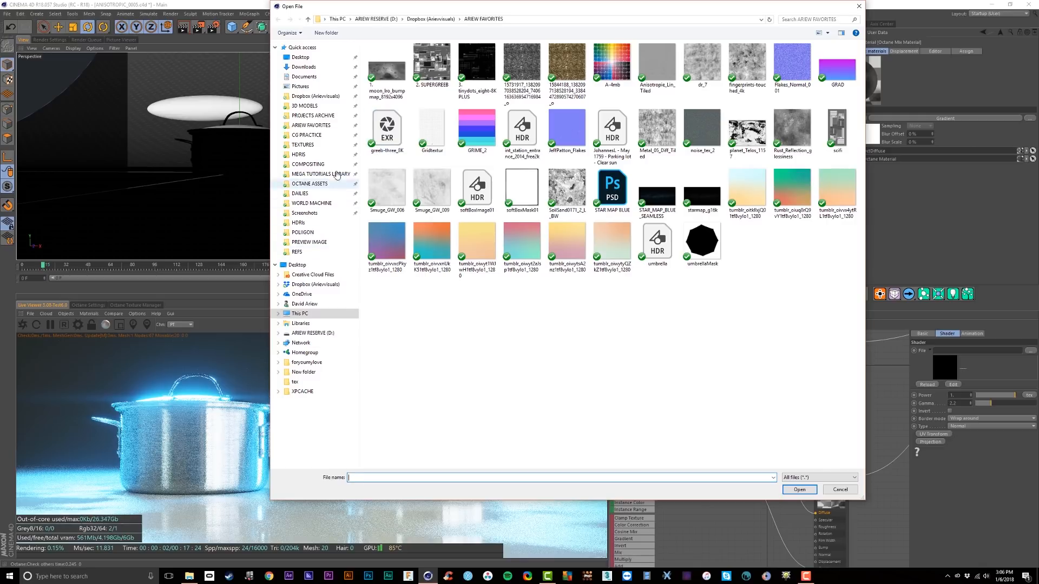
{"action": "left_click", "coordinate": [303, 145]}
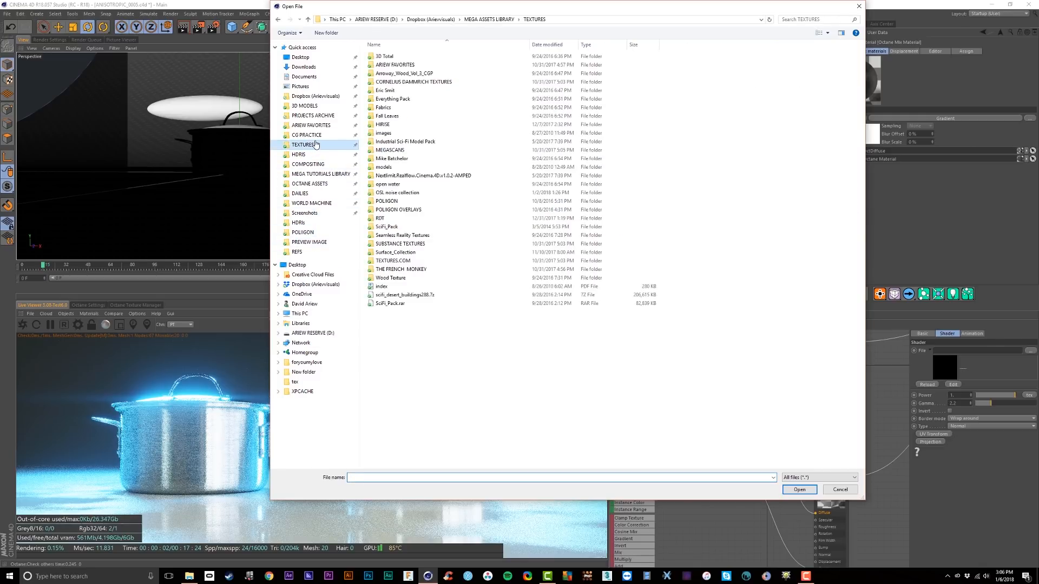
{"action": "double_click", "coordinate": [387, 200]}
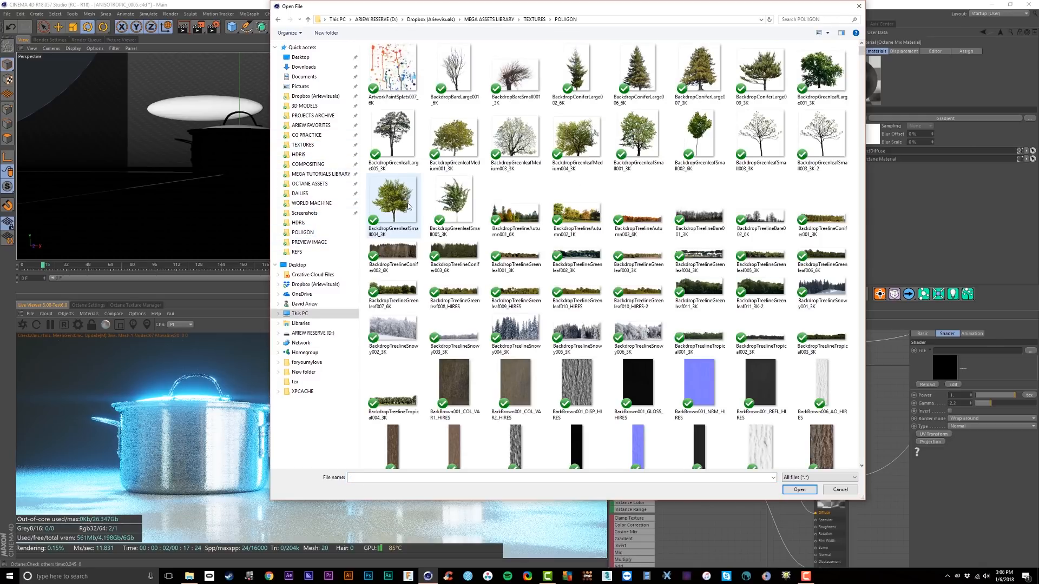
{"action": "left_click_drag", "start_coordinate": [860, 50], "coordinate": [872, 80]}
{"action": "left_click", "coordinate": [581, 240]}
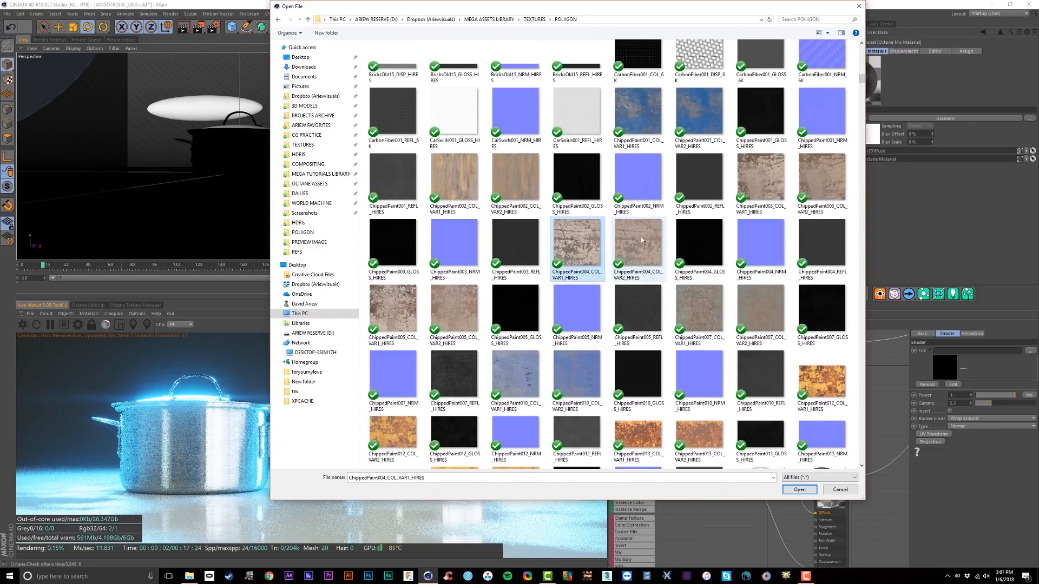
{"action": "double_click", "coordinate": [579, 247]}
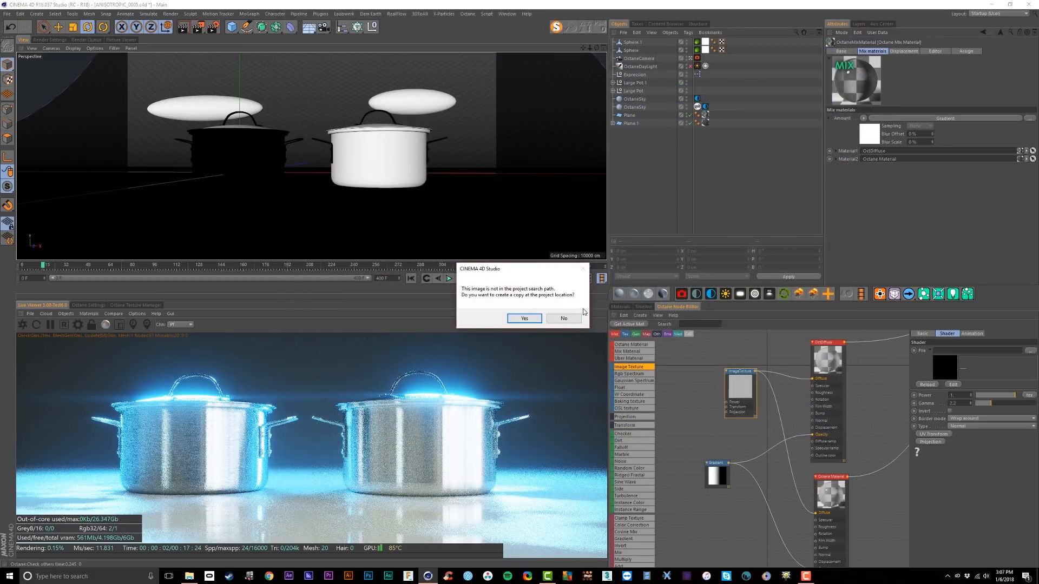
{"action": "left_click", "coordinate": [564, 319]}
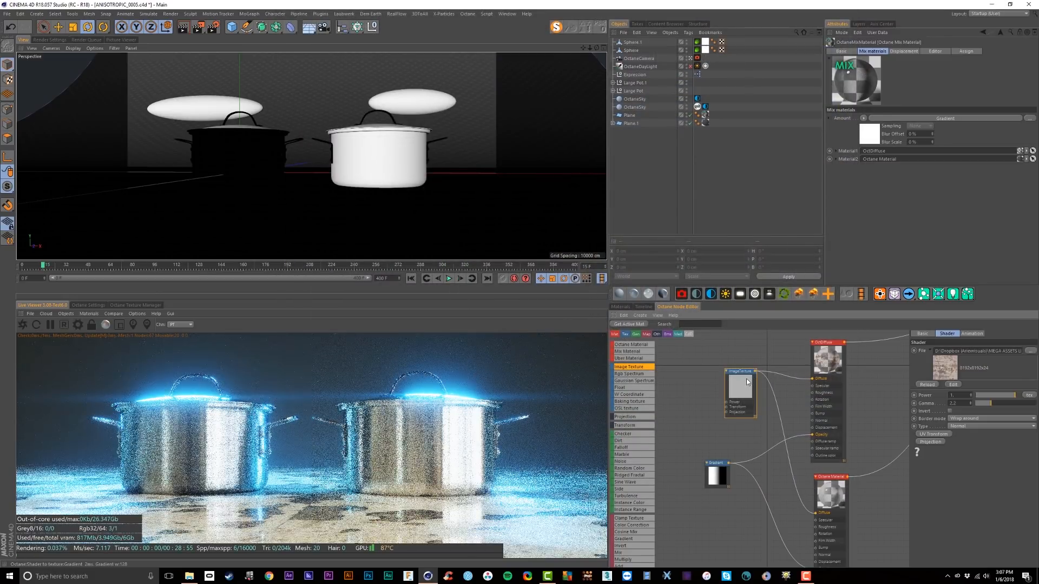
Add a UVW transform to the chipped-paint Image Texture and scale the texture down with the aspect ratio locked.
{"action": "left_click_drag", "start_coordinate": [731, 388], "coordinate": [728, 397]}
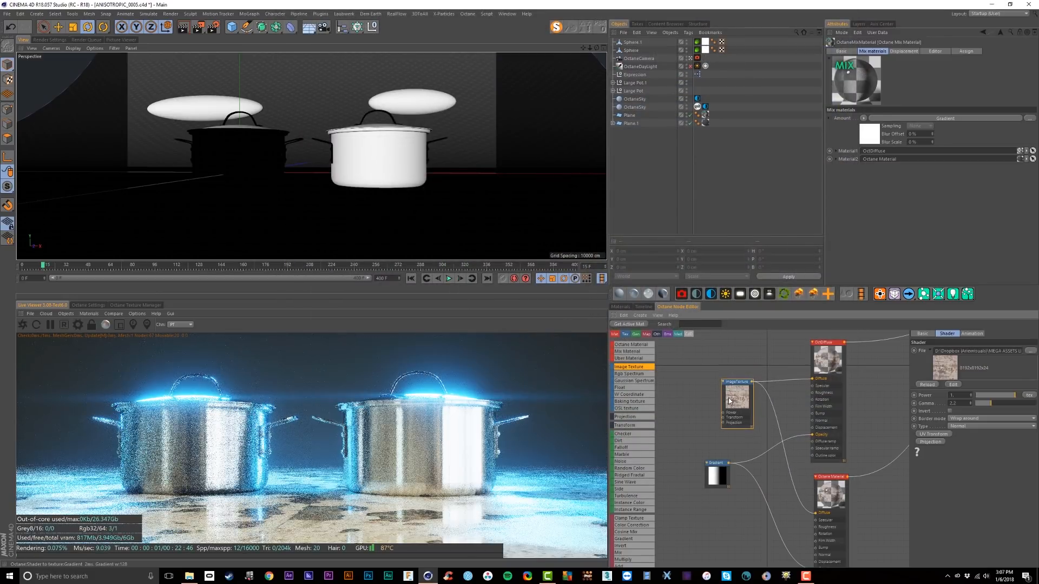
{"action": "left_click", "coordinate": [935, 434]}
{"action": "left_click_drag", "start_coordinate": [759, 350], "coordinate": [672, 417]}
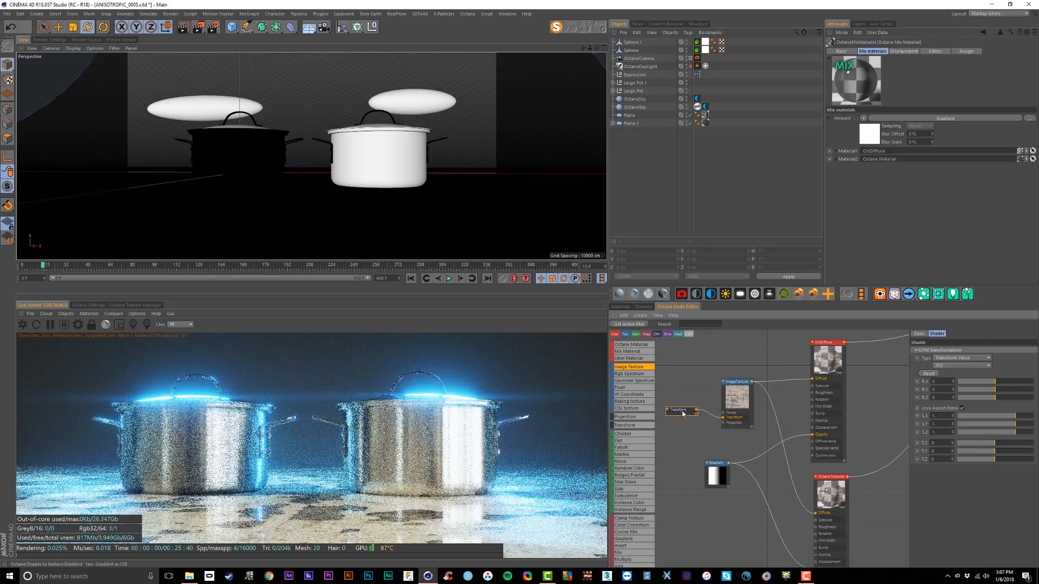
{"action": "mouse_move", "coordinate": [1009, 415]}
{"action": "left_mouse_down"}
{"action": "mouse_move", "coordinate": [988, 415]}
{"action": "mouse_move", "coordinate": [1003, 418]}
{"action": "left_mouse_up"}
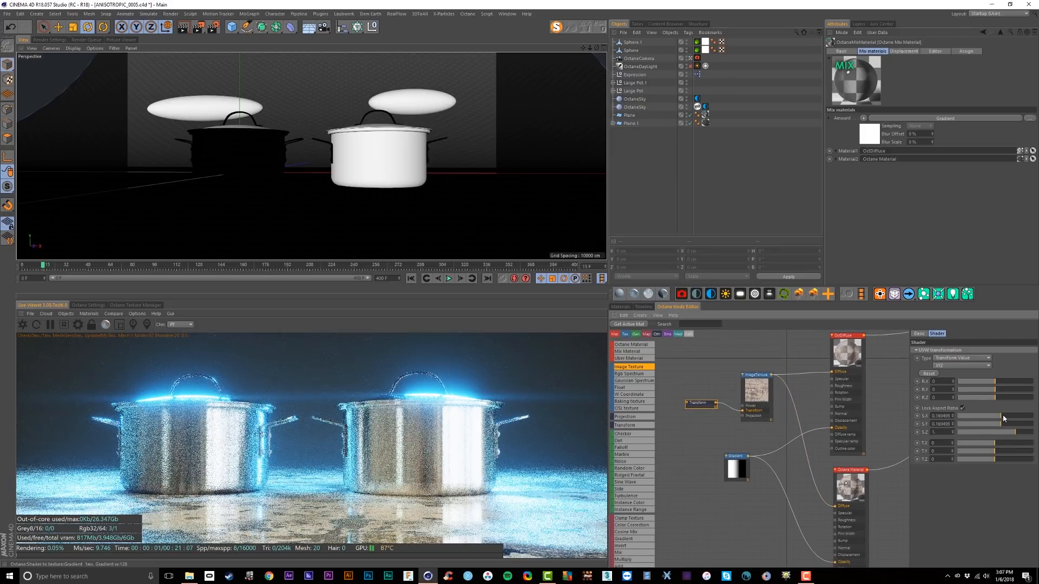
Save the project and lower the Power of the chipped-paint Image Texture to about 0.09.
{"action": "key", "text": "ctrl+s"}
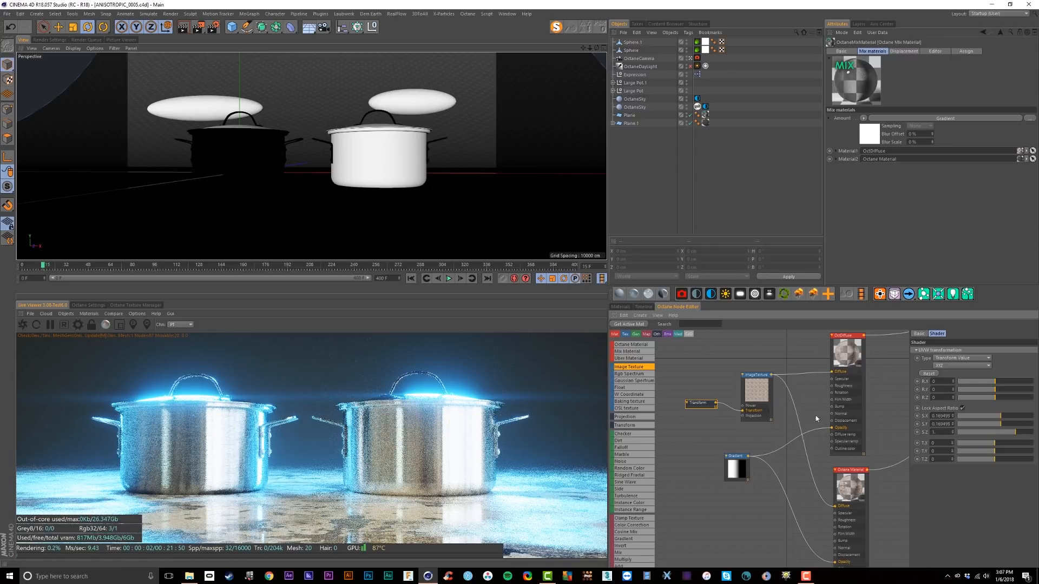
{"action": "middle_click_drag", "start_coordinate": [762, 397], "coordinate": [759, 378]}
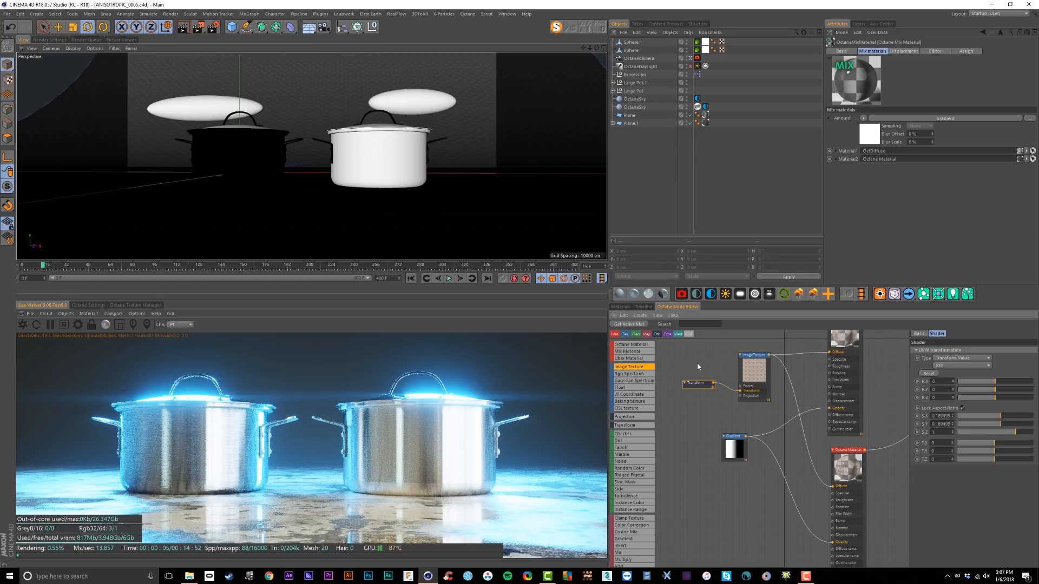
{"action": "left_click", "coordinate": [752, 371]}
{"action": "left_click_drag", "start_coordinate": [1017, 394], "coordinate": [979, 398]}
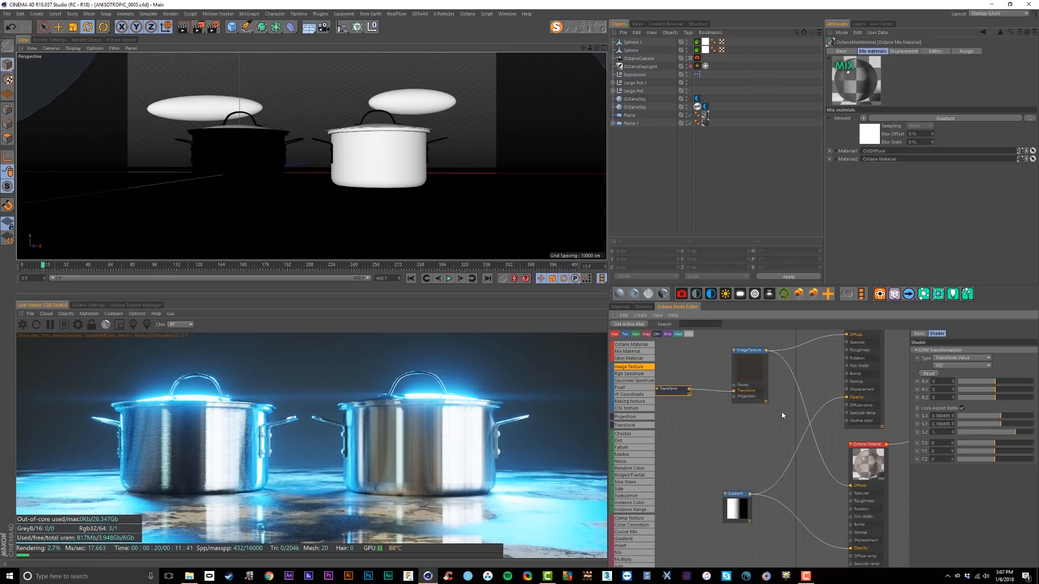
{"action": "middle_click_drag", "start_coordinate": [782, 411], "coordinate": [805, 390]}
{"action": "scroll", "coordinate": [781, 423], "scroll_direction": "down", "scroll_amount": 1}
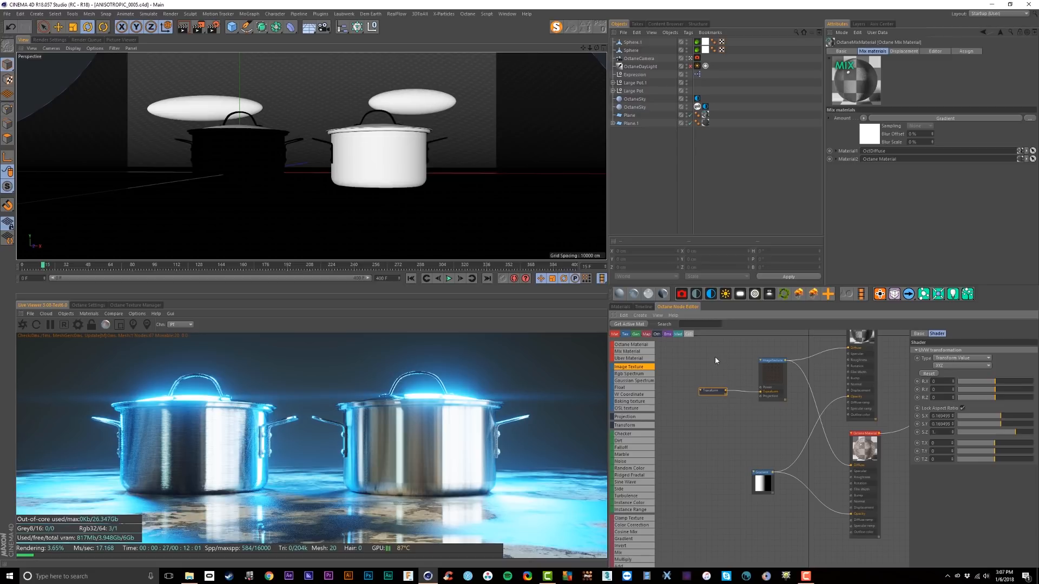
Duplicate the chipped-paint Image Texture so each floor material has its own Diffuse texture, both driven by the same Transform.
{"action": "left_click", "coordinate": [772, 385], "text": "shift"}
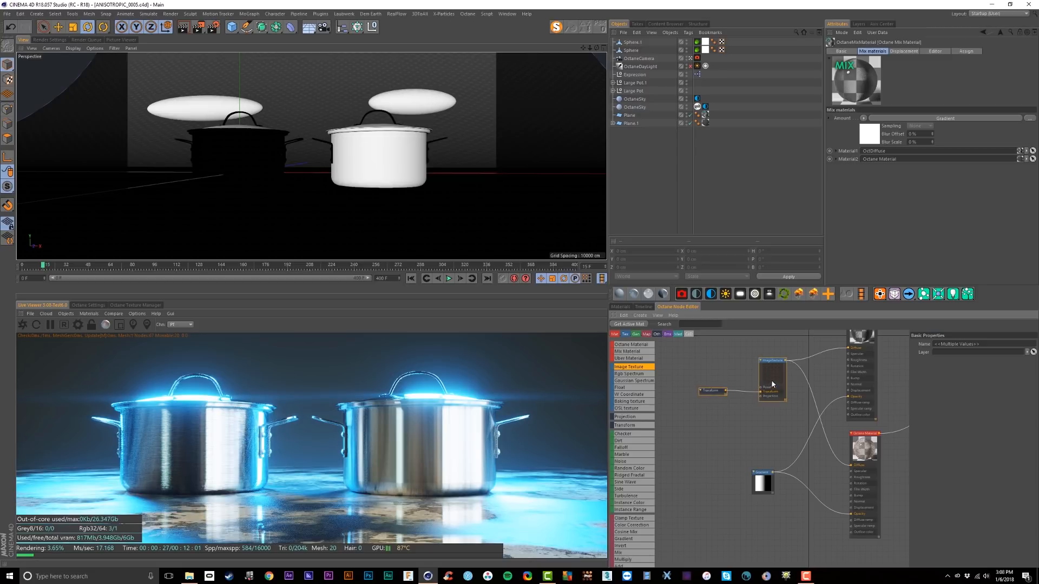
{"action": "left_click", "coordinate": [768, 352]}
{"action": "left_click", "coordinate": [768, 370]}
{"action": "left_click_drag", "start_coordinate": [774, 375], "coordinate": [745, 449], "text": "ctrl"}
{"action": "left_click", "coordinate": [706, 391]}
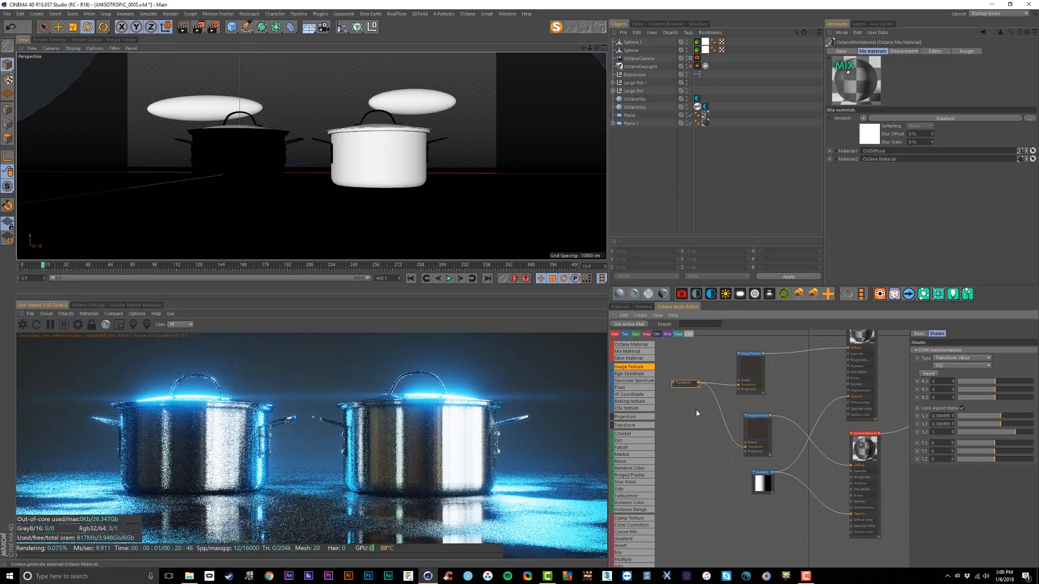
Try raising the upper diffuse texture's Power to about 0.98 and the lower one's to about 0.79, undoing each change.
{"action": "left_click_drag", "start_coordinate": [751, 371], "coordinate": [757, 370]}
{"action": "left_click_drag", "start_coordinate": [979, 396], "coordinate": [1011, 397]}
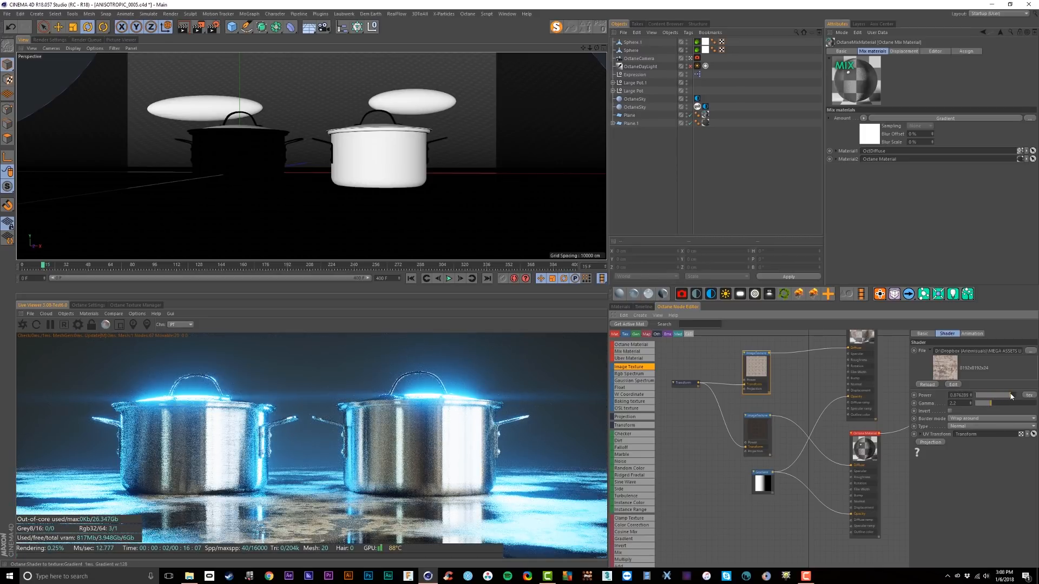
{"action": "key", "text": "ctrl+z"}
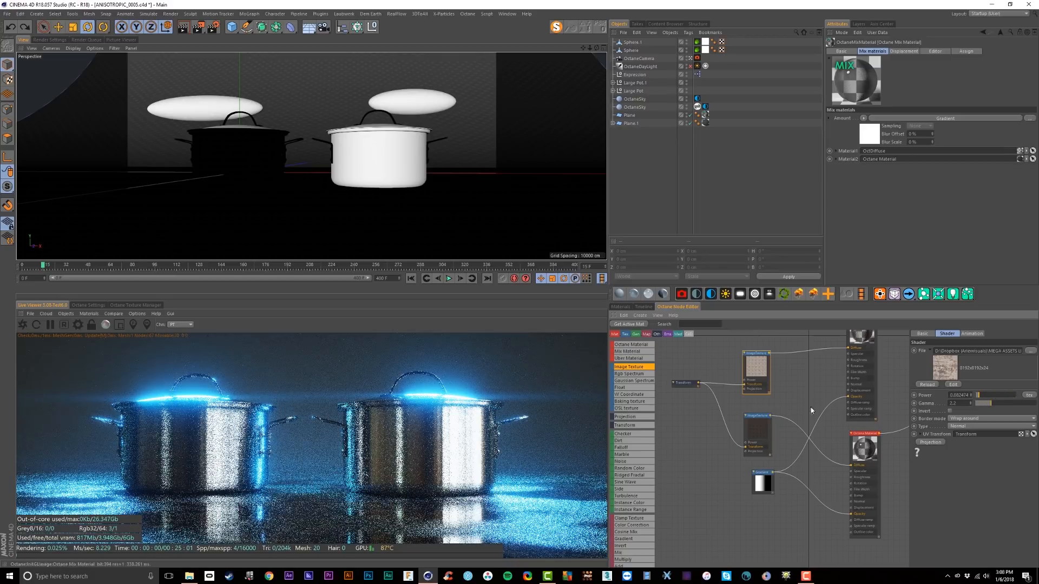
{"action": "left_click", "coordinate": [757, 432]}
{"action": "left_click_drag", "start_coordinate": [983, 397], "coordinate": [1004, 396]}
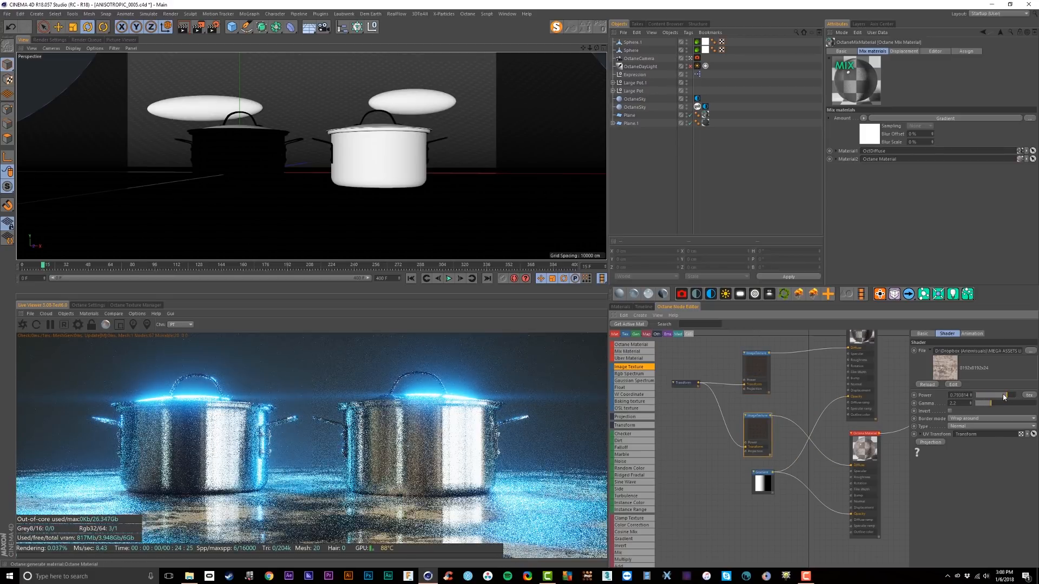
{"action": "key", "text": "ctrl+z"}
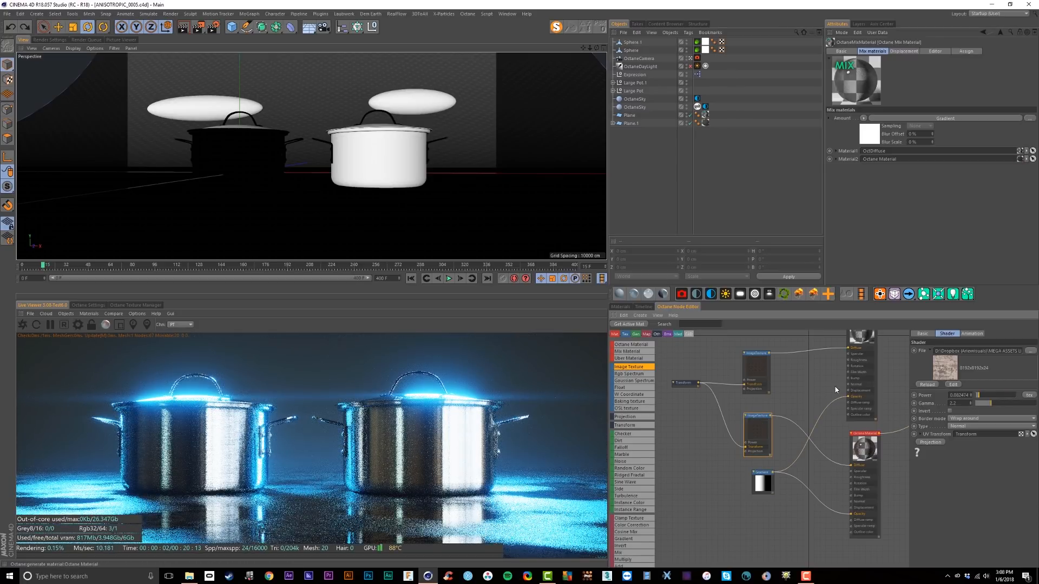
Make a third copy of the Image Texture between the two diffuse textures and connect the shared Transform to it.
{"action": "middle_click_drag", "start_coordinate": [835, 390], "coordinate": [825, 389]}
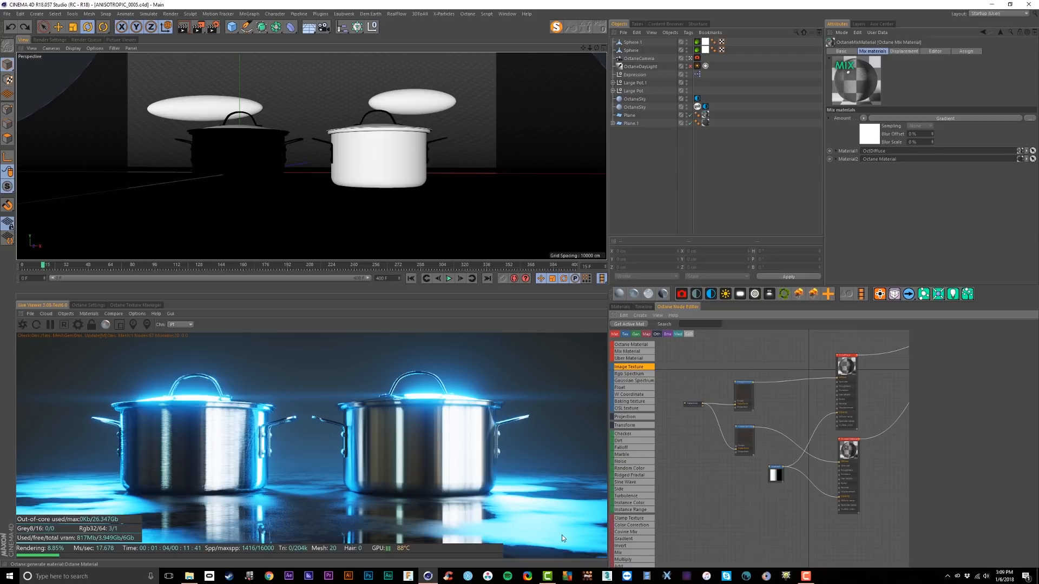
{"action": "middle_click_drag", "start_coordinate": [783, 439], "coordinate": [755, 472]}
{"action": "scroll", "coordinate": [747, 468], "scroll_direction": "up", "scroll_amount": 2}
{"action": "left_click_drag", "start_coordinate": [743, 399], "coordinate": [767, 406]}
{"action": "left_click_drag", "start_coordinate": [692, 417], "coordinate": [755, 424]}
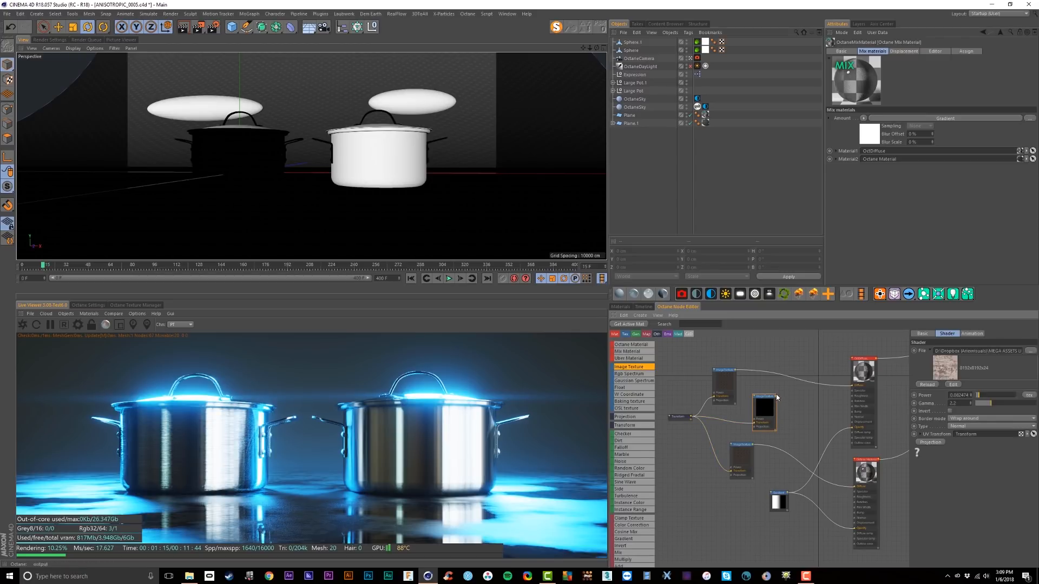
Load ChippedPaint004_NRM_HIRES.jpg from the POLIIGON textures folder into the new Image Texture without copying it to the project.
{"action": "left_click", "coordinate": [1031, 351]}
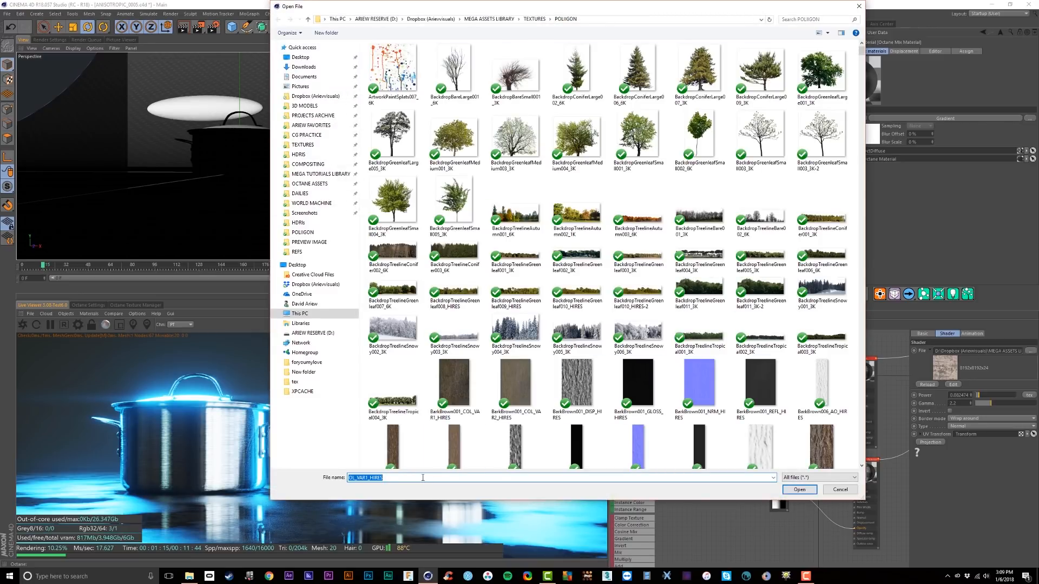
{"action": "left_click_drag", "start_coordinate": [425, 478], "coordinate": [387, 481]}
{"action": "key", "text": "BackSpace"}
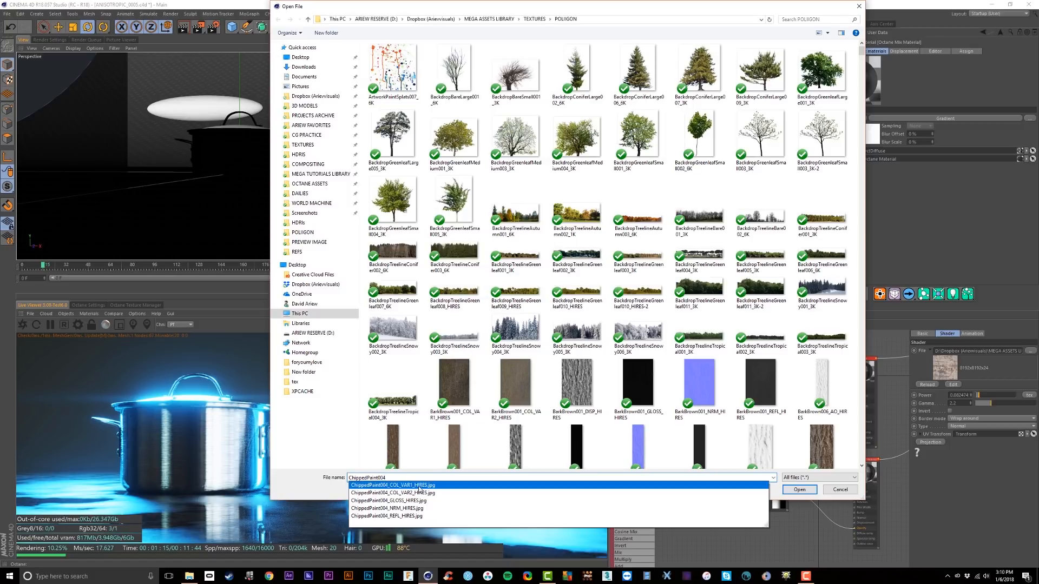
{"action": "left_click", "coordinate": [393, 509]}
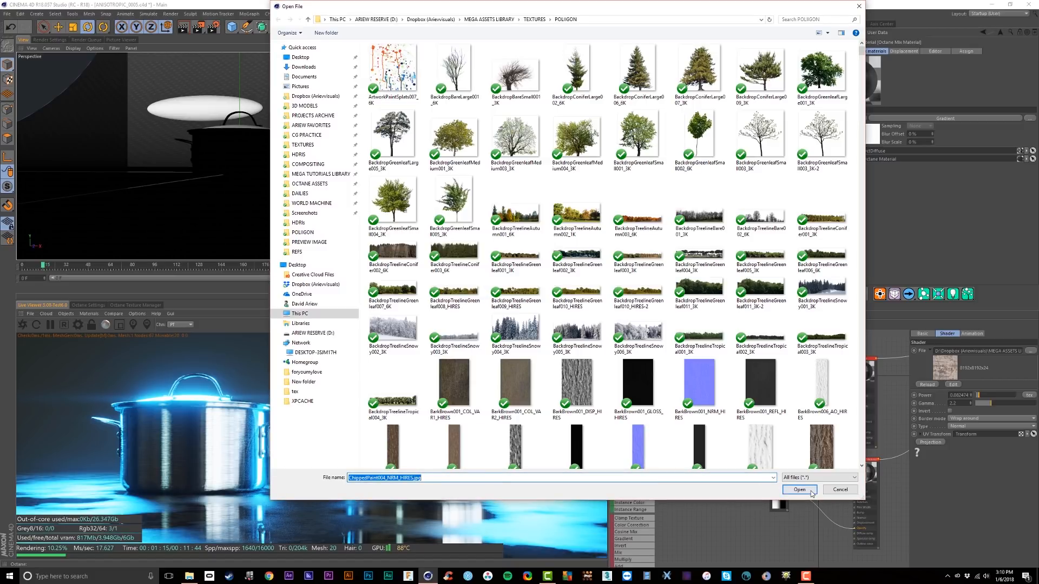
{"action": "left_click", "coordinate": [811, 494]}
{"action": "left_click", "coordinate": [573, 317]}
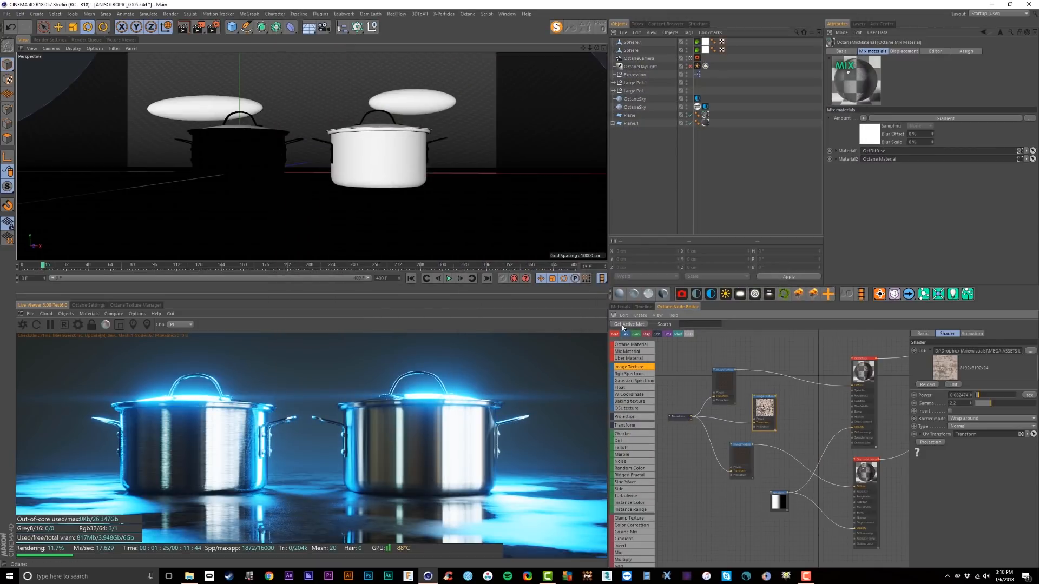
Set the Power of the normal-map Image Texture to 1.
{"action": "double_click", "coordinate": [963, 395]}
{"action": "type", "text": "1"}
{"action": "left_click", "coordinate": [971, 466]}
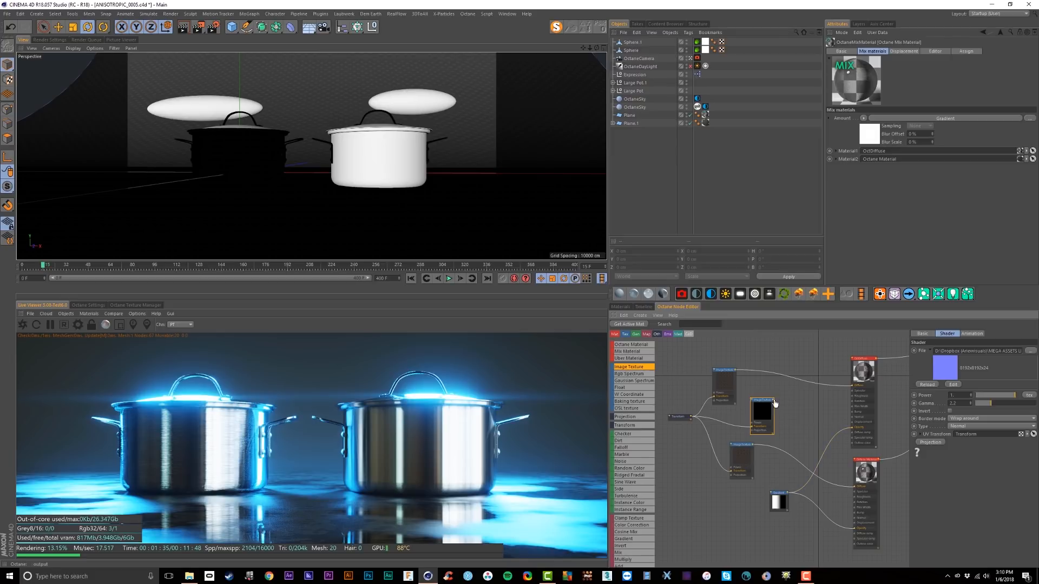
Connect the normal map to the Normal input of the upper floor material and raise its Power to 4.
{"action": "left_click_drag", "start_coordinate": [773, 402], "coordinate": [854, 417]}
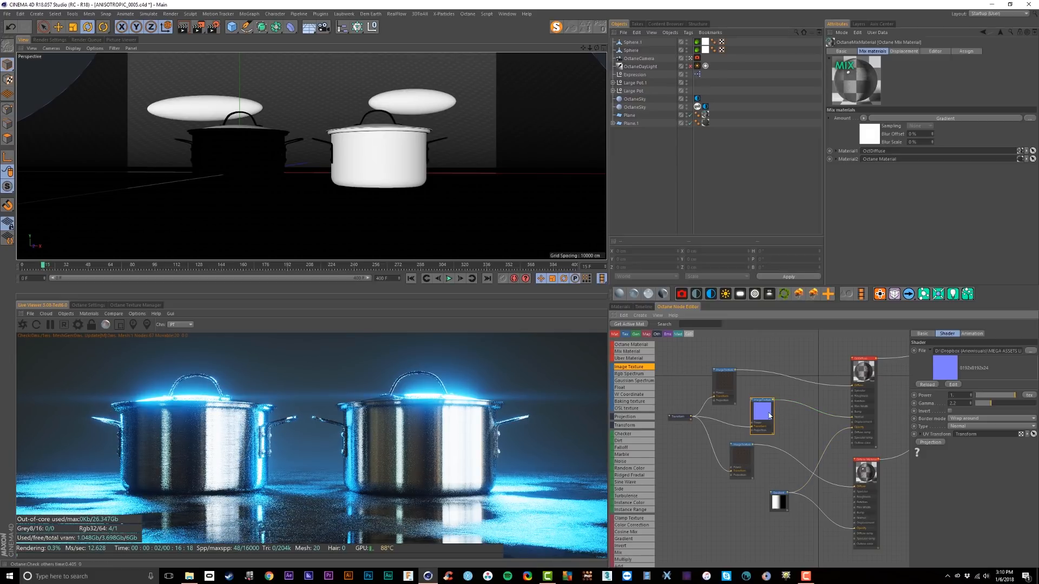
{"action": "key", "text": "Return"}
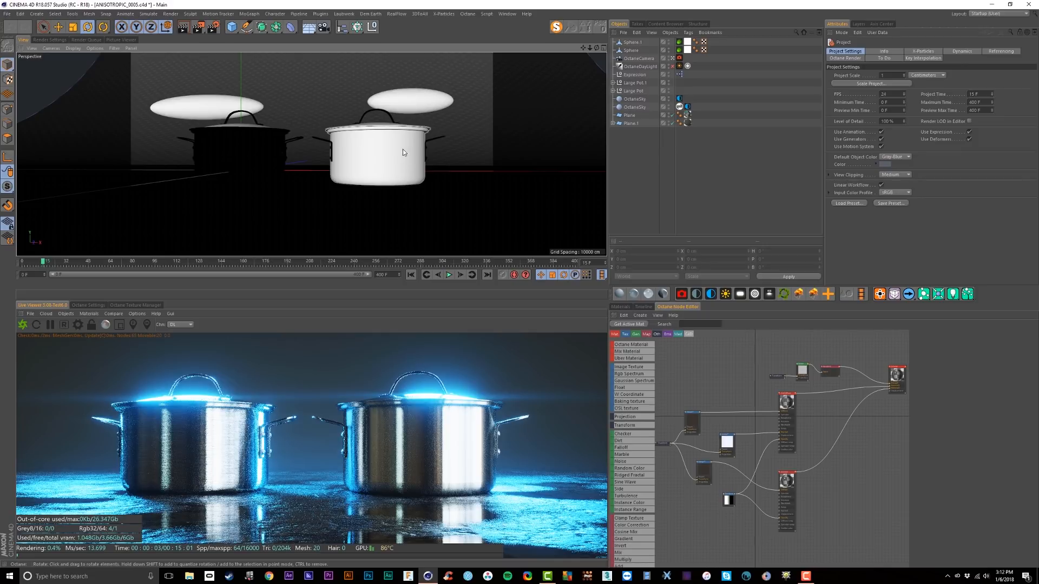
{"action": "left_click_drag", "start_coordinate": [402, 153], "coordinate": [403, 158], "text": "alt"}
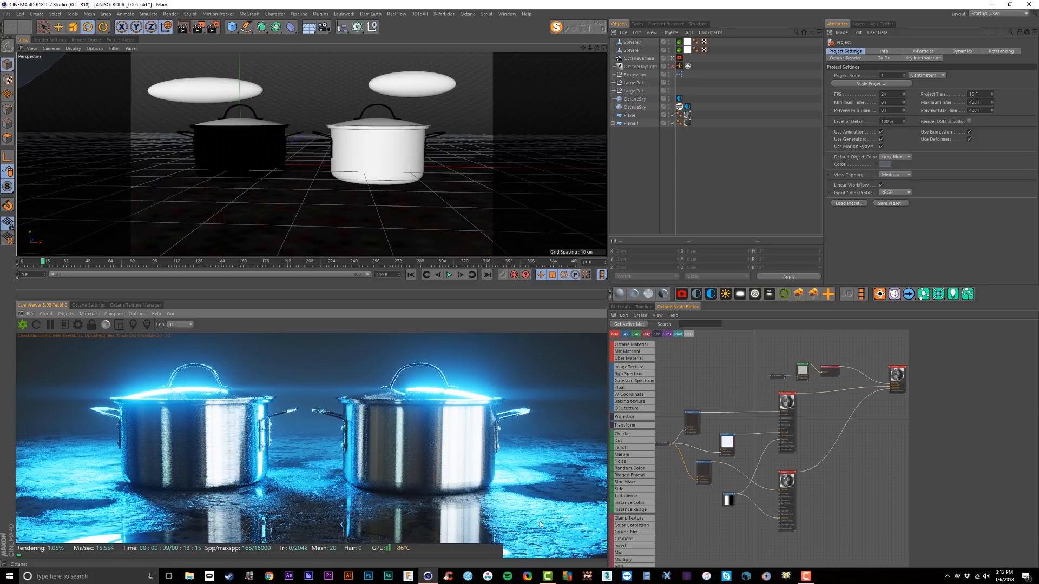
Lower the Roughness of the upper floor material to nearly zero.
{"action": "left_click", "coordinate": [769, 428]}
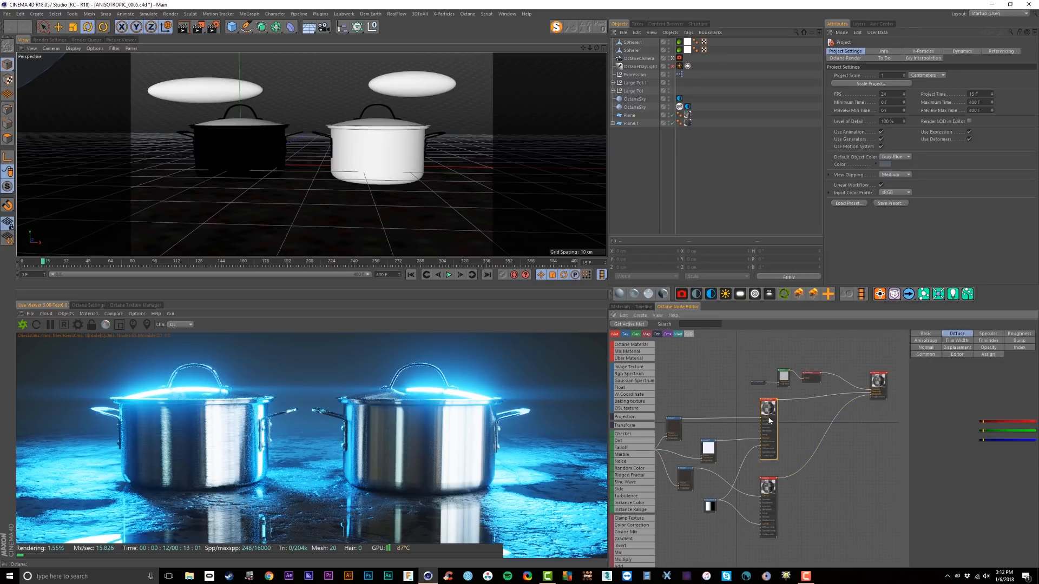
{"action": "left_click", "coordinate": [1019, 334]}
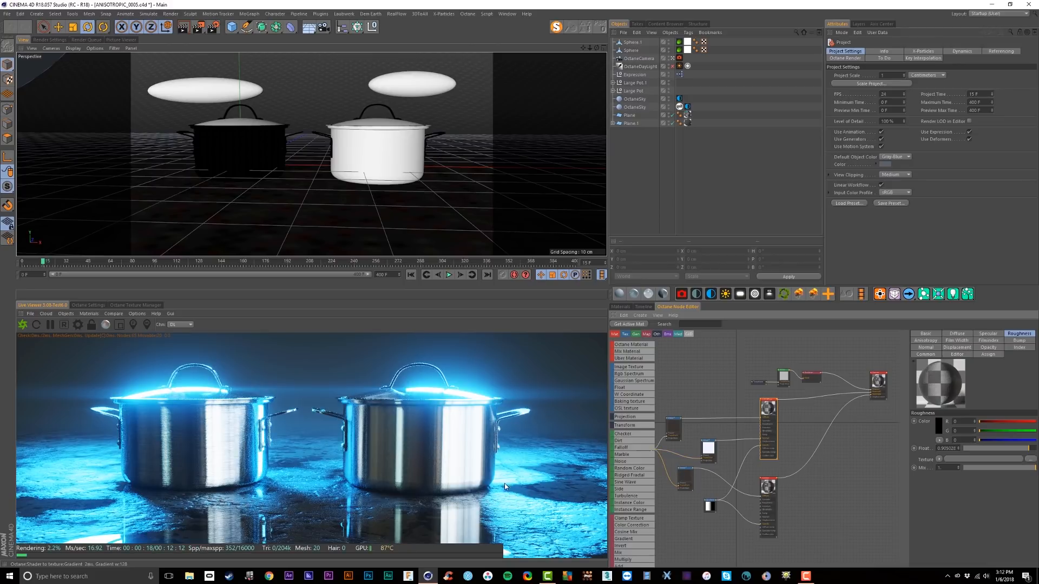
{"action": "left_click_drag", "start_coordinate": [1026, 448], "coordinate": [956, 462]}
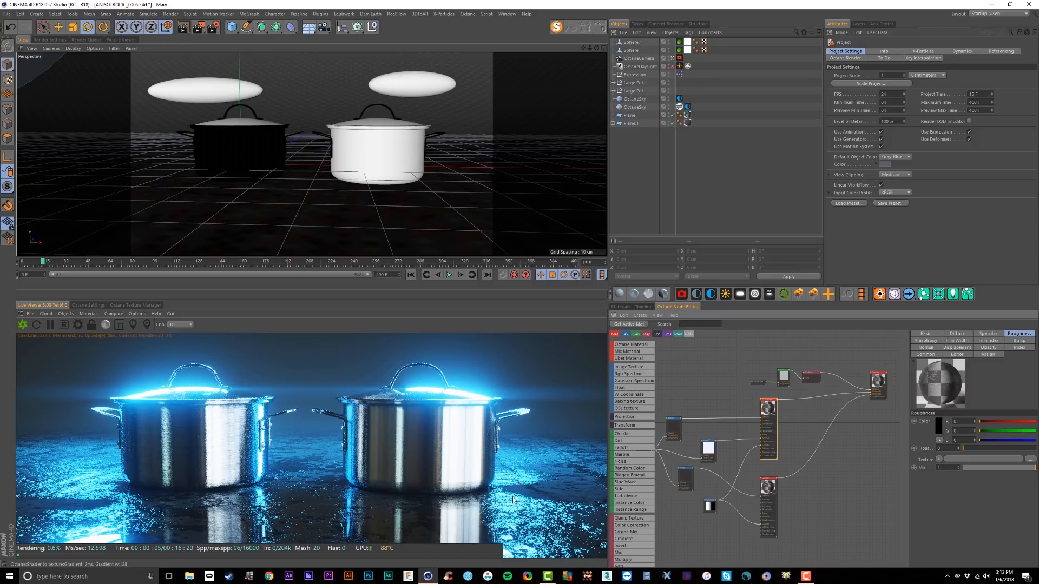
{"action": "left_click", "coordinate": [969, 449]}
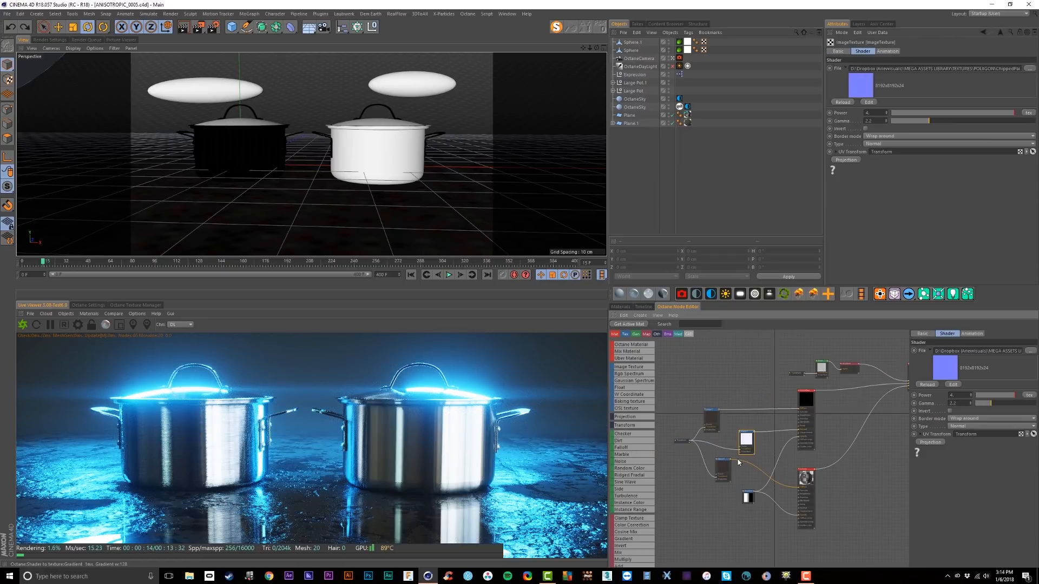
Turn on the A/B render comparison and set the normal map's Power to 1, comparing the two renders across the floor.
{"action": "middle_click_drag", "start_coordinate": [738, 458], "coordinate": [751, 463]}
{"action": "scroll", "coordinate": [751, 463], "scroll_direction": "up", "scroll_amount": 2}
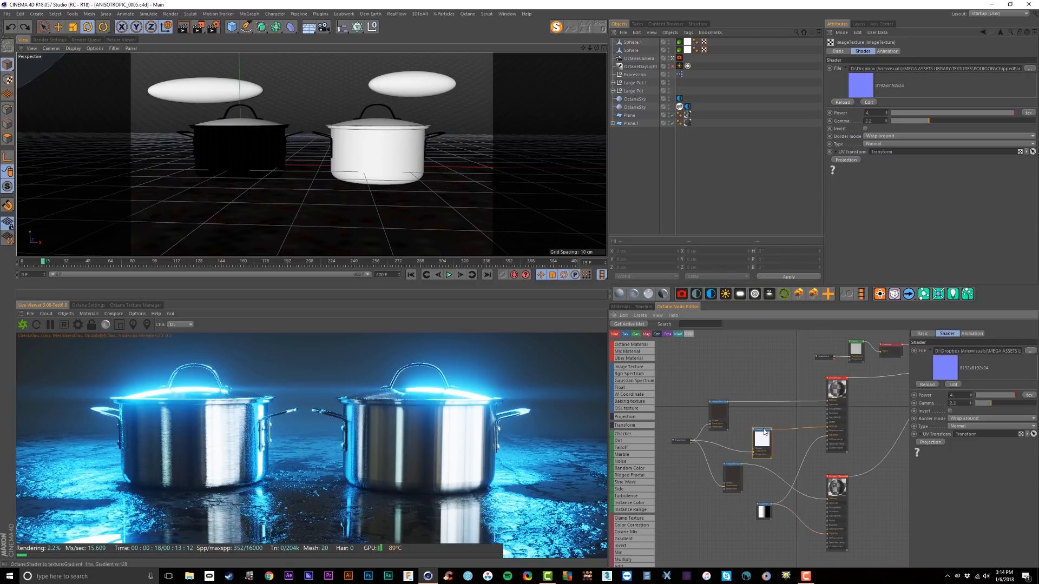
{"action": "left_click", "coordinate": [120, 324]}
{"action": "left_click", "coordinate": [954, 395]}
{"action": "type", "text": "1"}
{"action": "key", "text": "Return"}
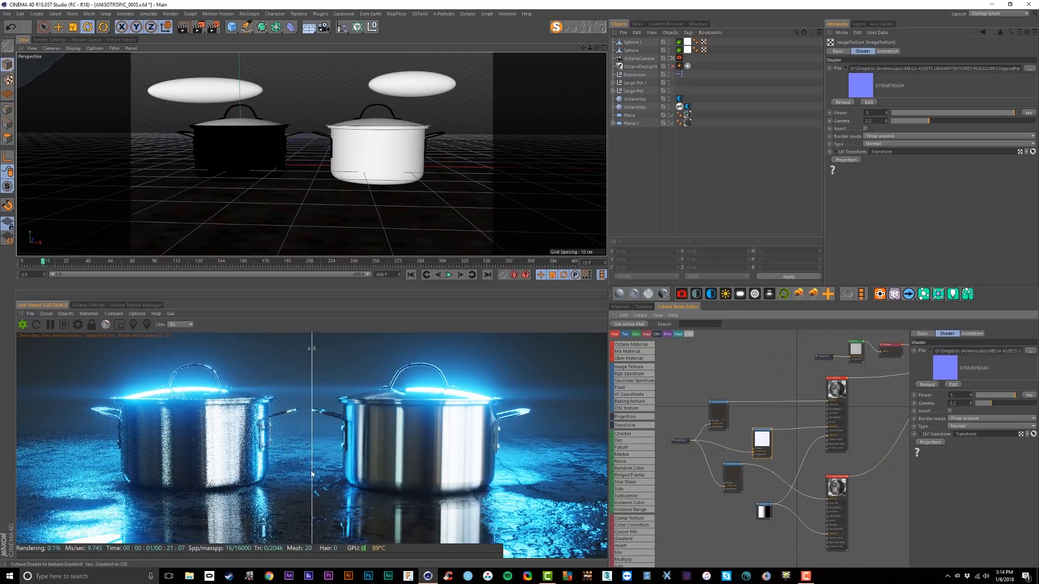
{"action": "left_click_drag", "start_coordinate": [312, 475], "coordinate": [117, 400]}
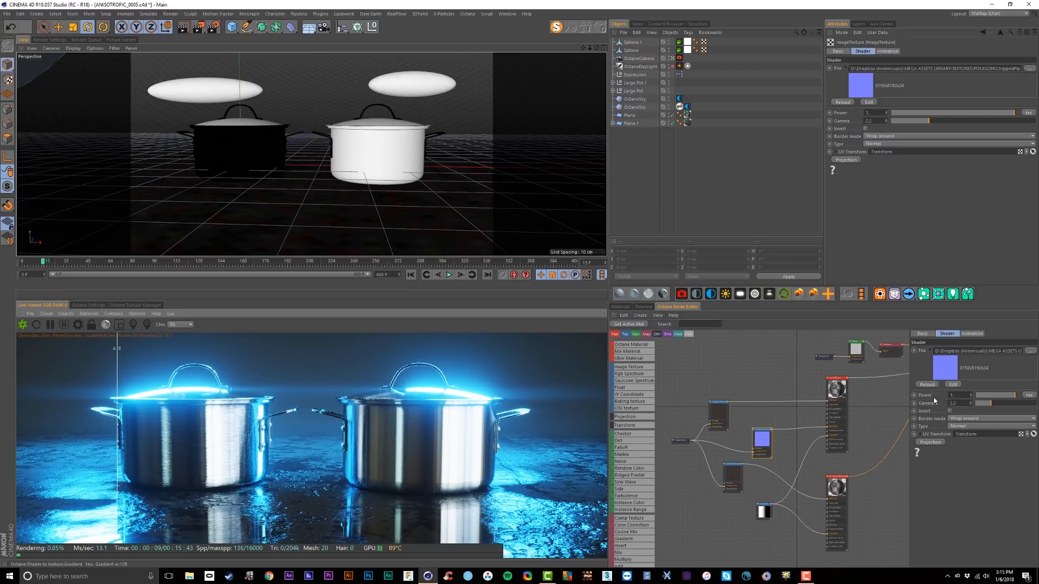
Set the normal map's Power back to 4 and compare the floor against the stored render.
{"action": "double_click", "coordinate": [954, 395]}
{"action": "type", "text": "4"}
{"action": "left_click", "coordinate": [959, 468]}
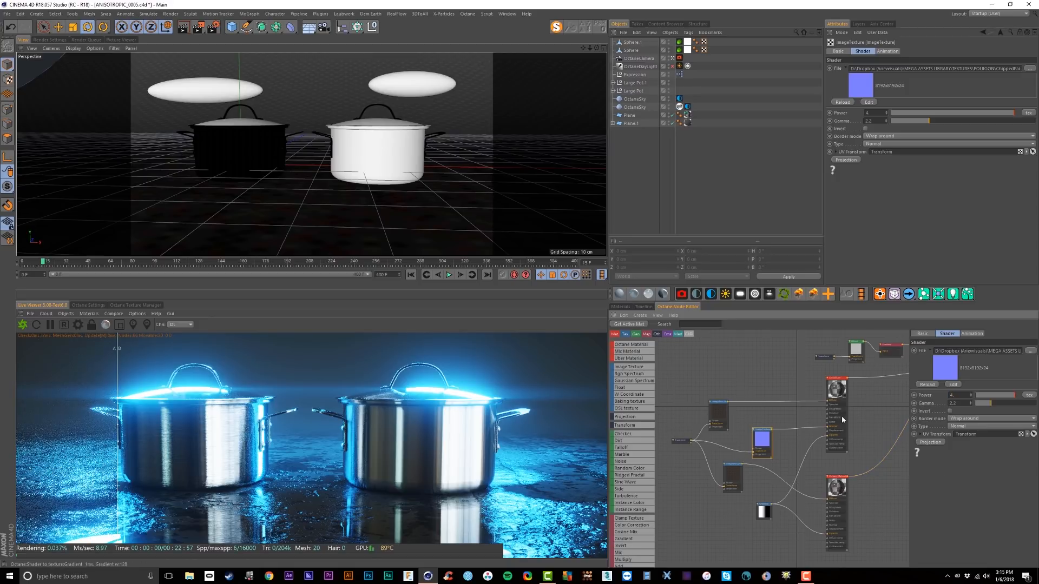
{"action": "left_click_drag", "start_coordinate": [117, 475], "coordinate": [593, 495]}
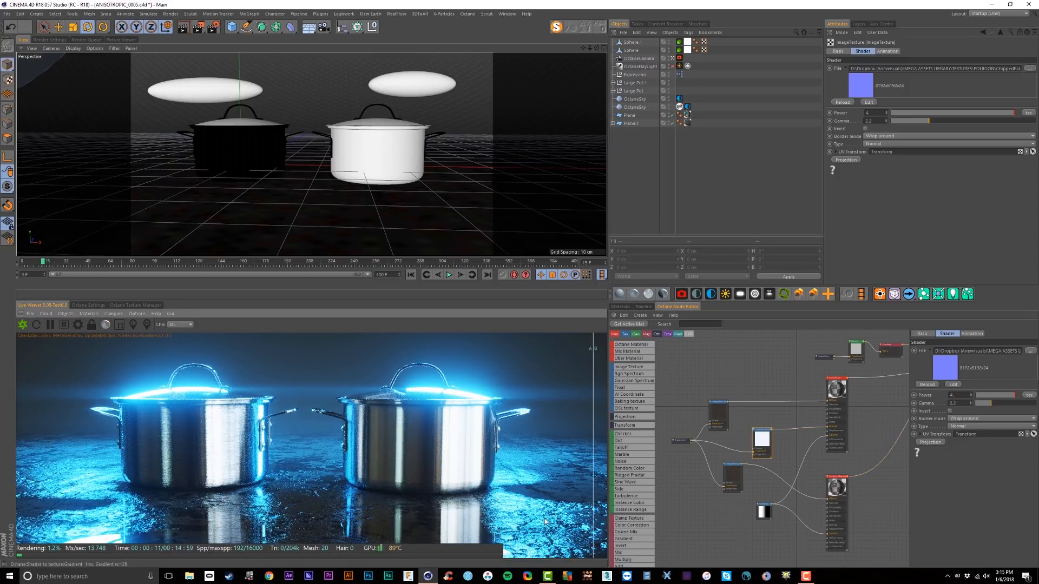
Try the upper floor material's Specular at about 0.12 and settle on about 0.6, comparing each render with the stored one.
{"action": "left_click", "coordinate": [837, 392]}
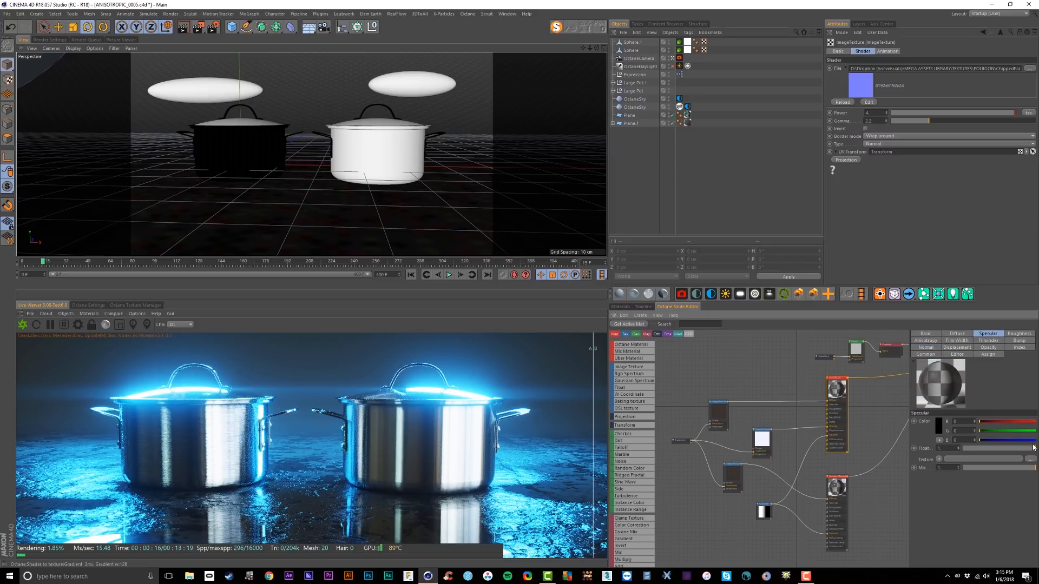
{"action": "left_click_drag", "start_coordinate": [1032, 447], "coordinate": [973, 451]}
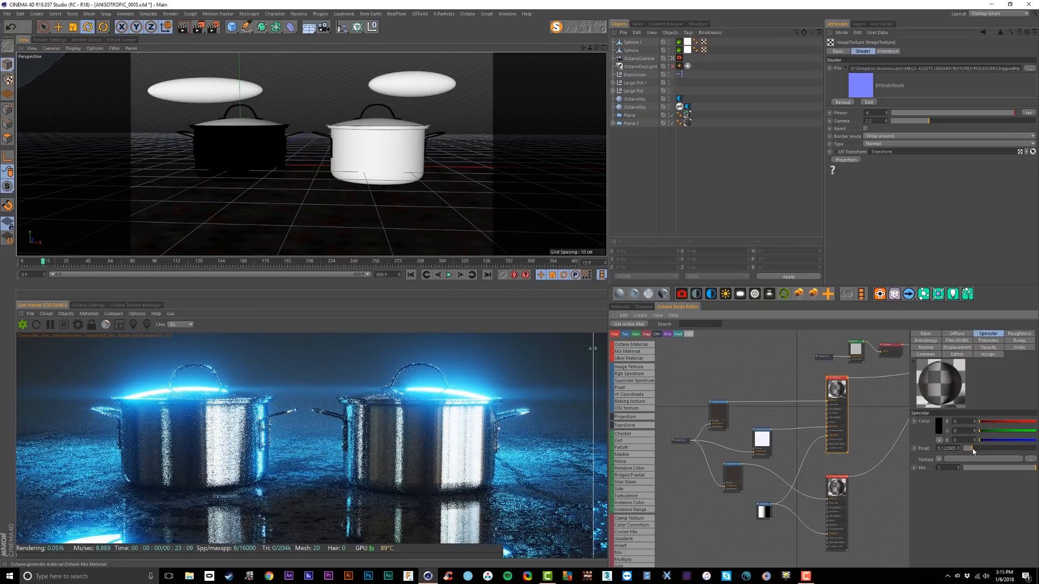
{"action": "left_click_drag", "start_coordinate": [594, 411], "coordinate": [37, 412]}
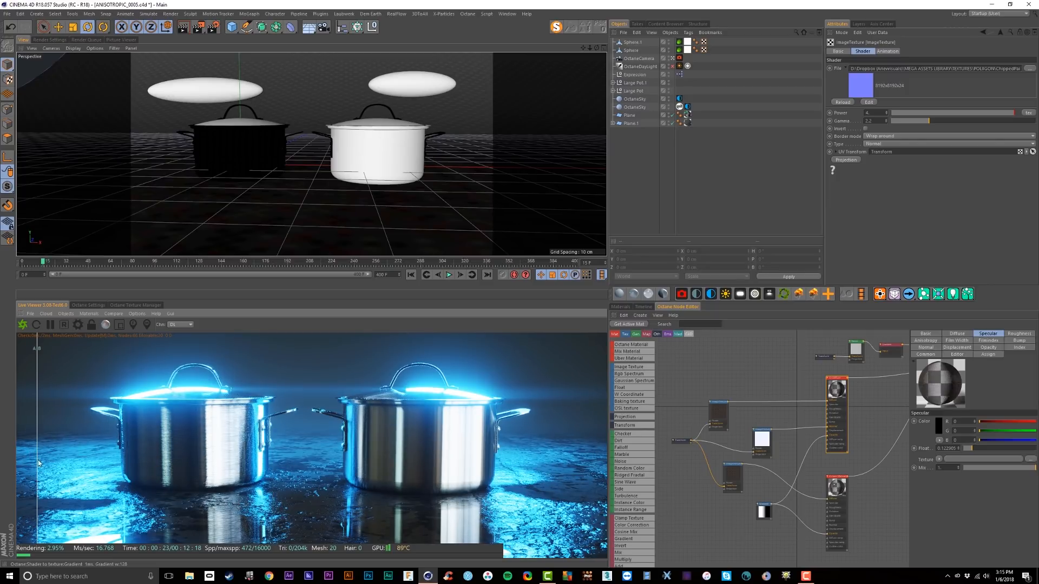
{"action": "left_click", "coordinate": [999, 450]}
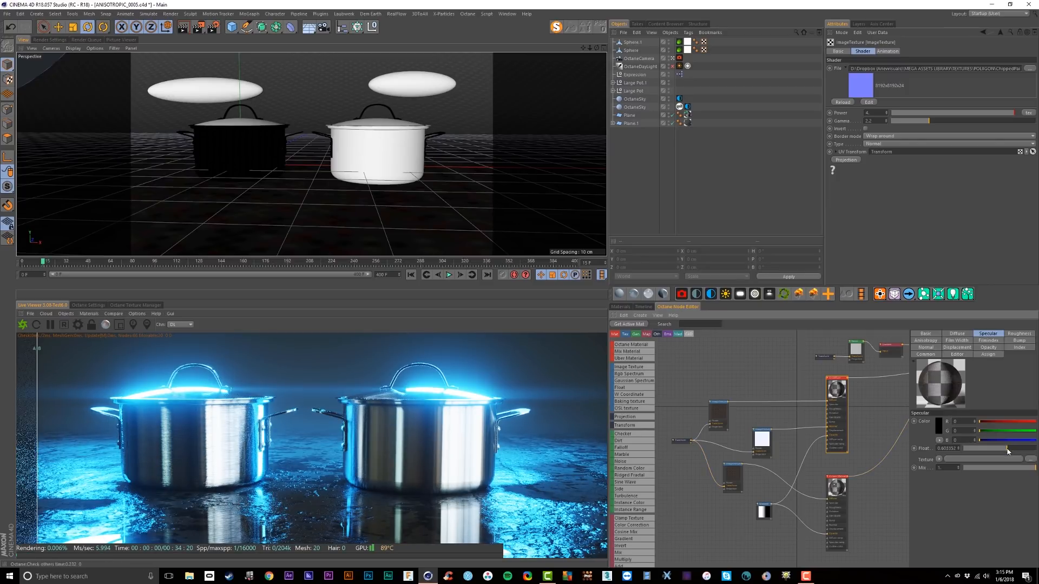
{"action": "left_click_drag", "start_coordinate": [37, 413], "coordinate": [595, 412]}
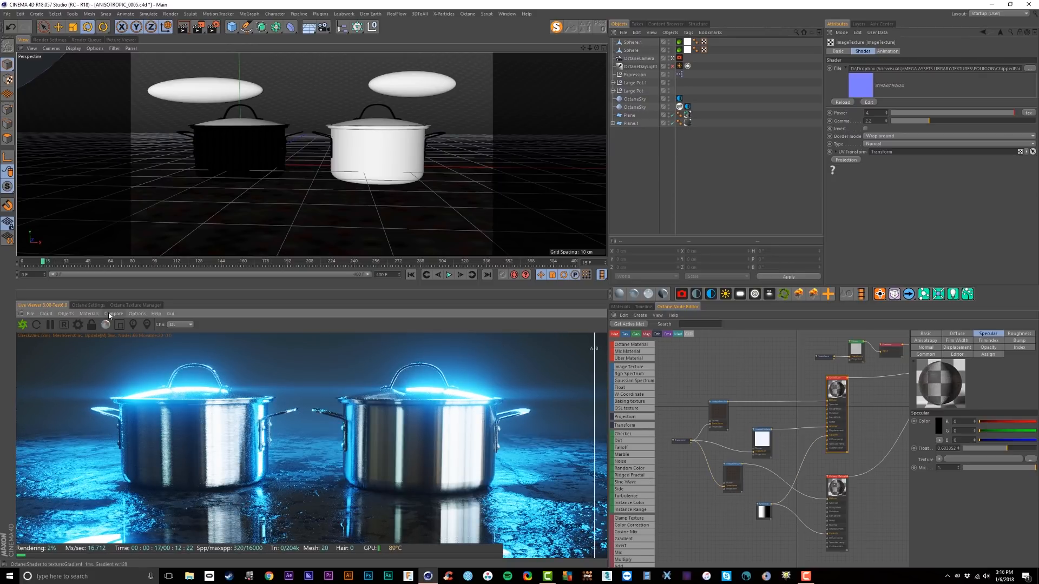
Lower the uniform scale of the Transform node feeding the floor mix mask to about 0.2.
{"action": "middle_click_drag", "start_coordinate": [828, 361], "coordinate": [759, 399]}
{"action": "left_click", "coordinate": [756, 397]}
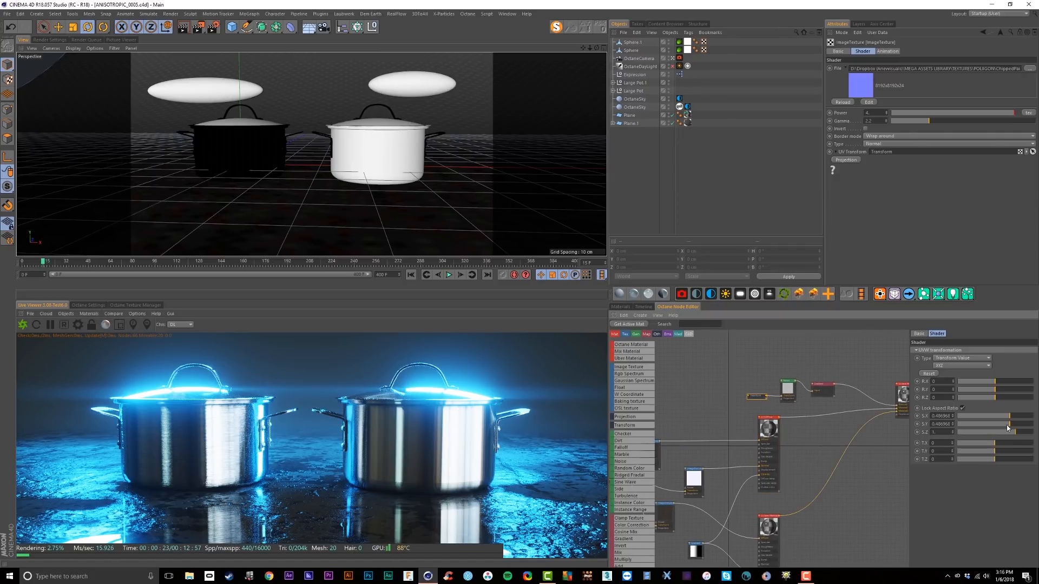
{"action": "left_click_drag", "start_coordinate": [1009, 420], "coordinate": [998, 425]}
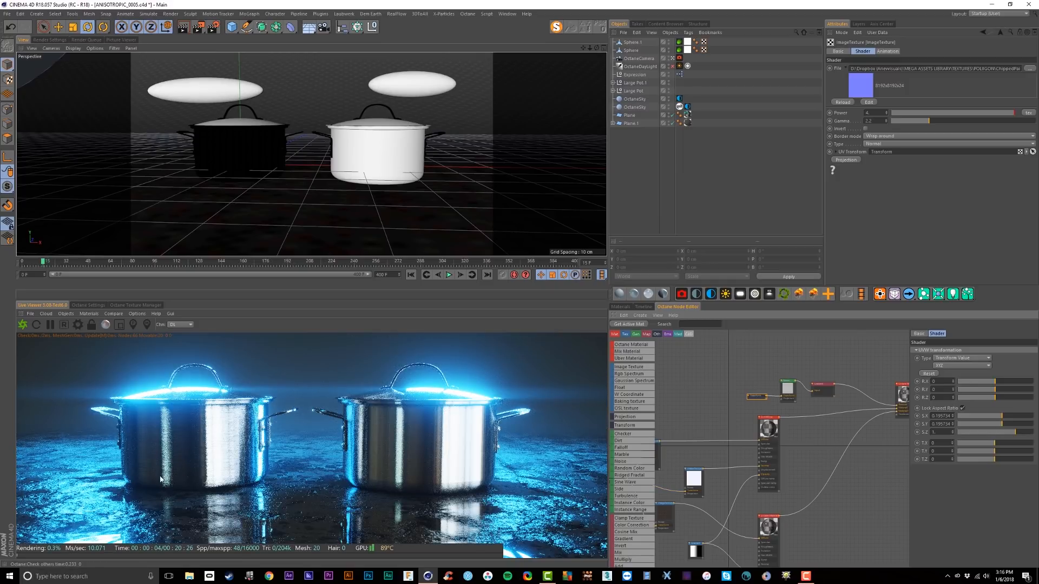
Turn on the A/B render comparison, shift the mix mask Gradient's knot slightly toward the dark end, and compare the floor.
{"action": "left_click", "coordinate": [822, 389]}
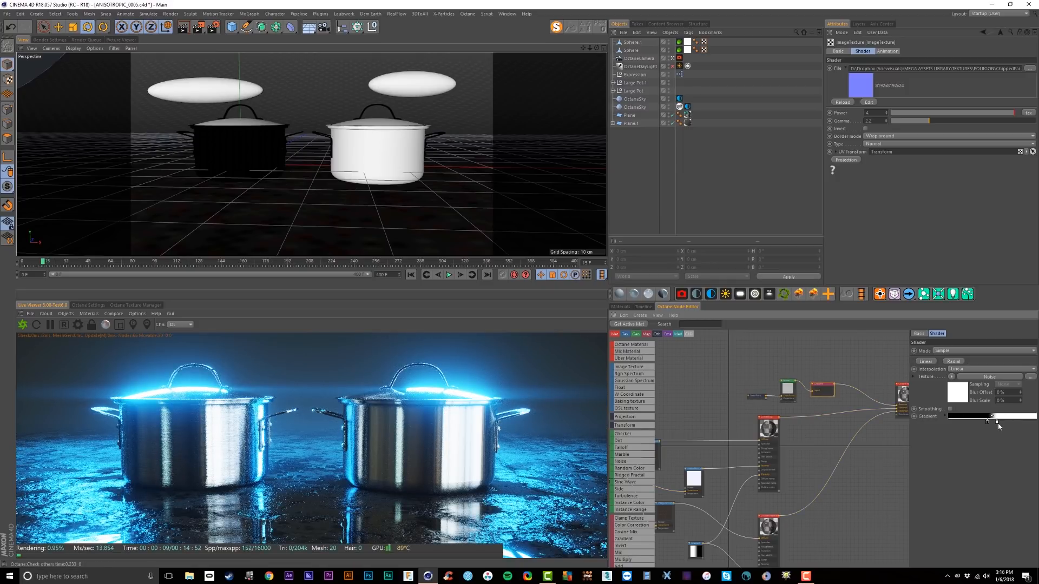
{"action": "left_click", "coordinate": [115, 313]}
{"action": "left_click", "coordinate": [120, 324]}
{"action": "left_click_drag", "start_coordinate": [998, 422], "coordinate": [988, 424]}
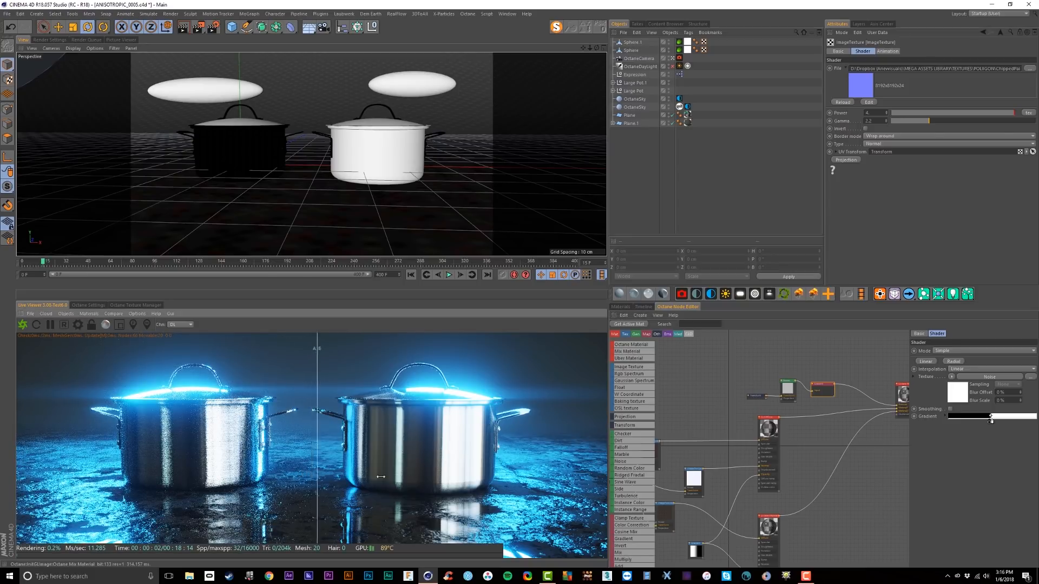
{"action": "left_click_drag", "start_coordinate": [312, 475], "coordinate": [585, 458]}
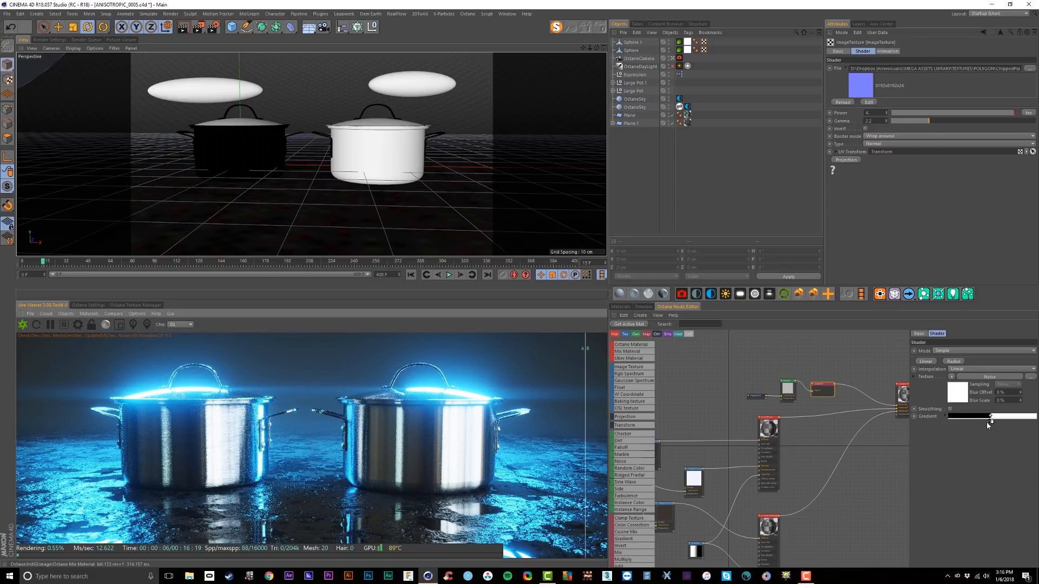
Try the mix mask Gradient's knot farther toward the dark end and farther toward the light end, and undo the last shift.
{"action": "left_click_drag", "start_coordinate": [987, 424], "coordinate": [977, 425]}
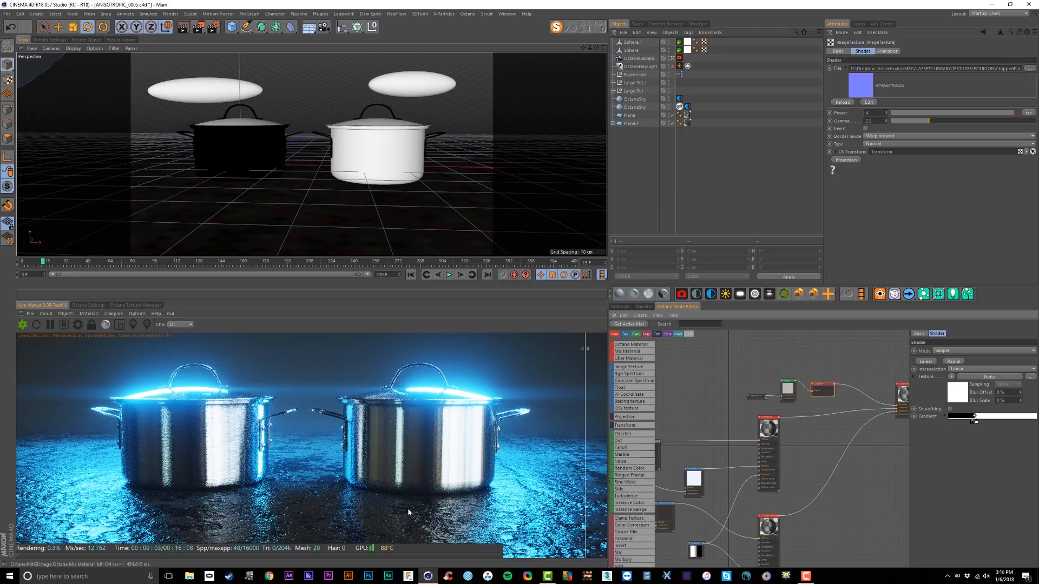
{"action": "left_click_drag", "start_coordinate": [976, 422], "coordinate": [1009, 425]}
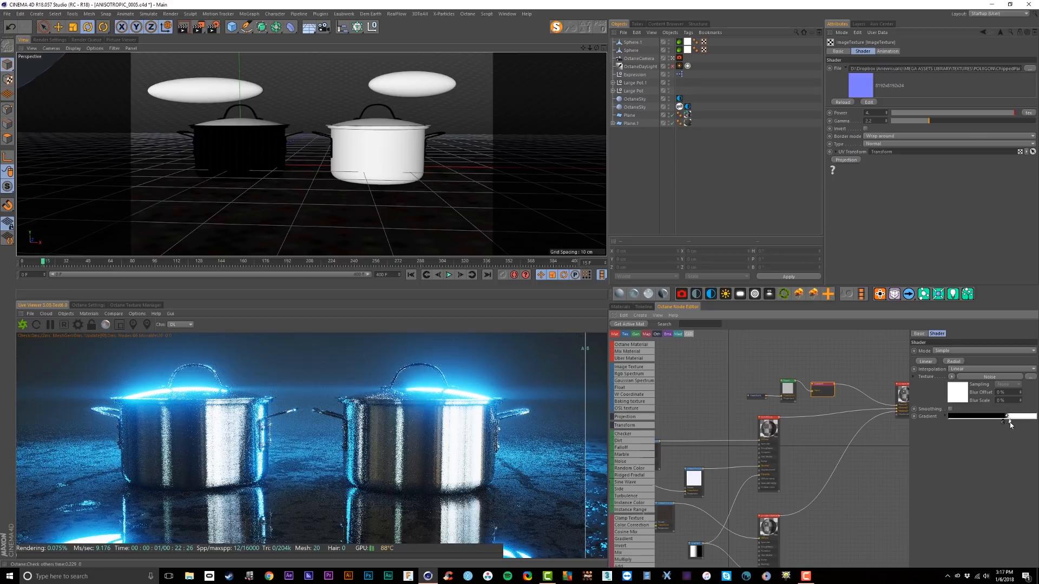
{"action": "mouse_move", "coordinate": [1004, 423]}
{"action": "left_mouse_down"}
{"action": "mouse_move", "coordinate": [987, 422]}
{"action": "mouse_move", "coordinate": [997, 424]}
{"action": "left_mouse_up"}
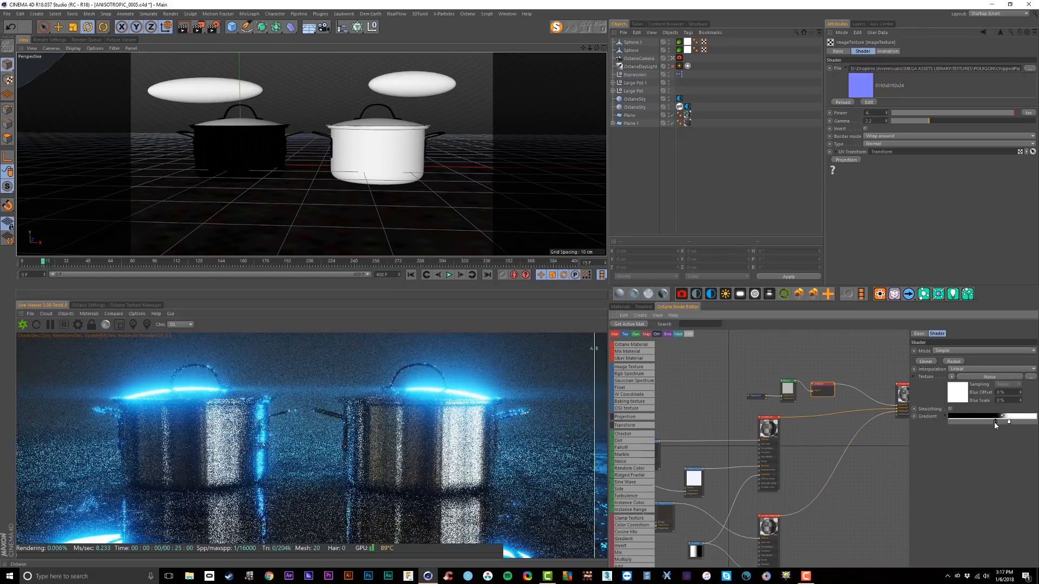
{"action": "key", "text": "ctrl+z"}
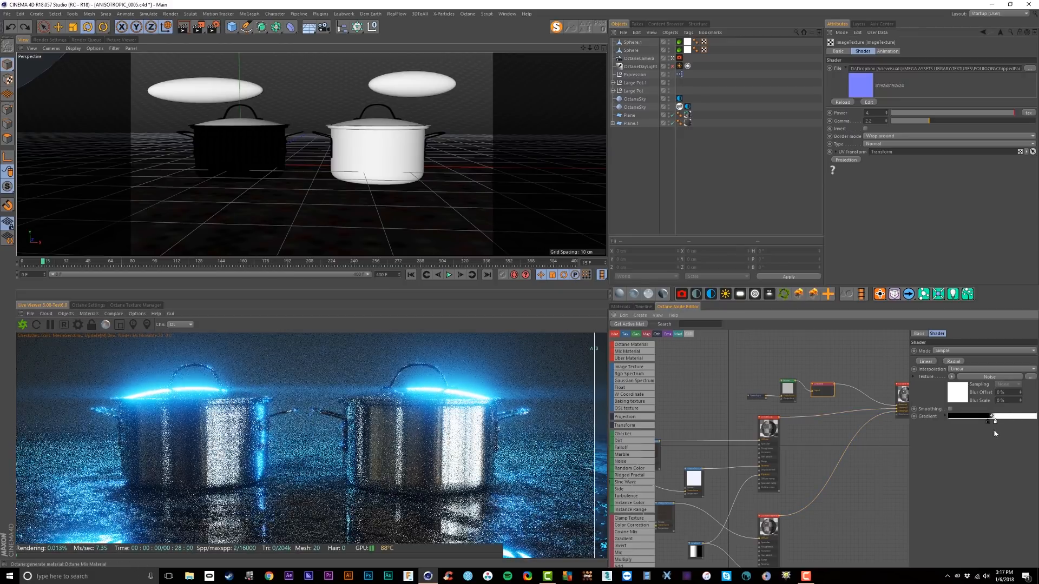
Set the uniform scale of the mix mask's Transform node to about 0.35.
{"action": "left_click", "coordinate": [756, 396]}
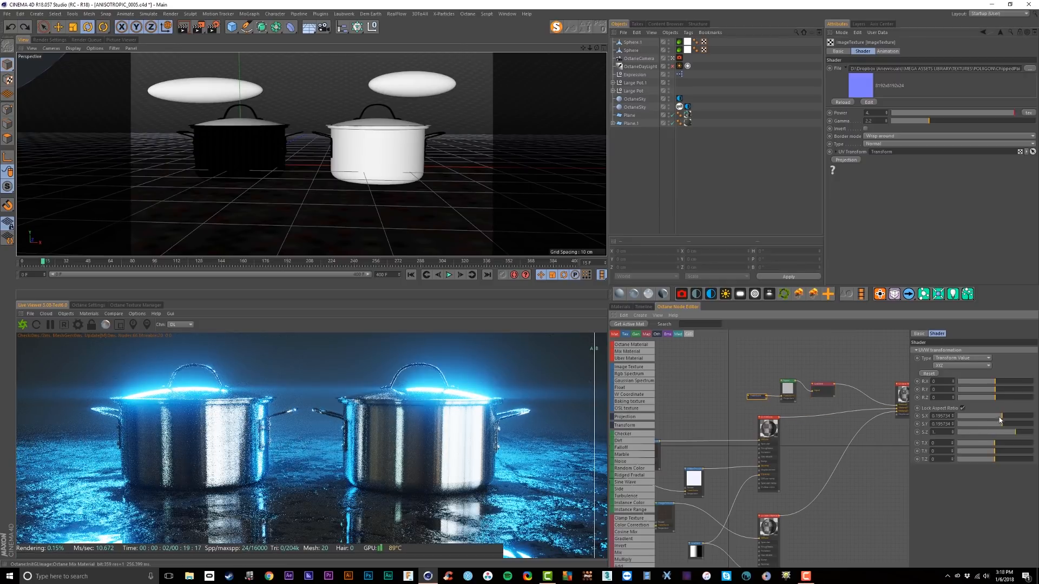
{"action": "left_click_drag", "start_coordinate": [1006, 415], "coordinate": [1007, 416]}
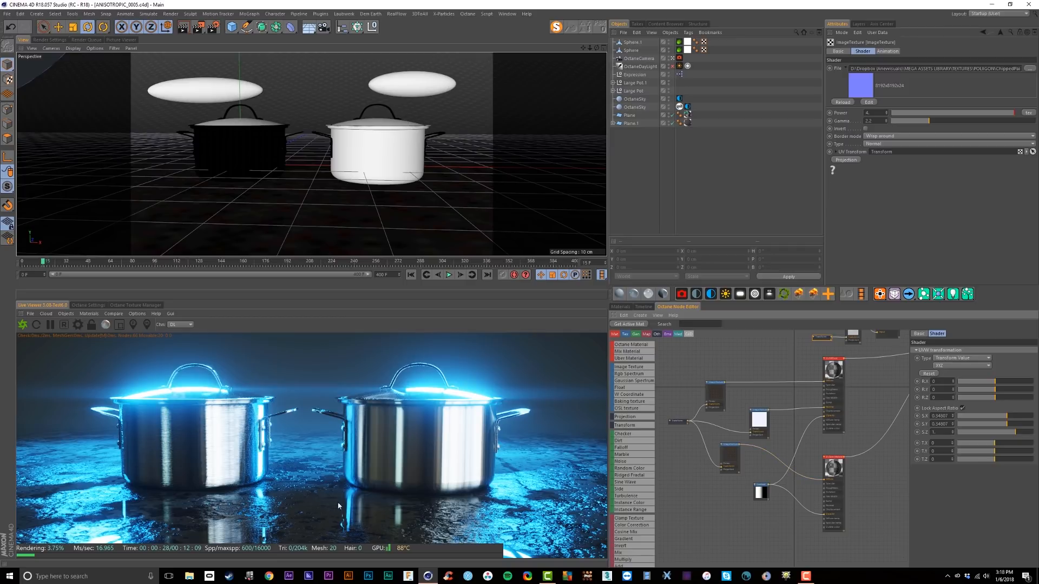
Add a Turbulence node to the Bump input of the lower floor material and solo it in the render.
{"action": "left_click_drag", "start_coordinate": [834, 469], "coordinate": [847, 459]}
{"action": "middle_click_drag", "start_coordinate": [837, 513], "coordinate": [758, 452]}
{"action": "scroll", "coordinate": [828, 476], "scroll_direction": "up", "scroll_amount": 5}
{"action": "left_click_drag", "start_coordinate": [626, 497], "coordinate": [802, 450]}
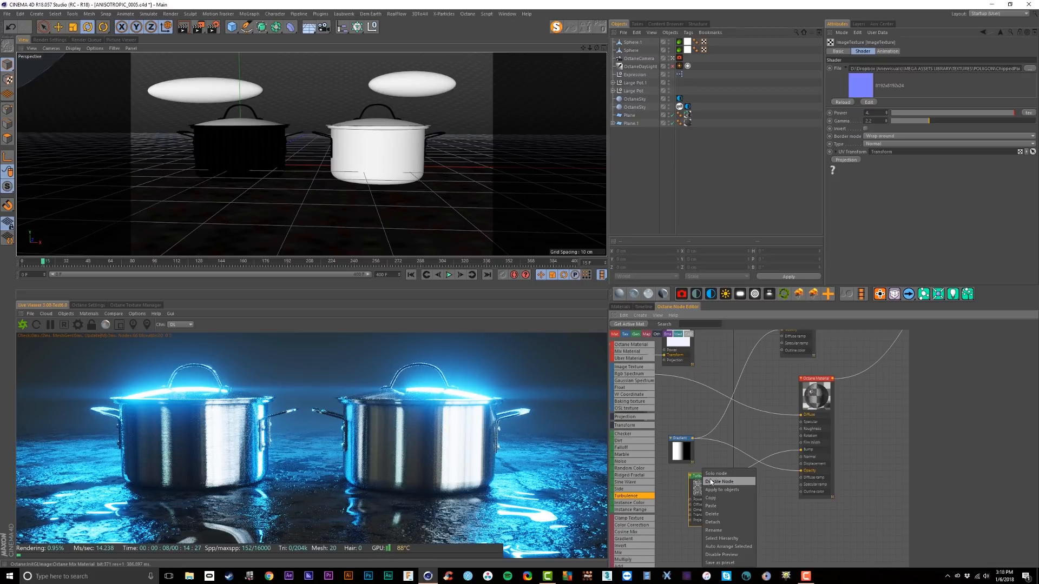
{"action": "left_click", "coordinate": [714, 478]}
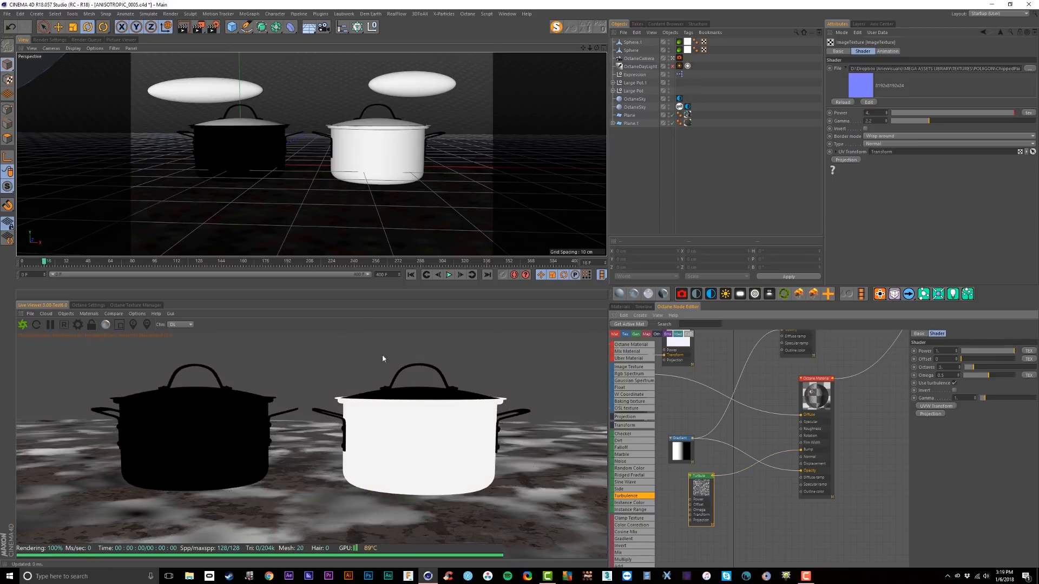
Insert a Gradient node between the Turbulence and the lower material's Bump input, and return to the full render.
{"action": "left_click_drag", "start_coordinate": [701, 493], "coordinate": [689, 493]}
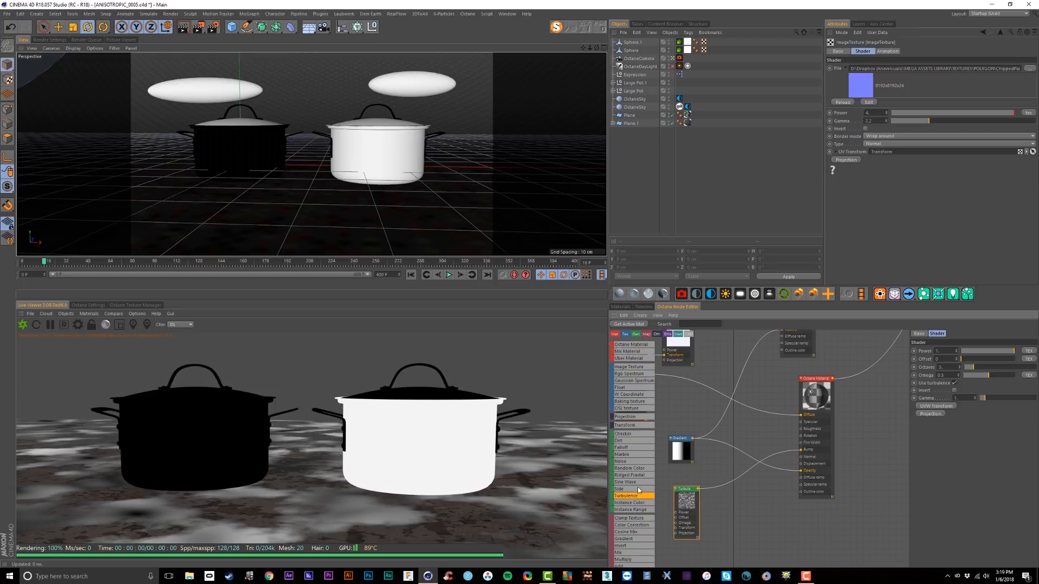
{"action": "left_click_drag", "start_coordinate": [632, 539], "coordinate": [729, 493]}
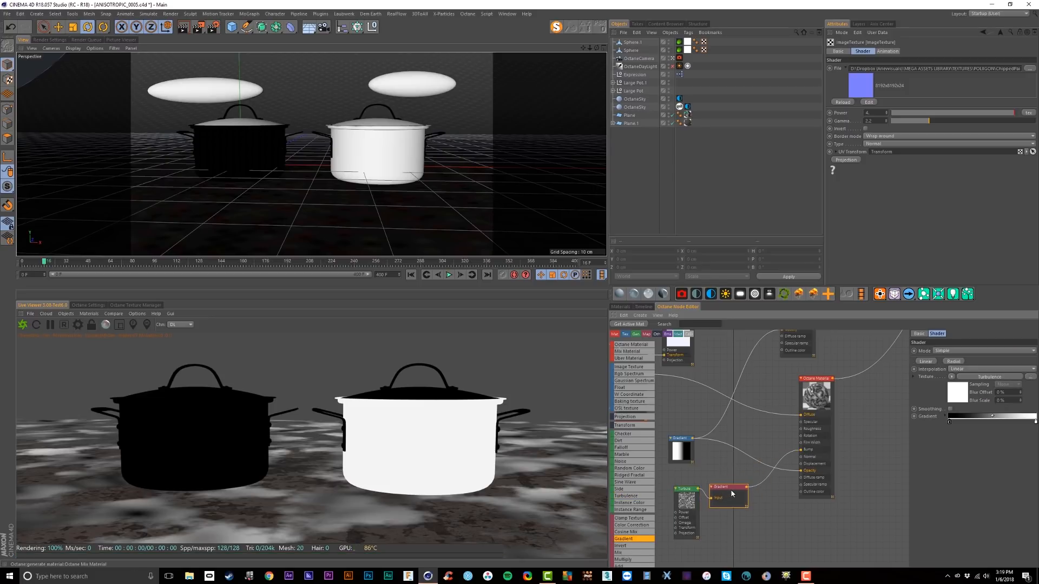
{"action": "left_click", "coordinate": [709, 461]}
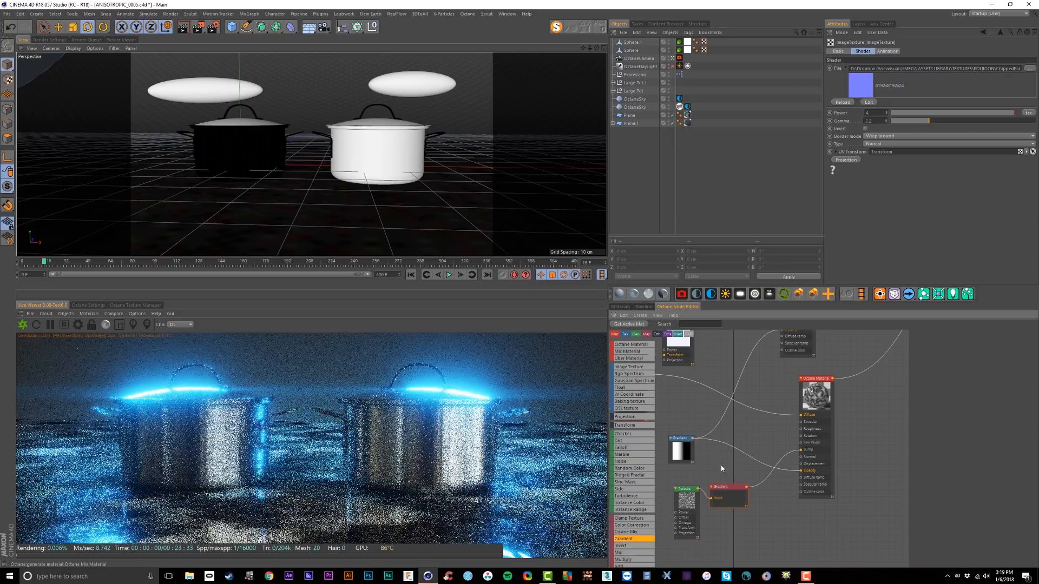
Disable and re-enable the bump's Gradient node to compare the floor without and with the bump.
{"action": "right_click", "coordinate": [720, 494]}
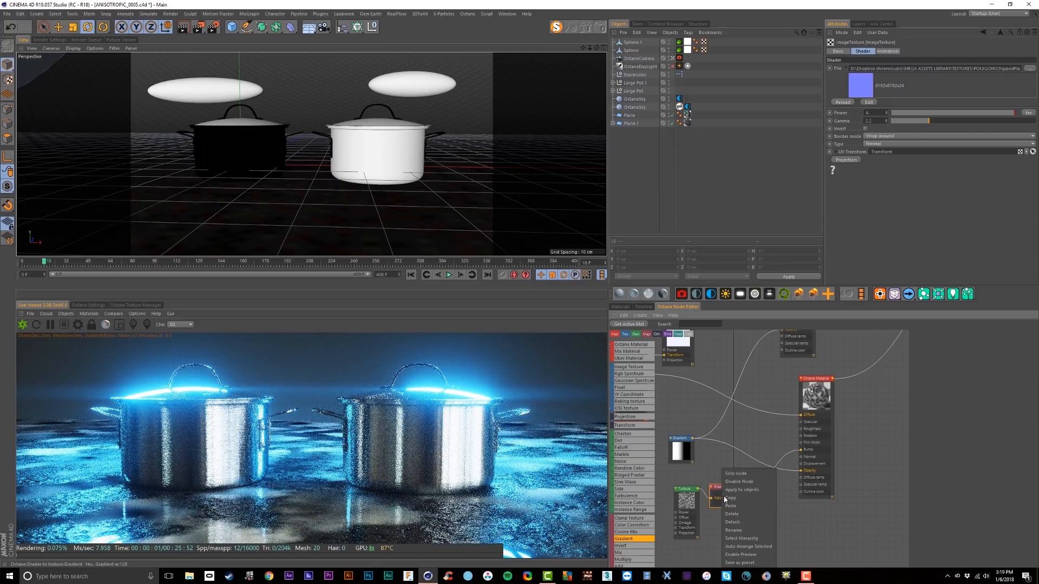
{"action": "left_click", "coordinate": [738, 481]}
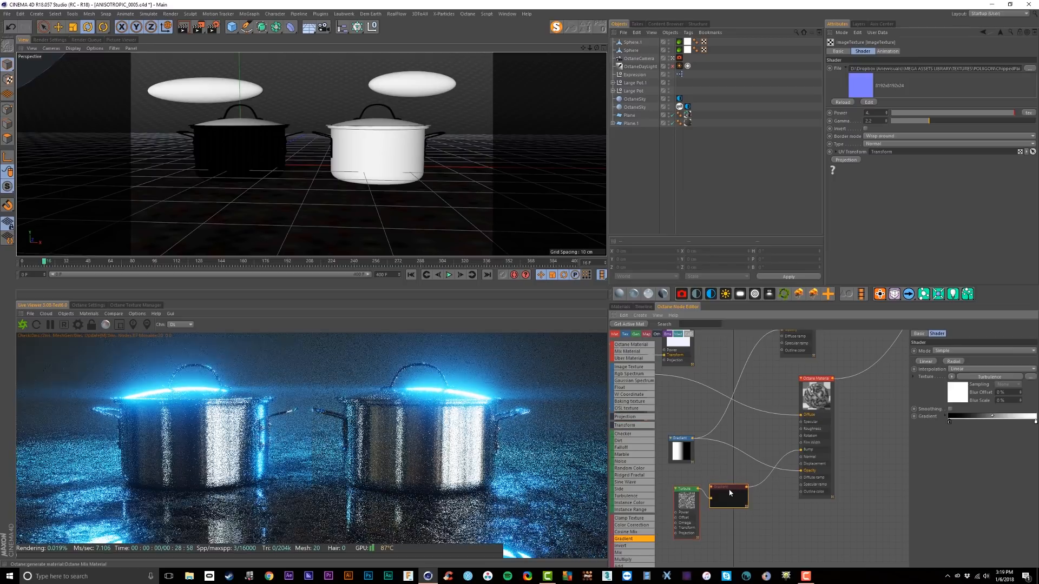
{"action": "right_click", "coordinate": [725, 492]}
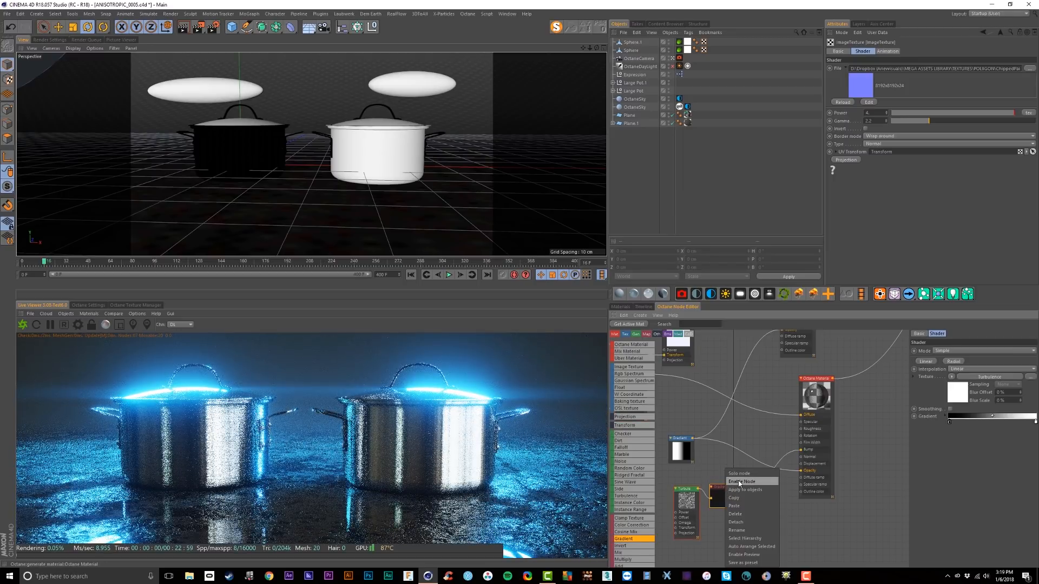
{"action": "left_click", "coordinate": [740, 482]}
Solo the bump's Gradient node and pull its white knot far toward the black end to raise the noise contrast.
{"action": "right_click", "coordinate": [727, 492]}
{"action": "left_click", "coordinate": [737, 478]}
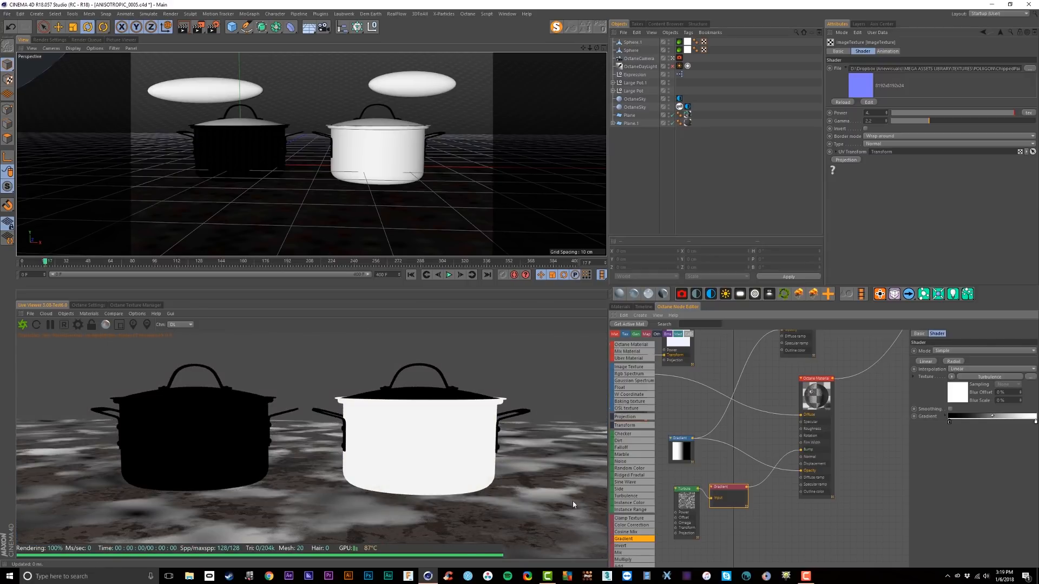
{"action": "left_click_drag", "start_coordinate": [1035, 422], "coordinate": [974, 422]}
Add a UVW Transform node to the bump's Turbulence and place it just before the Turbulence node.
{"action": "left_click", "coordinate": [676, 518]}
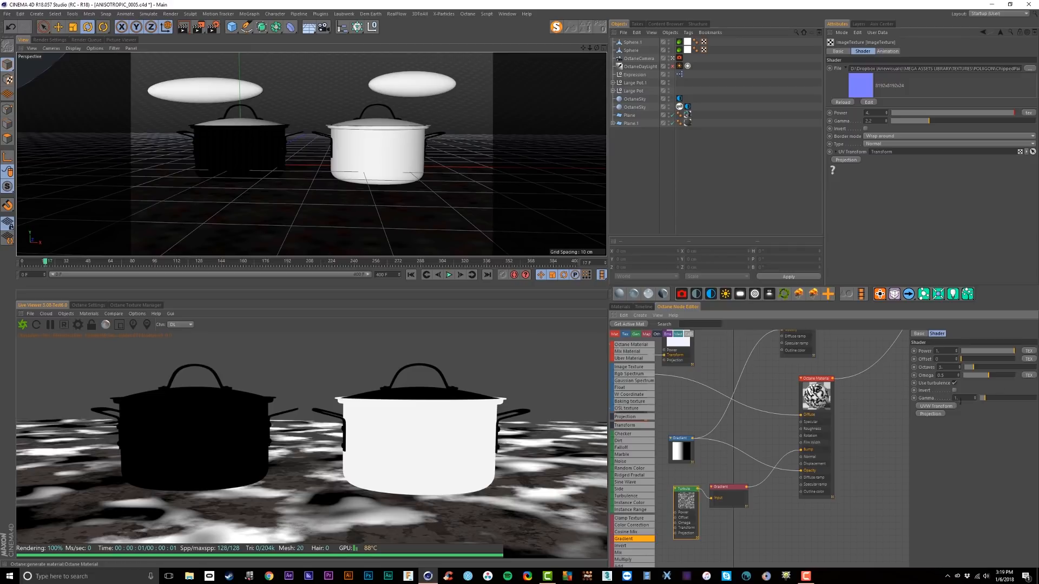
{"action": "left_click", "coordinate": [929, 407]}
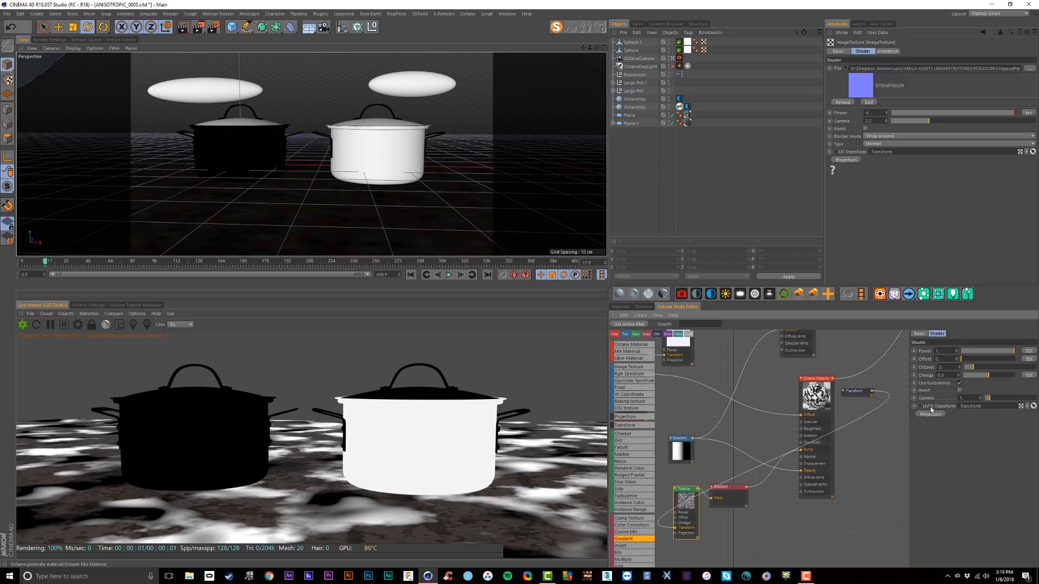
{"action": "left_click_drag", "start_coordinate": [853, 392], "coordinate": [653, 531]}
{"action": "middle_click_drag", "start_coordinate": [664, 527], "coordinate": [706, 520]}
{"action": "left_click_drag", "start_coordinate": [705, 526], "coordinate": [691, 518]}
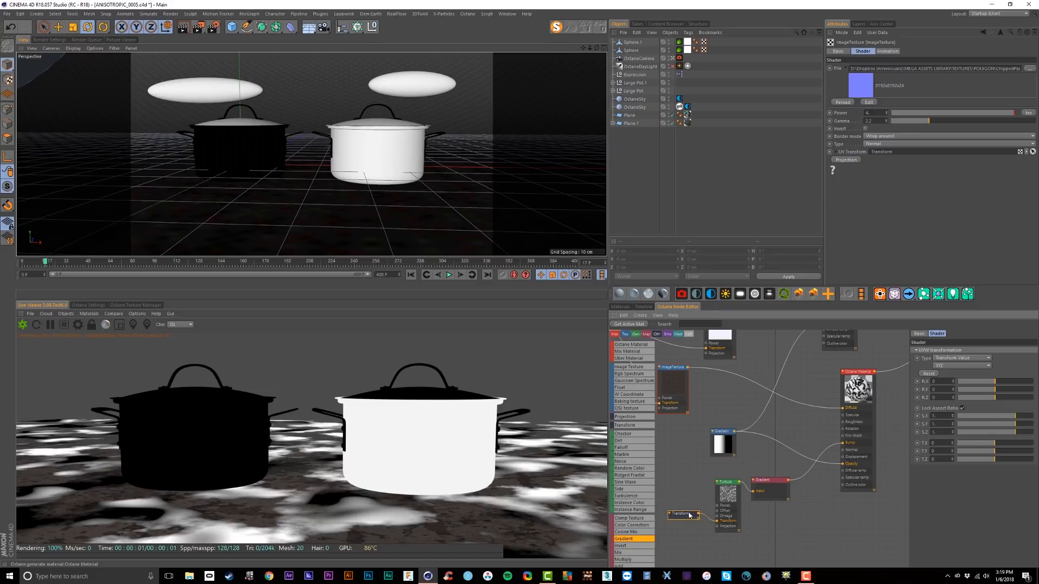
Unlock the Transform's aspect ratio, try its X scale at about 0.13, and check the stretched bump in the full render.
{"action": "left_click", "coordinate": [962, 408]}
{"action": "left_click_drag", "start_coordinate": [1004, 415], "coordinate": [998, 415]}
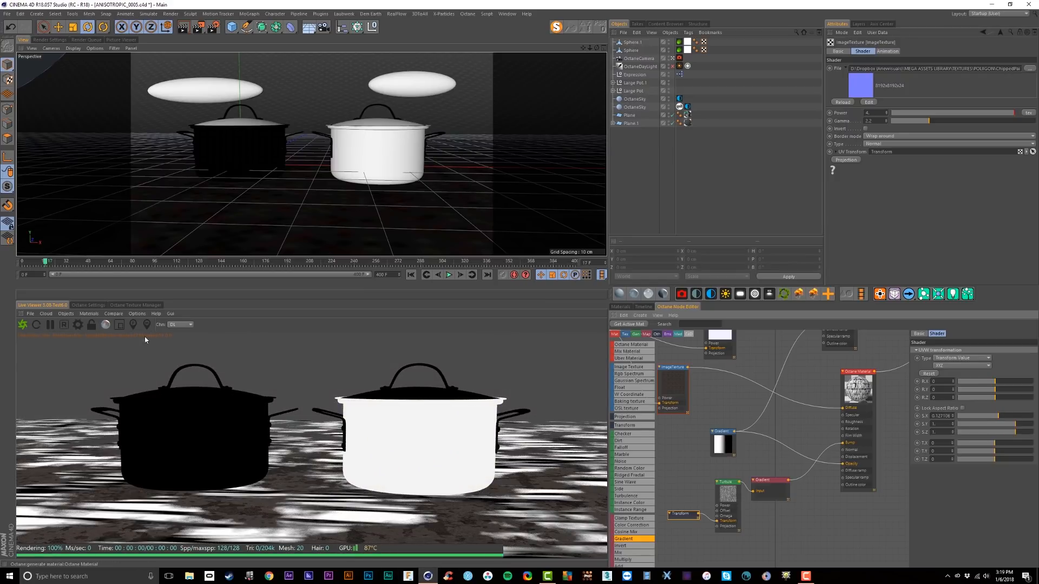
{"action": "left_click", "coordinate": [696, 472]}
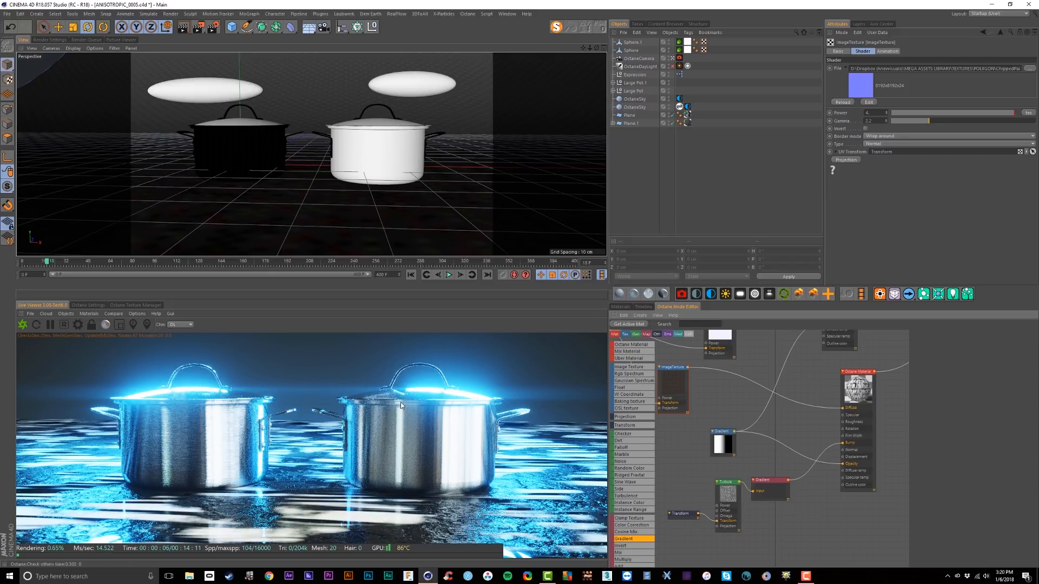
Try deleting the Transform node that stretches the bump's Turbulence.
{"action": "key", "text": "f"}
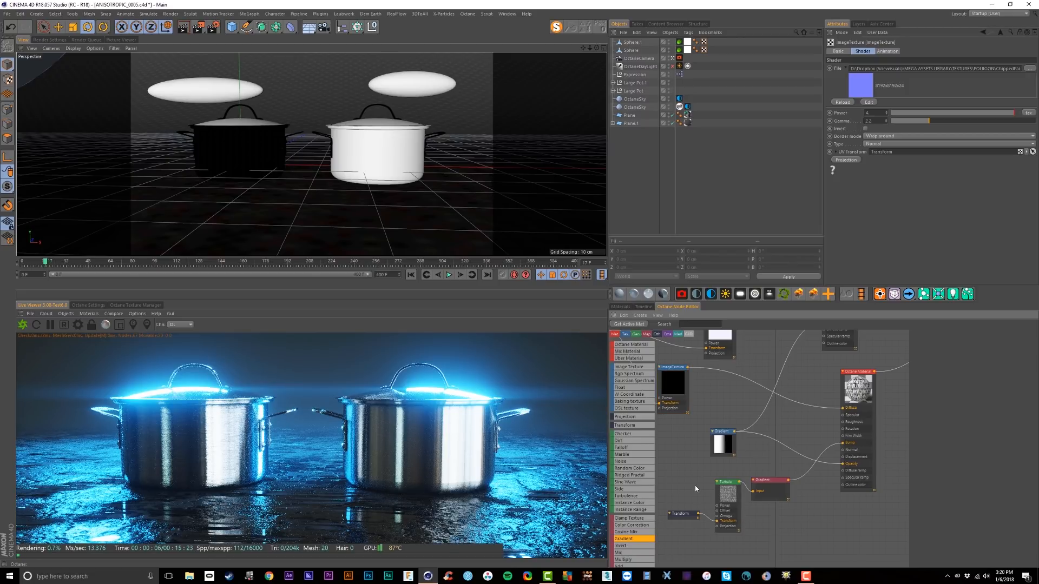
{"action": "left_click_drag", "start_coordinate": [687, 525], "coordinate": [690, 527]}
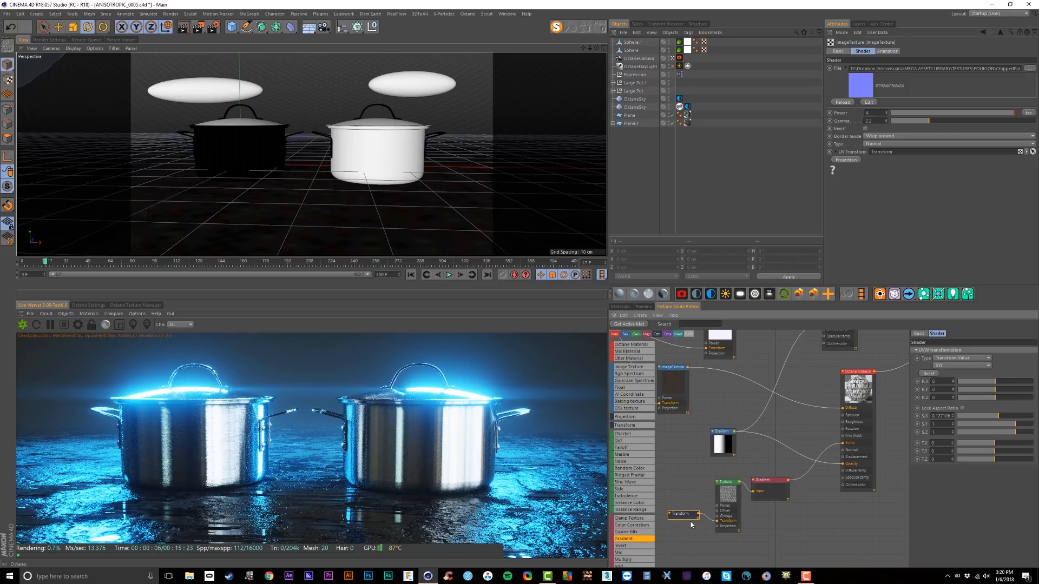
{"action": "key", "text": "Delete"}
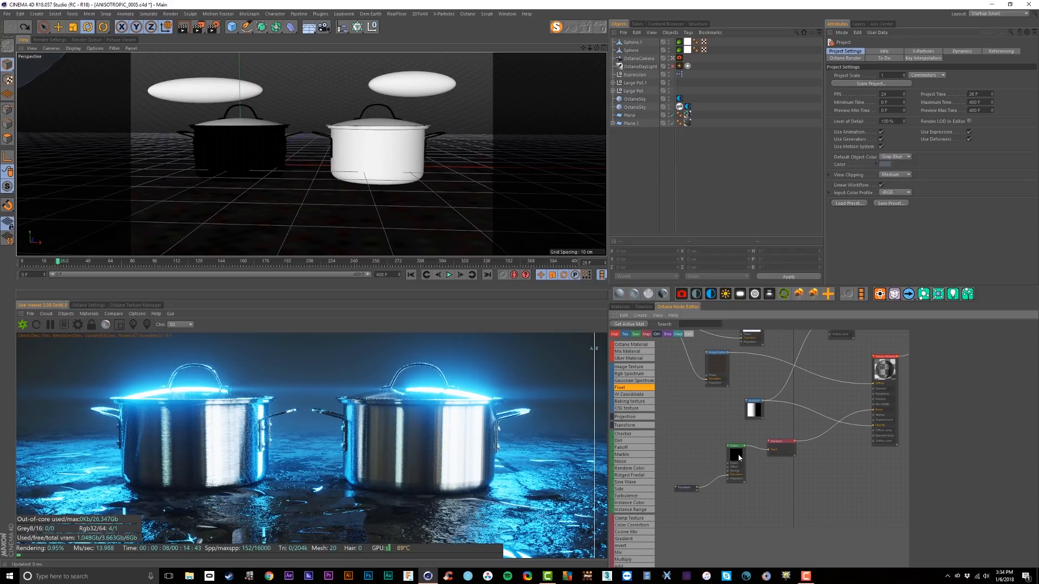
Solo the bump's Gradient node and try the Turbulence with Octaves at 6 and Omega at about 0.55.
{"action": "right_click", "coordinate": [781, 452]}
{"action": "left_click", "coordinate": [801, 453]}
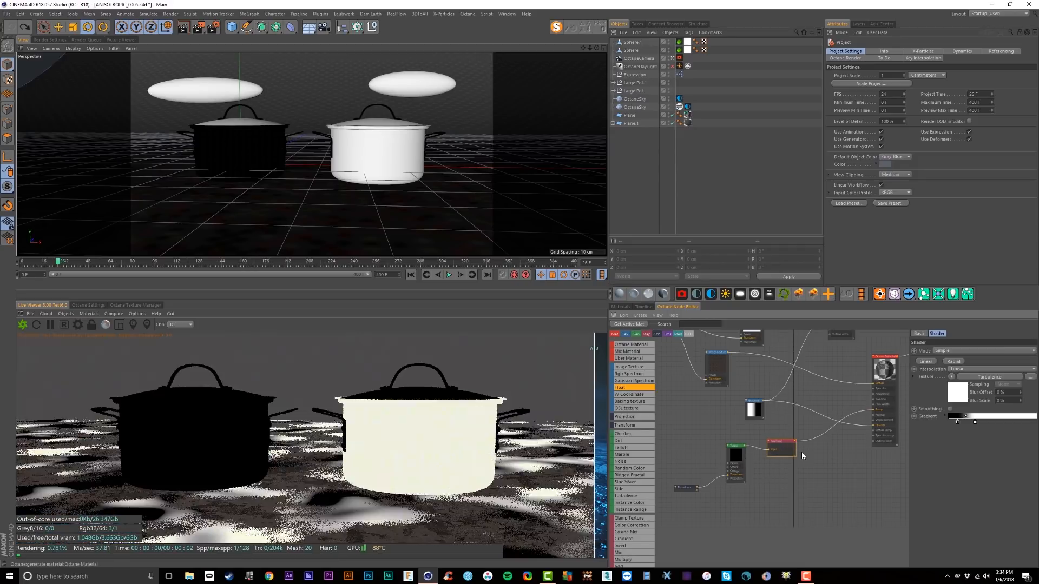
{"action": "left_click", "coordinate": [737, 464]}
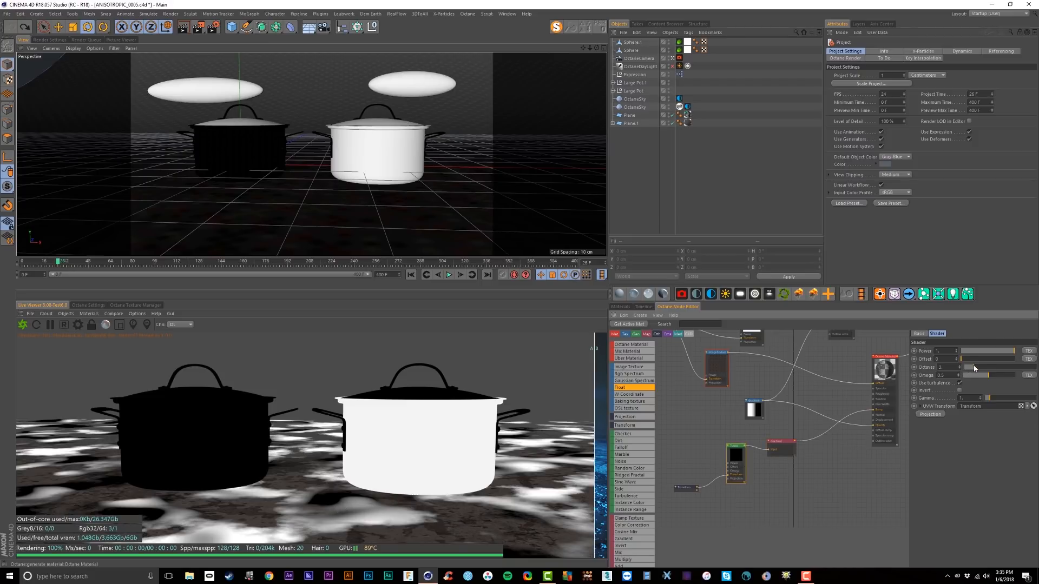
{"action": "left_click_drag", "start_coordinate": [976, 369], "coordinate": [988, 368]}
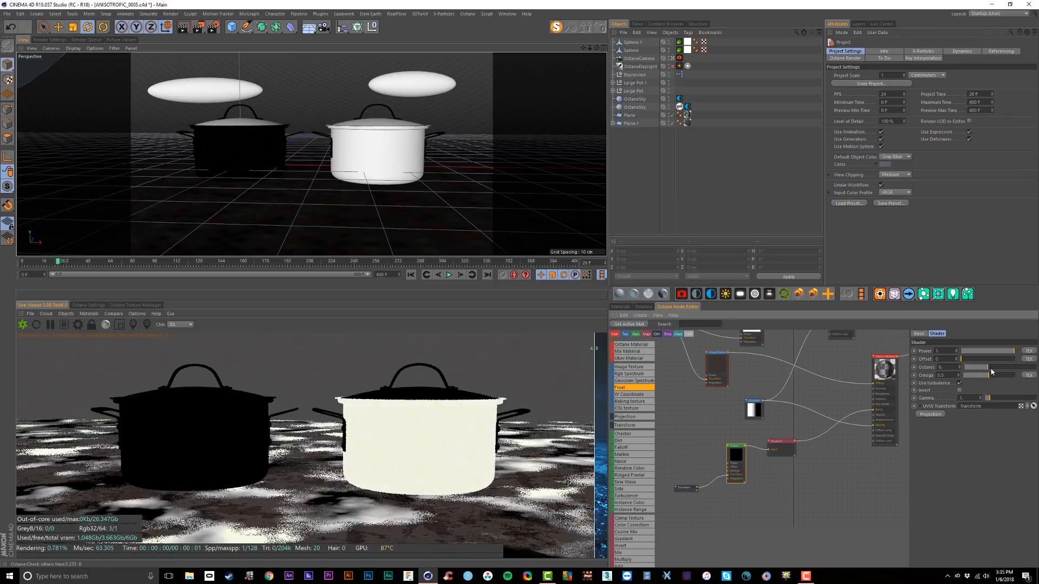
{"action": "left_click", "coordinate": [992, 375]}
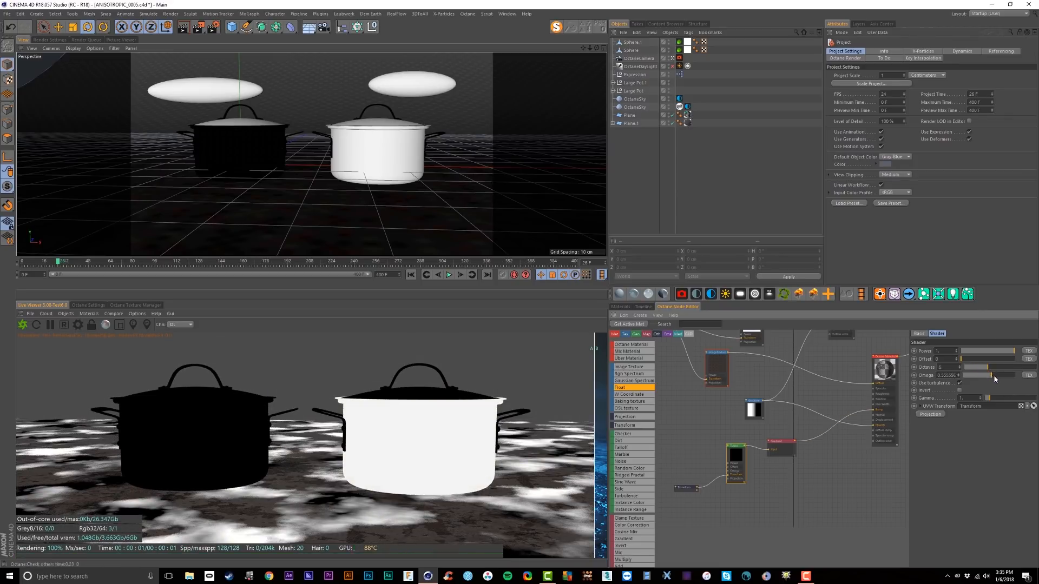
Undo the Turbulence's Octaves and Omega changes and return from the solo view to the full render.
{"action": "key", "text": "ctrl+z"}
{"action": "key", "text": "ctrl+z"}
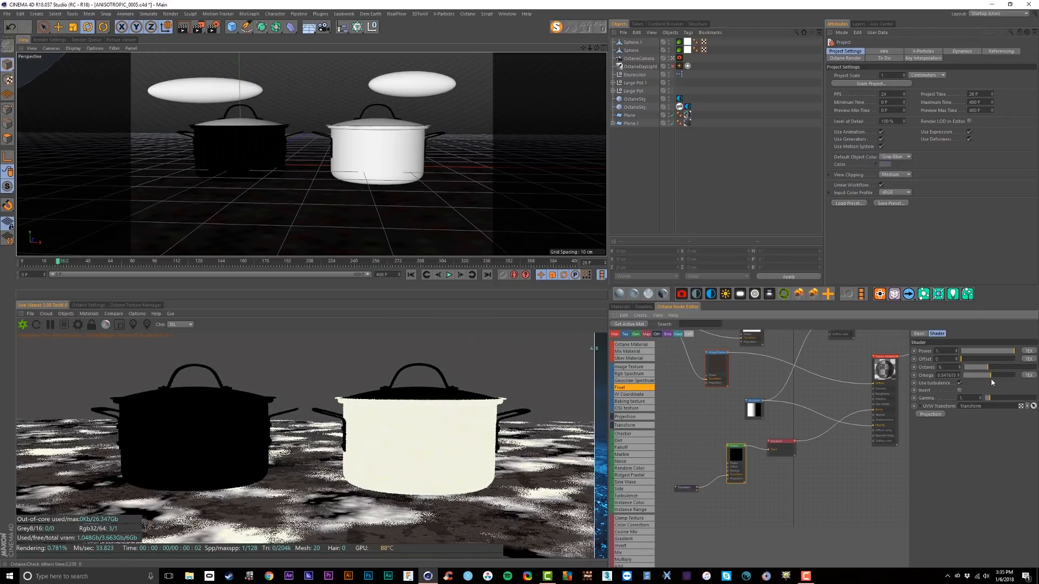
{"action": "right_click", "coordinate": [769, 469]}
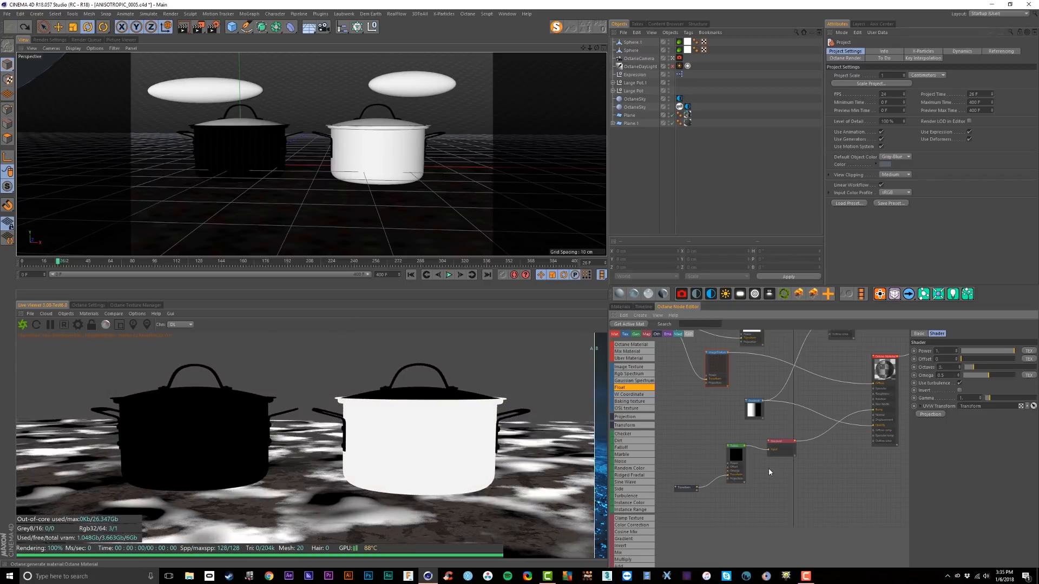
{"action": "left_click", "coordinate": [780, 475]}
{"action": "key", "text": "g"}
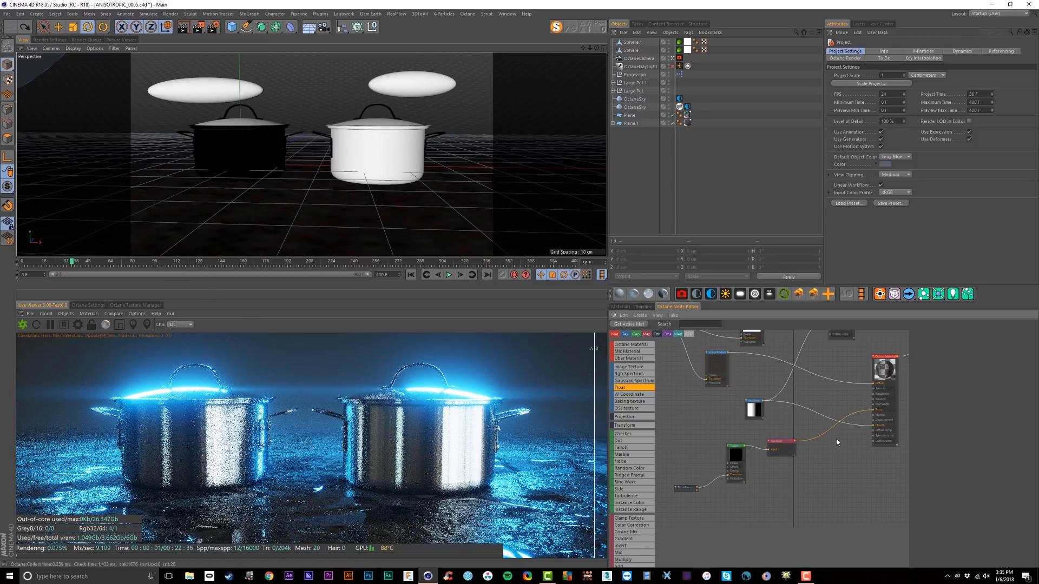
Insert a Multiply node between the bump's Gradient node and the floor material's Bump input.
{"action": "middle_click_drag", "start_coordinate": [837, 437], "coordinate": [810, 438]}
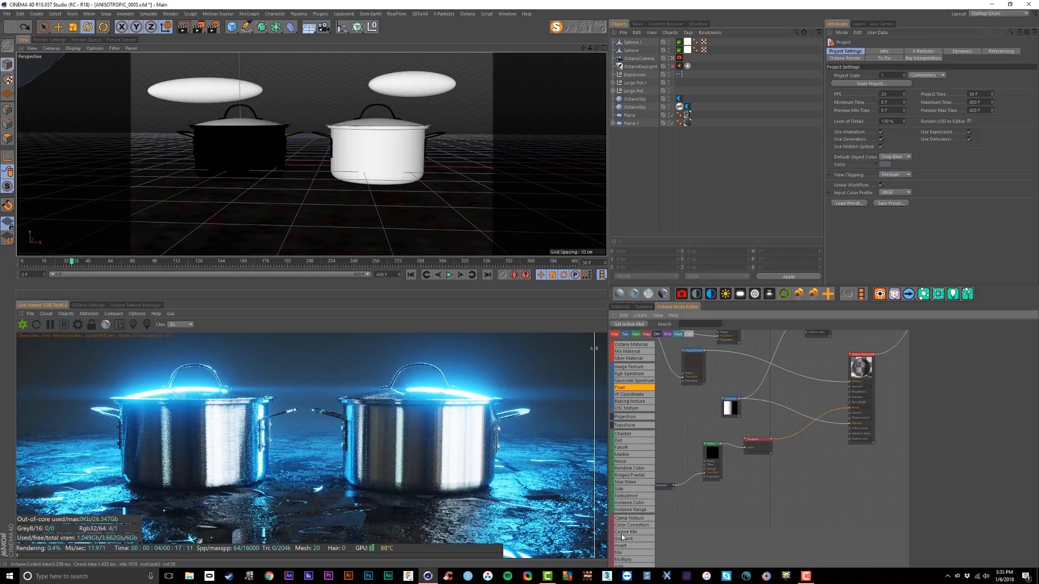
{"action": "left_click_drag", "start_coordinate": [626, 562], "coordinate": [712, 500]}
{"action": "left_click_drag", "start_coordinate": [801, 433], "coordinate": [801, 430]}
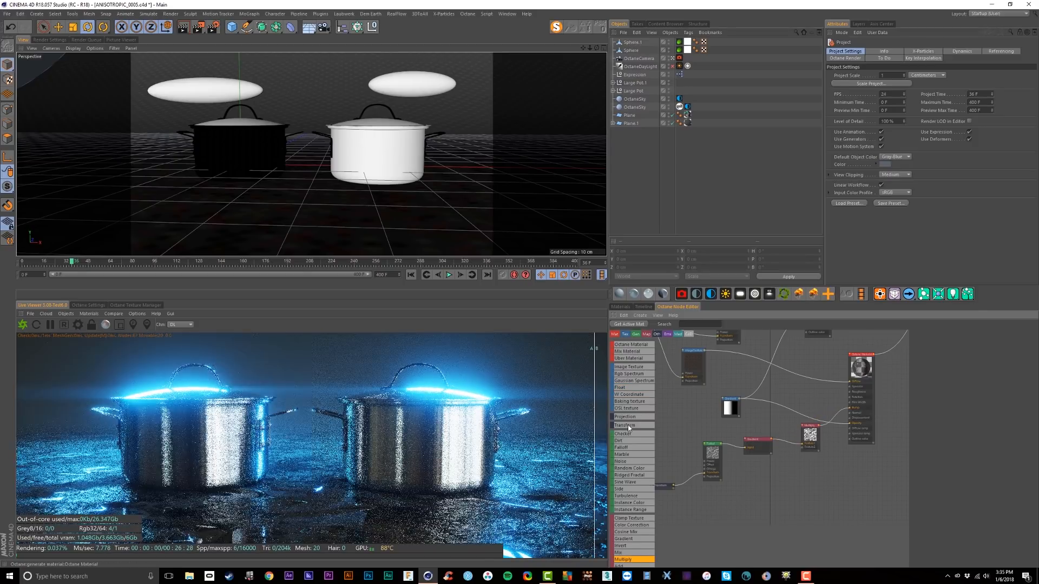
Feed a Float texture into the Multiply's second input, try it at 0, and set it to about 0.13.
{"action": "left_click_drag", "start_coordinate": [628, 388], "coordinate": [748, 428]}
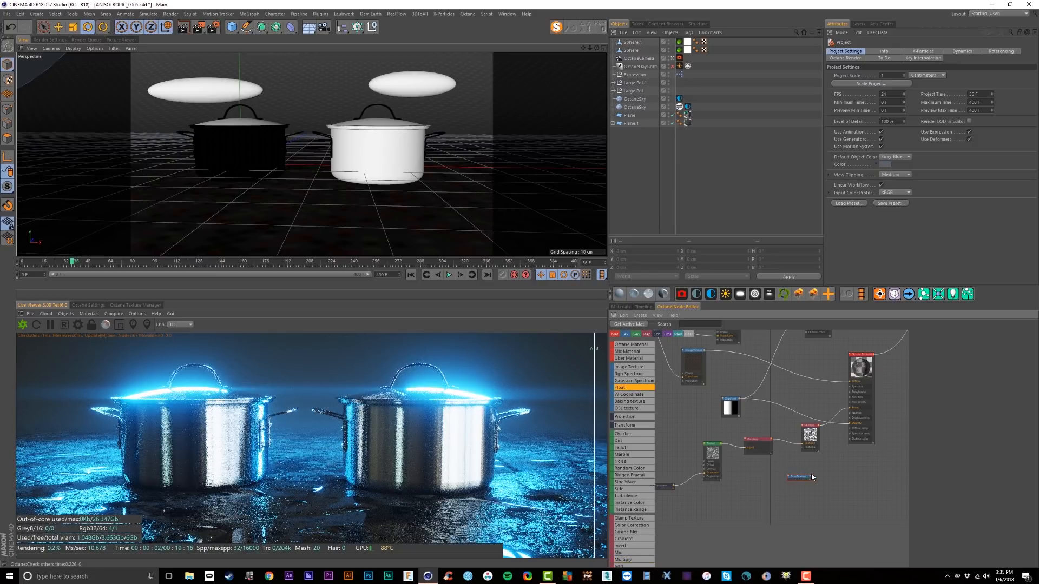
{"action": "left_click_drag", "start_coordinate": [810, 478], "coordinate": [775, 479]}
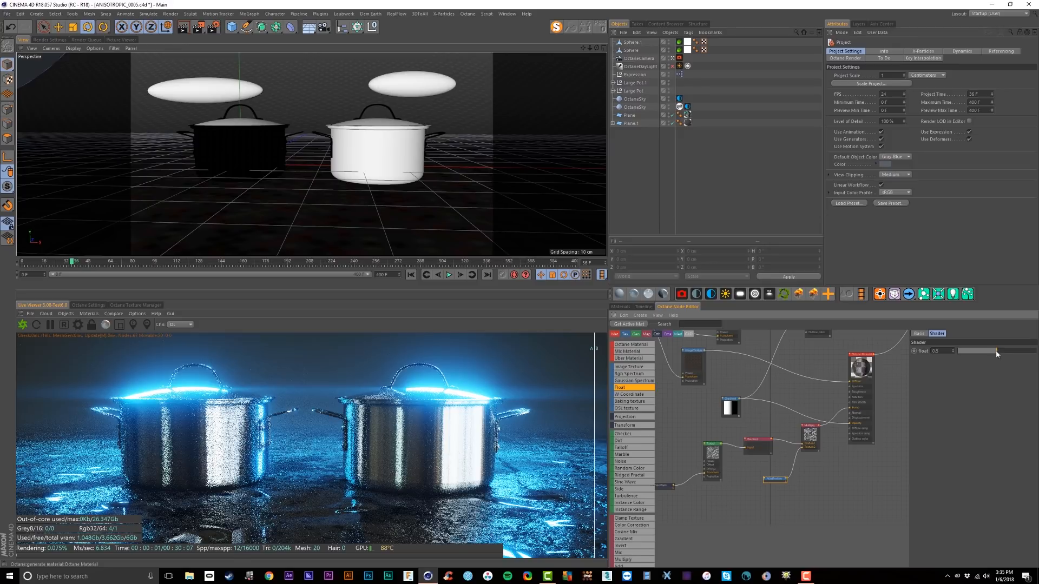
{"action": "left_click_drag", "start_coordinate": [998, 351], "coordinate": [955, 352]}
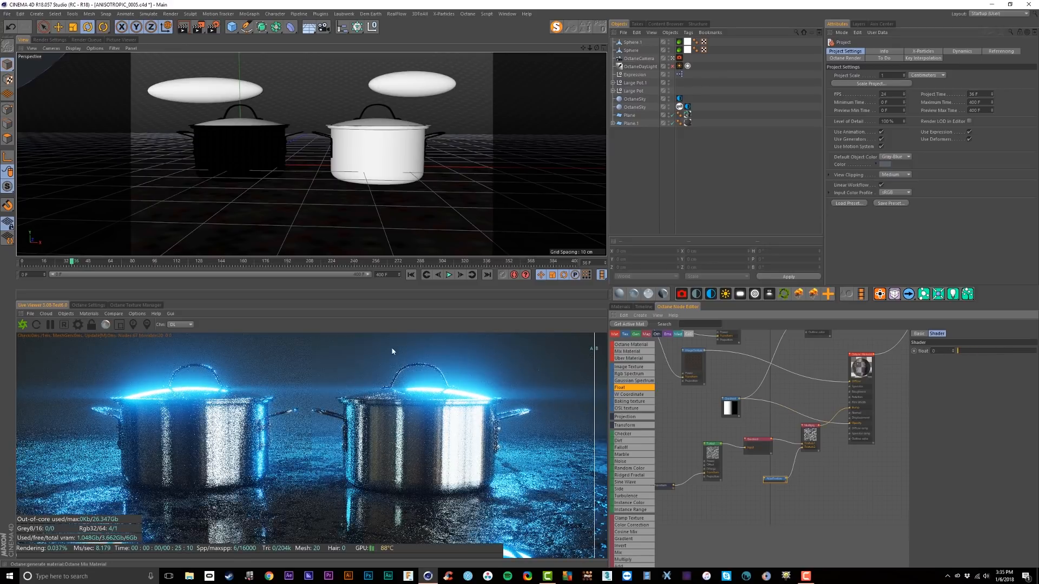
{"action": "left_click", "coordinate": [113, 313]}
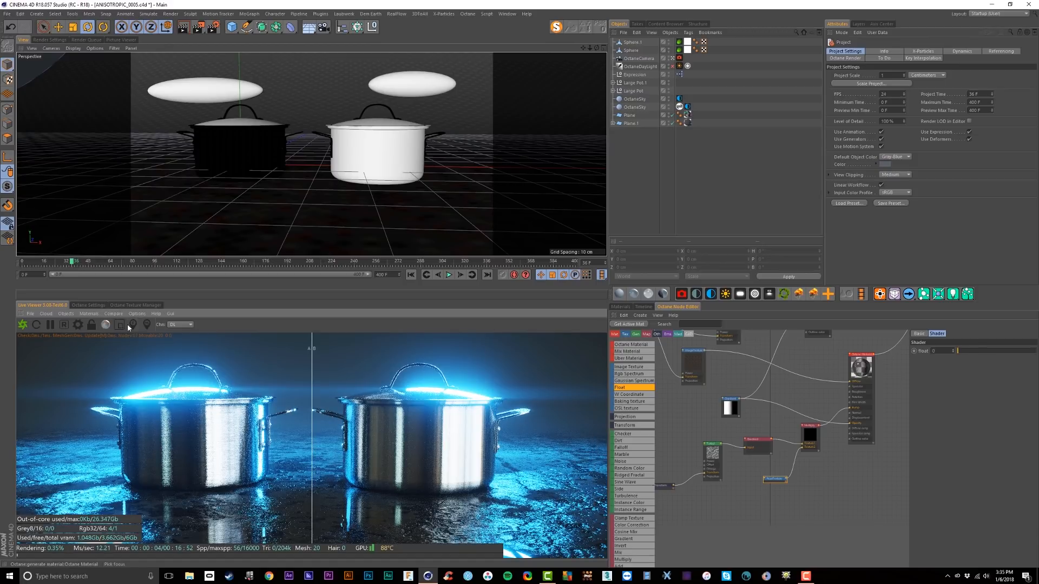
{"action": "left_click_drag", "start_coordinate": [962, 347], "coordinate": [963, 351]}
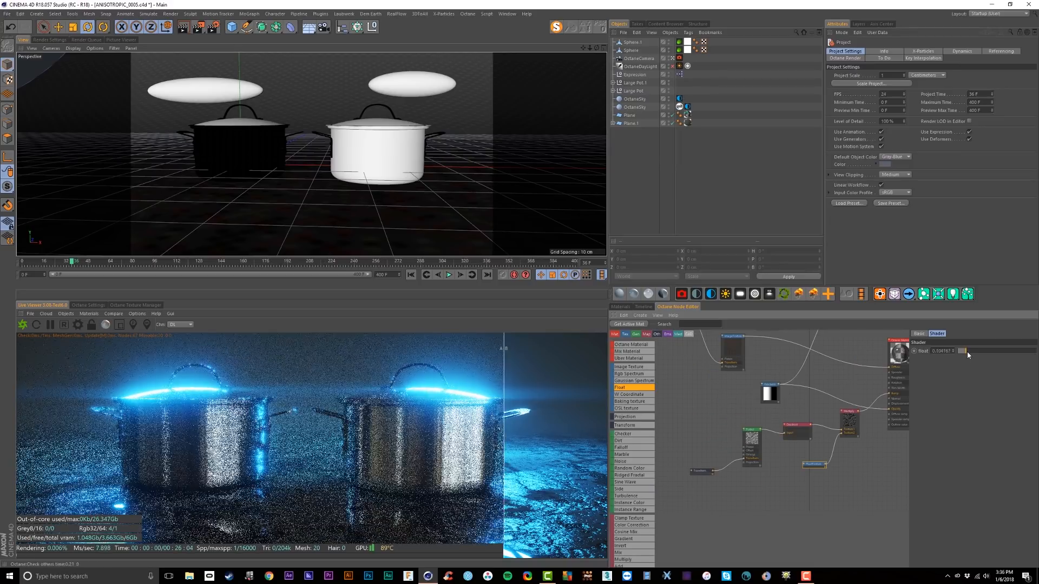
{"action": "left_click_drag", "start_coordinate": [965, 352], "coordinate": [967, 351]}
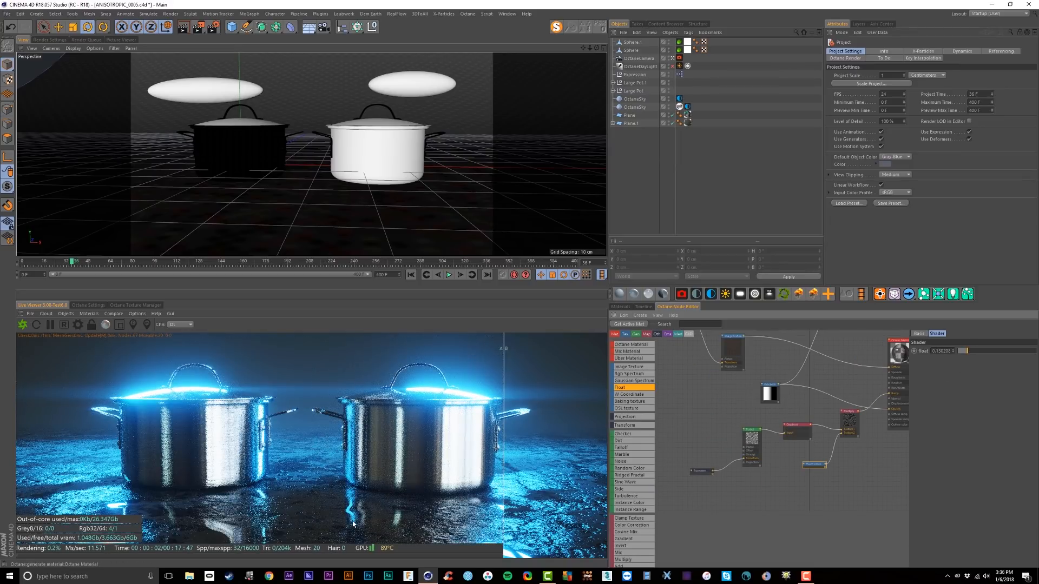
Set the bump Turbulence's Octaves to 6 and reduce the Multiply's Float to about 0.036.
{"action": "left_click", "coordinate": [752, 437]}
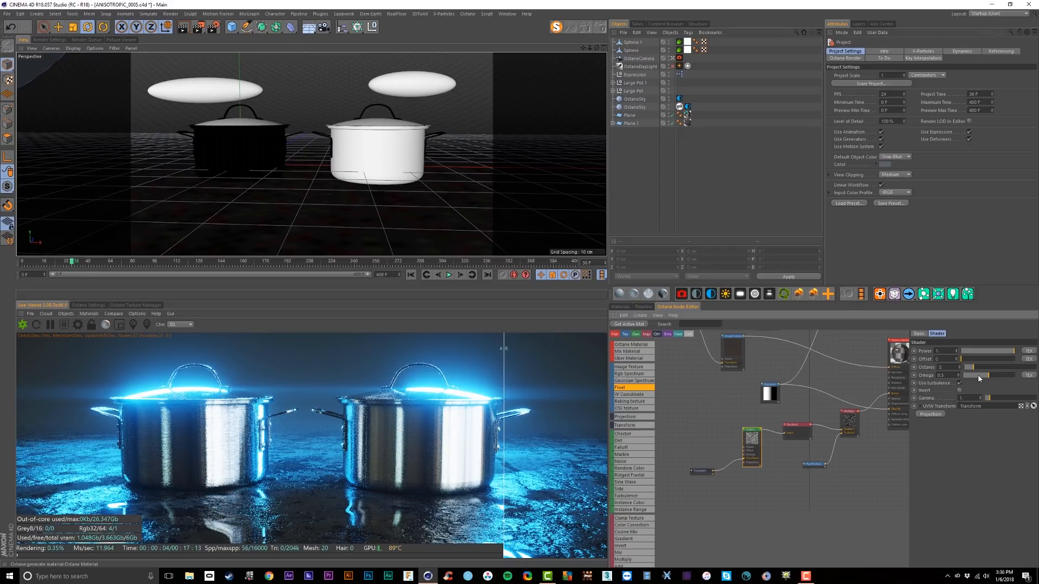
{"action": "left_click_drag", "start_coordinate": [983, 369], "coordinate": [988, 369]}
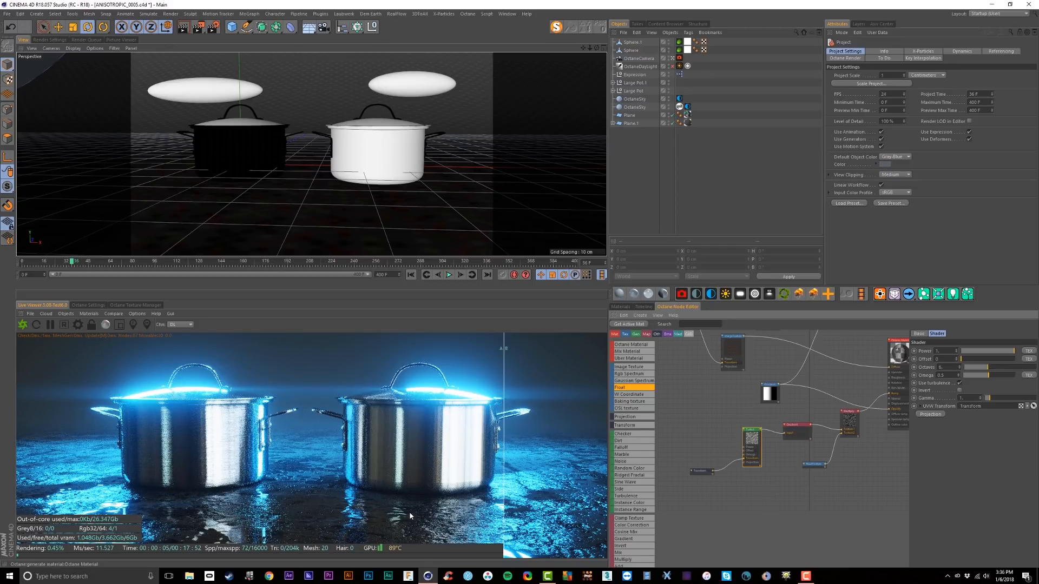
{"action": "left_click", "coordinate": [858, 432]}
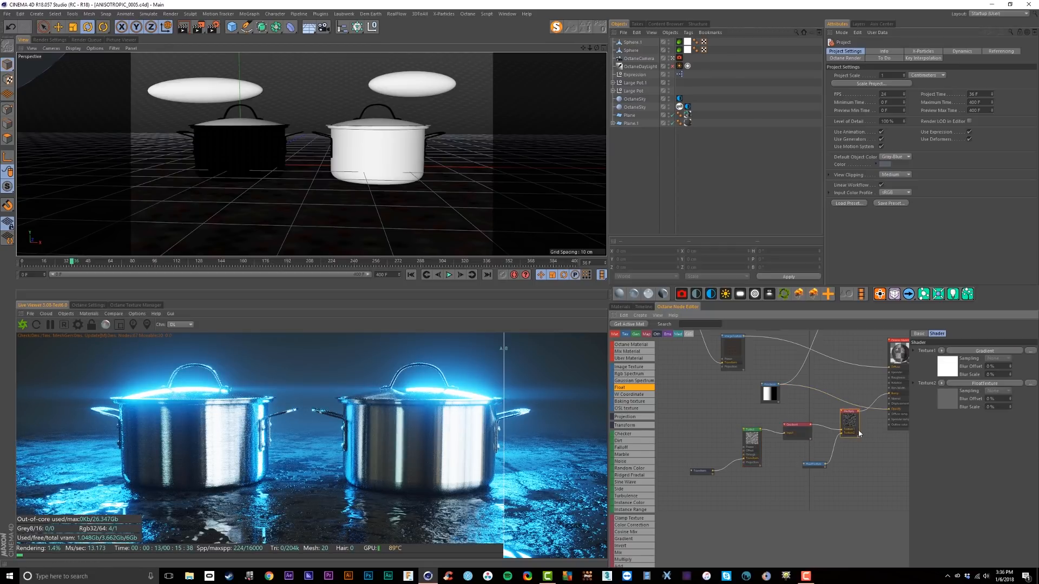
{"action": "left_click", "coordinate": [808, 465]}
{"action": "left_click_drag", "start_coordinate": [963, 350], "coordinate": [961, 351]}
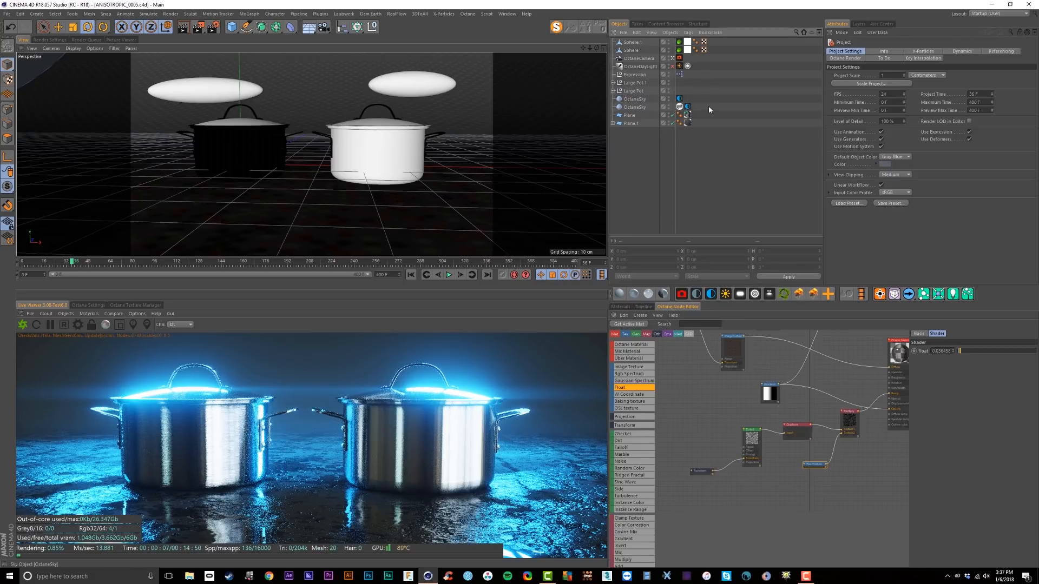
Change the primary OctaneSky environment's RGB Spectrum color to pale purple.
{"action": "left_click", "coordinate": [680, 99]}
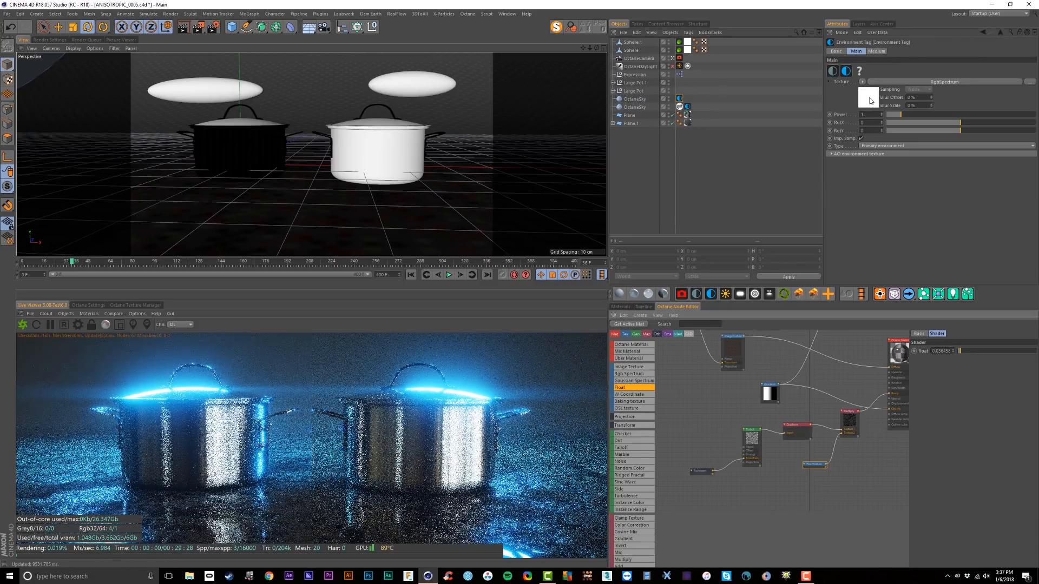
{"action": "left_click", "coordinate": [870, 100]}
{"action": "left_click", "coordinate": [907, 68]}
{"action": "left_click_drag", "start_coordinate": [907, 68], "coordinate": [1001, 68]}
{"action": "left_click", "coordinate": [962, 77]}
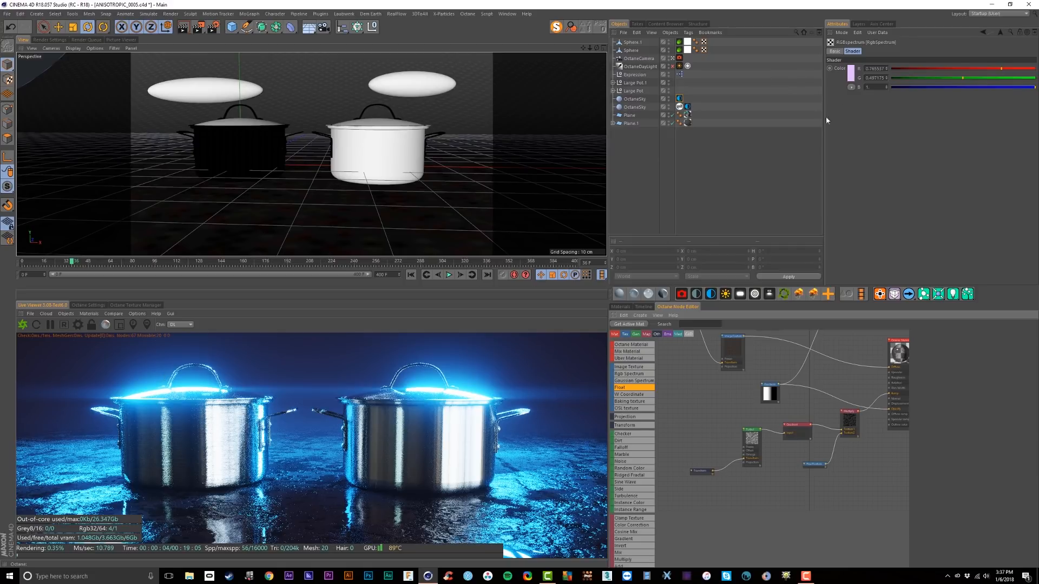
Enable the OctaneDayLight with its Power at about 4.3 and rotate it to change the sun direction on the pots.
{"action": "left_click", "coordinate": [673, 66]}
{"action": "left_click", "coordinate": [643, 66]}
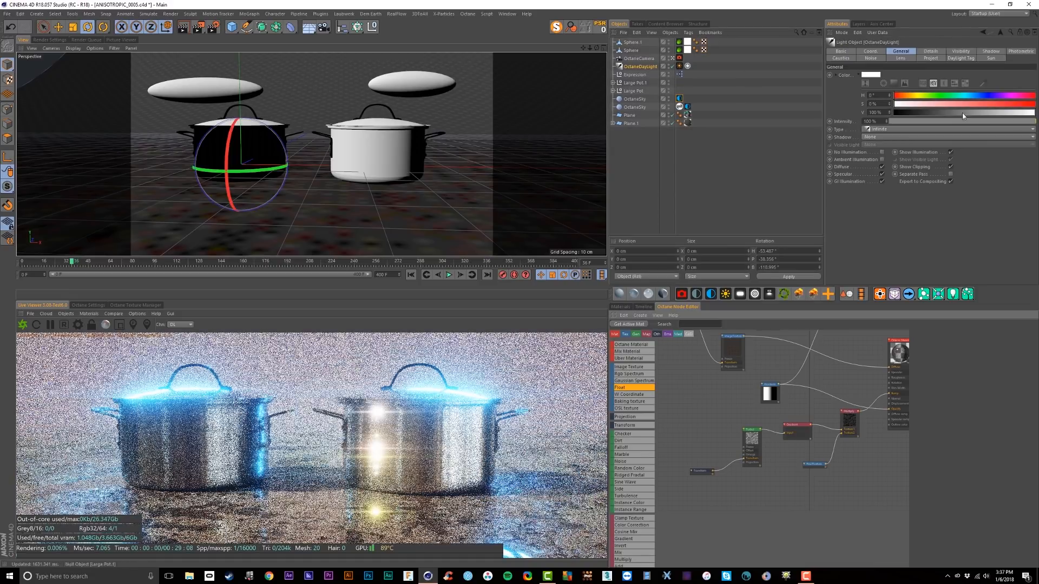
{"action": "left_click", "coordinate": [955, 52]}
{"action": "left_click", "coordinate": [960, 58]}
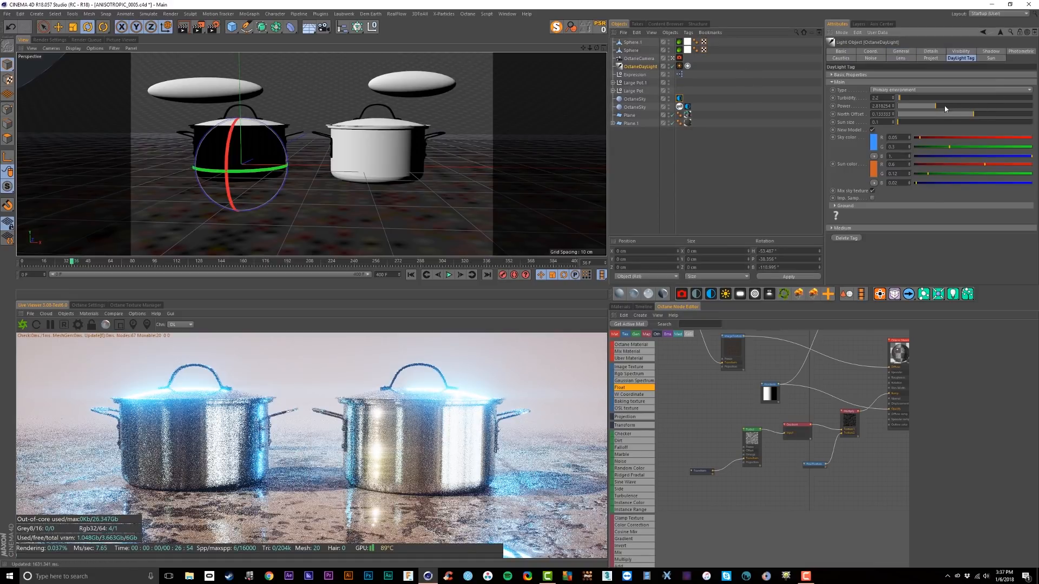
{"action": "left_click_drag", "start_coordinate": [930, 105], "coordinate": [947, 120]}
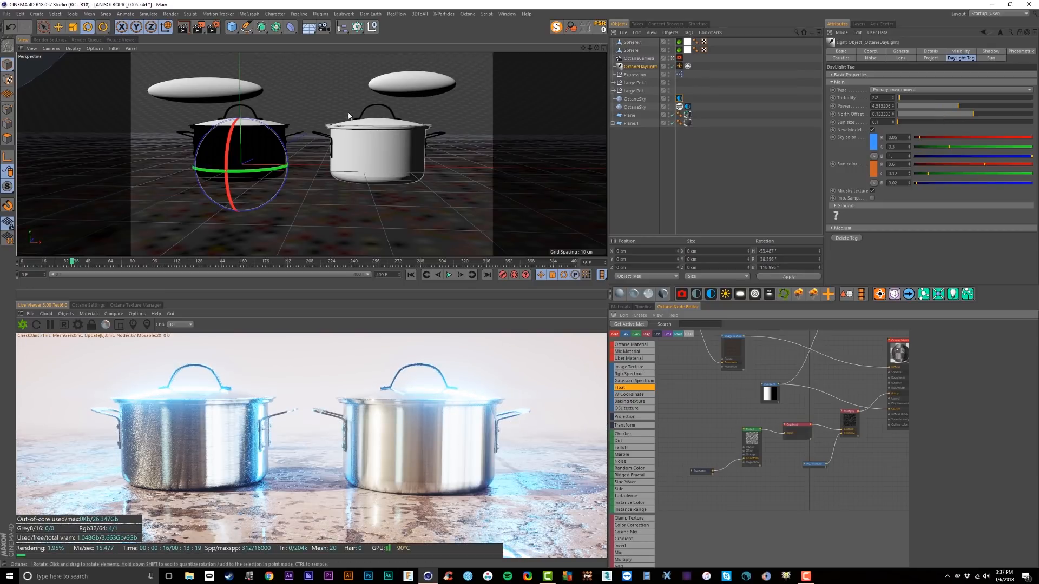
{"action": "left_click_drag", "start_coordinate": [266, 139], "coordinate": [252, 152]}
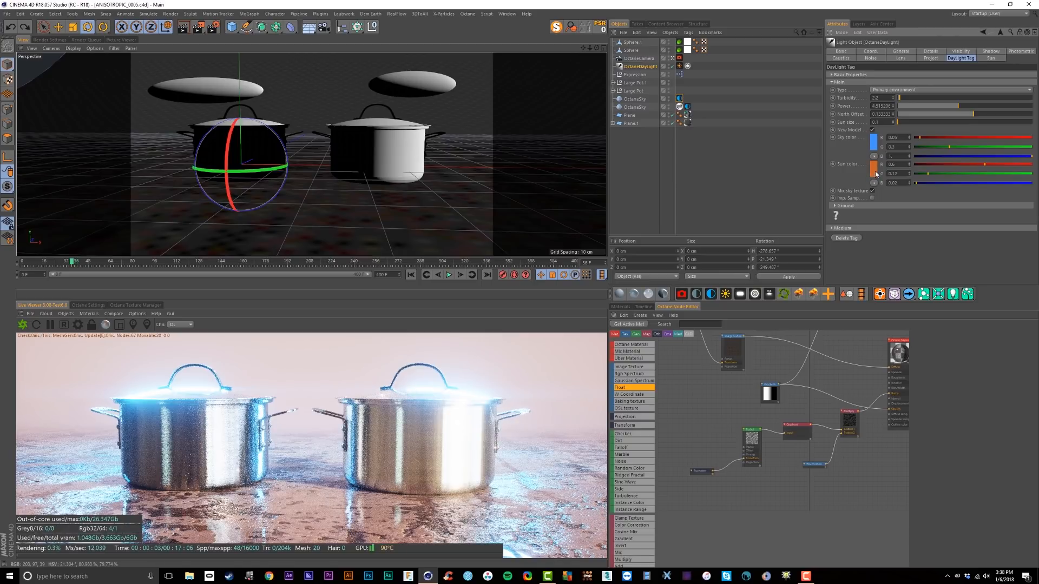
Try a magenta Sun color on the OctaneDayLight and undo it.
{"action": "left_click", "coordinate": [877, 174]}
{"action": "left_click_drag", "start_coordinate": [866, 178], "coordinate": [920, 179]}
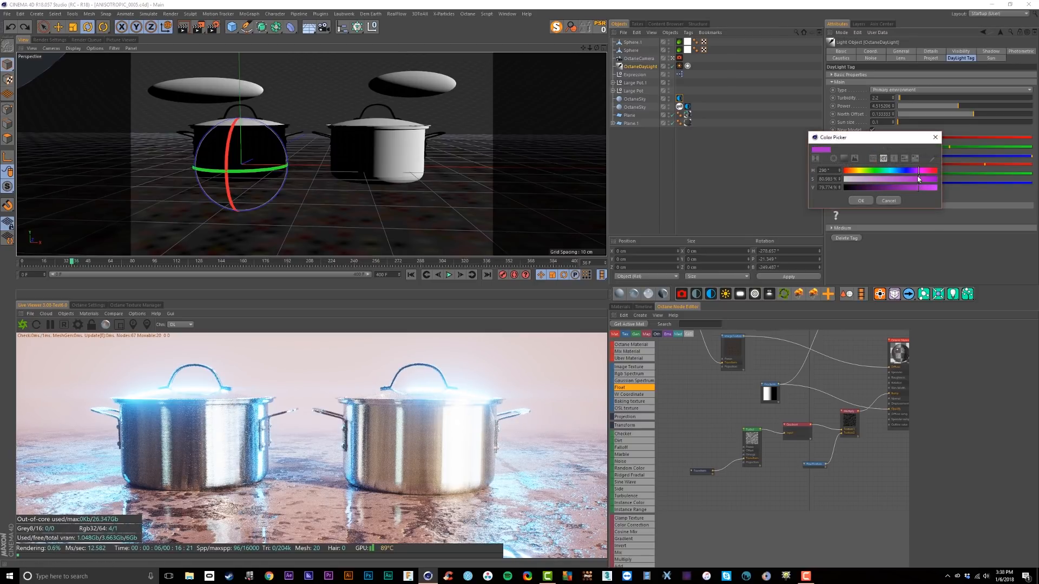
{"action": "left_click", "coordinate": [863, 203]}
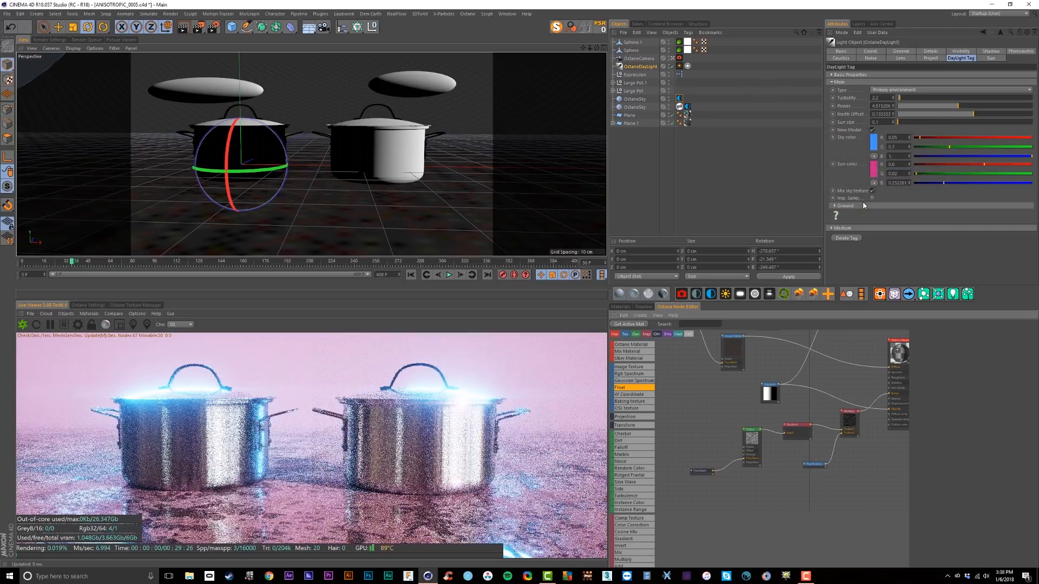
{"action": "key", "text": "ctrl+z"}
Desaturate the OctaneDayLight's Sun color to neutral grey with 0% saturation.
{"action": "left_click", "coordinate": [876, 173]}
{"action": "left_click_drag", "start_coordinate": [882, 178], "coordinate": [831, 182]}
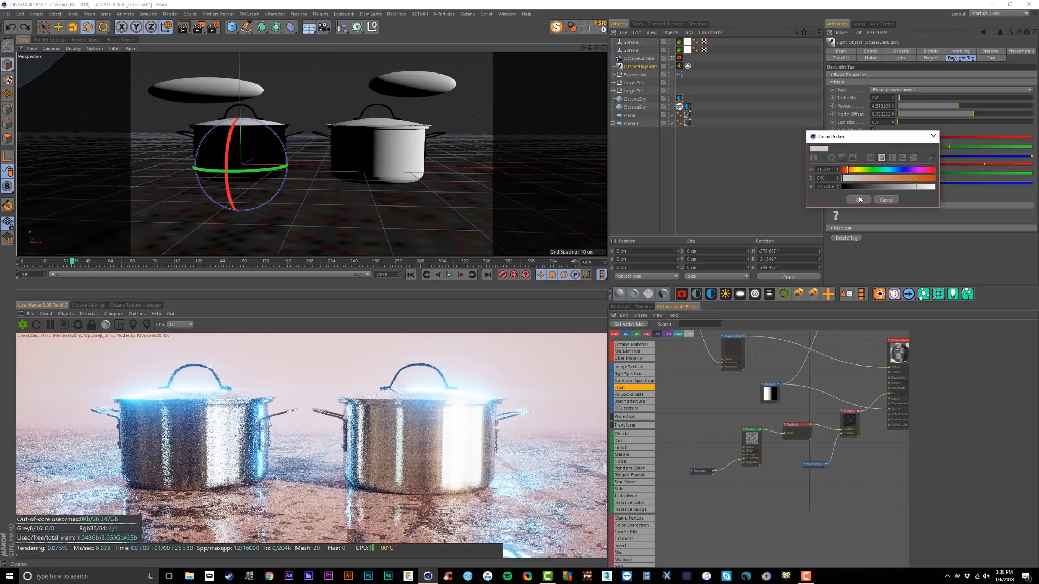
{"action": "left_click", "coordinate": [860, 199]}
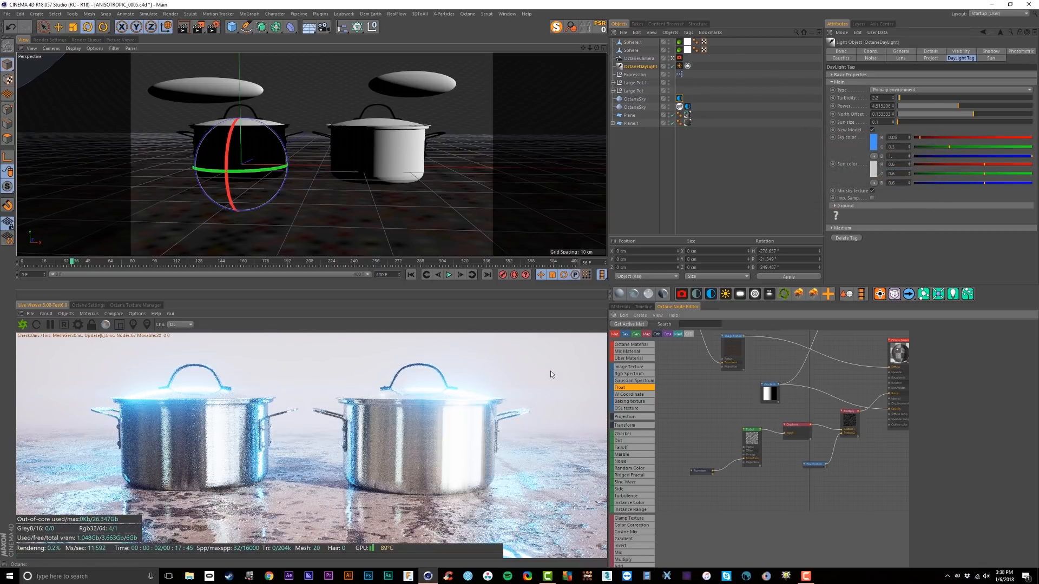
Lower the Gamma in the OctaneCamera's Camera Imager settings to about 1.2.
{"action": "left_click", "coordinate": [679, 58]}
{"action": "left_click", "coordinate": [952, 51]}
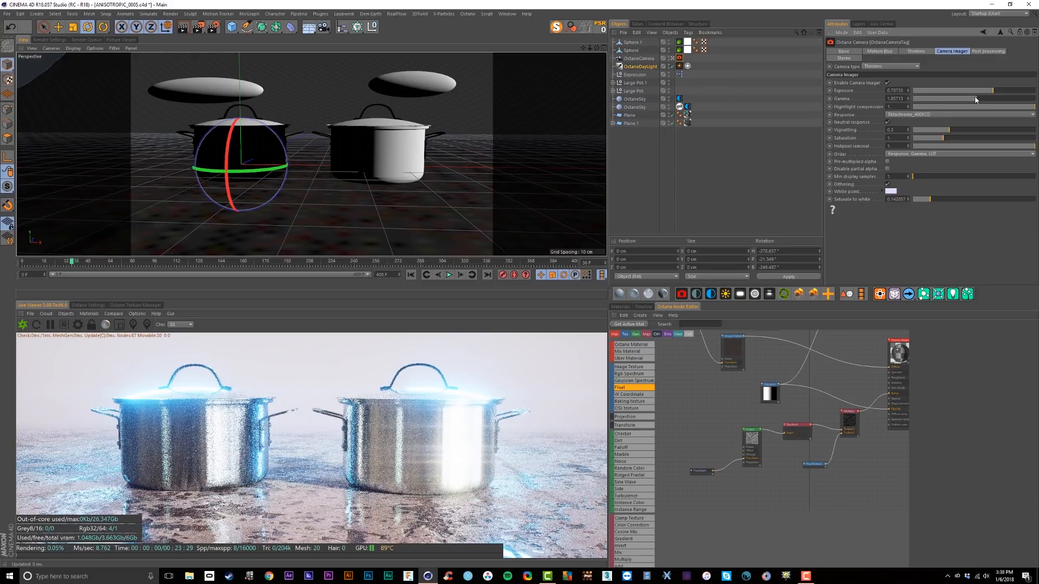
{"action": "left_click_drag", "start_coordinate": [976, 100], "coordinate": [971, 103]}
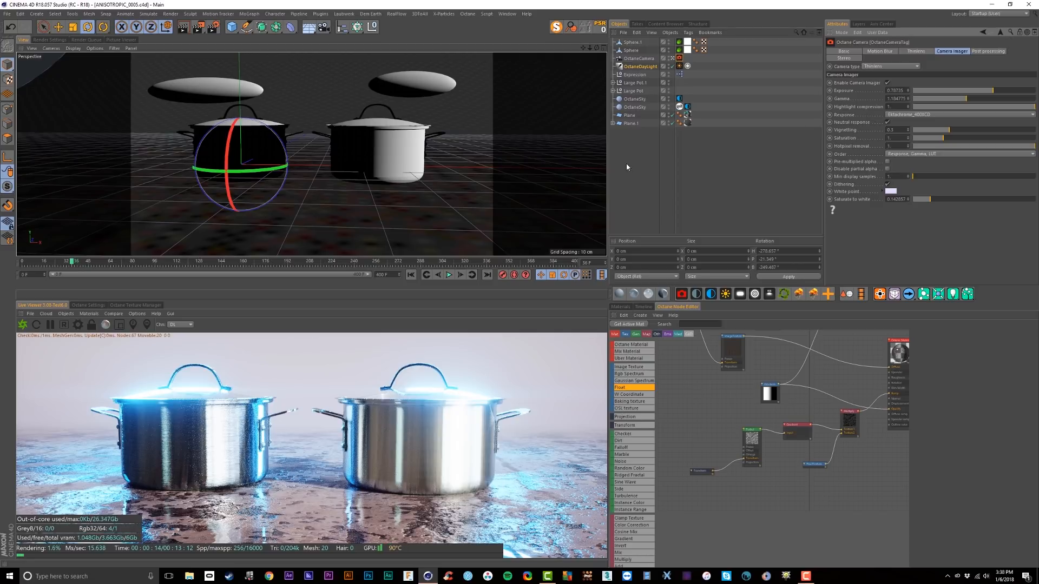
{"action": "left_click", "coordinate": [647, 107]}
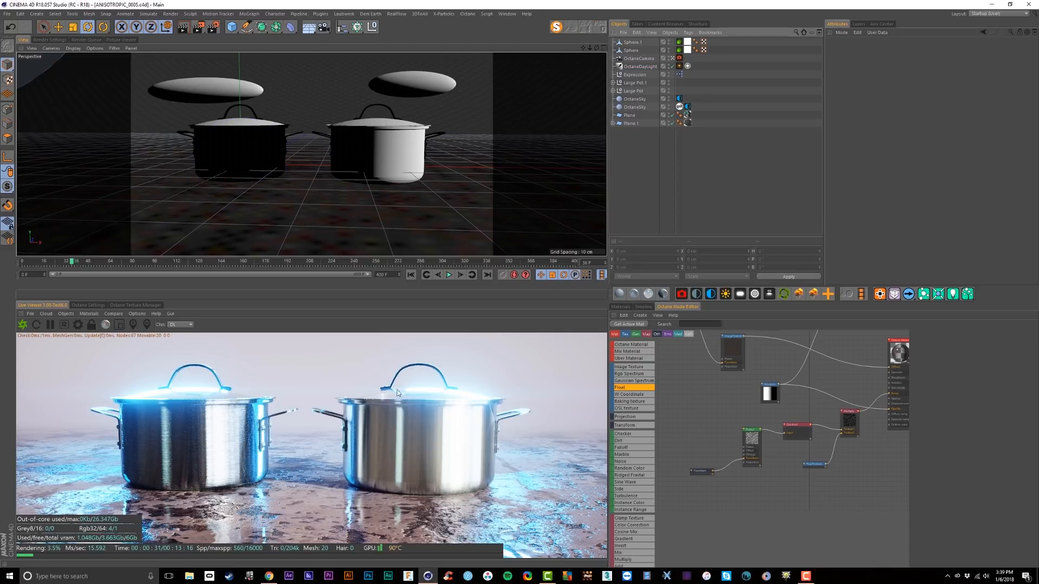
Switch to Chrome, open the HDRI artist's Instagram profile, and copy the HDRI pack link from the bio.
{"action": "left_click", "coordinate": [269, 578]}
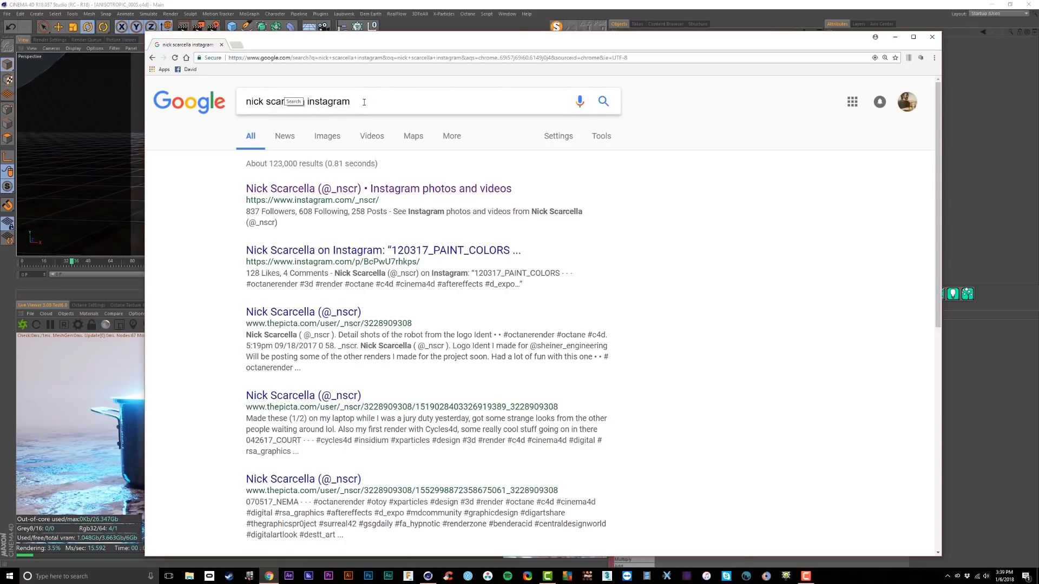
{"action": "left_click", "coordinate": [347, 192]}
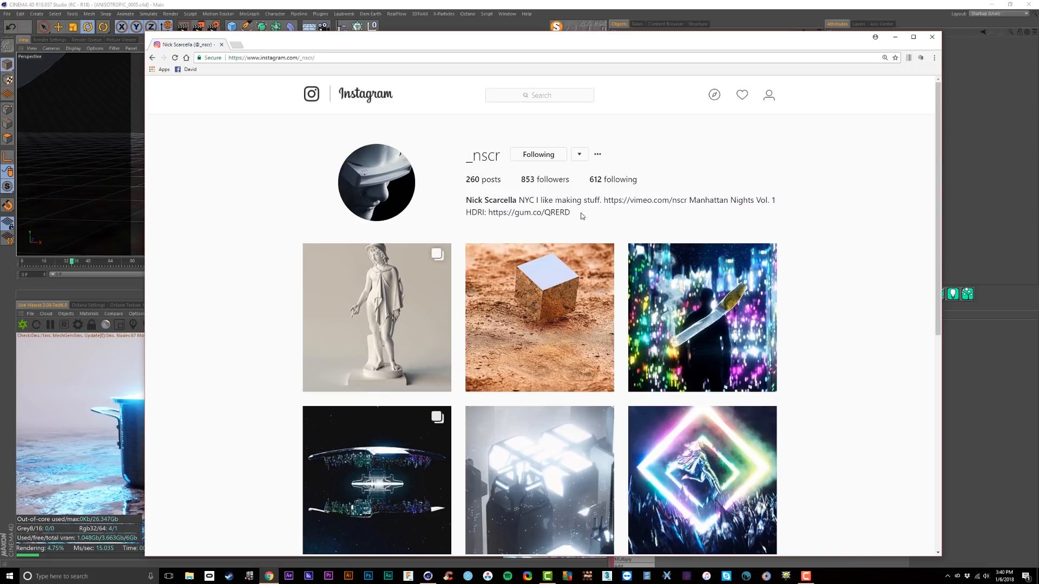
{"action": "left_click_drag", "start_coordinate": [574, 213], "coordinate": [499, 216]}
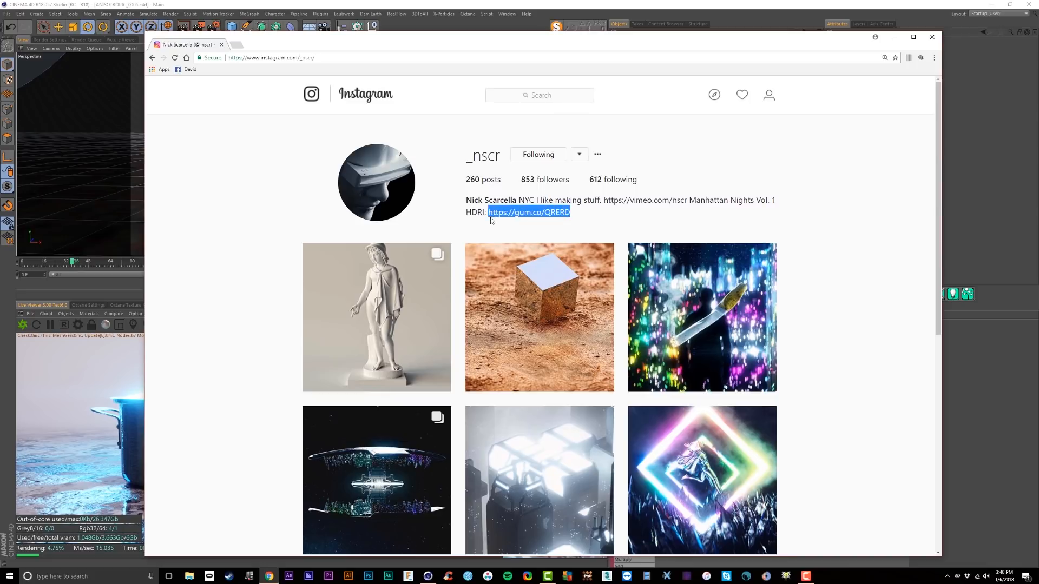
{"action": "right_click", "coordinate": [490, 212]}
{"action": "left_click", "coordinate": [506, 220]}
{"action": "left_click", "coordinate": [239, 44]}
{"action": "type", "text": "https://gum.co/QRERD"}
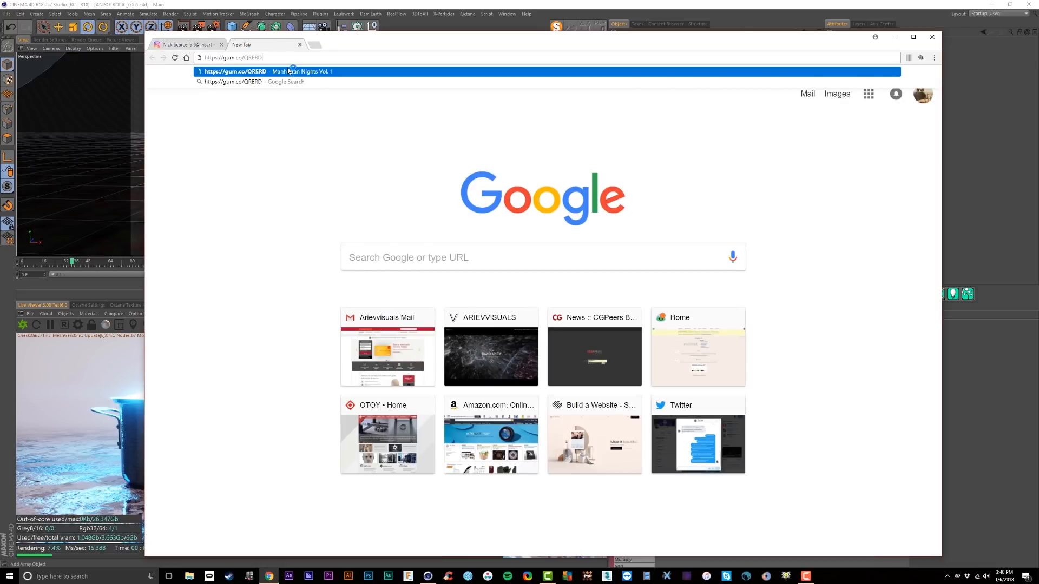
{"action": "left_click", "coordinate": [291, 72]}
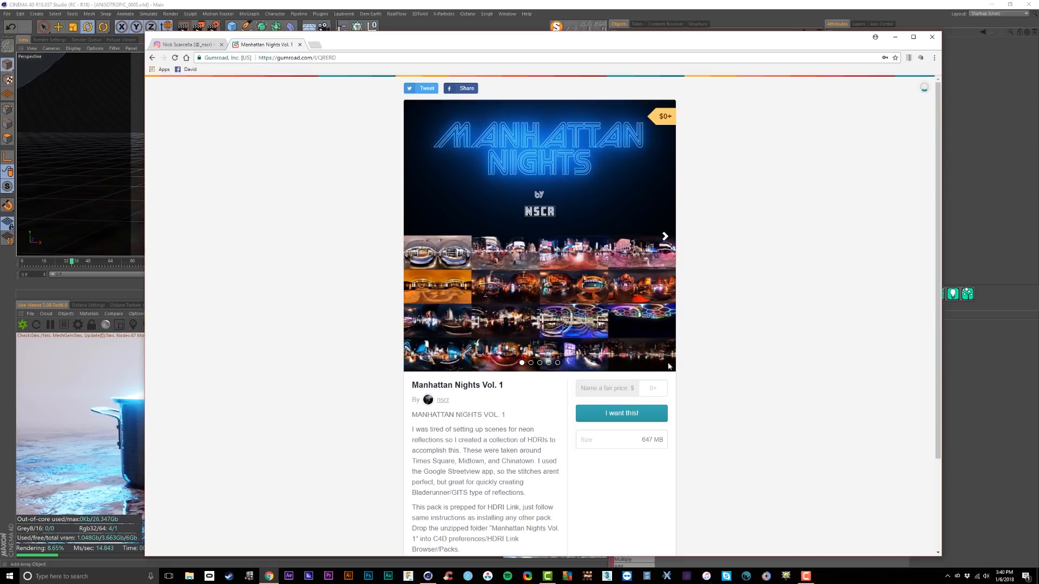
{"action": "left_click", "coordinate": [932, 37]}
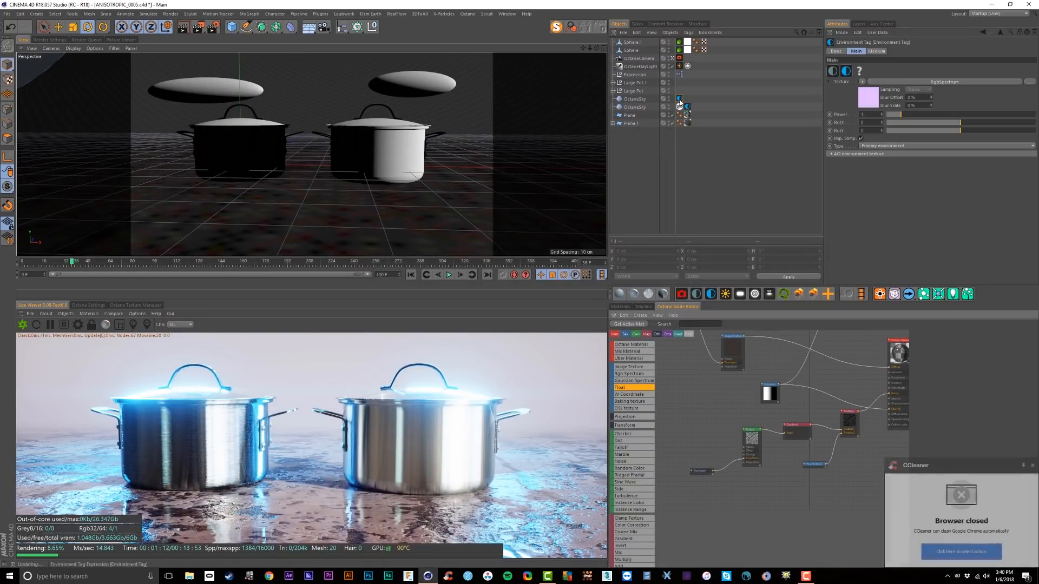
Duplicate the OctaneSky that carries the HDRI and delete the HDRI Link tag from the copy.
{"action": "left_click", "coordinate": [635, 107]}
{"action": "left_click_drag", "start_coordinate": [640, 109], "coordinate": [638, 102], "text": "ctrl"}
{"action": "left_click", "coordinate": [680, 107]}
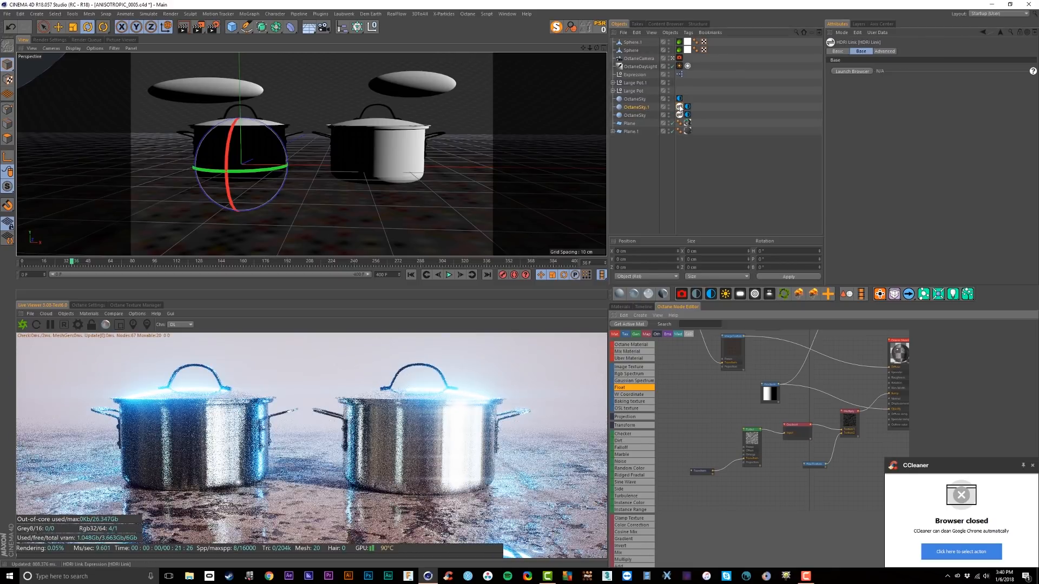
{"action": "key", "text": "Delete"}
Load BROADWAY_LAFAYETTE_STATION_2 from the Manhattan Nights Vol. 1 HDRIs folder into the duplicated OctaneSky's image texture, without copying it to the project.
{"action": "left_click", "coordinate": [680, 108]}
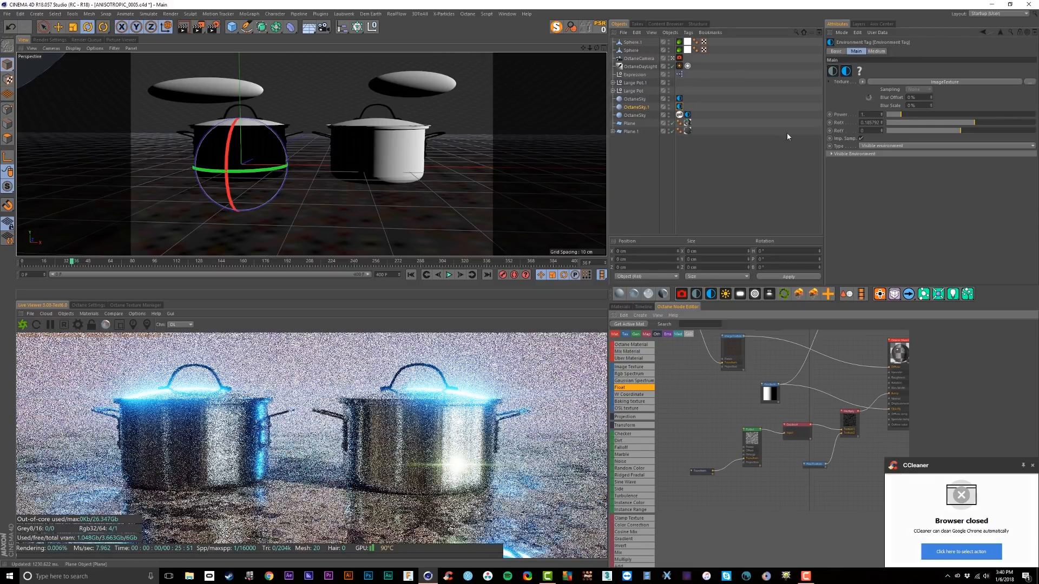
{"action": "left_click", "coordinate": [872, 96]}
{"action": "left_click", "coordinate": [1029, 69]}
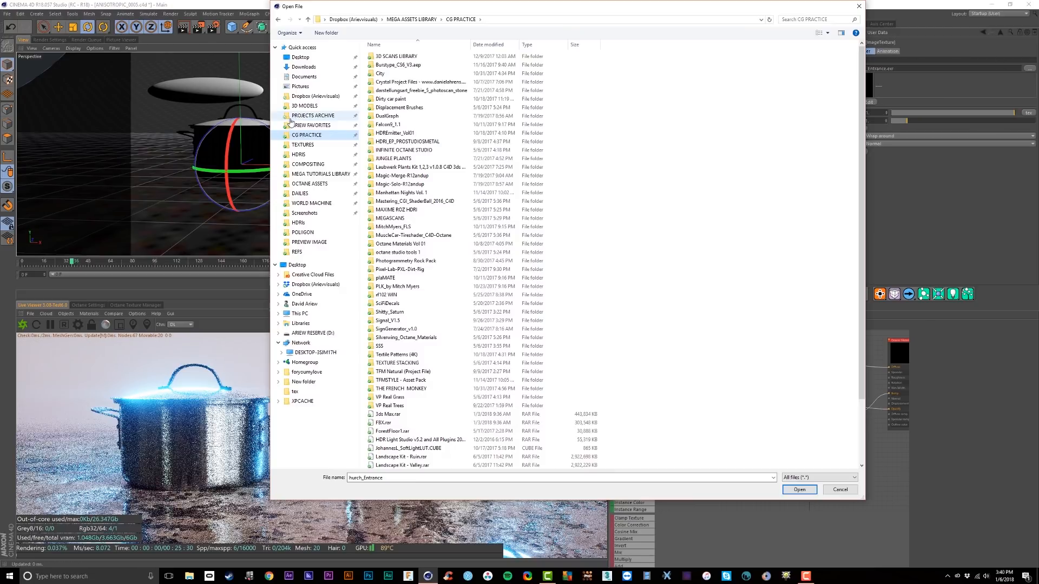
{"action": "left_click", "coordinate": [308, 128]}
{"action": "left_click", "coordinate": [308, 135]}
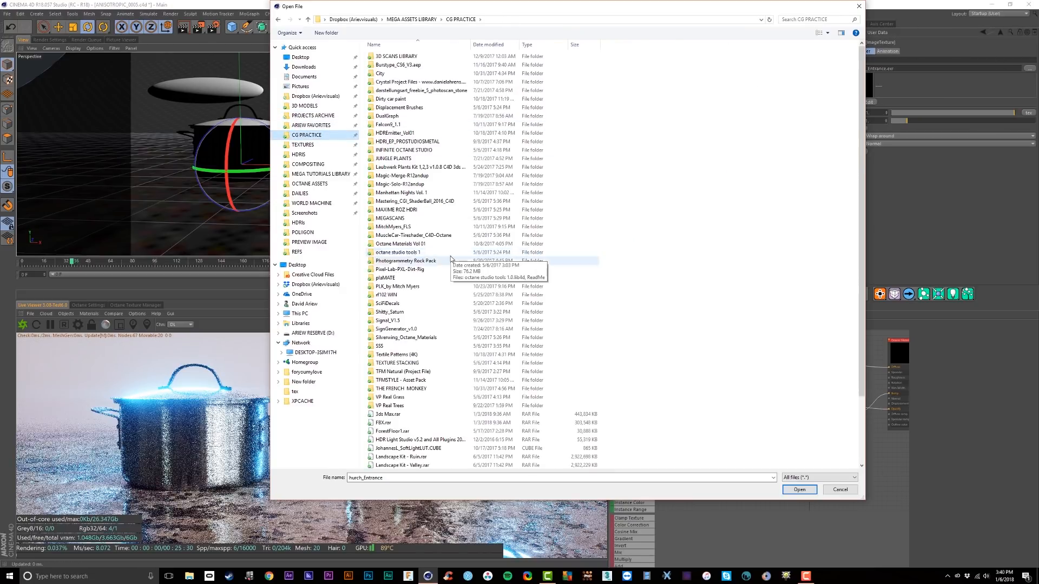
{"action": "double_click", "coordinate": [424, 193]}
{"action": "double_click", "coordinate": [404, 56]}
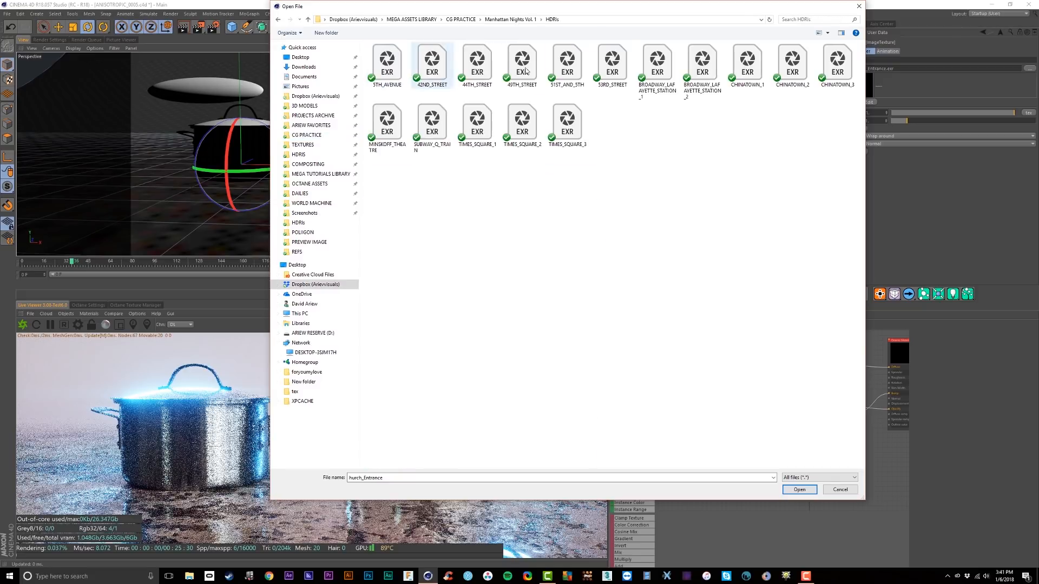
{"action": "left_click", "coordinate": [707, 68]}
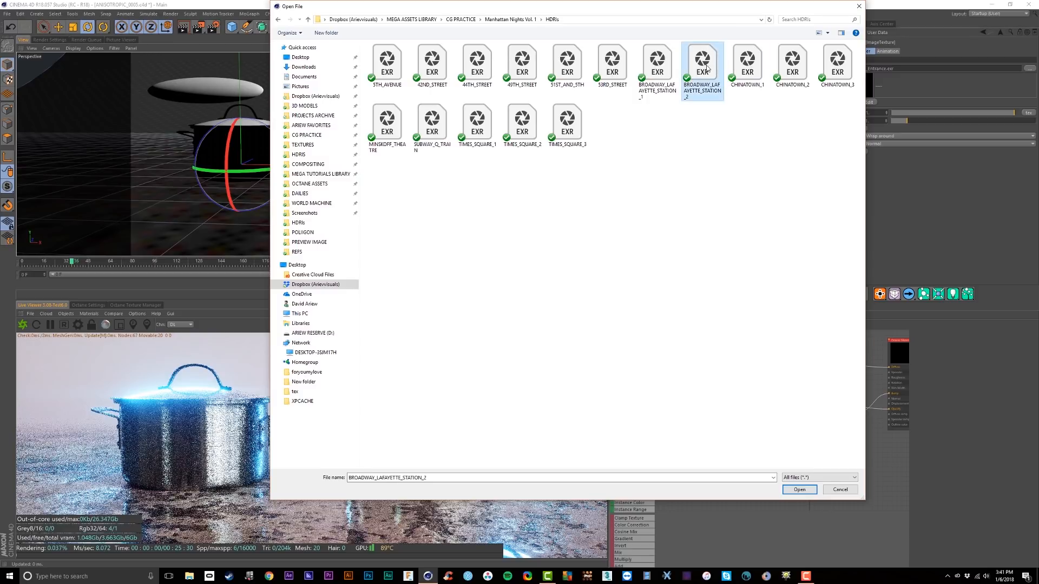
{"action": "double_click", "coordinate": [706, 67]}
{"action": "left_click", "coordinate": [563, 317]}
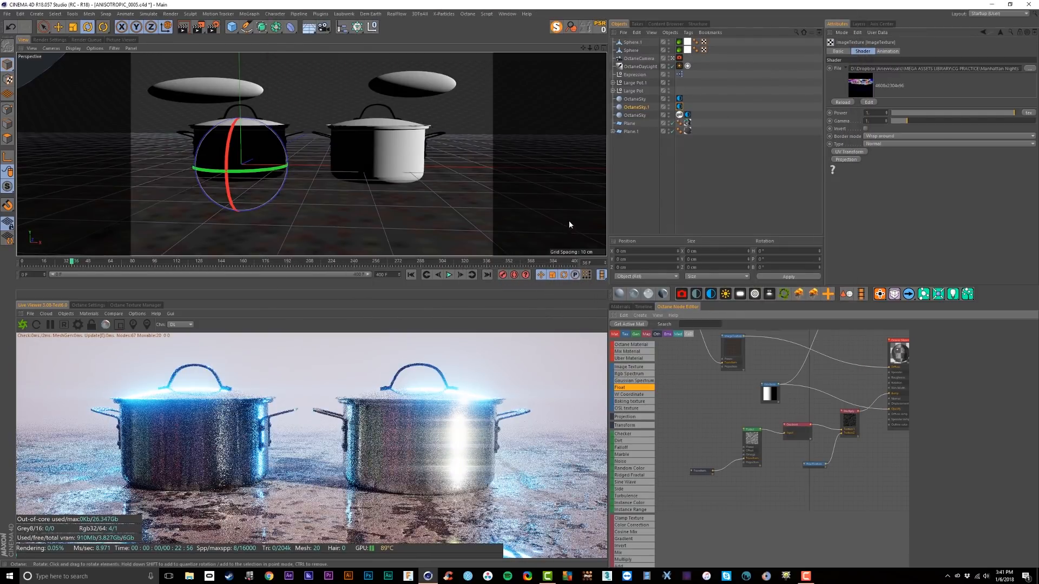
Disable the OctaneDayLight and set the Power of the duplicated OctaneSky's environment to 5.
{"action": "left_click", "coordinate": [673, 66]}
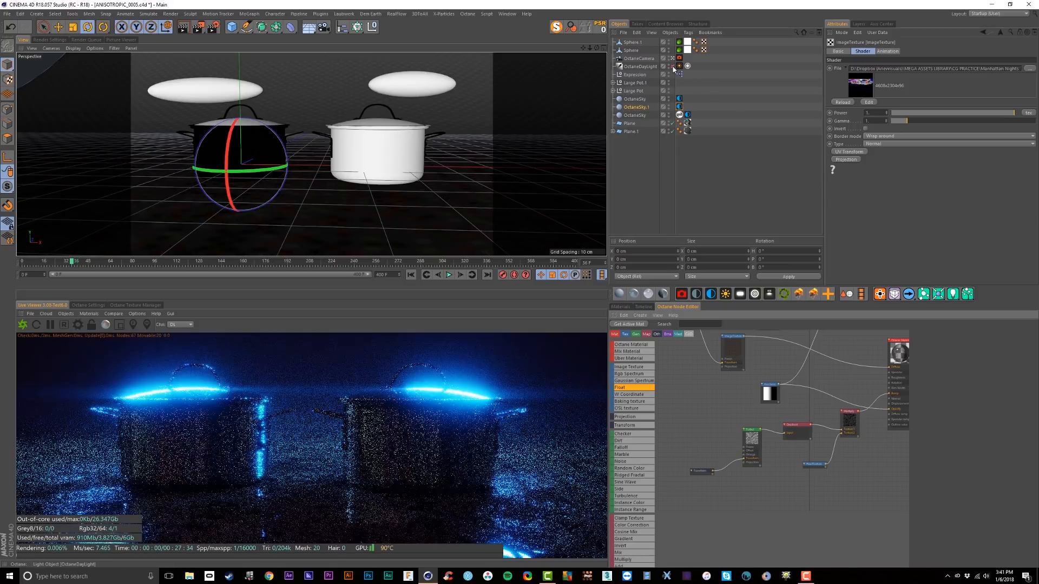
{"action": "left_click", "coordinate": [679, 107]}
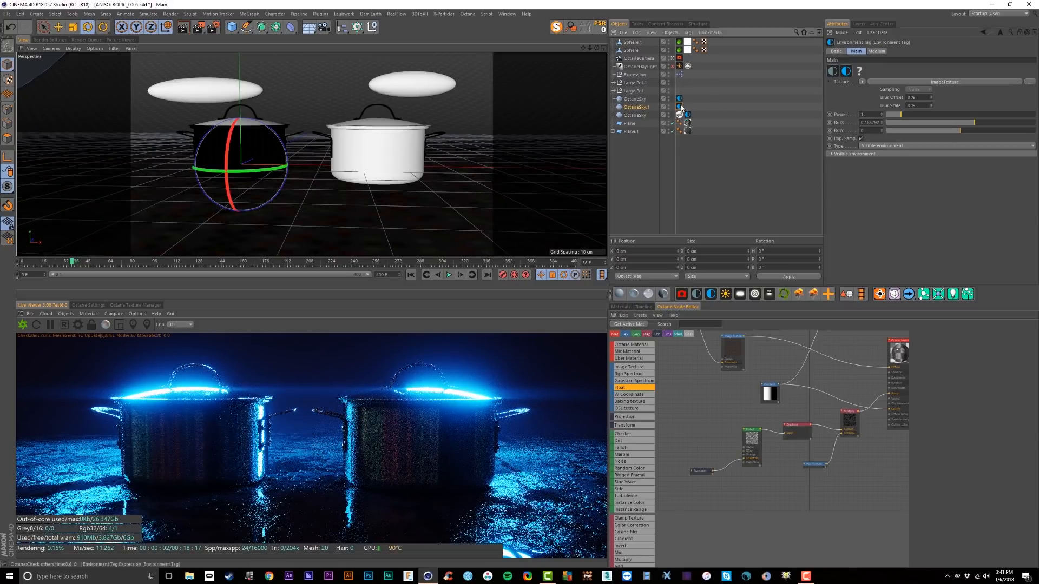
{"action": "double_click", "coordinate": [866, 115]}
{"action": "type", "text": "5"}
{"action": "key", "text": "Return"}
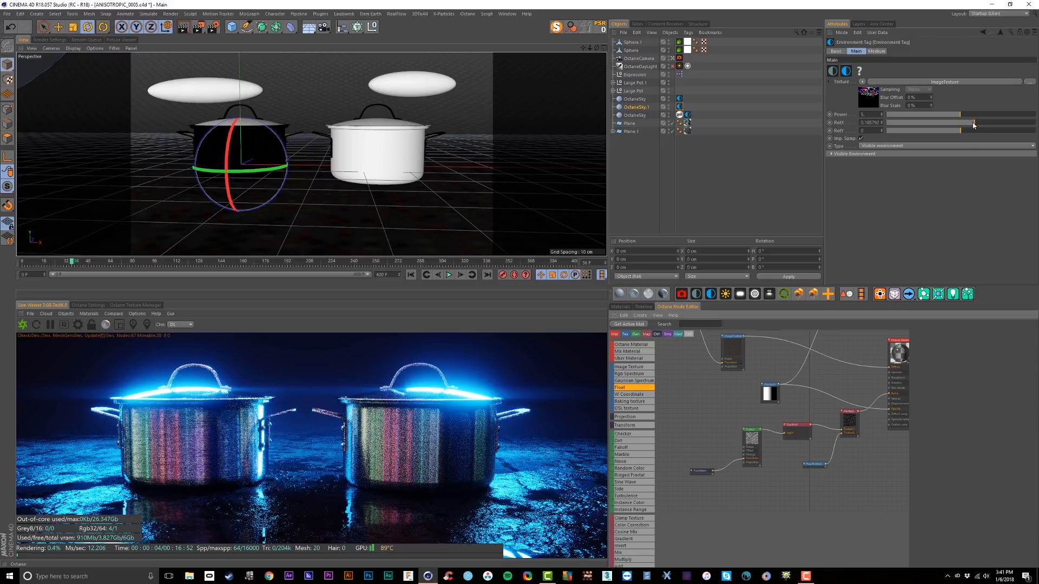
Rotate the duplicated sky's HDRI to about 0.34 in RotX and -0.27 in RotY.
{"action": "left_click_drag", "start_coordinate": [979, 124], "coordinate": [941, 130]}
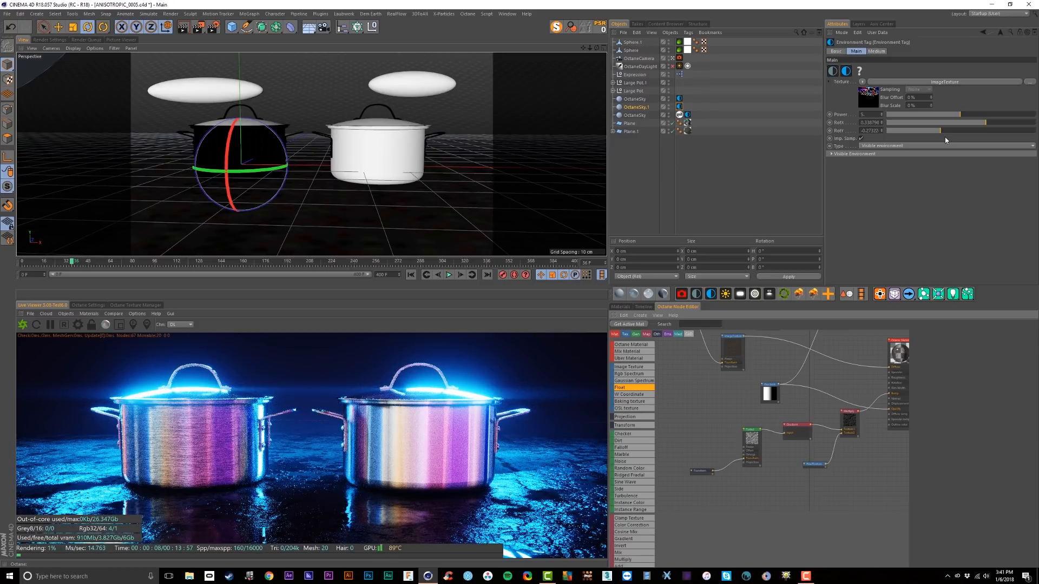
Try the TIMES_SQUARE_3 HDRI in the duplicated sky without copying it to the project, and adjust the environment's RotX.
{"action": "left_click", "coordinate": [945, 82]}
{"action": "left_click", "coordinate": [1029, 68]}
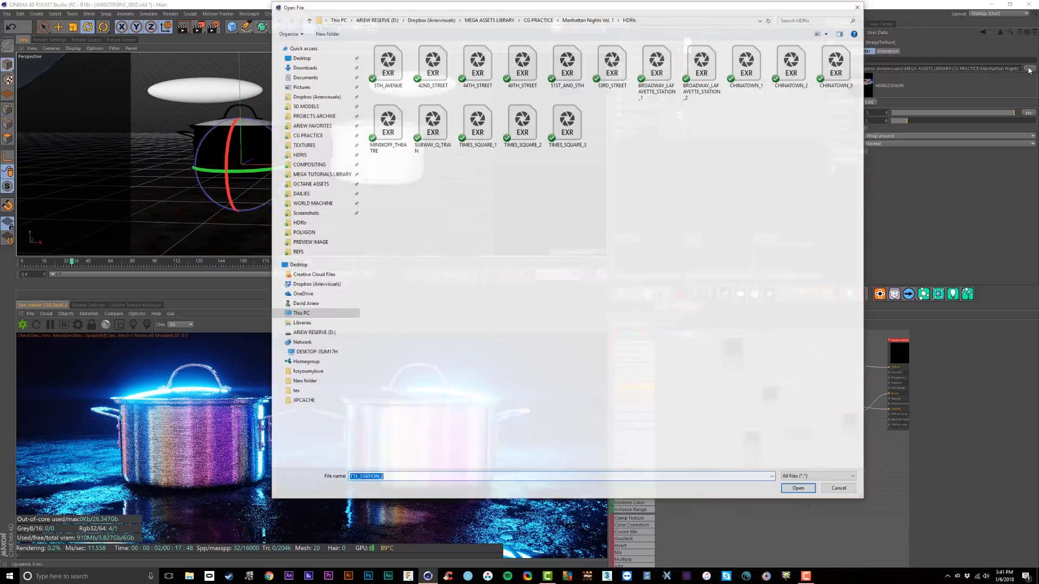
{"action": "double_click", "coordinate": [572, 131]}
{"action": "left_click", "coordinate": [567, 318]}
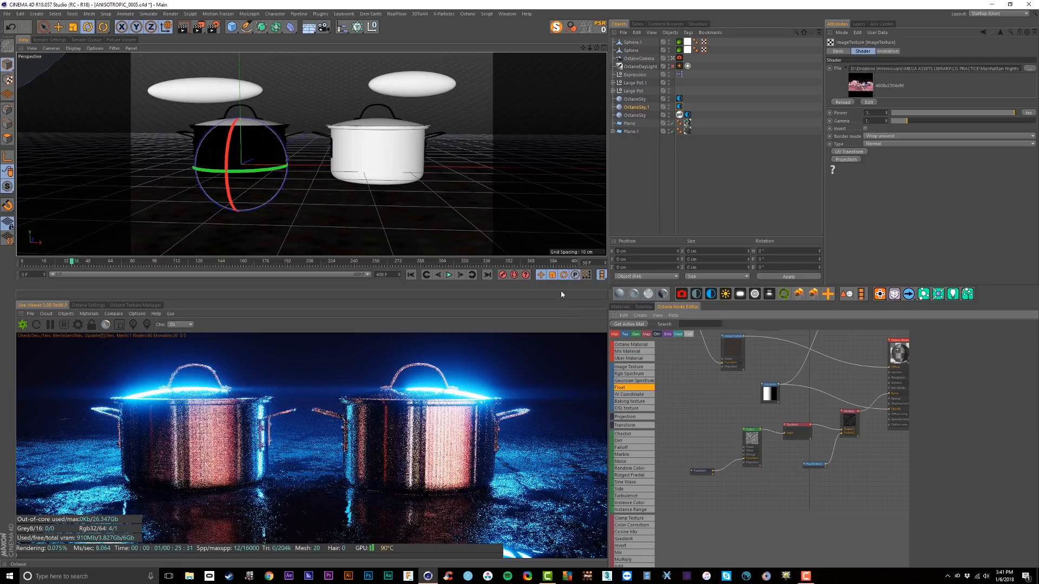
{"action": "left_click", "coordinate": [984, 34]}
{"action": "left_click_drag", "start_coordinate": [956, 124], "coordinate": [1037, 119]}
Try 49TH_STREET in place of the Times Square HDRI, declining the copy to the project location.
{"action": "left_click", "coordinate": [963, 82]}
{"action": "left_click", "coordinate": [1030, 69]}
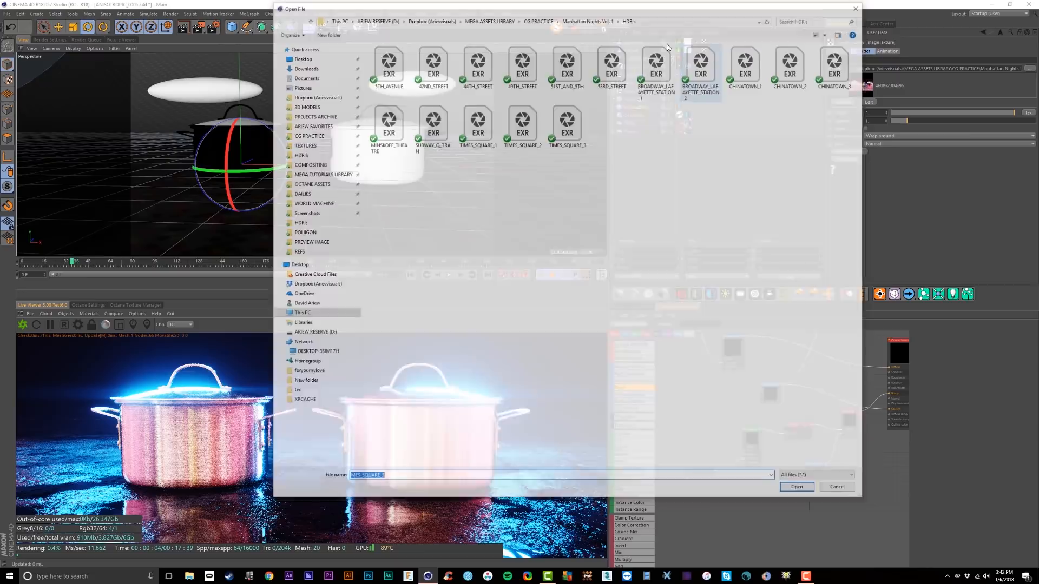
{"action": "double_click", "coordinate": [521, 66]}
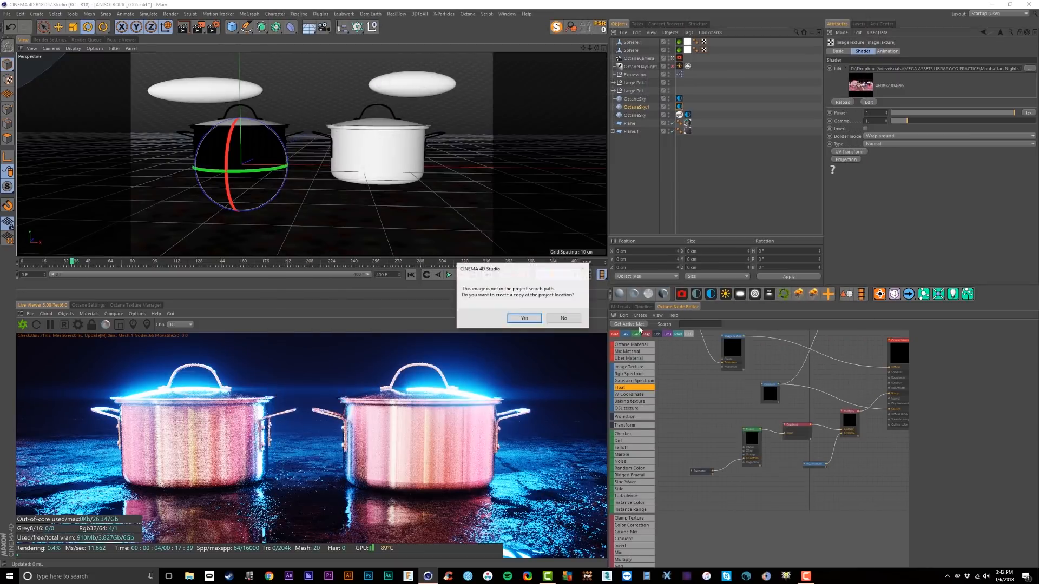
{"action": "left_click", "coordinate": [565, 318]}
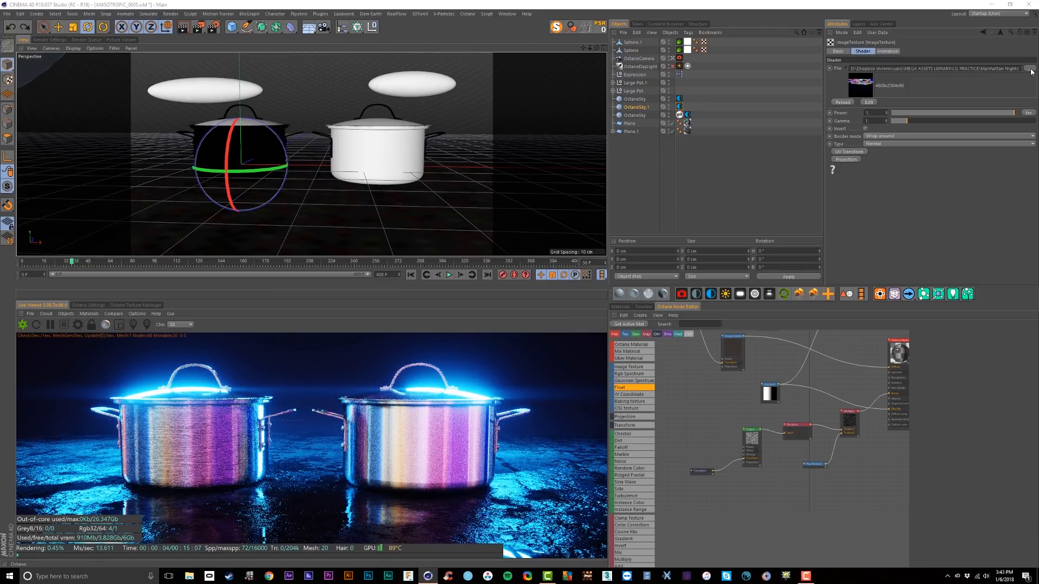
Replace the Broadway-Lafayette image in the duplicated sky with the 49TH_STREET HDRI, keeping it outside the project folder.
{"action": "left_click", "coordinate": [1032, 72]}
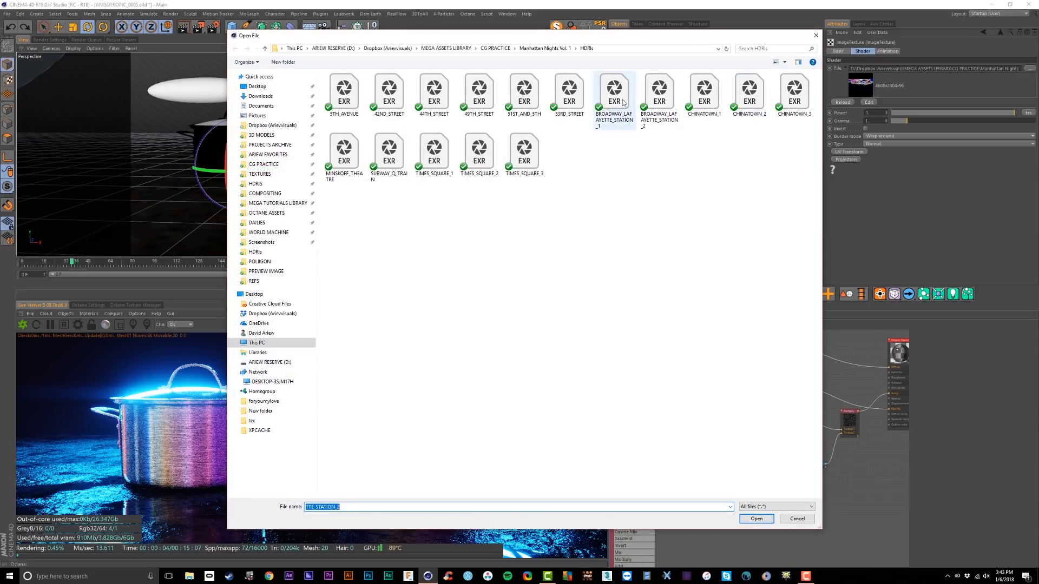
{"action": "double_click", "coordinate": [479, 93]}
{"action": "left_click", "coordinate": [565, 319]}
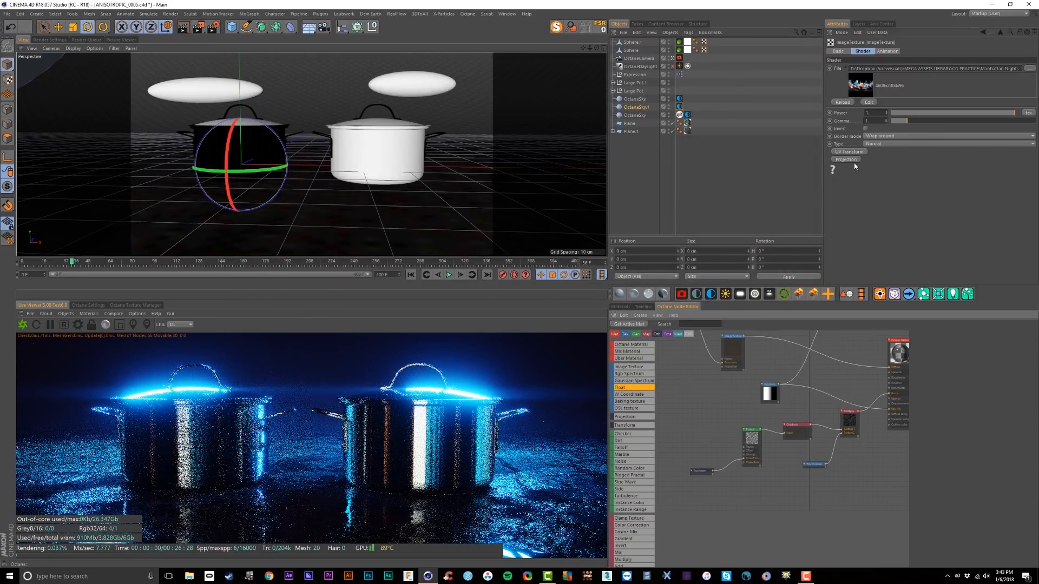
Try rotating the 49TH_STREET sky to a RotY of about 0.25, and undo the rotation.
{"action": "left_click", "coordinate": [1001, 32]}
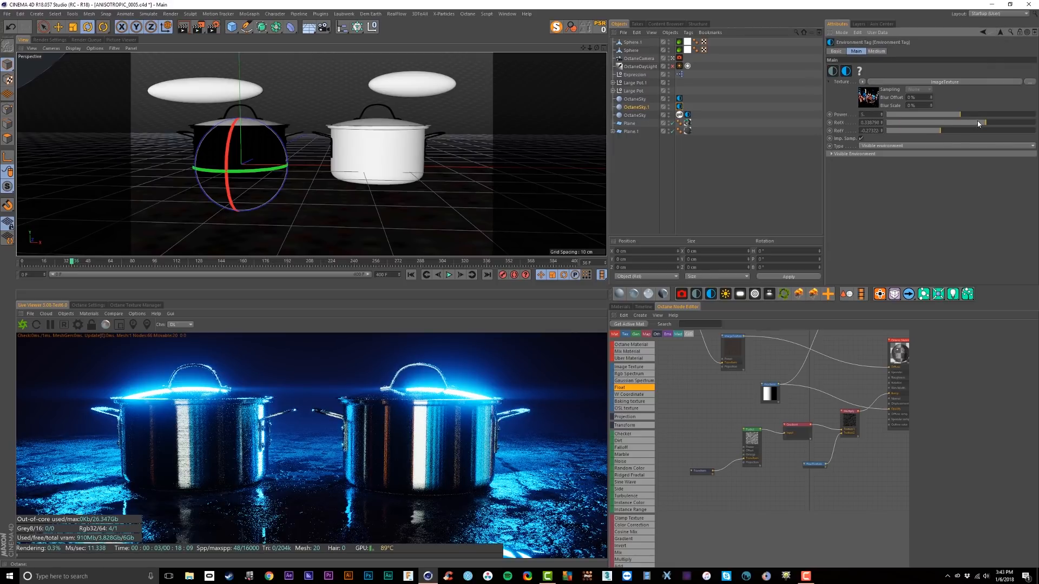
{"action": "left_click_drag", "start_coordinate": [947, 131], "coordinate": [979, 132]}
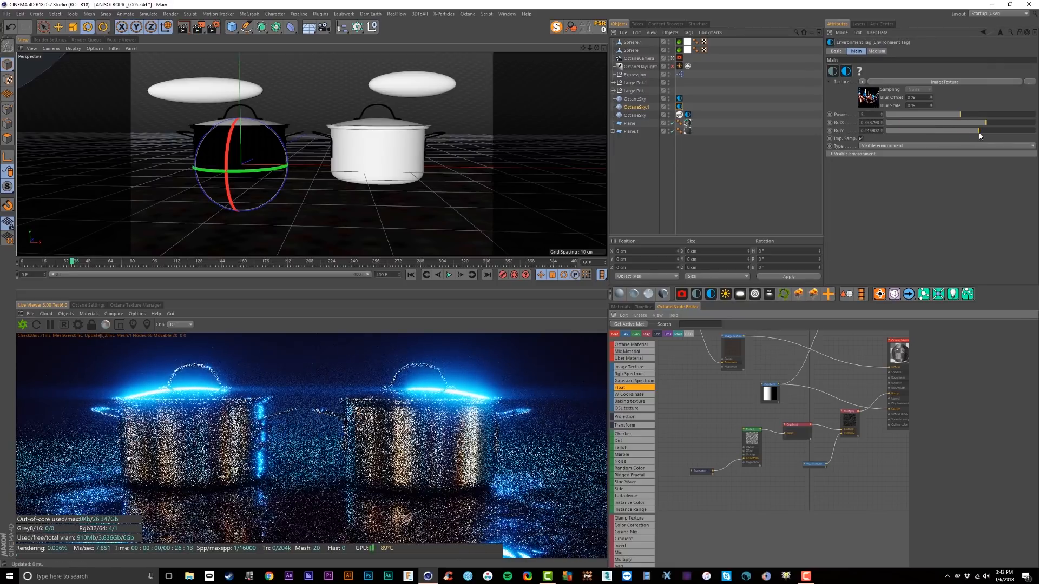
{"action": "key", "text": "ctrl+z"}
Add a UV Transform to the sky's 49TH_STREET image texture and adjust its transform values.
{"action": "left_click", "coordinate": [869, 98]}
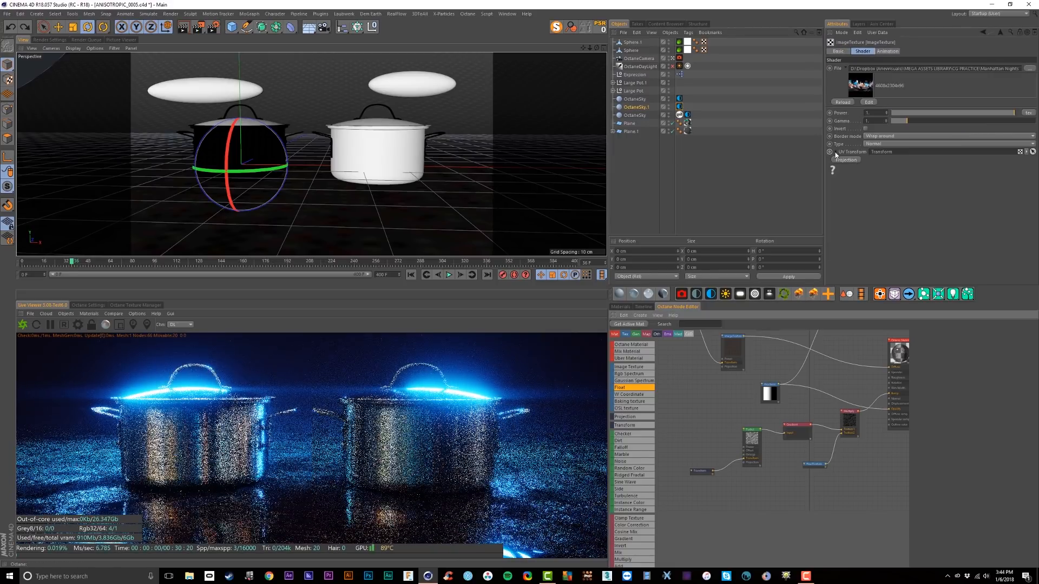
{"action": "left_click", "coordinate": [835, 153]}
{"action": "left_click_drag", "start_coordinate": [992, 243], "coordinate": [1011, 242]}
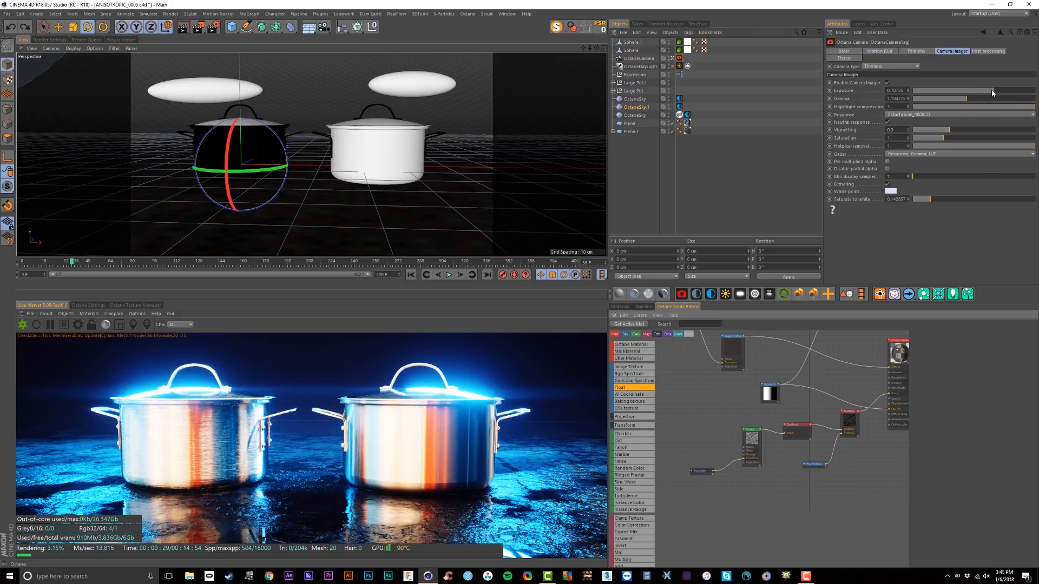
Lower the Exposure in the OctaneCamera's Camera Imager settings.
{"action": "left_click_drag", "start_coordinate": [991, 91], "coordinate": [972, 102]}
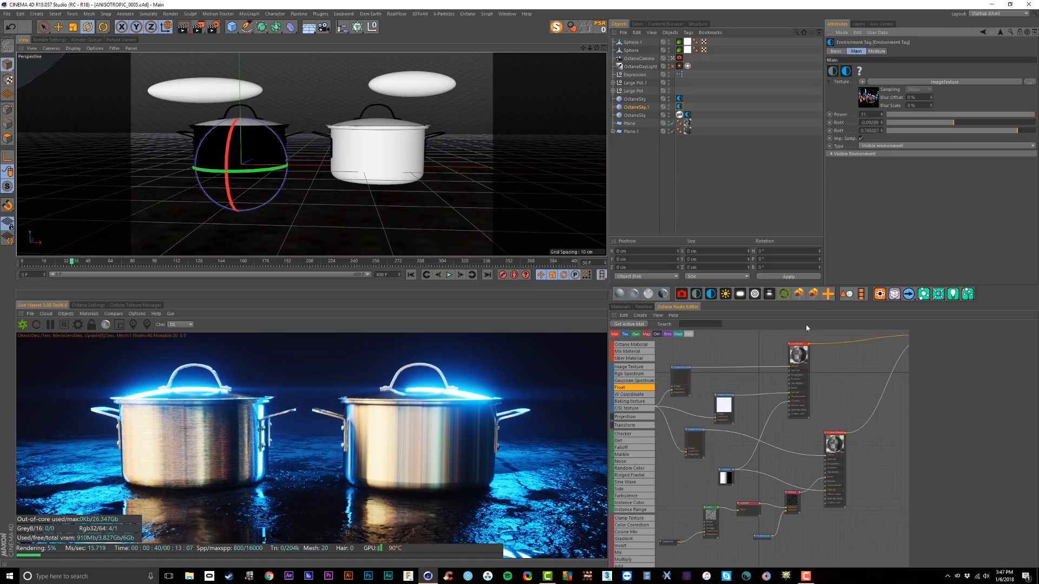
Switch to the Photos viewer and browse the finished renders from OVERLY DRAMATIC POTS 001 to 007.
{"action": "left_click", "coordinate": [189, 576]}
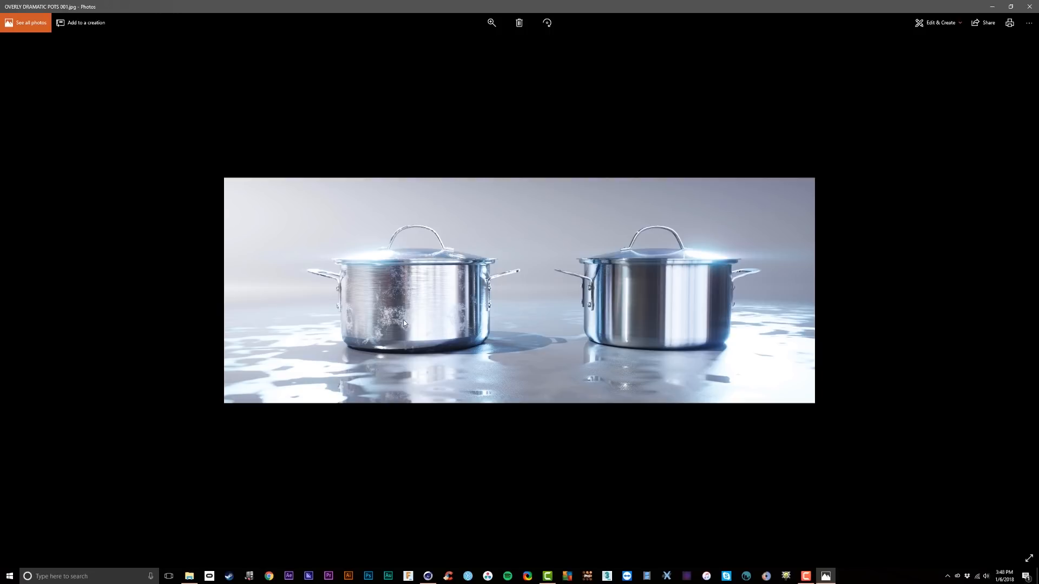
{"action": "key", "text": "Right"}
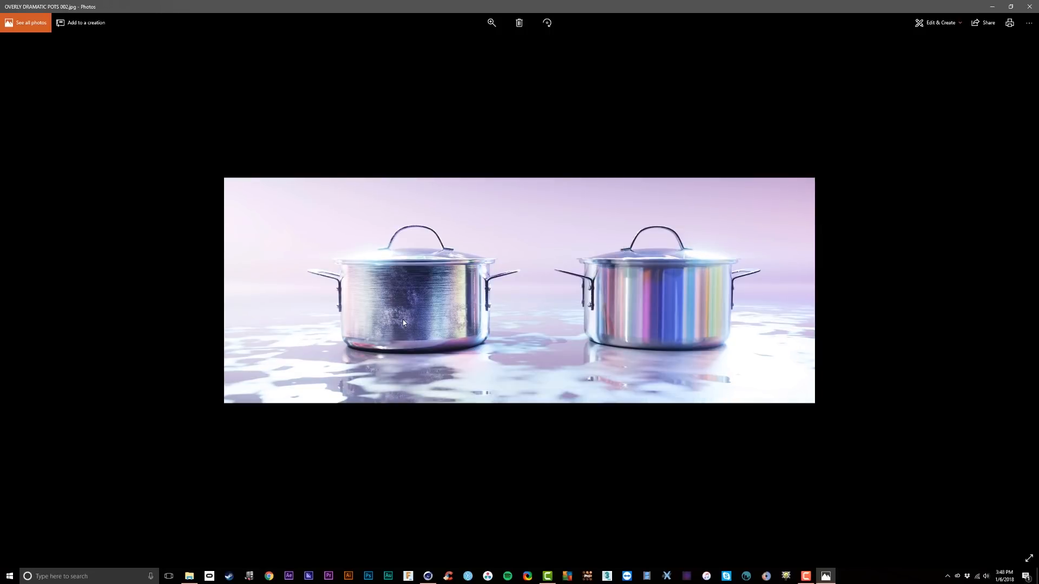
{"action": "key", "text": "Right"}
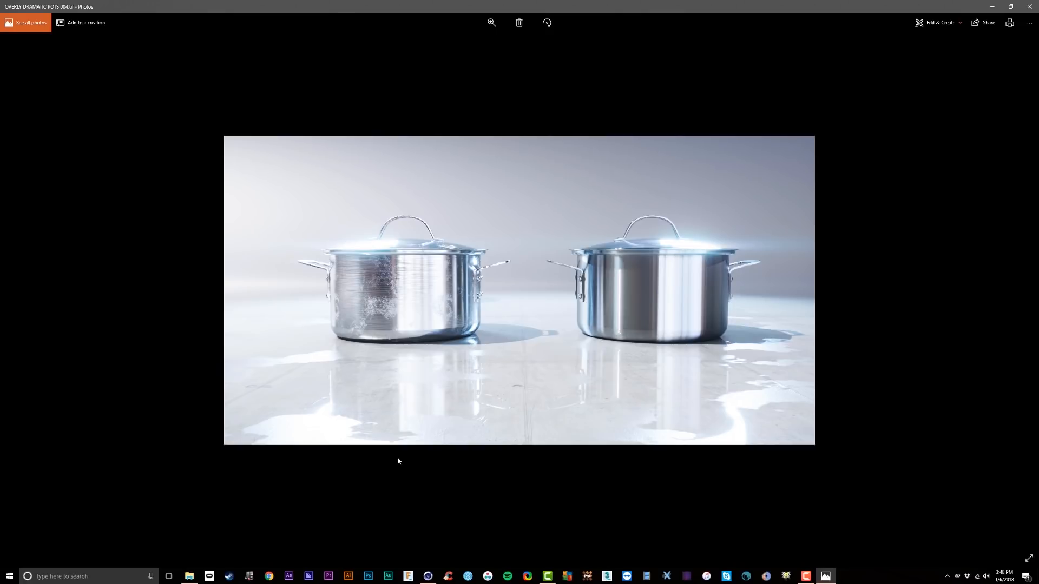
{"action": "key", "text": "Right"}
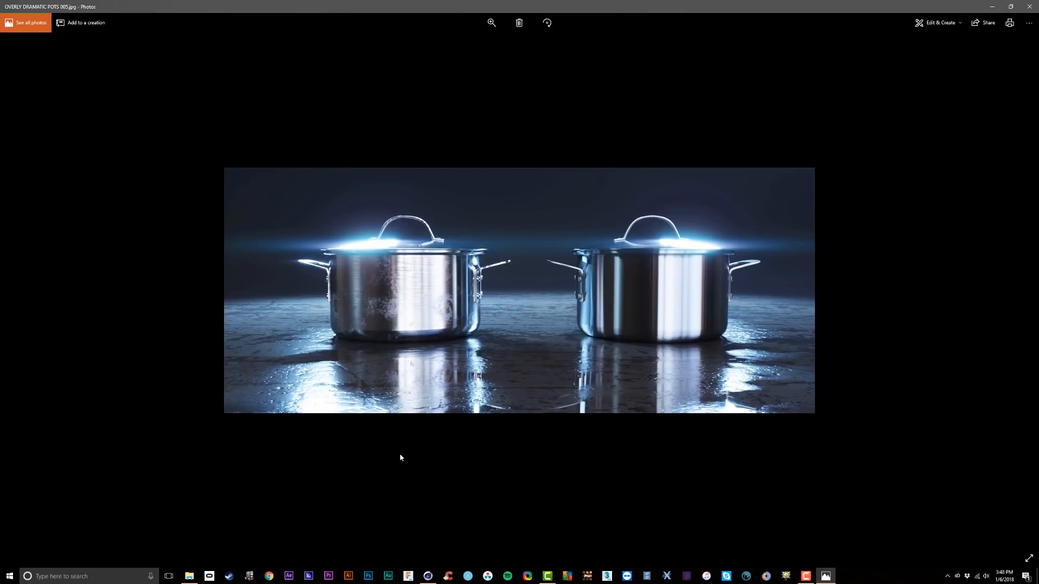
{"action": "key", "text": "Right"}
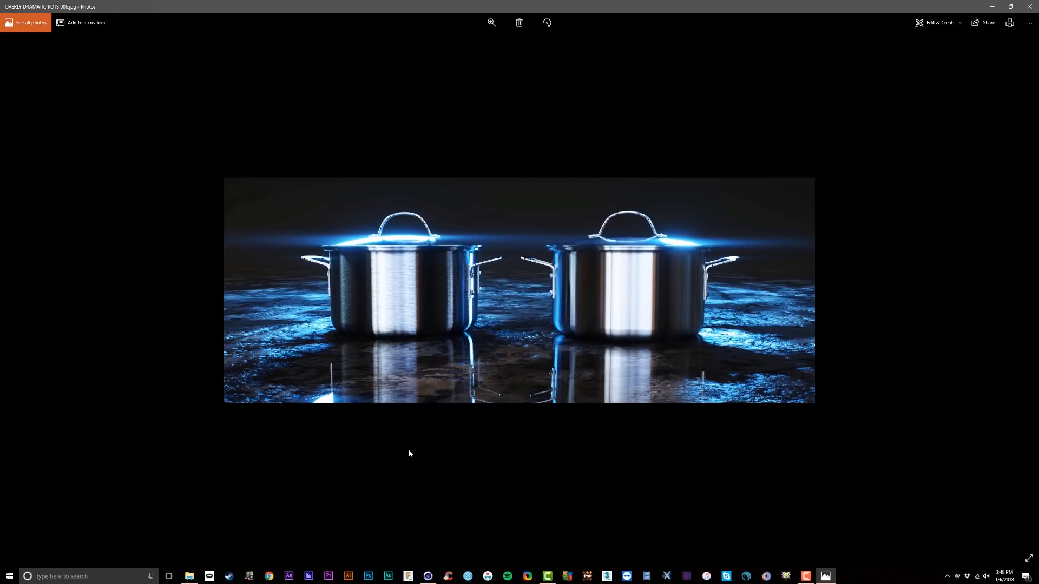
{"action": "key", "text": "Right"}
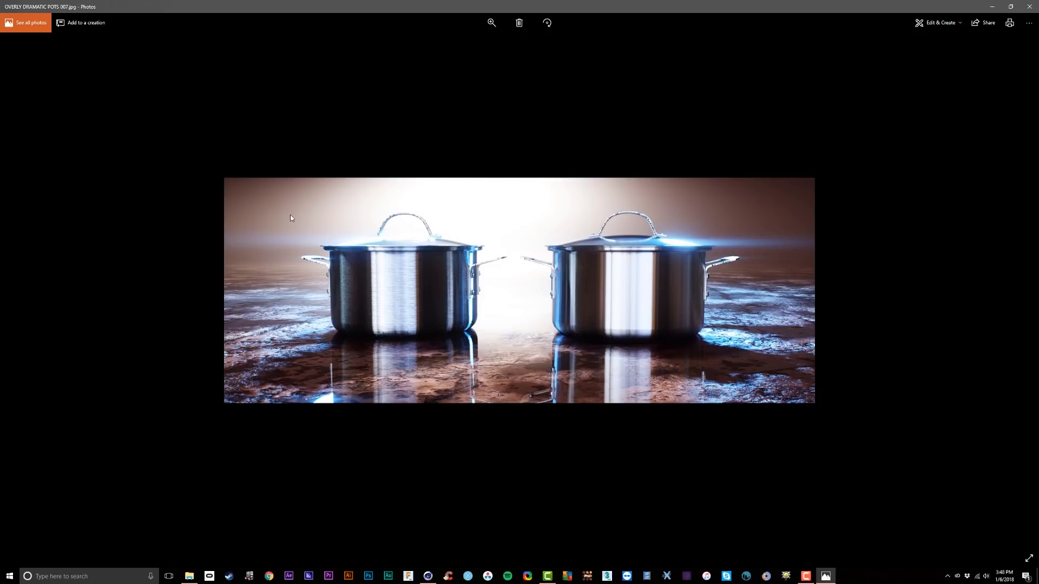